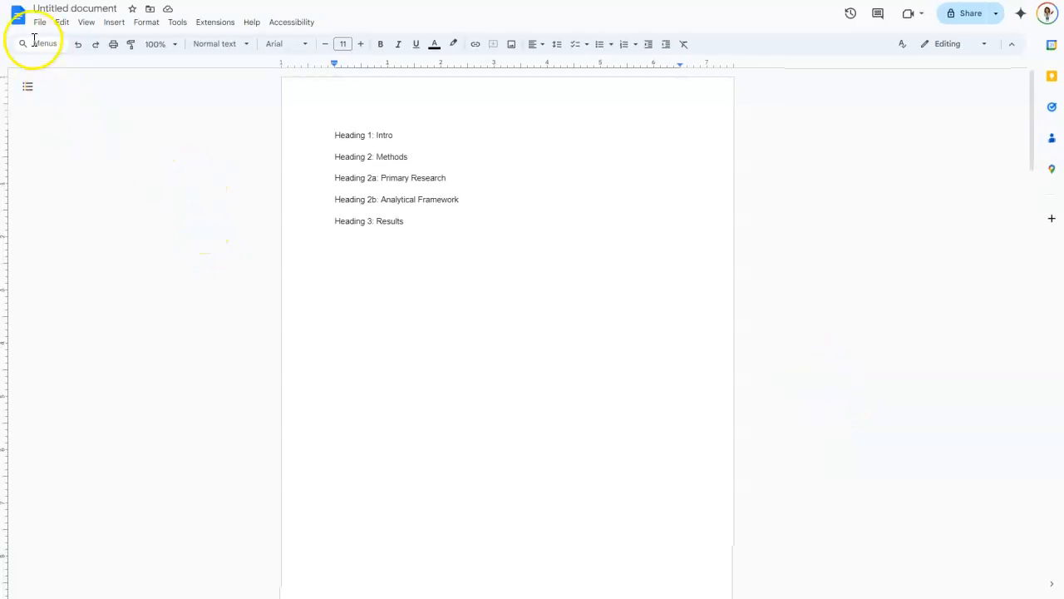
Open the document's citation tool and choose APA (7th ed.) as the citation style.
{"action": "left_click", "coordinate": [176, 27]}
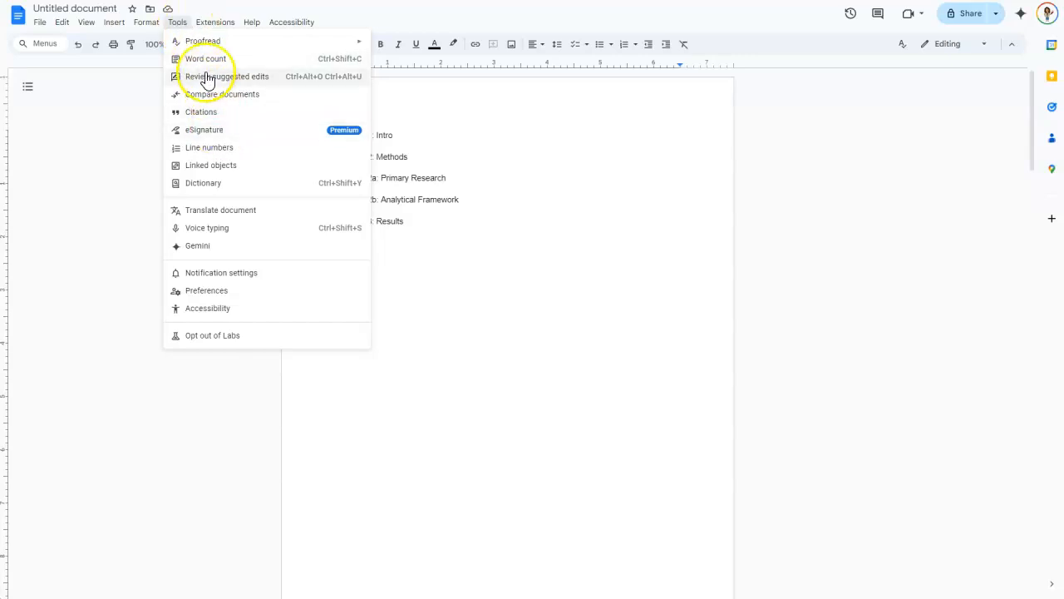
{"action": "left_click", "coordinate": [212, 115]}
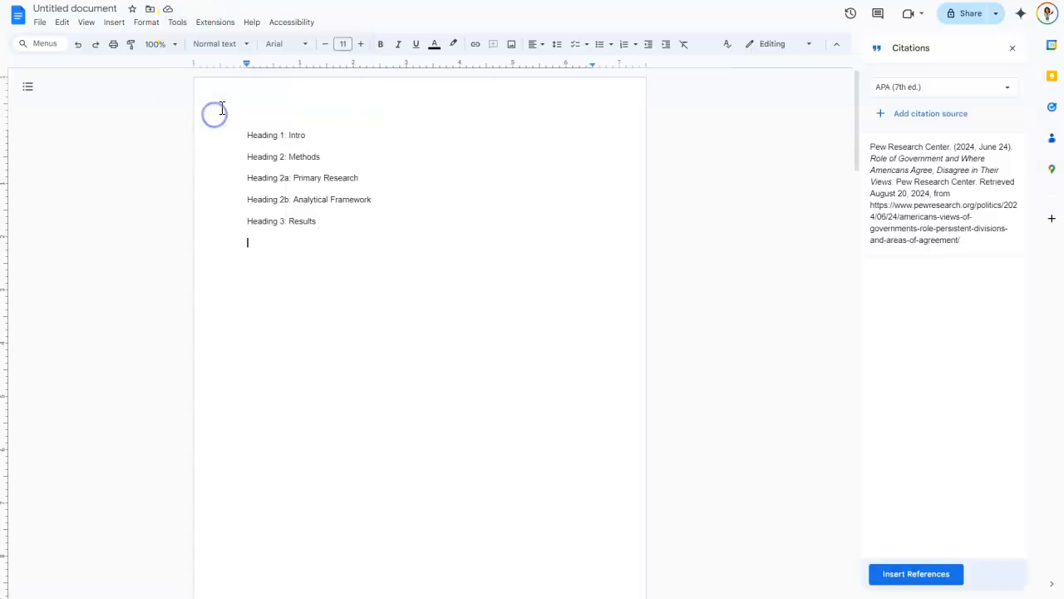
{"action": "mouse_move", "coordinate": [938, 202]}
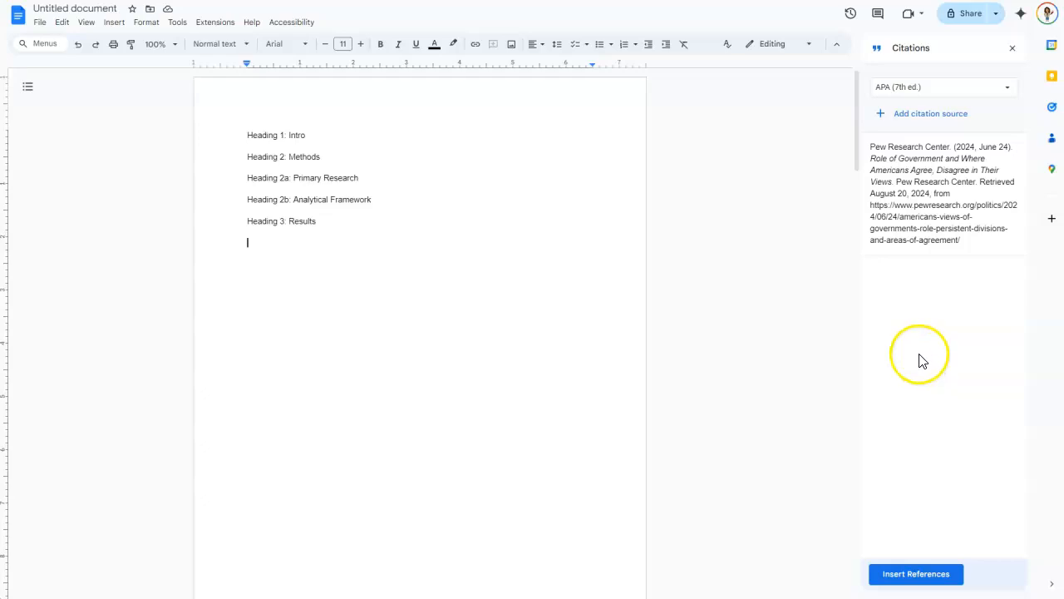
{"action": "left_click", "coordinate": [996, 93]}
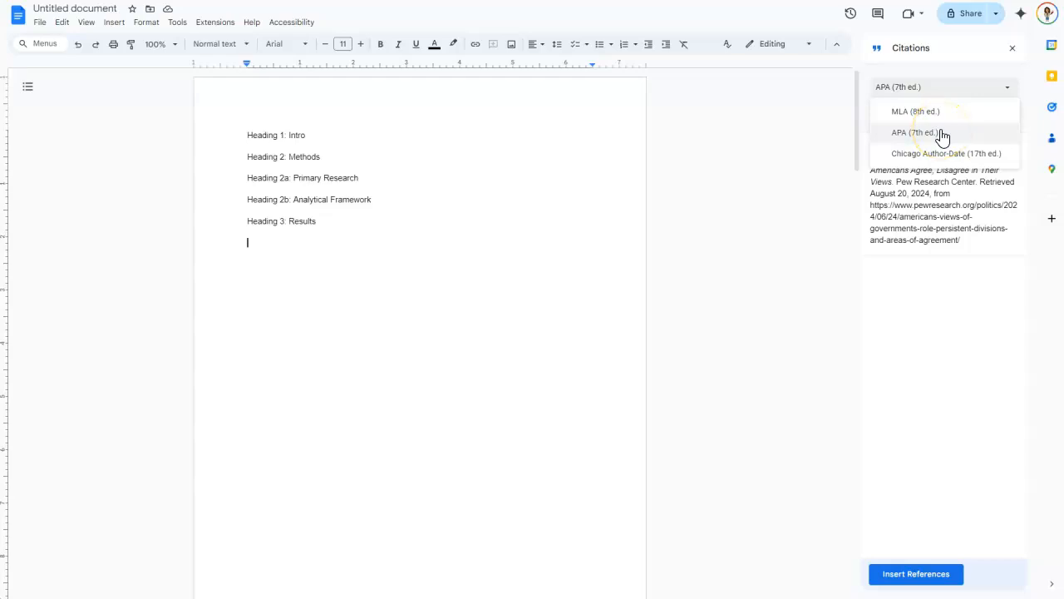
{"action": "left_click", "coordinate": [942, 136]}
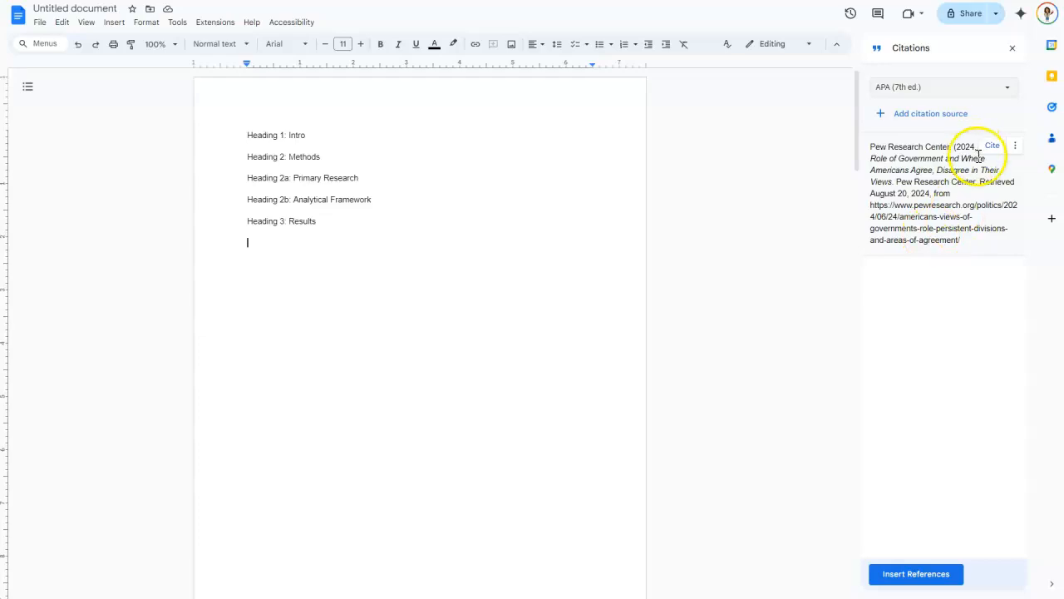
Start a new citation source of type Book, accessed by Online database.
{"action": "left_click", "coordinate": [899, 117]}
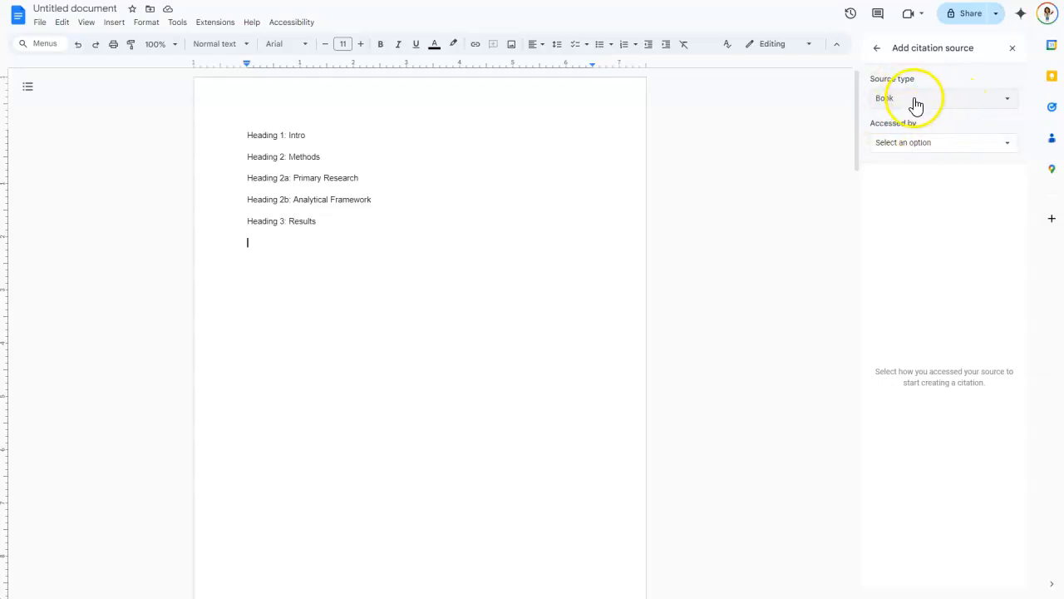
{"action": "left_click", "coordinate": [941, 140]}
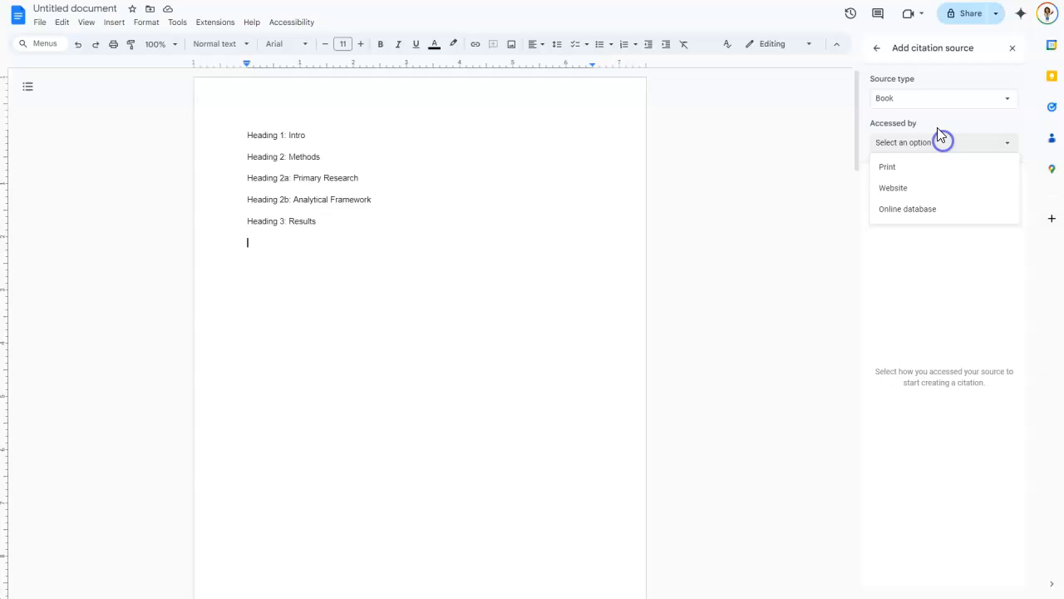
{"action": "left_click", "coordinate": [905, 210]}
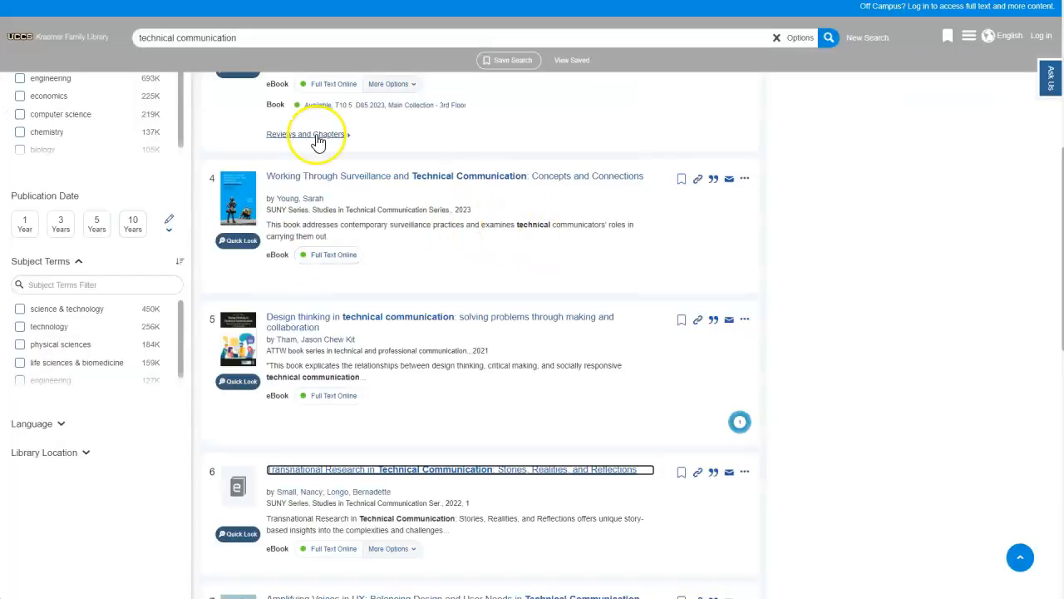
Switch to the Project MUSE page for "Working Through Surveillance and Technical Communication" and copy its ISBN from the additional information.
{"action": "scroll", "coordinate": [365, 176], "scroll_direction": "up", "scroll_amount": 3}
{"action": "scroll", "coordinate": [366, 176], "scroll_direction": "down", "scroll_amount": 3}
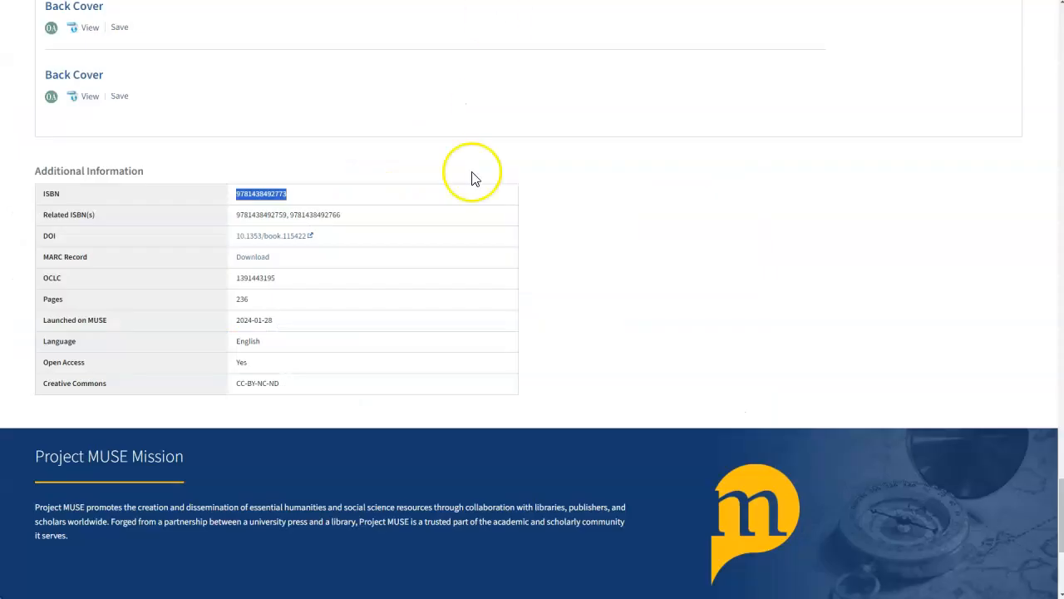
{"action": "scroll", "coordinate": [582, 349], "scroll_direction": "up", "scroll_amount": 20}
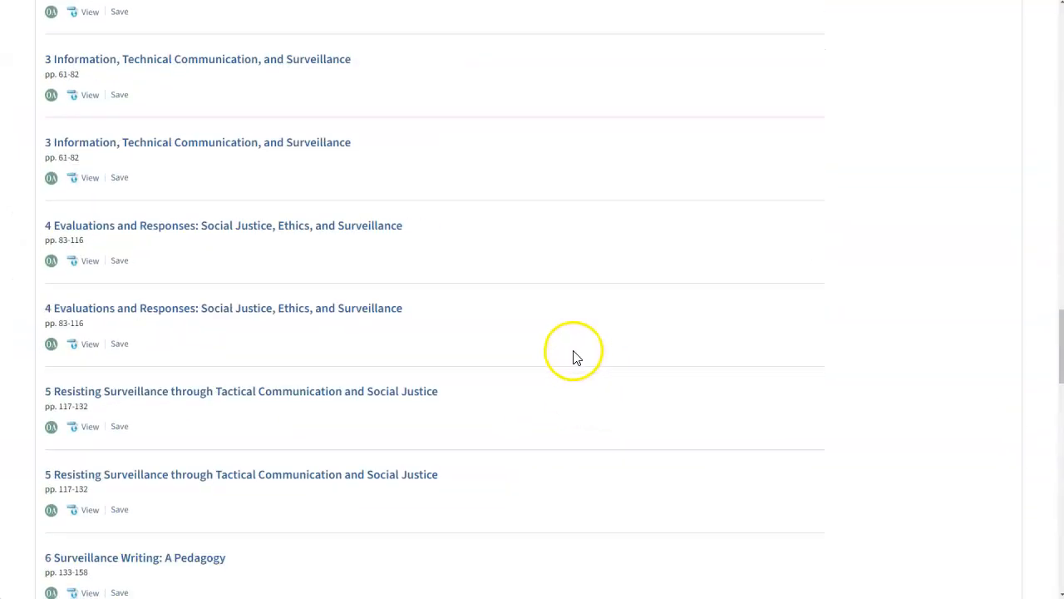
{"action": "left_click_drag", "start_coordinate": [1061, 261], "coordinate": [1026, 10]}
{"action": "left_click", "coordinate": [93, 419]}
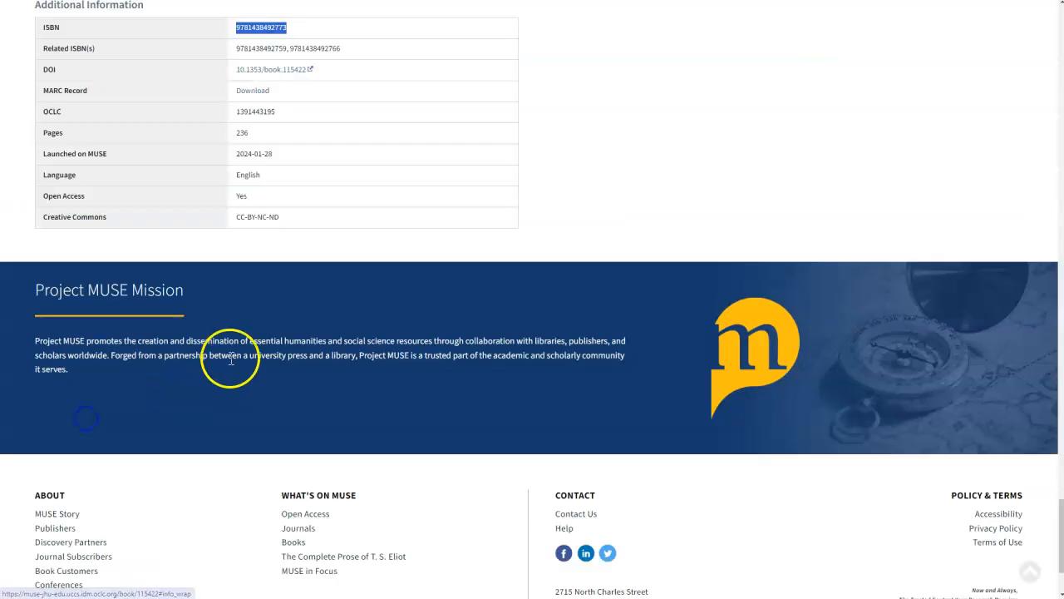
{"action": "scroll", "coordinate": [166, 274], "scroll_direction": "up", "scroll_amount": 1}
{"action": "left_click", "coordinate": [172, 138]}
{"action": "left_click", "coordinate": [284, 138]}
{"action": "left_click_drag", "start_coordinate": [284, 137], "coordinate": [233, 136]}
{"action": "key", "text": "ctrl+c"}
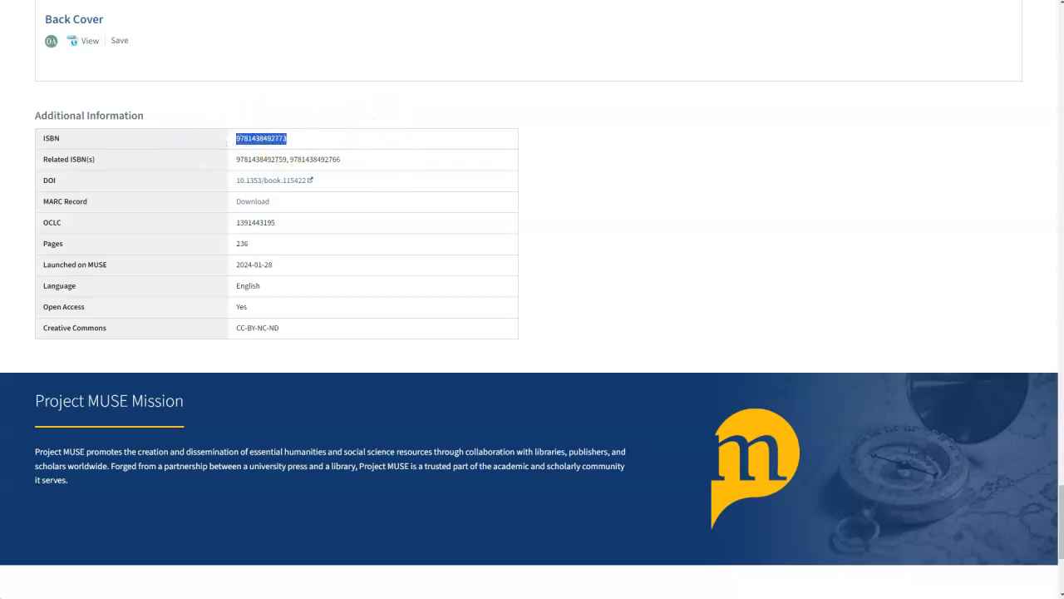
{"action": "left_click", "coordinate": [299, 1]}
{"action": "left_click", "coordinate": [917, 185]}
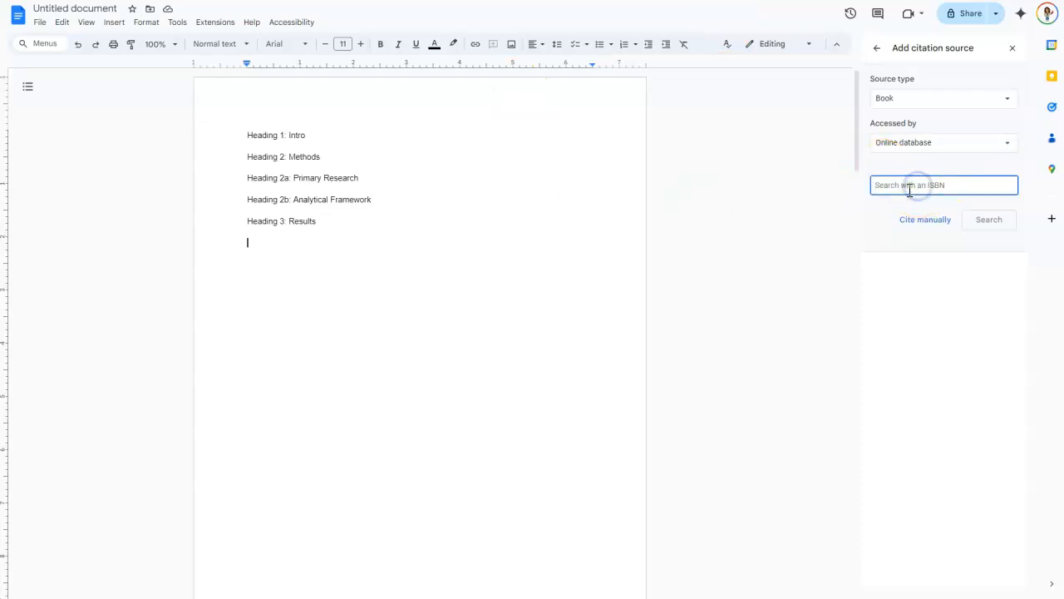
{"action": "key", "text": "ctrl+v"}
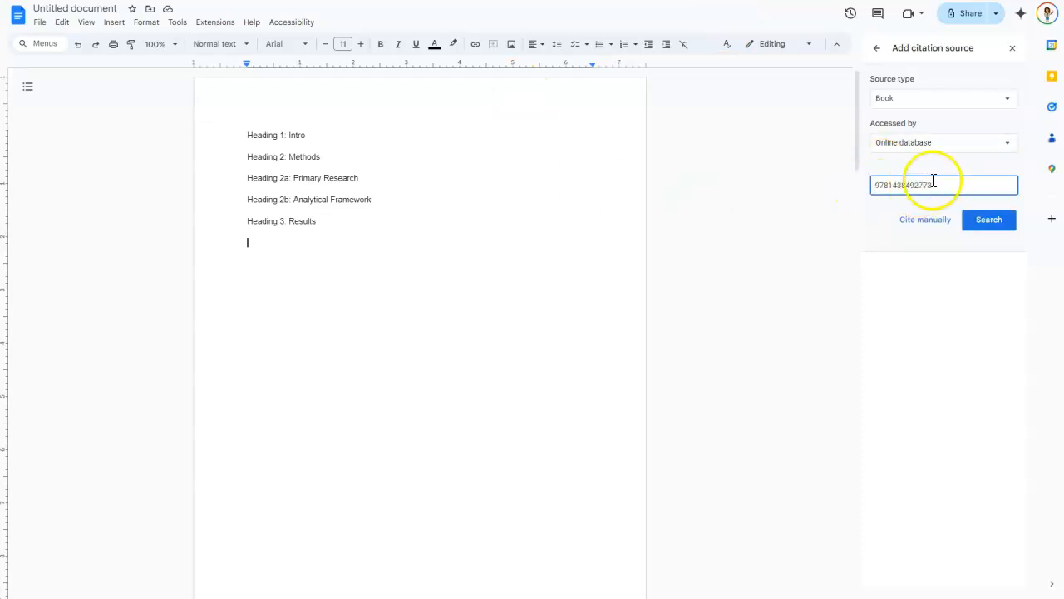
{"action": "left_click", "coordinate": [990, 225]}
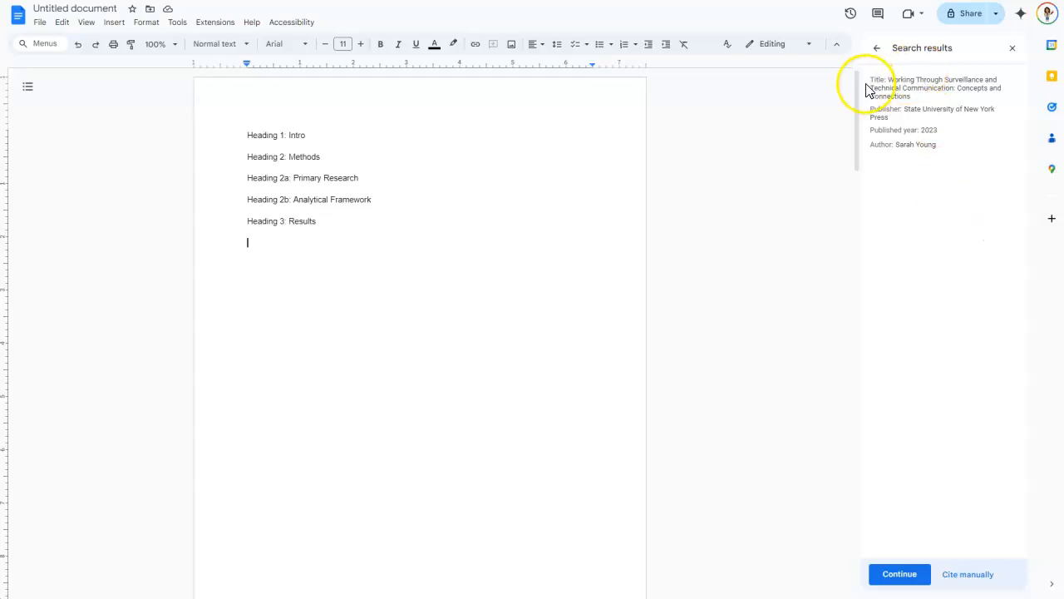
Accept the matching book and add it as a citation source, keeping its prefilled details.
{"action": "left_click", "coordinate": [904, 575]}
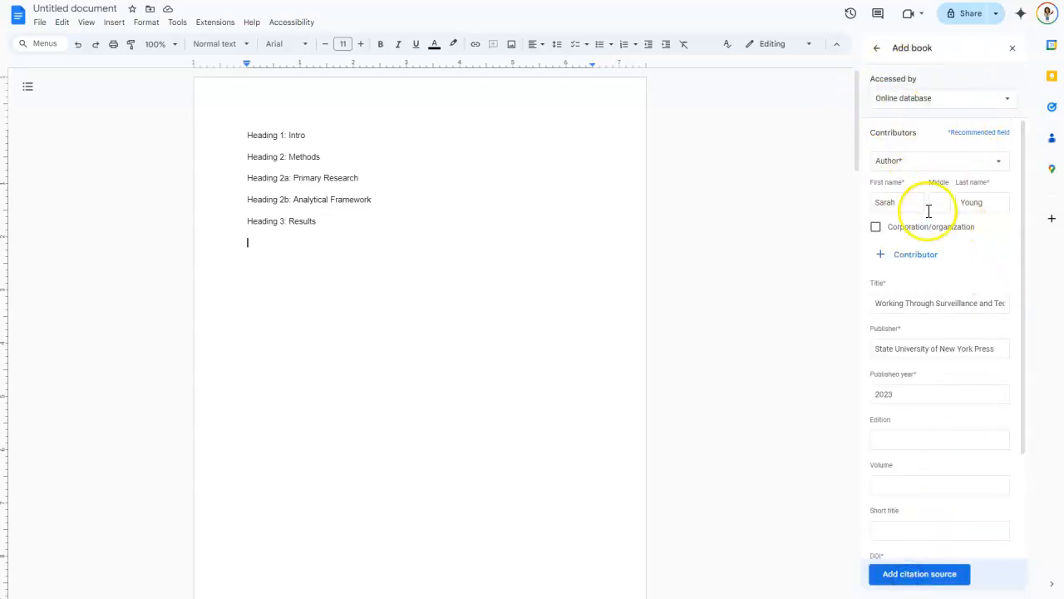
{"action": "scroll", "coordinate": [923, 408], "scroll_direction": "down", "scroll_amount": 2}
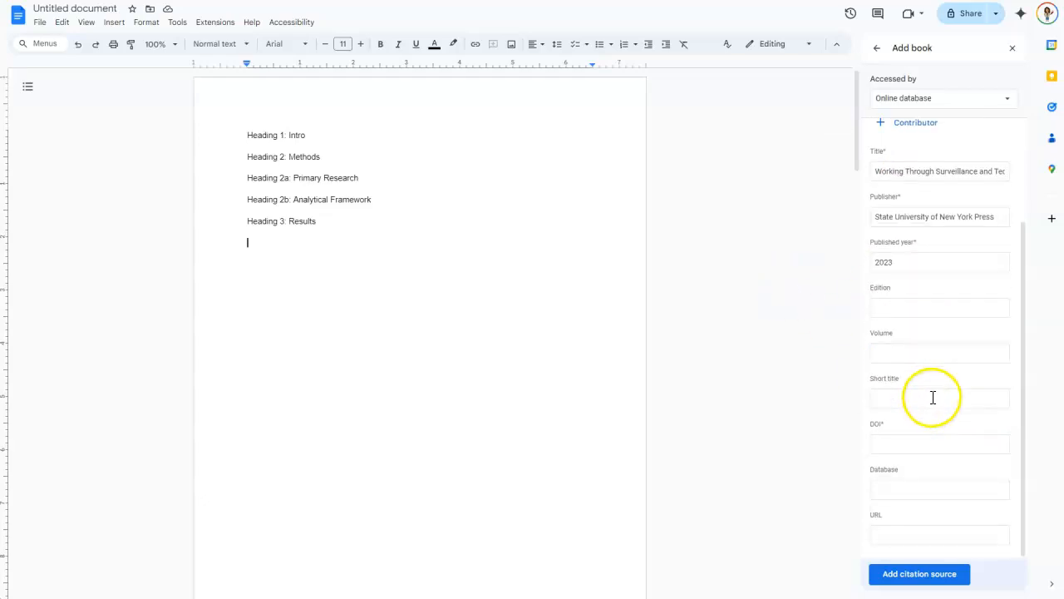
{"action": "left_click", "coordinate": [938, 577]}
{"action": "left_click", "coordinate": [949, 393]}
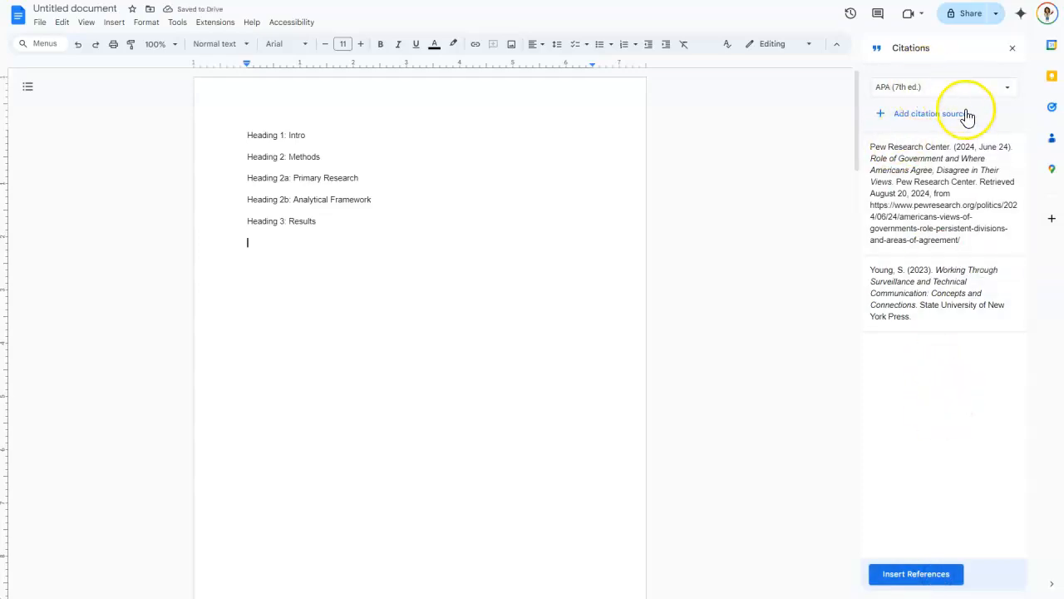
Examine the citation fields for a journal article accessed by Online database, and return to the citations list without adding a source.
{"action": "mouse_move", "coordinate": [940, 148]}
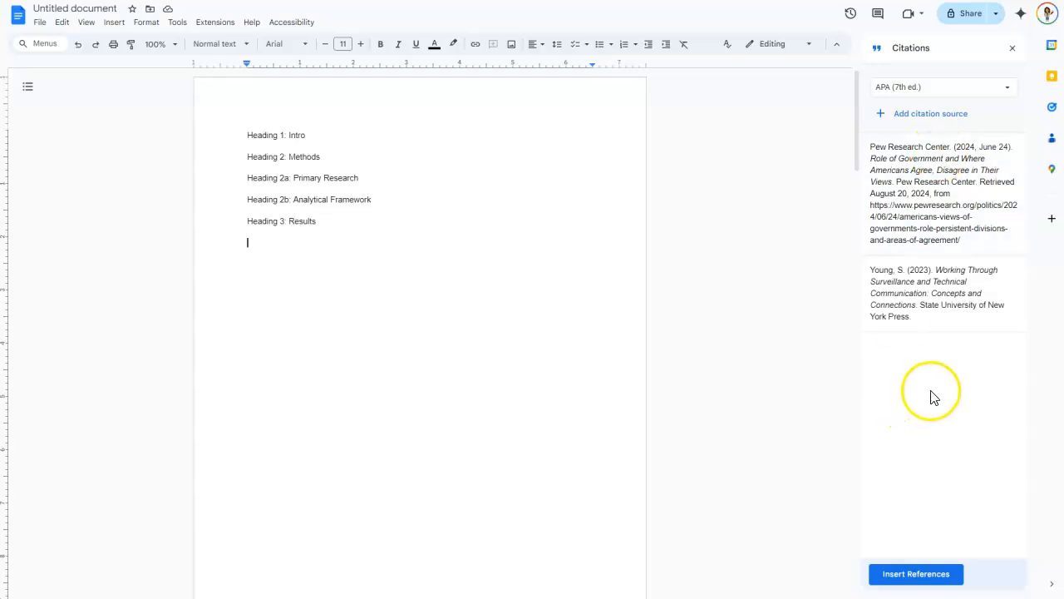
{"action": "left_click", "coordinate": [935, 114]}
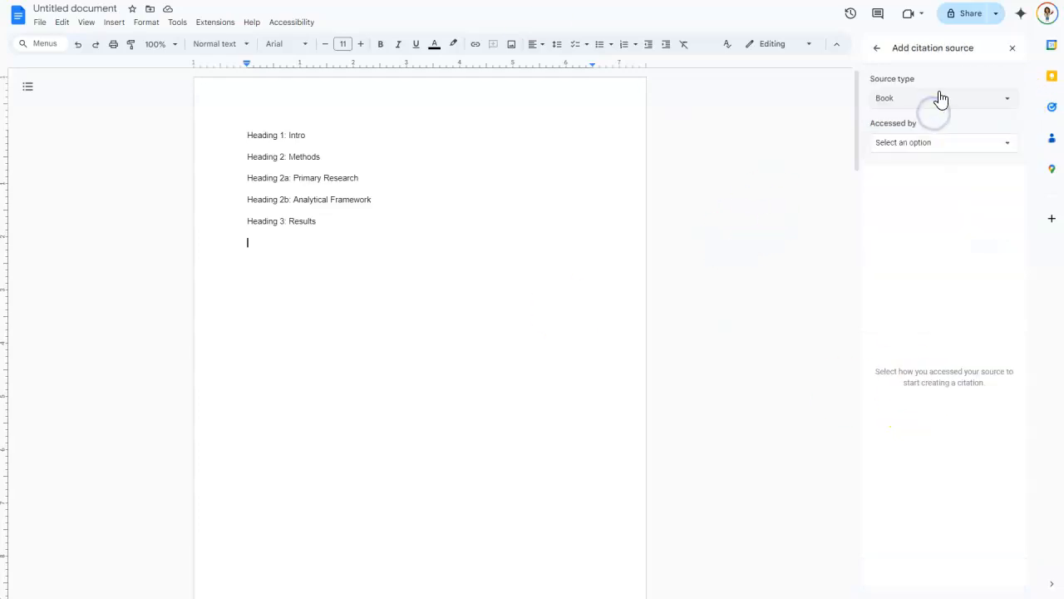
{"action": "left_click", "coordinate": [940, 98]}
{"action": "left_click", "coordinate": [921, 185]}
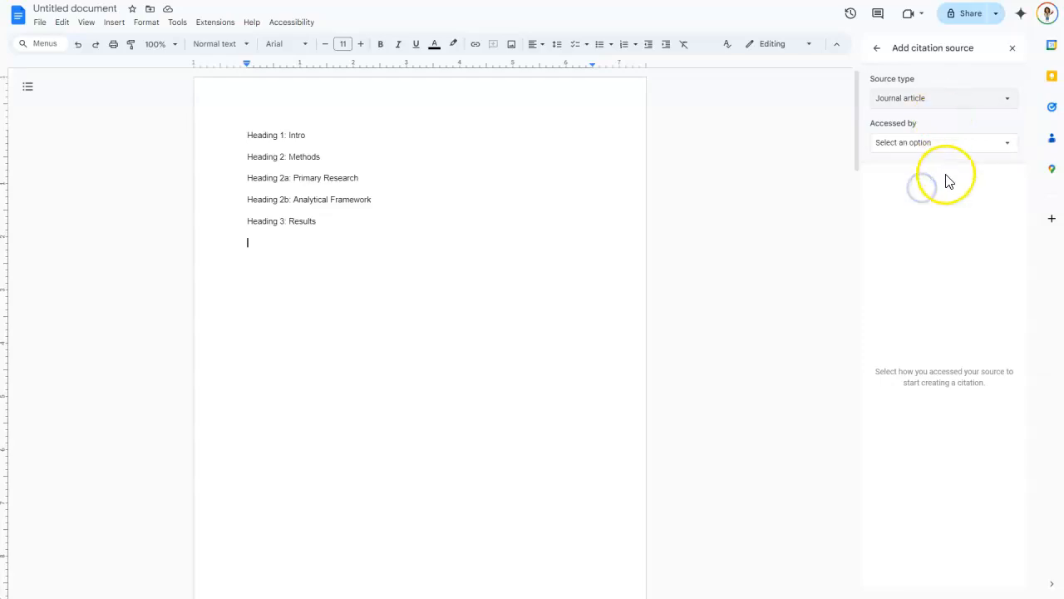
{"action": "left_click", "coordinate": [940, 143]}
{"action": "left_click", "coordinate": [924, 210]}
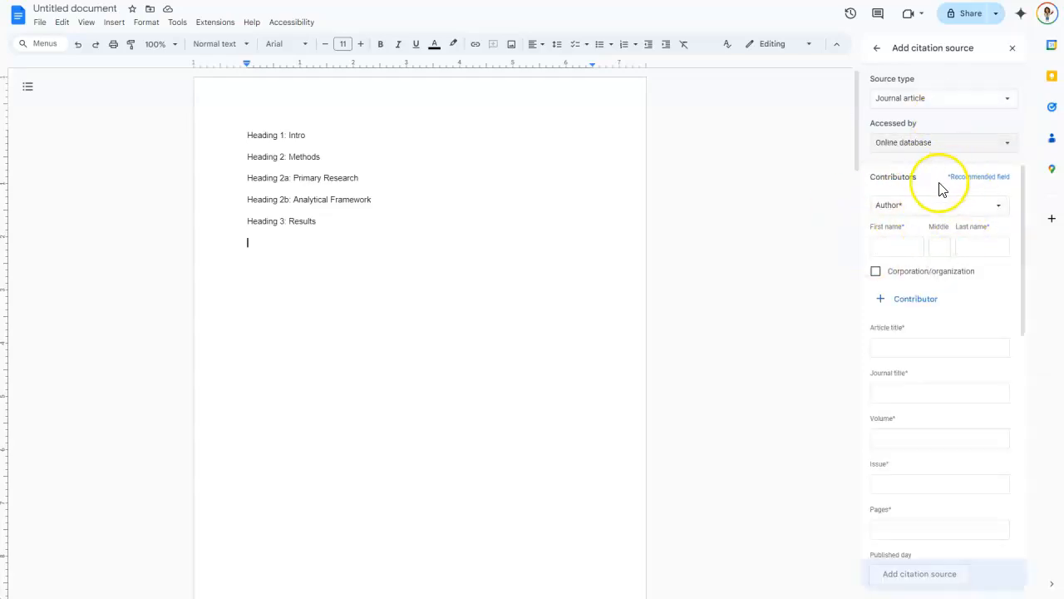
{"action": "scroll", "coordinate": [927, 387], "scroll_direction": "down", "scroll_amount": 5}
{"action": "scroll", "coordinate": [893, 499], "scroll_direction": "up", "scroll_amount": 3}
{"action": "left_click", "coordinate": [875, 48]}
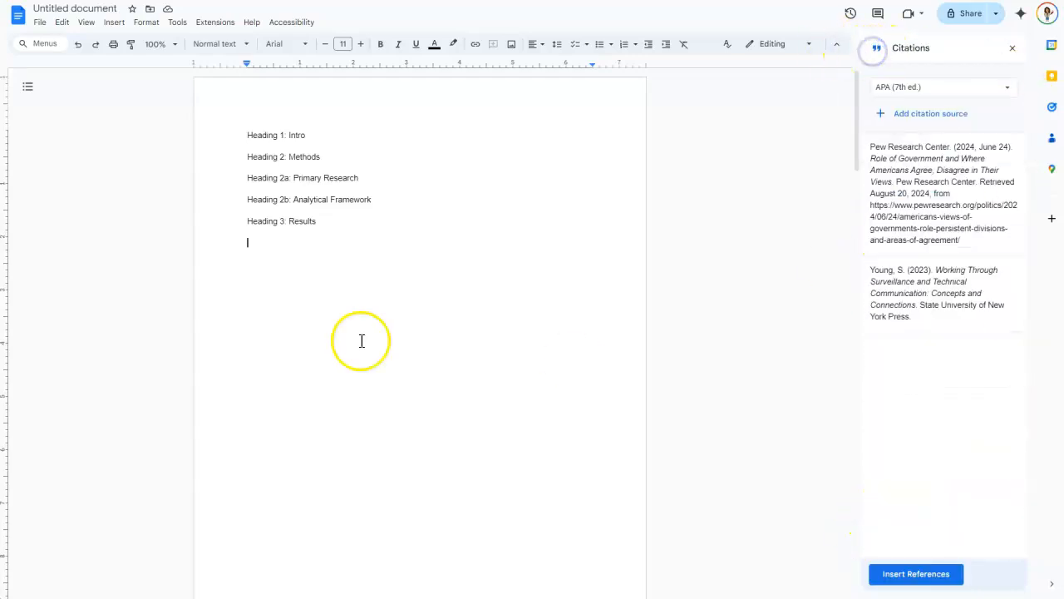
Write "I'm writing some content" below the headings and insert an in-text citation of the Pew Research Center source.
{"action": "left_click", "coordinate": [253, 244]}
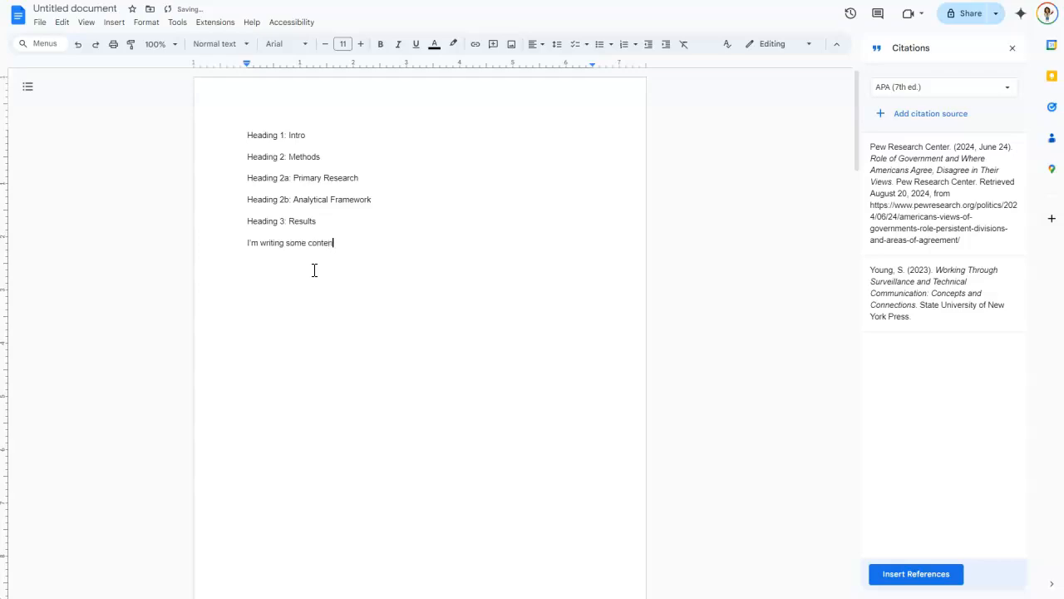
{"action": "mouse_move", "coordinate": [951, 215]}
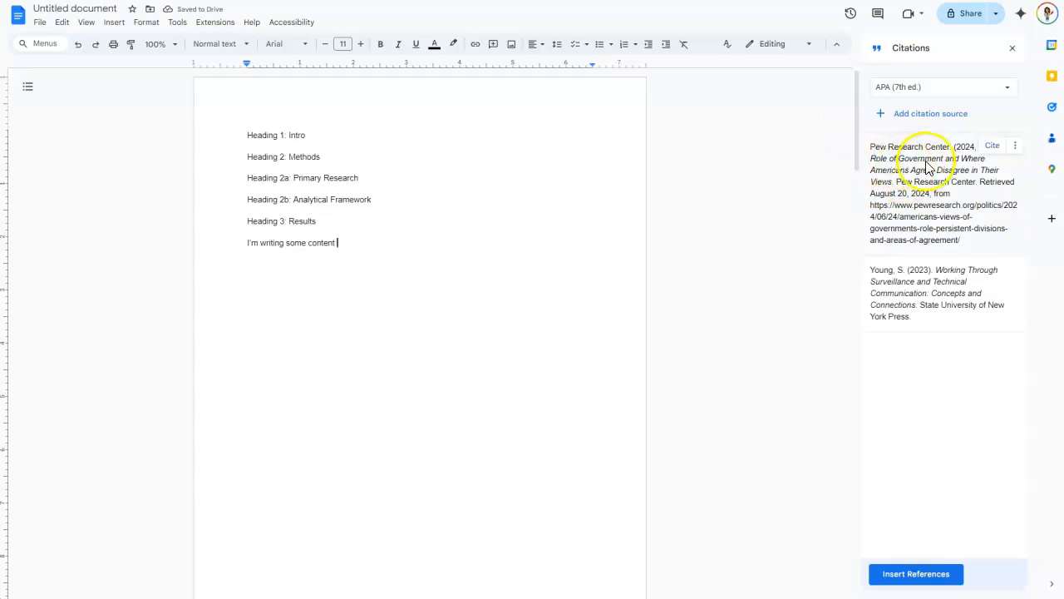
{"action": "left_click", "coordinate": [992, 149]}
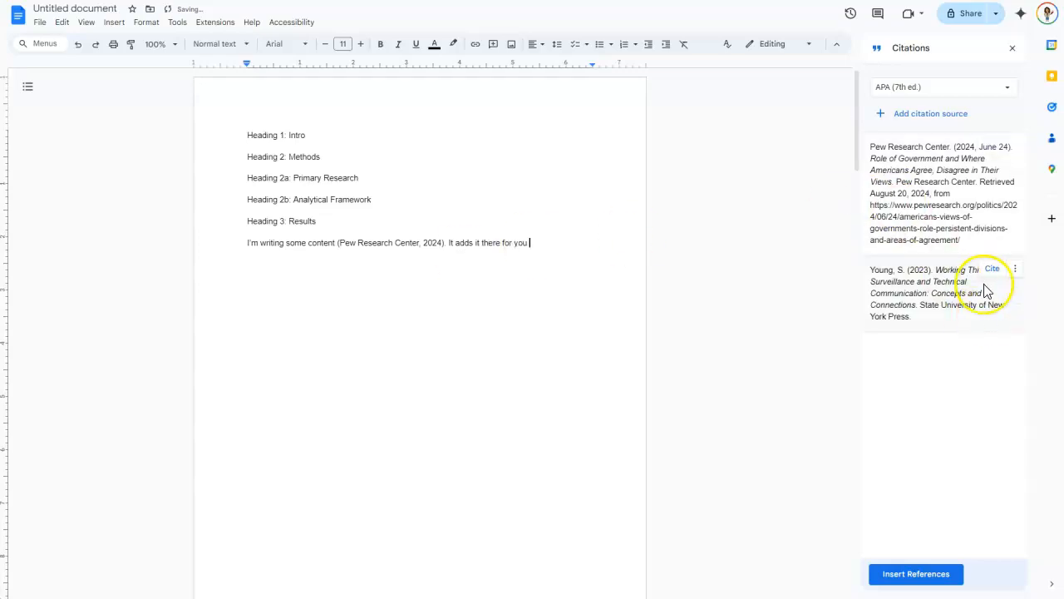
Continue with ". It adds it there for you" and cite the surveillance book there, replacing the page placeholder with 330.
{"action": "left_click", "coordinate": [992, 270]}
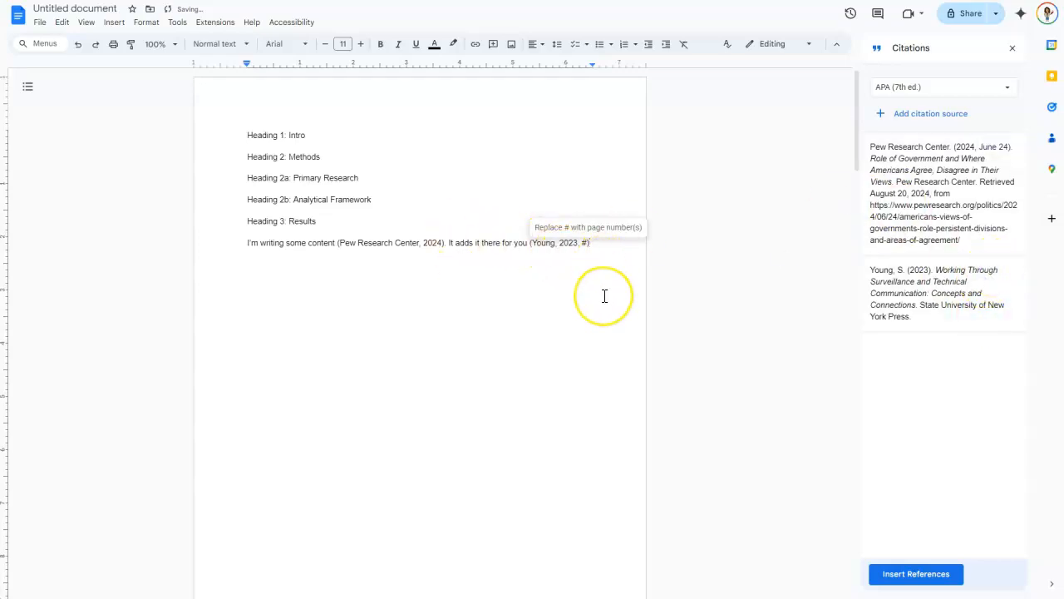
{"action": "left_click", "coordinate": [577, 243]}
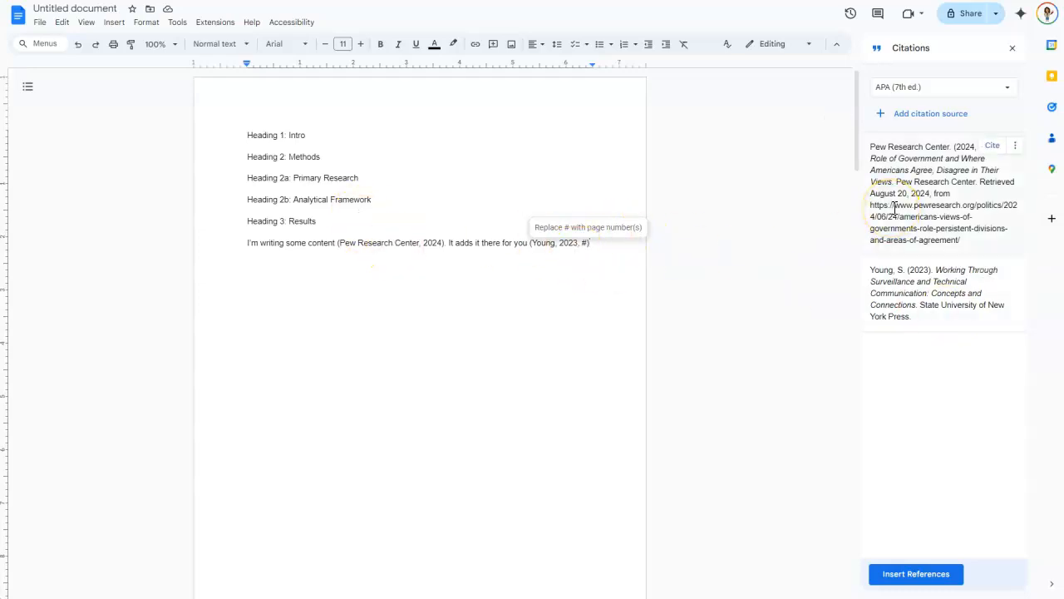
{"action": "left_click", "coordinate": [581, 243]}
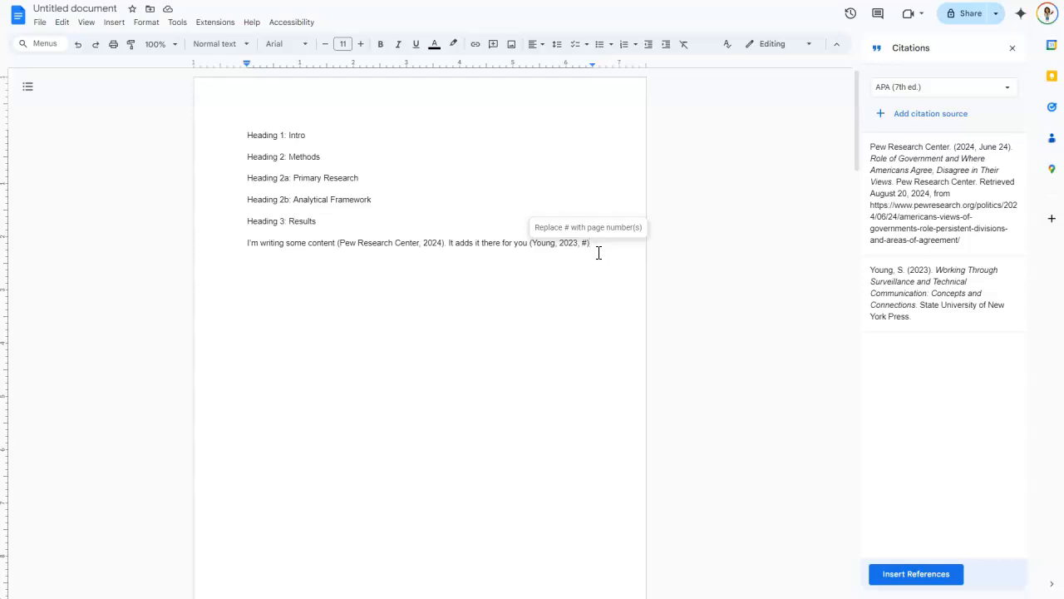
{"action": "left_click", "coordinate": [583, 242]}
{"action": "key", "text": "BackSpace"}
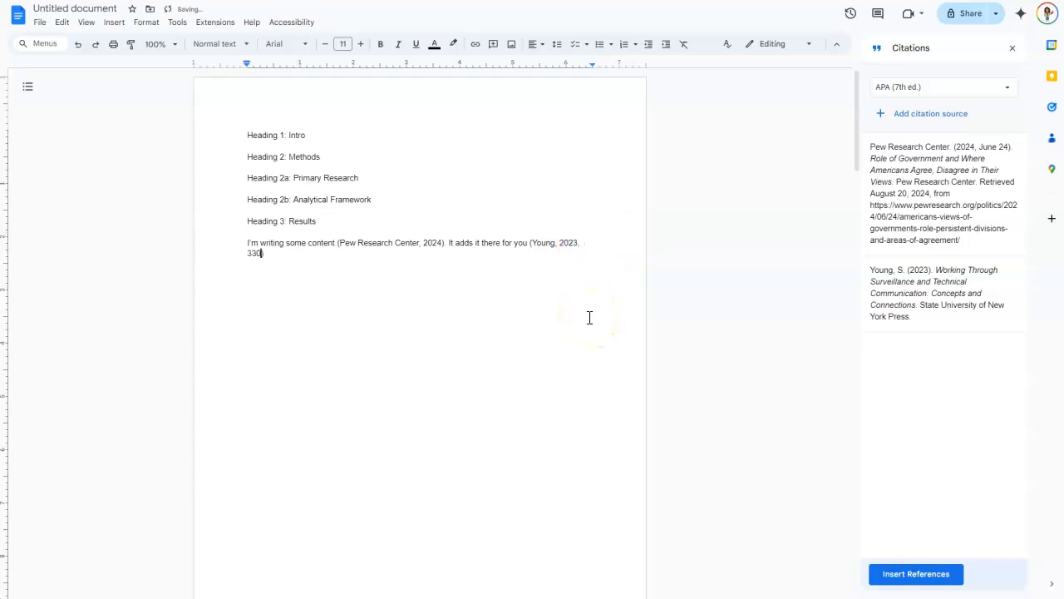
Insert the references list on a new line below the cited paragraph.
{"action": "left_click", "coordinate": [562, 338]}
{"action": "left_click", "coordinate": [401, 341]}
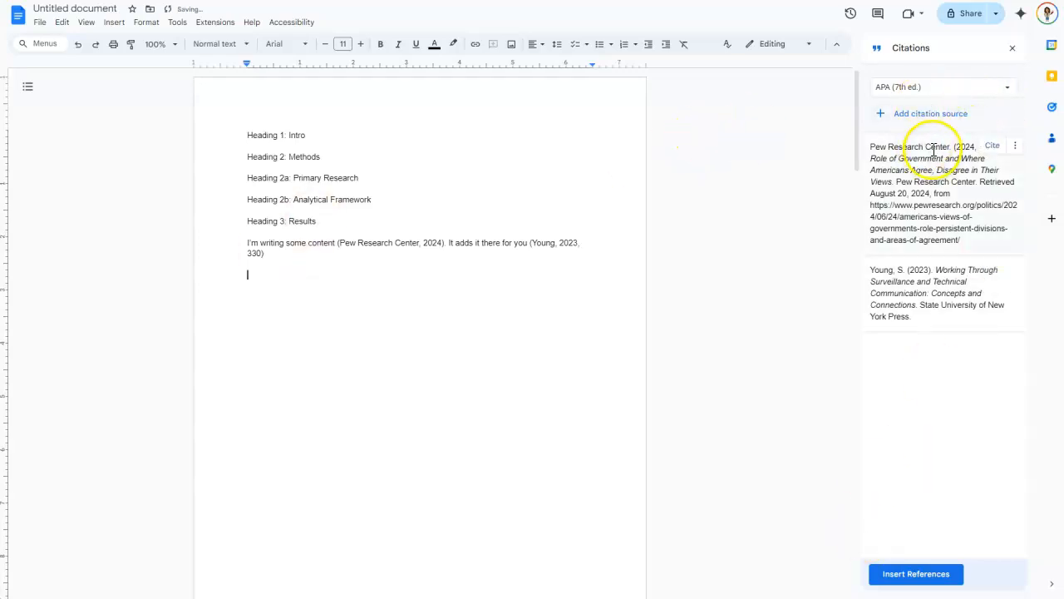
{"action": "left_click", "coordinate": [899, 574]}
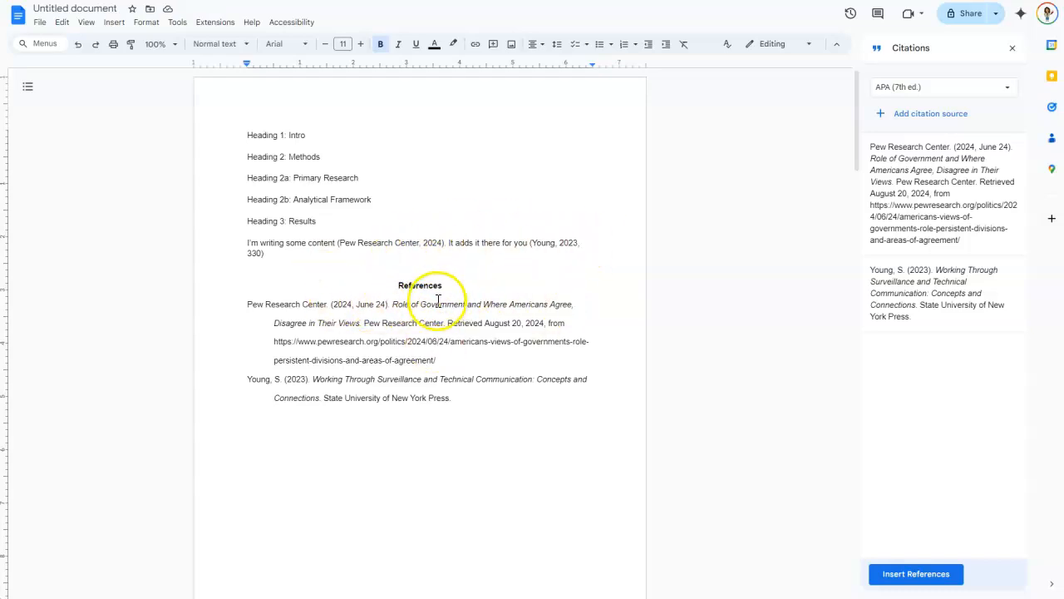
Delete the "Working Through Surveillance and Technical Communication" book from the saved citation sources.
{"action": "left_click", "coordinate": [1015, 269]}
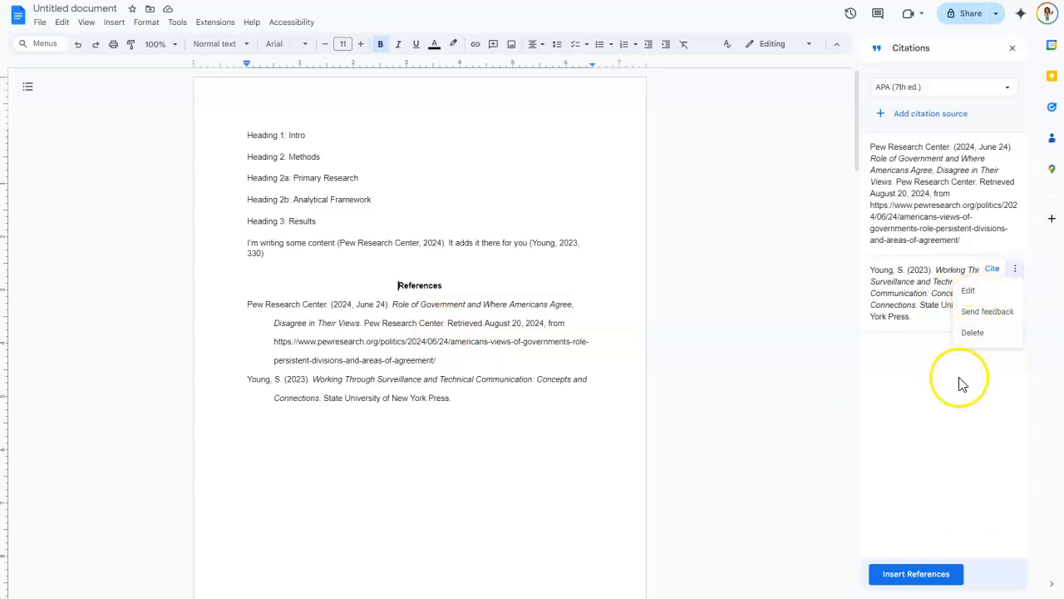
{"action": "left_click", "coordinate": [945, 420]}
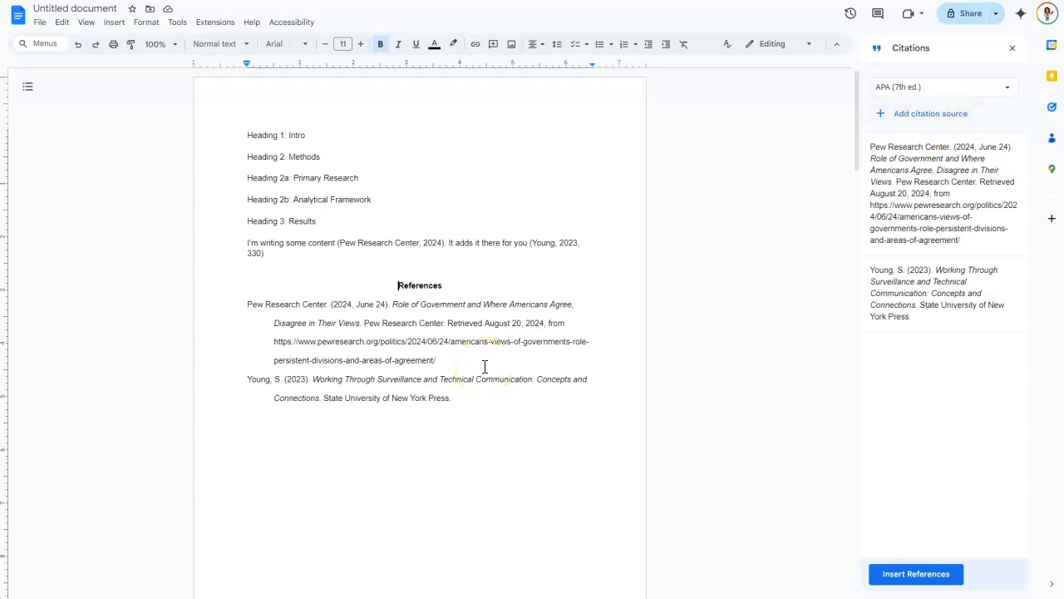
{"action": "left_click", "coordinate": [1015, 269]}
{"action": "left_click", "coordinate": [995, 341]}
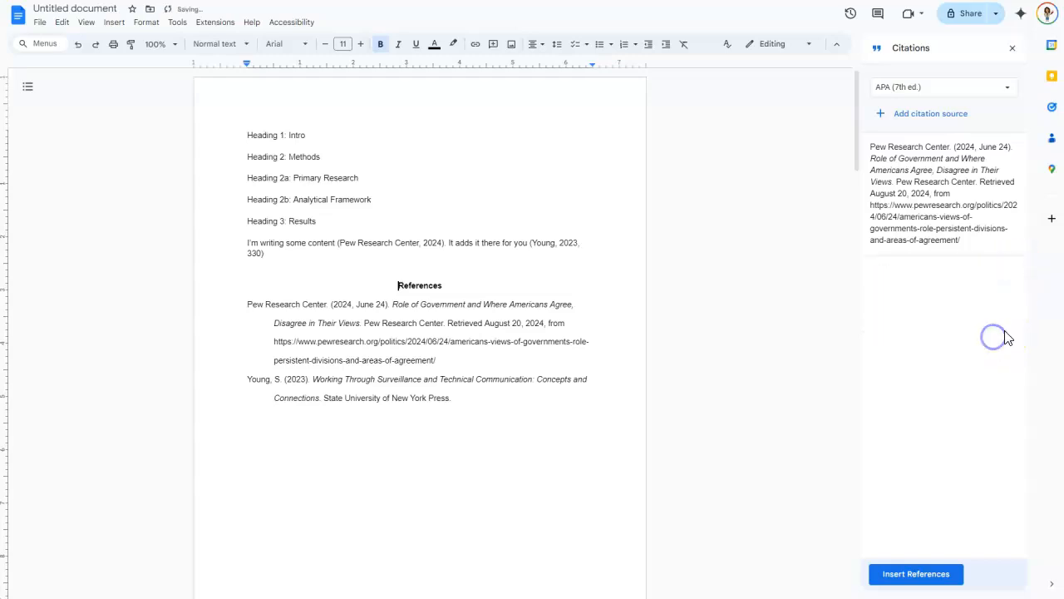
Replace the outdated references list below the cited paragraph with a freshly generated one, and close the citation manager.
{"action": "left_click", "coordinate": [446, 327]}
{"action": "right_click", "coordinate": [433, 321]}
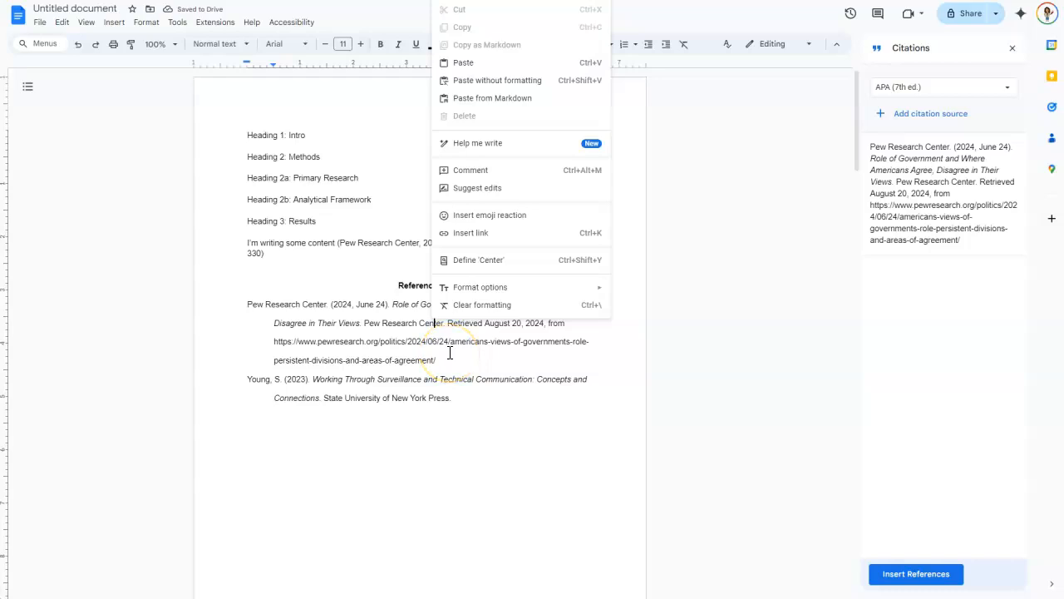
{"action": "left_click", "coordinate": [449, 353]}
{"action": "left_click_drag", "start_coordinate": [451, 399], "coordinate": [230, 283]}
{"action": "key", "text": "BackSpace"}
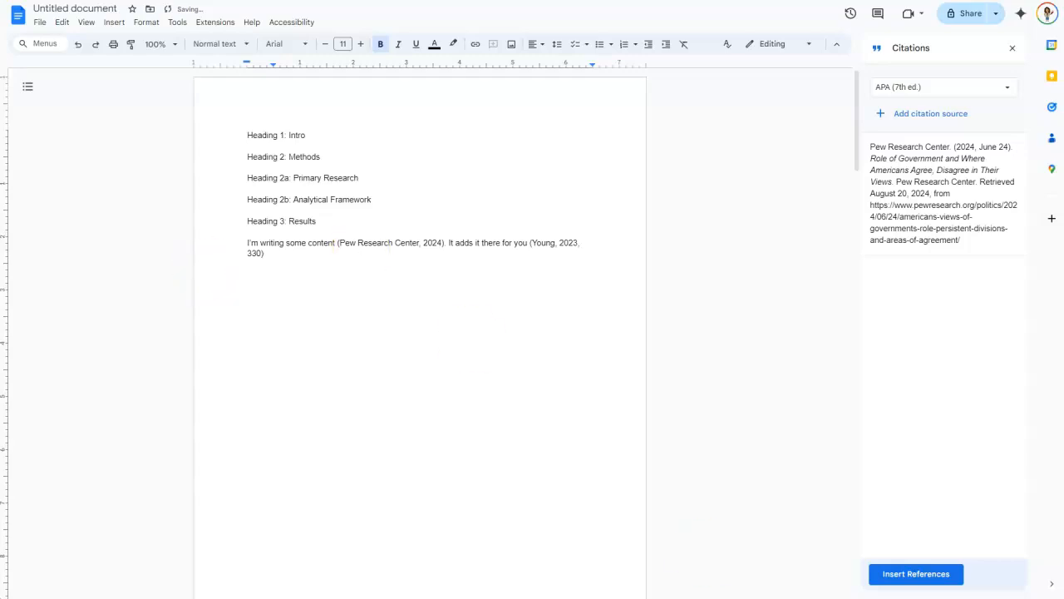
{"action": "left_click", "coordinate": [938, 574]}
{"action": "left_click", "coordinate": [549, 284]}
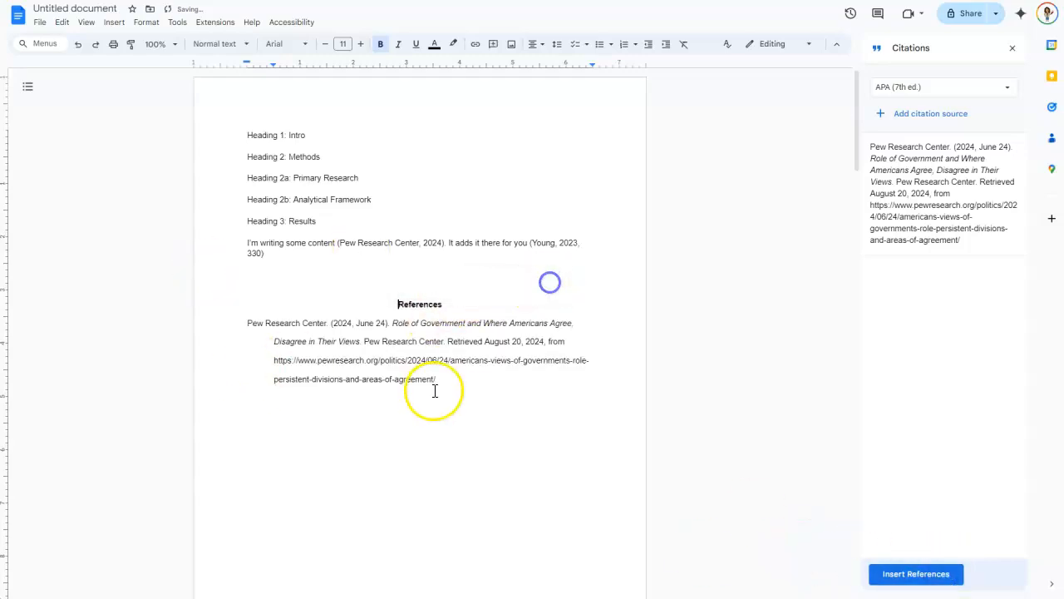
{"action": "left_click", "coordinate": [1013, 47]}
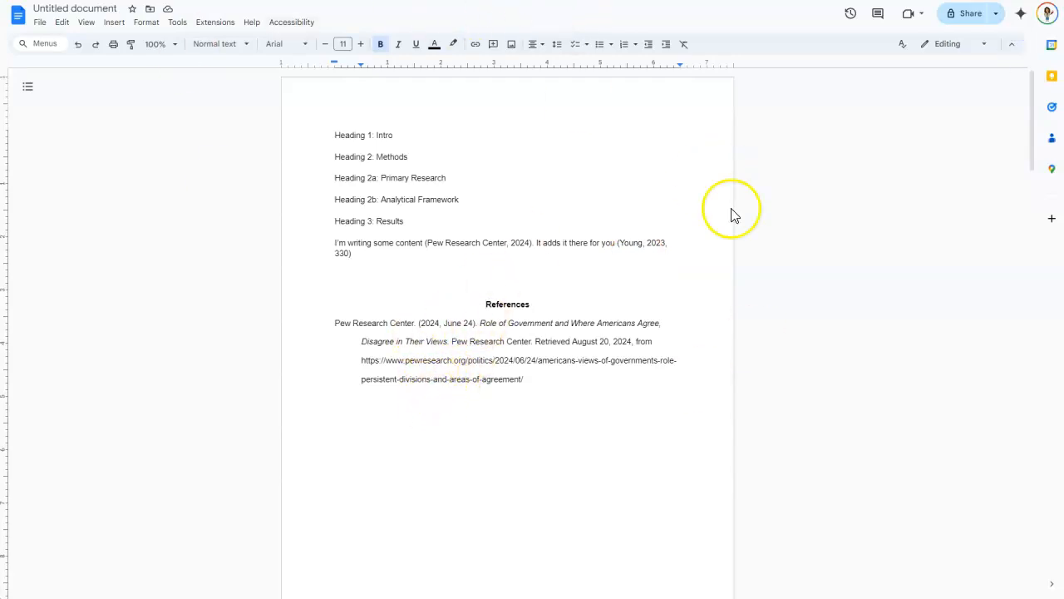
Add a blank line above "Heading 1: Intro" and insert a table of contents there using the first layout option.
{"action": "left_click", "coordinate": [334, 135]}
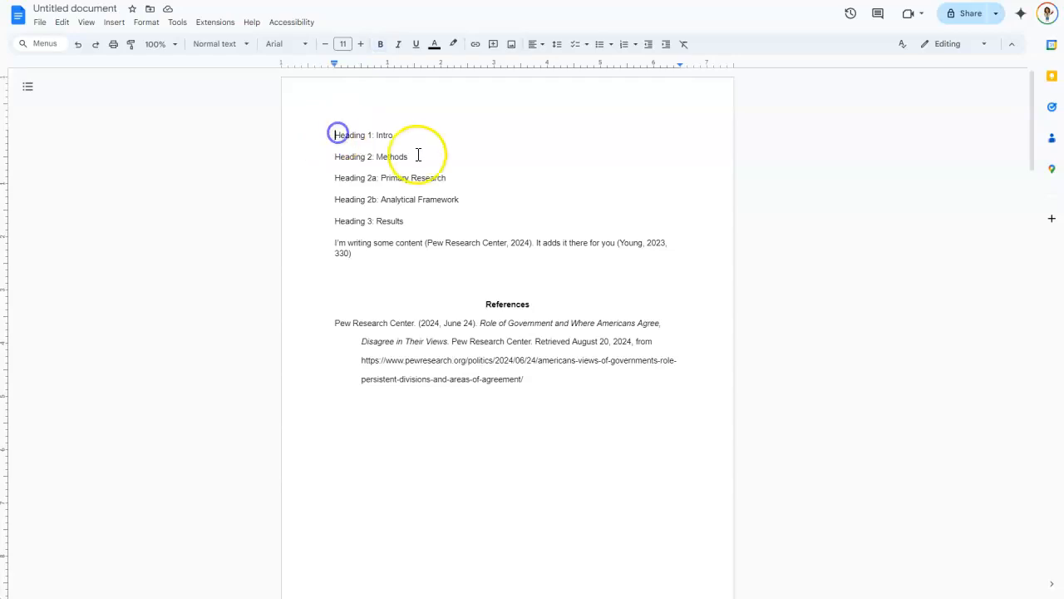
{"action": "key", "text": "Return"}
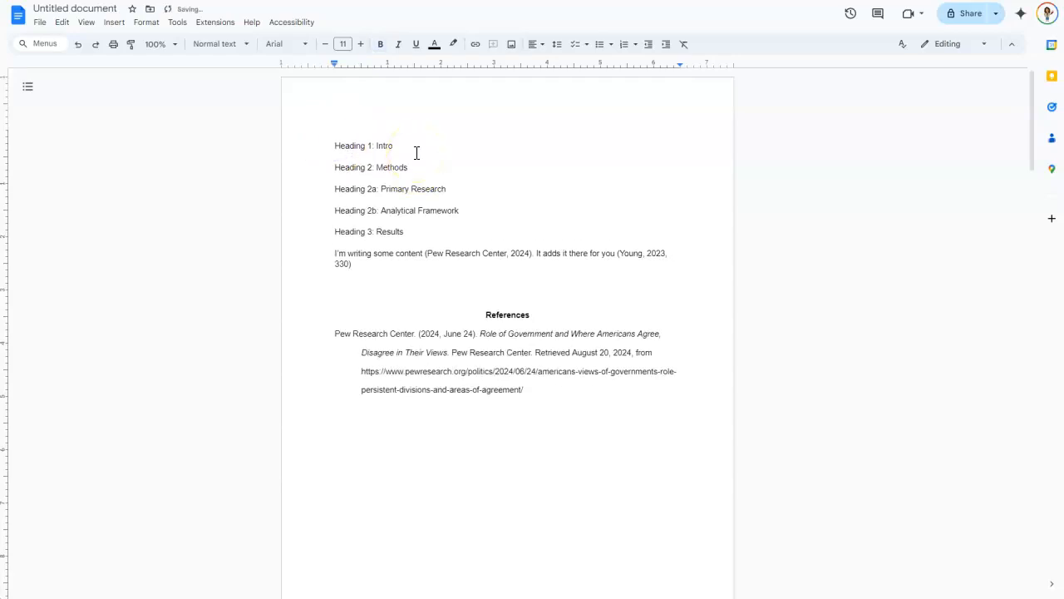
{"action": "key", "text": "Return"}
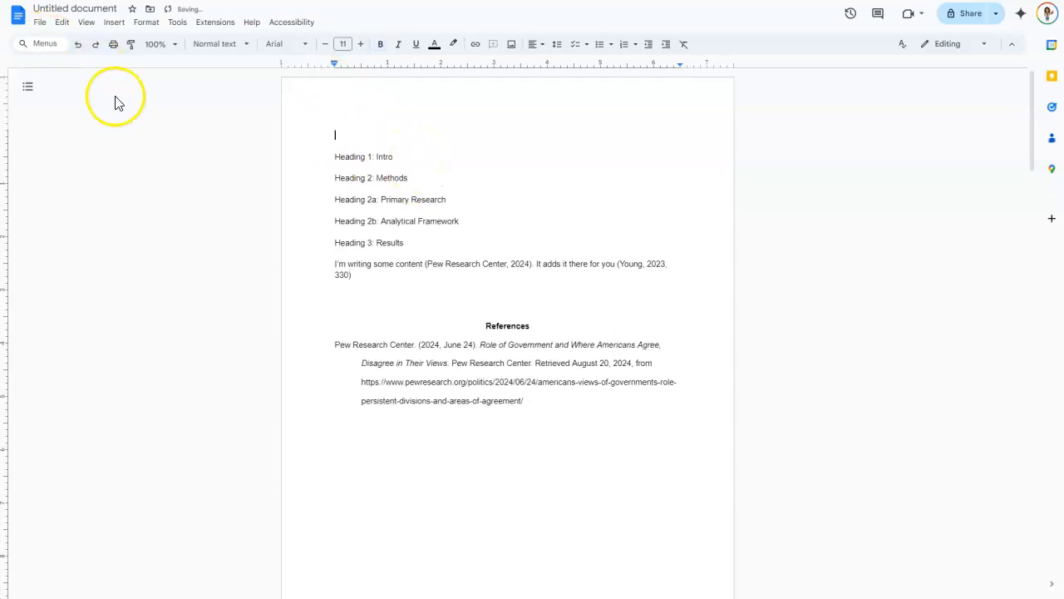
{"action": "left_click", "coordinate": [113, 23]}
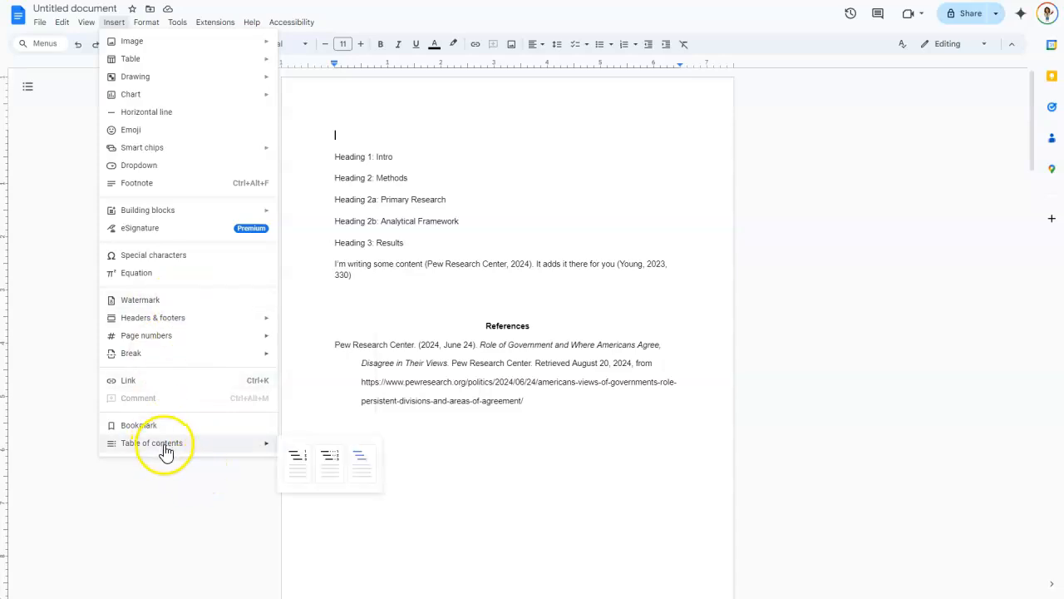
{"action": "left_click", "coordinate": [300, 459]}
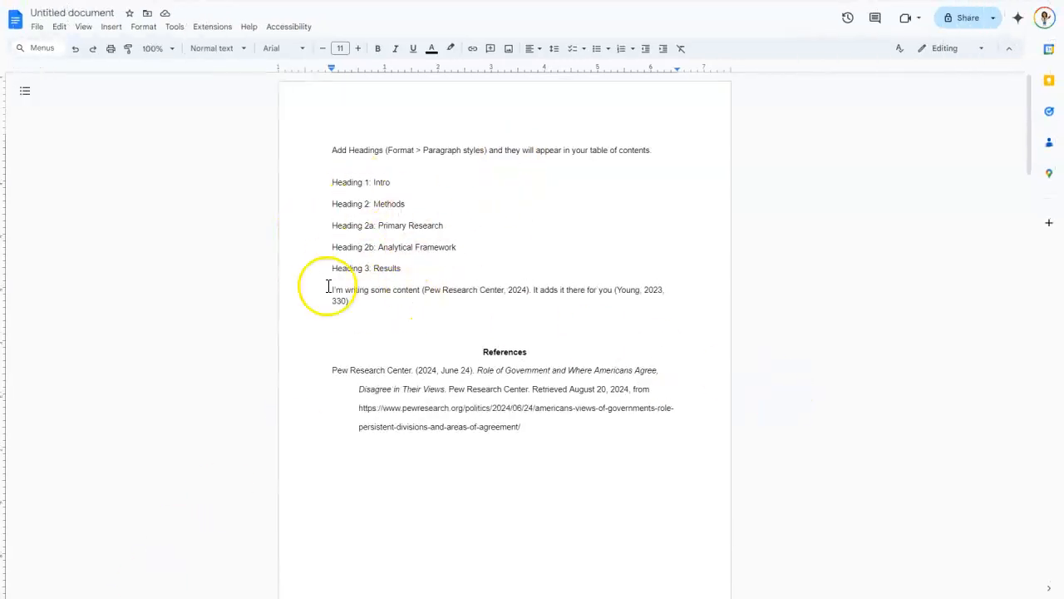
Insert a blank line between "Heading 3: Results" and the paragraph starting "I'm writing some content".
{"action": "left_click_drag", "start_coordinate": [333, 185], "coordinate": [418, 268]}
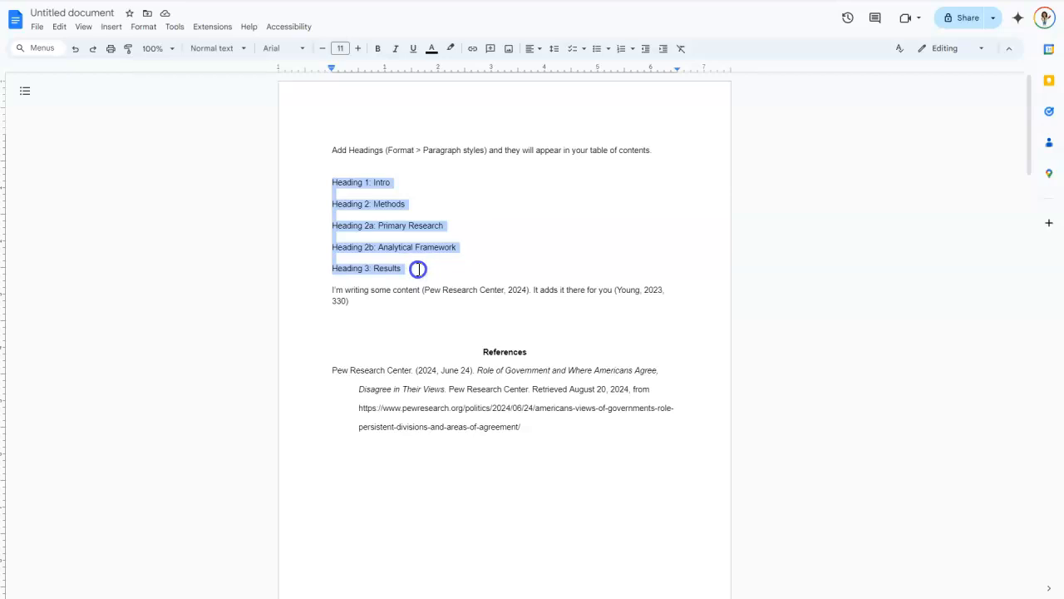
{"action": "left_click", "coordinate": [418, 268]}
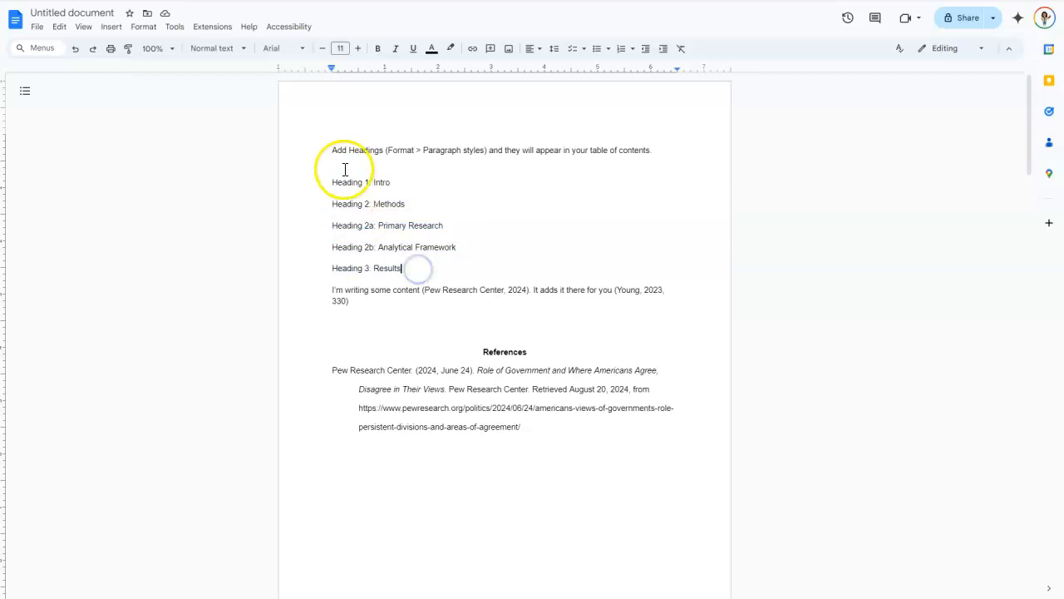
{"action": "left_click", "coordinate": [331, 292]}
{"action": "key", "text": "Return"}
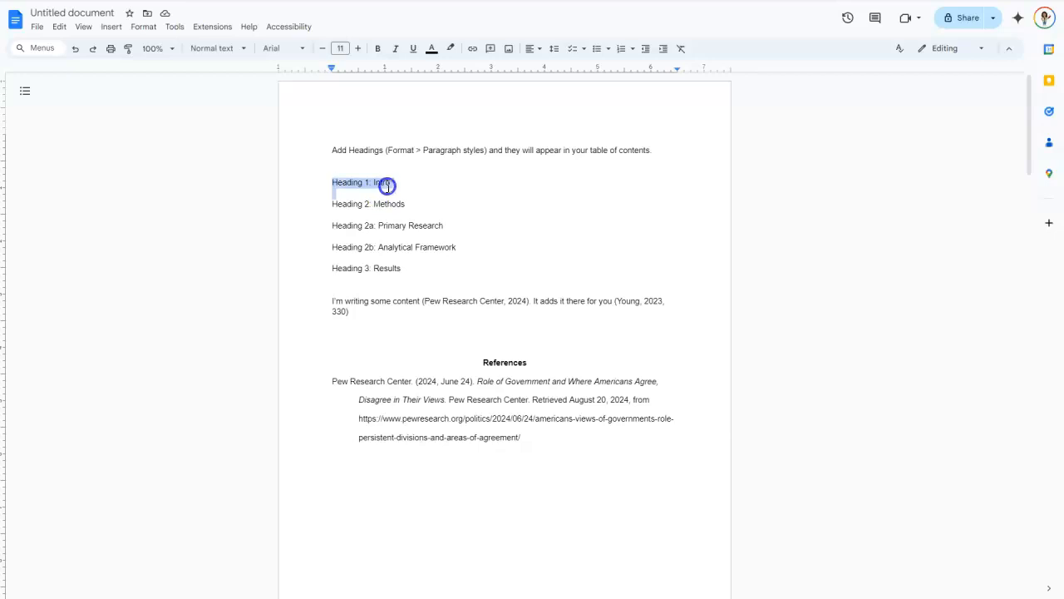
Make "Heading 1: Intro" bold at font size 16 and copy its formatting to "Heading 2: Methods".
{"action": "left_click", "coordinate": [377, 48]}
{"action": "left_click", "coordinate": [358, 48]}
{"action": "left_click", "coordinate": [358, 48]}
{"action": "left_click", "coordinate": [358, 48]}
{"action": "left_click", "coordinate": [359, 49]}
{"action": "left_click", "coordinate": [358, 49]}
{"action": "left_click", "coordinate": [128, 48]}
{"action": "left_click_drag", "start_coordinate": [316, 207], "coordinate": [406, 209]}
{"action": "left_click", "coordinate": [460, 256]}
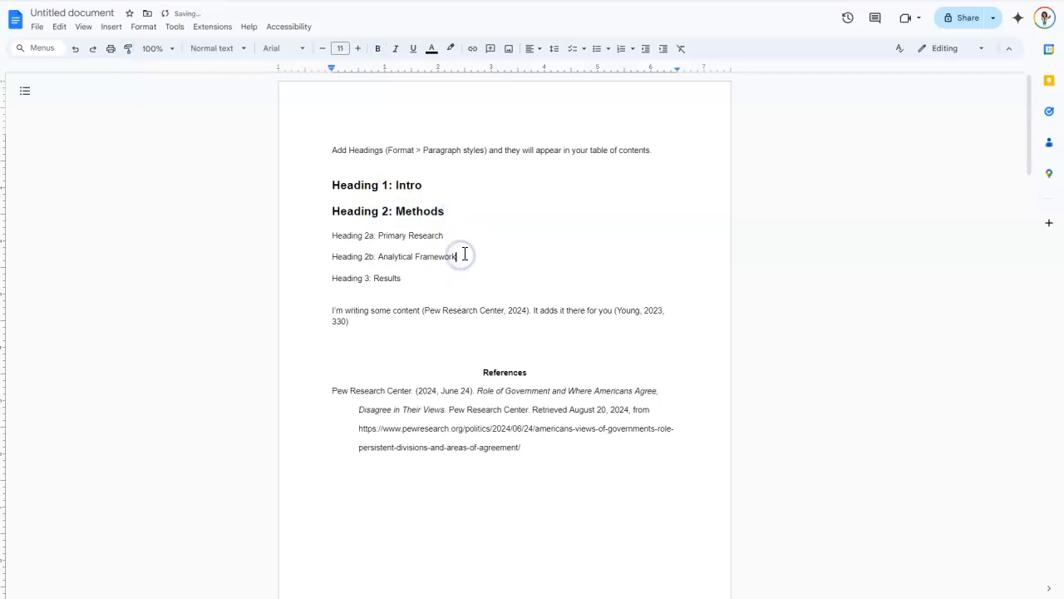
Copy the plain formatting of "Heading 2a: Primary Research" onto the Intro and Methods headings.
{"action": "left_click", "coordinate": [434, 235]}
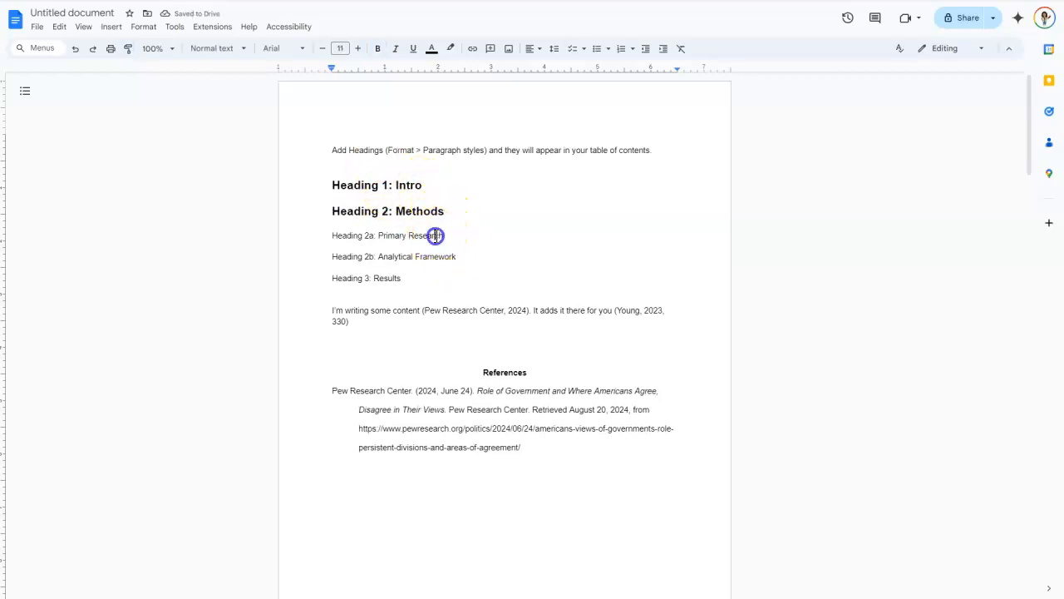
{"action": "left_click", "coordinate": [128, 48]}
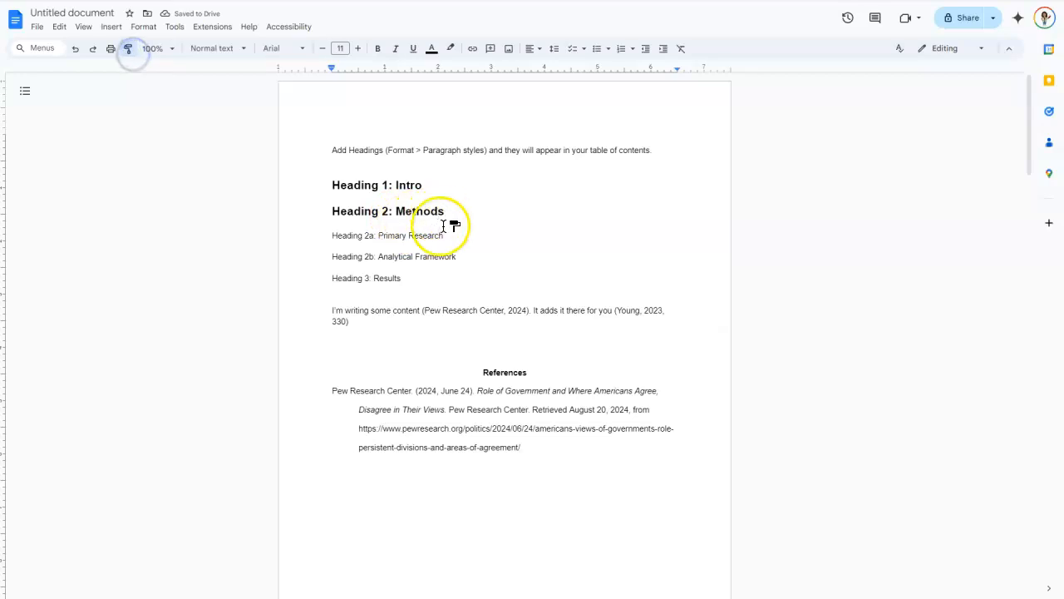
{"action": "left_click_drag", "start_coordinate": [453, 210], "coordinate": [328, 185]}
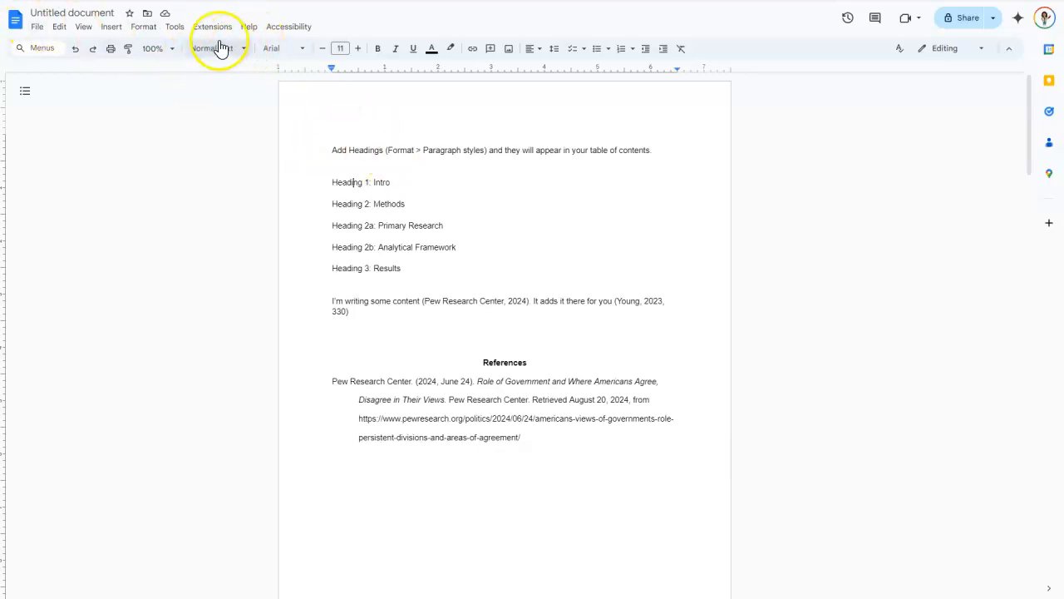
Apply the Heading 1 paragraph style to the lines "Heading 1: Intro" and "Heading 2: Methods".
{"action": "left_click", "coordinate": [245, 54]}
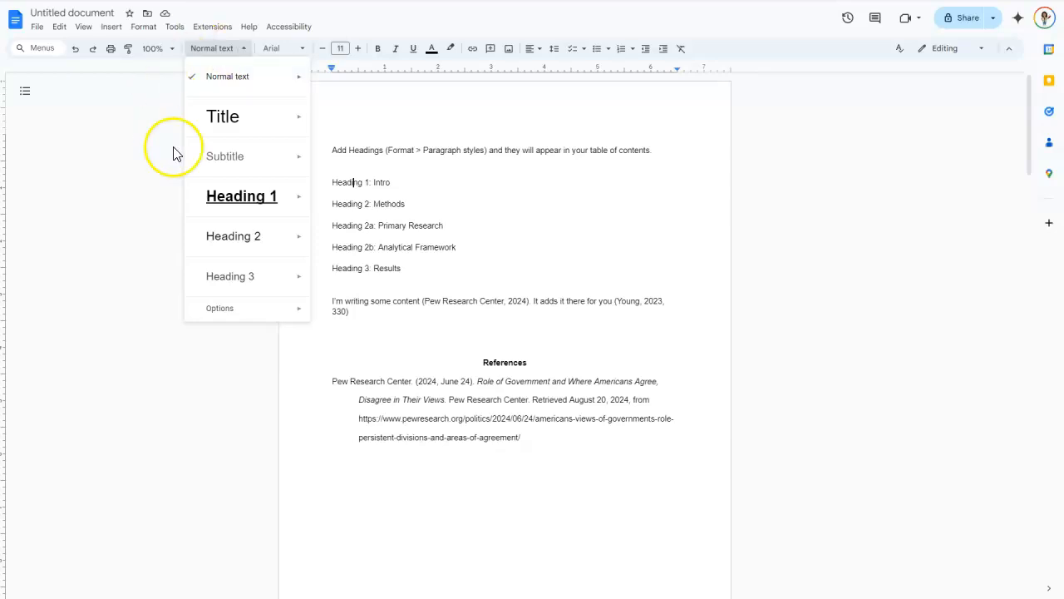
{"action": "left_click", "coordinate": [266, 208]}
{"action": "left_click", "coordinate": [380, 233]}
{"action": "left_click", "coordinate": [222, 51]}
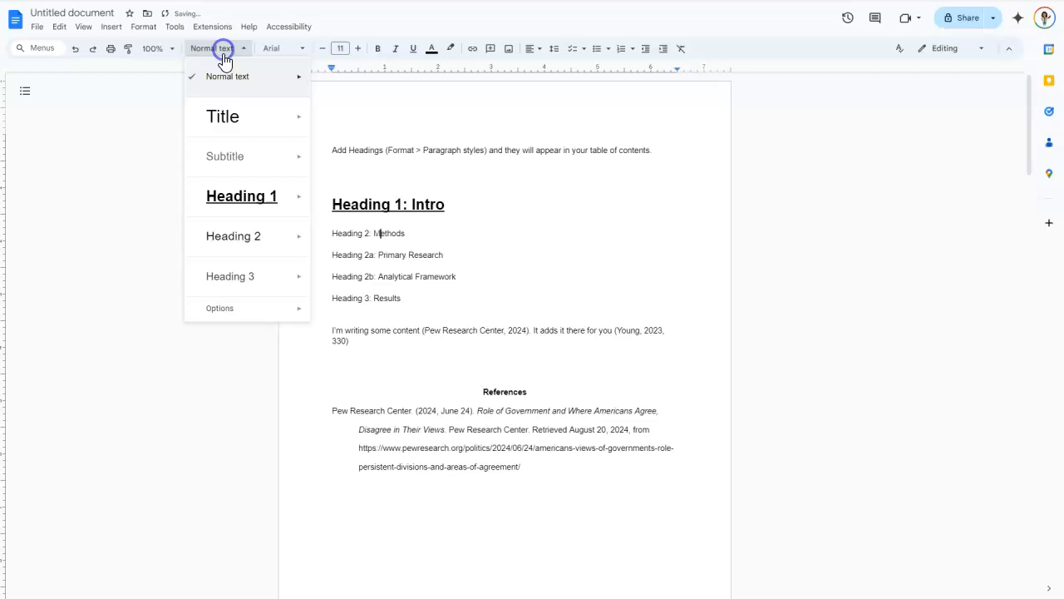
{"action": "left_click", "coordinate": [246, 207]}
Apply the Heading 1 paragraph style to the line "Heading 2a: Primary Research".
{"action": "left_click", "coordinate": [389, 284]}
{"action": "left_click", "coordinate": [208, 48]}
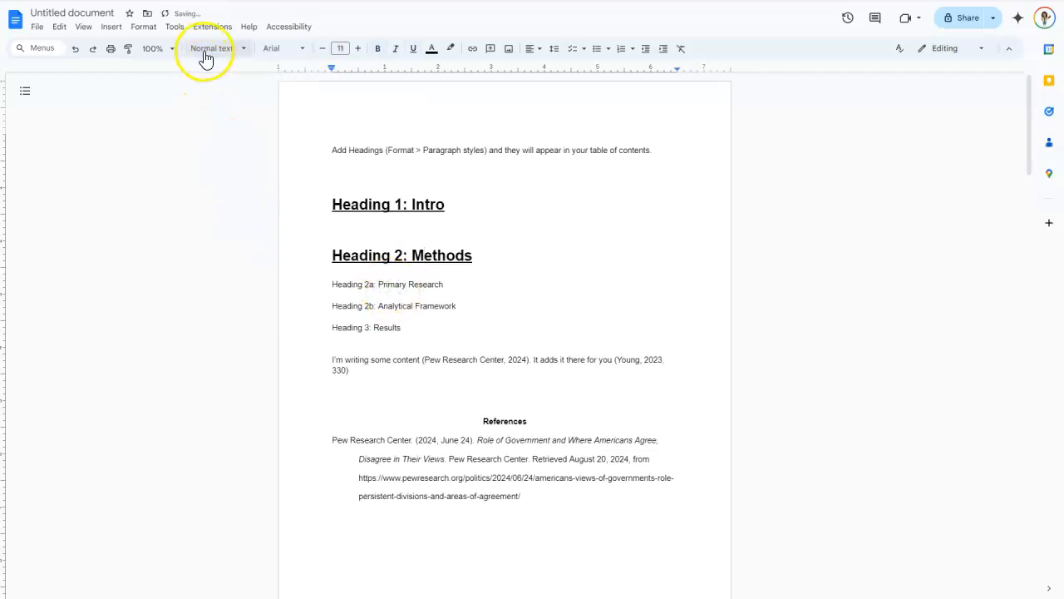
{"action": "left_click", "coordinate": [238, 206]}
{"action": "left_click", "coordinate": [425, 335]}
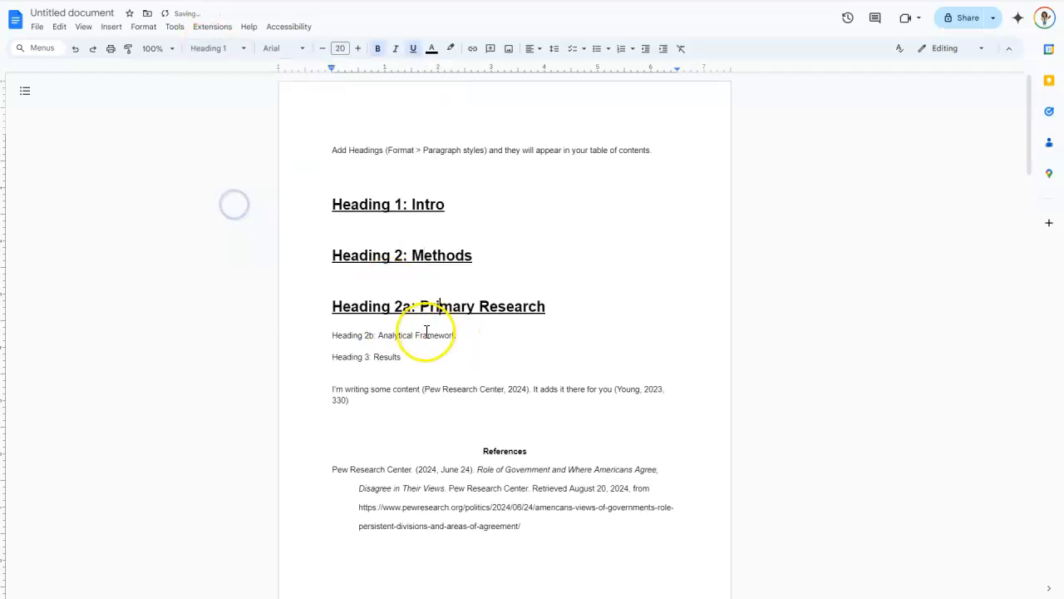
Apply the Heading 2 paragraph style to "Heading 2a: Primary Research" and "Heading 2b: Analytical Framework".
{"action": "left_click", "coordinate": [433, 312]}
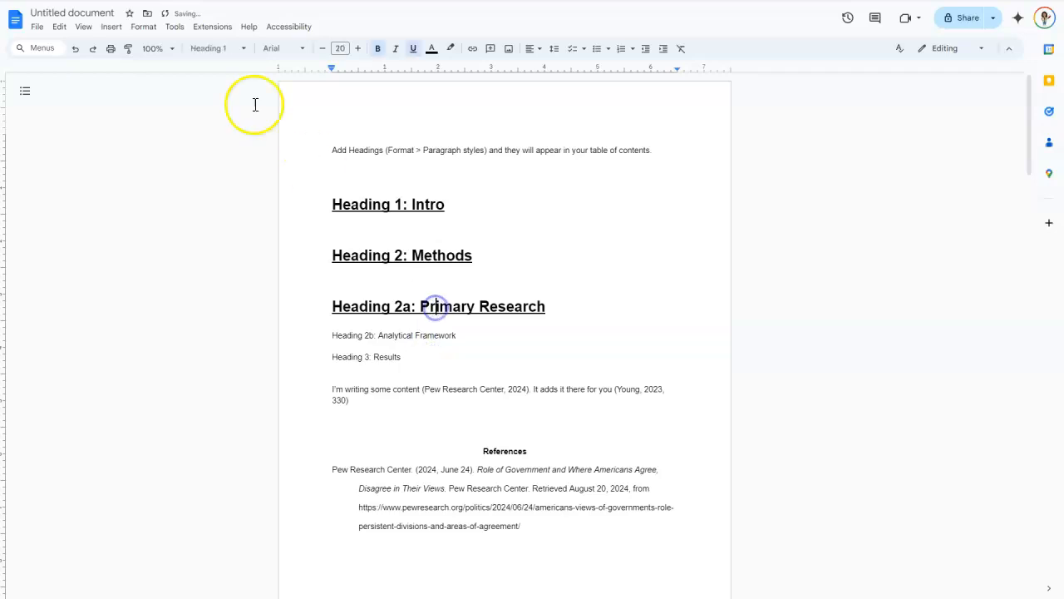
{"action": "left_click", "coordinate": [218, 49]}
{"action": "left_click", "coordinate": [243, 240]}
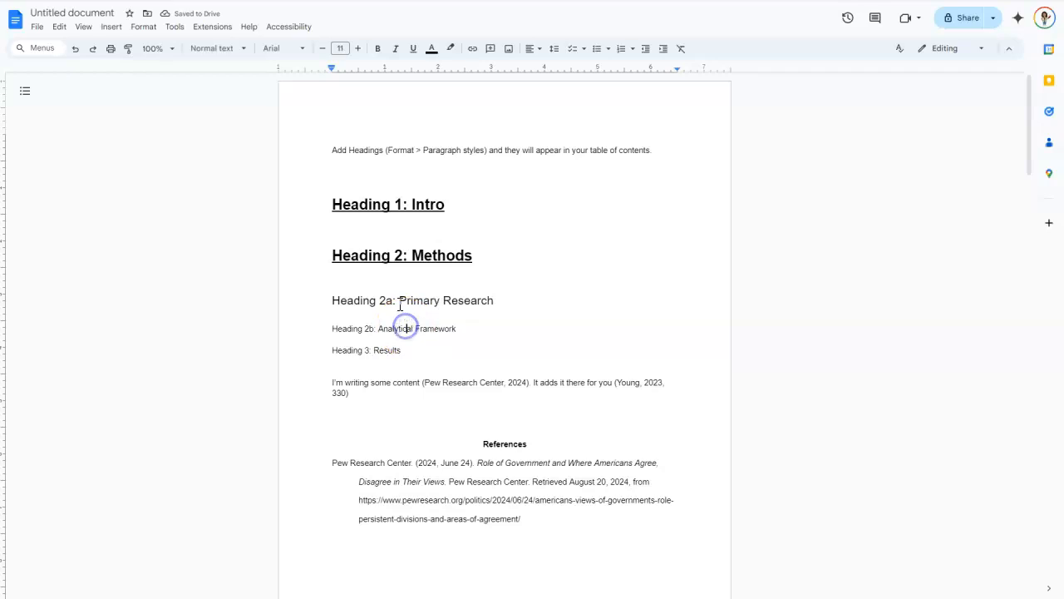
{"action": "left_click", "coordinate": [213, 49]}
{"action": "left_click", "coordinate": [232, 236]}
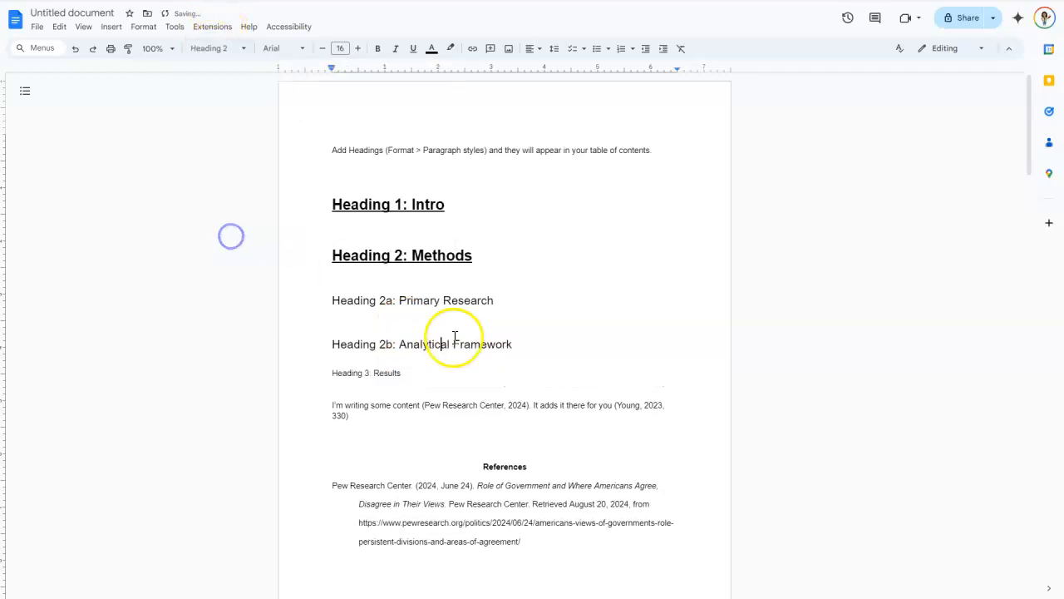
Apply the Heading 1 paragraph style to the line "Heading 3: Results".
{"action": "left_click", "coordinate": [344, 373]}
{"action": "left_click", "coordinate": [215, 48]}
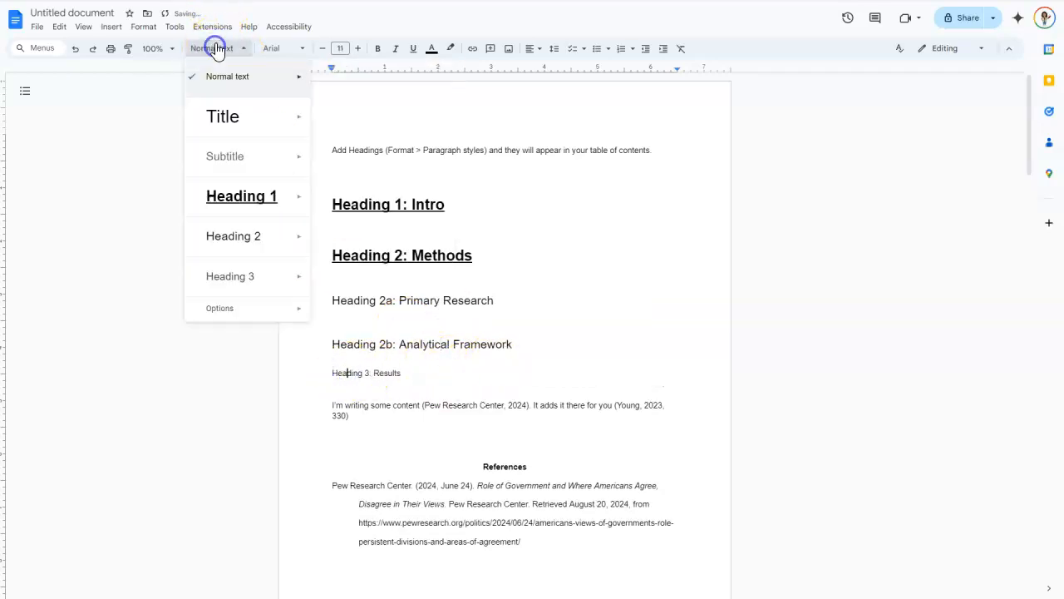
{"action": "left_click", "coordinate": [237, 195]}
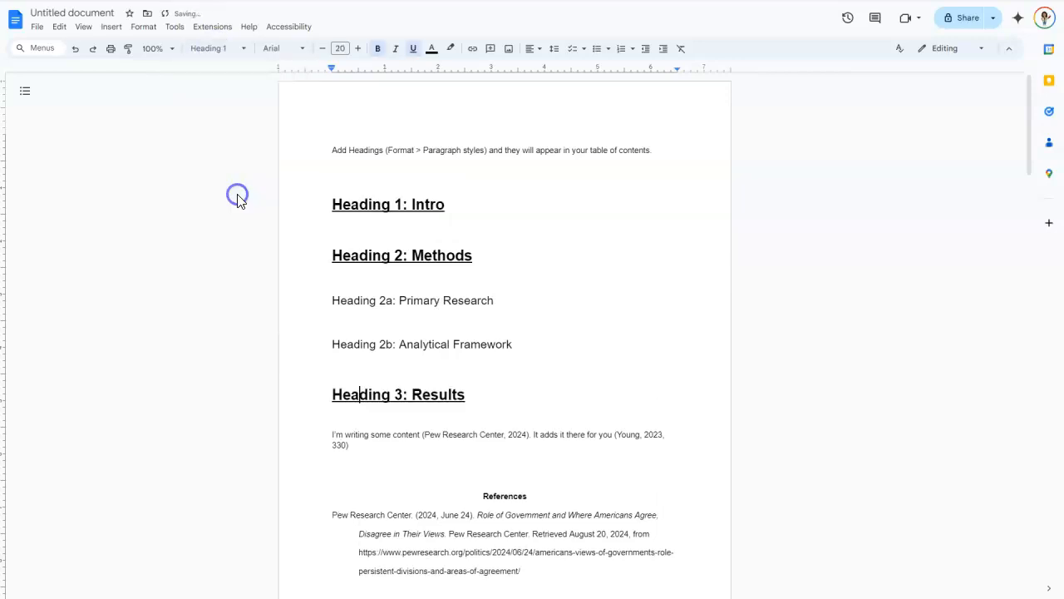
{"action": "left_click", "coordinate": [243, 47]}
{"action": "mouse_move", "coordinate": [242, 316]}
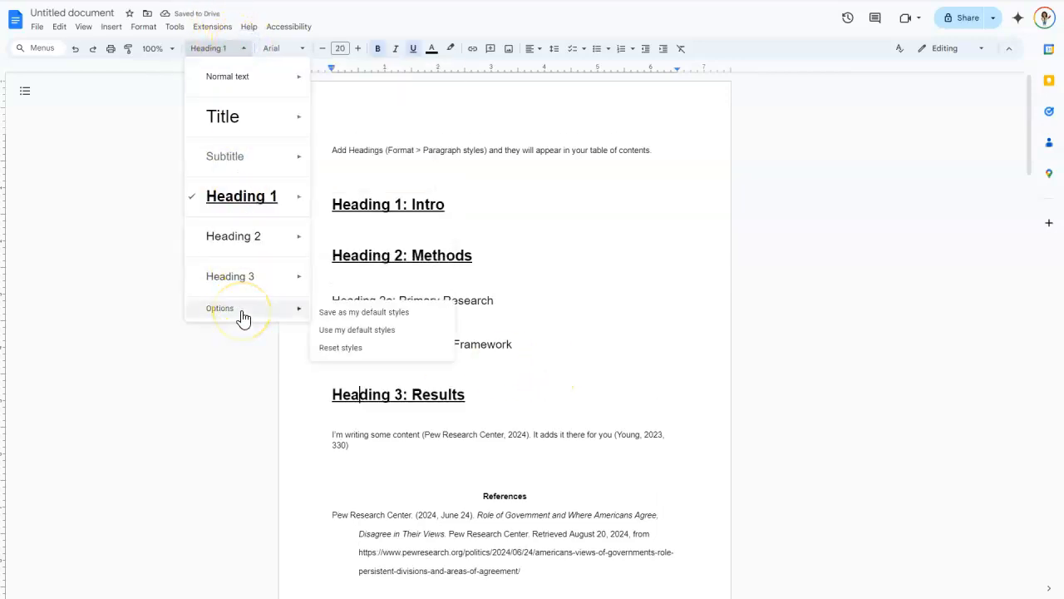
{"action": "mouse_move", "coordinate": [260, 268]}
{"action": "mouse_move", "coordinate": [241, 166]}
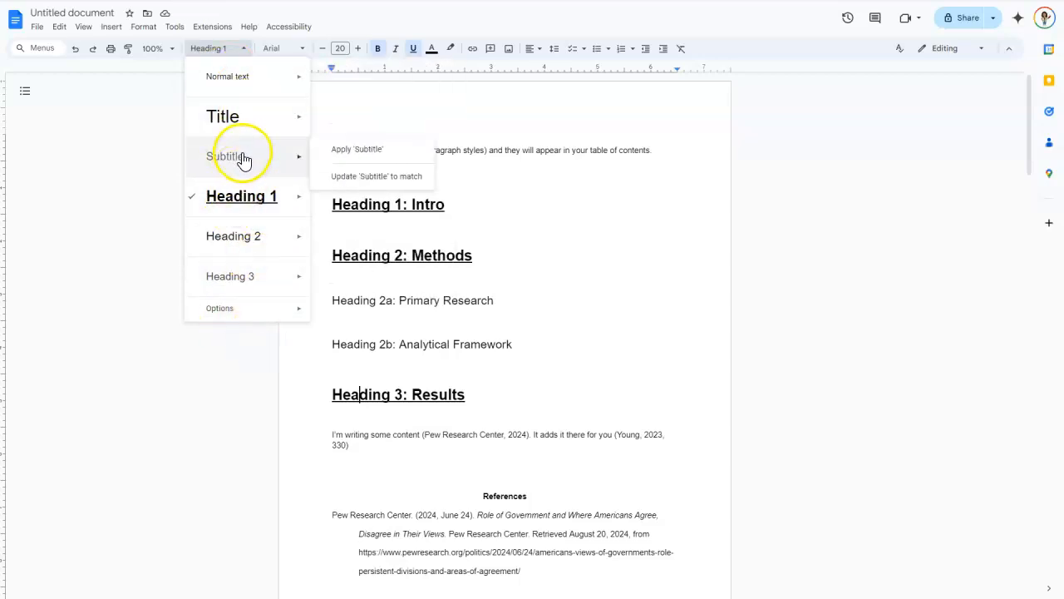
{"action": "left_click", "coordinate": [546, 408]}
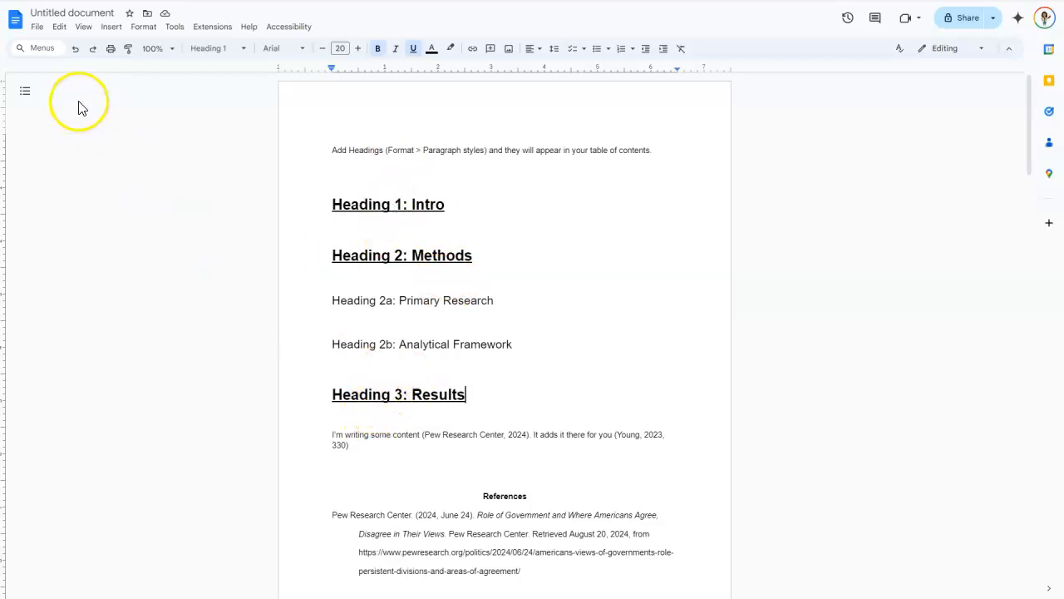
Show the document outline and use it to jump to the headings one by one, from Results up to Intro.
{"action": "left_click", "coordinate": [24, 93]}
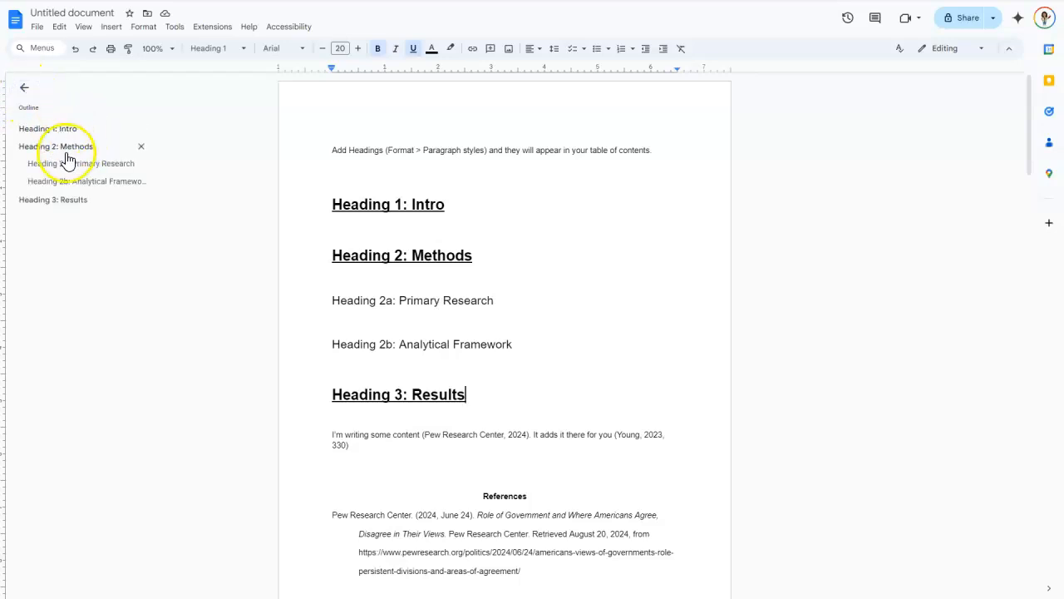
{"action": "left_click", "coordinate": [62, 199]}
{"action": "left_click", "coordinate": [72, 180]}
{"action": "left_click", "coordinate": [71, 163]}
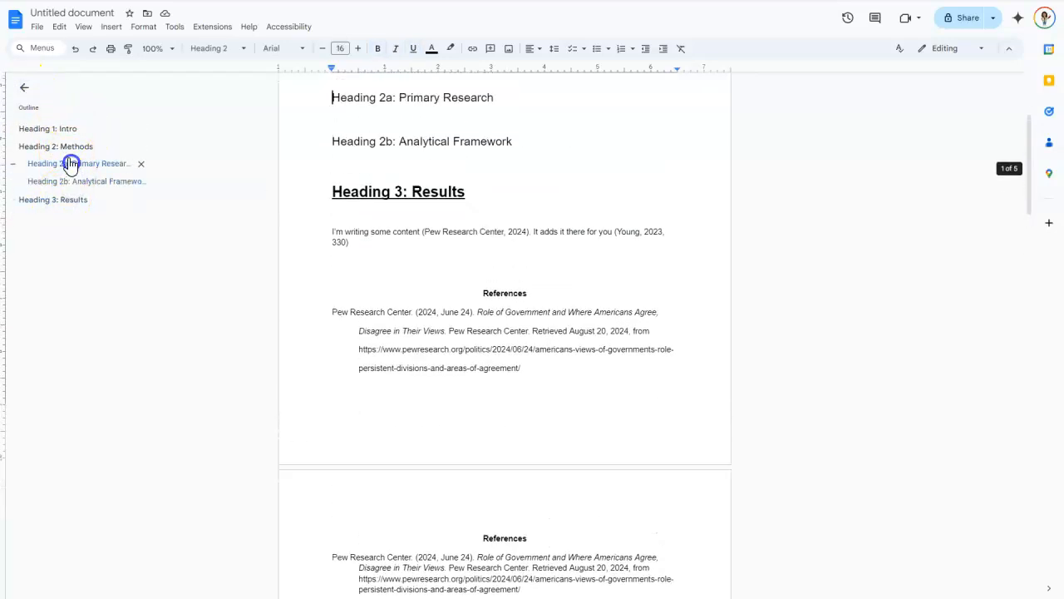
{"action": "left_click", "coordinate": [64, 145]}
{"action": "left_click", "coordinate": [60, 130]}
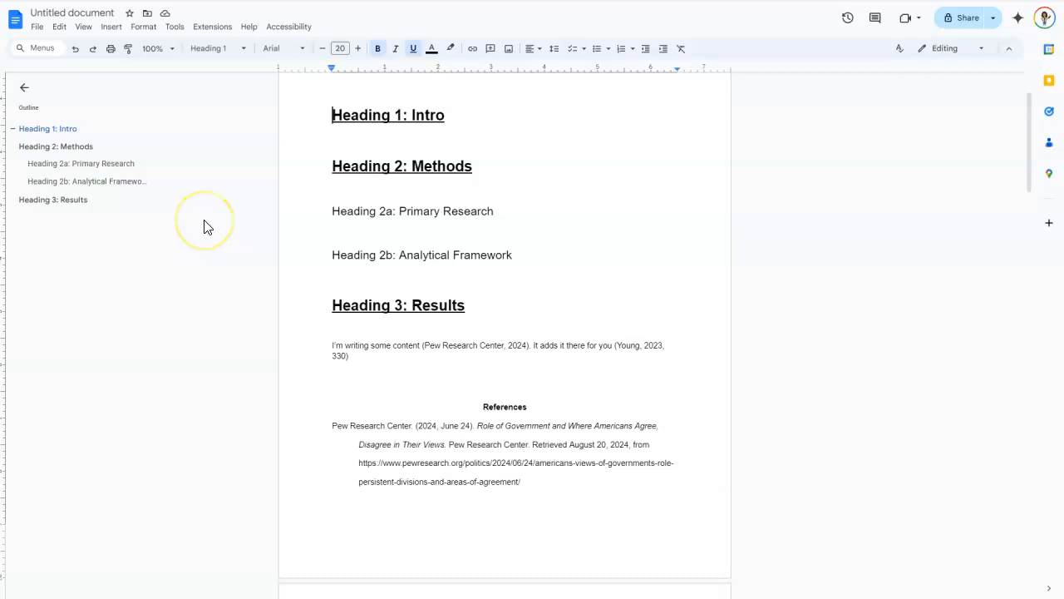
Look through the document's remaining pages, and use the outline to revisit the Methods, Results and Intro headings.
{"action": "scroll", "coordinate": [458, 274], "scroll_direction": "down", "scroll_amount": 20}
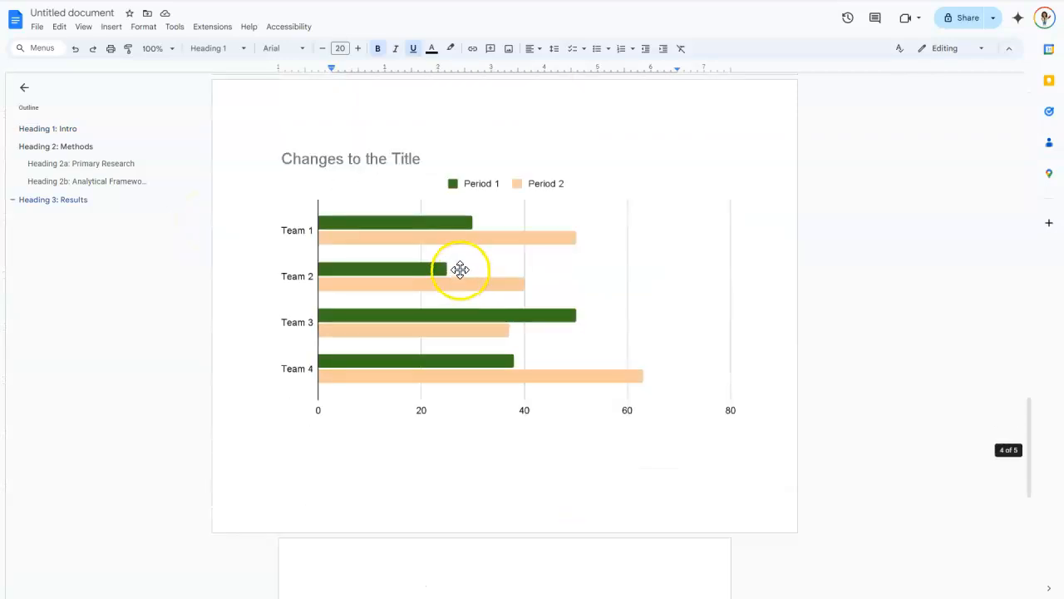
{"action": "scroll", "coordinate": [467, 274], "scroll_direction": "up", "scroll_amount": 20}
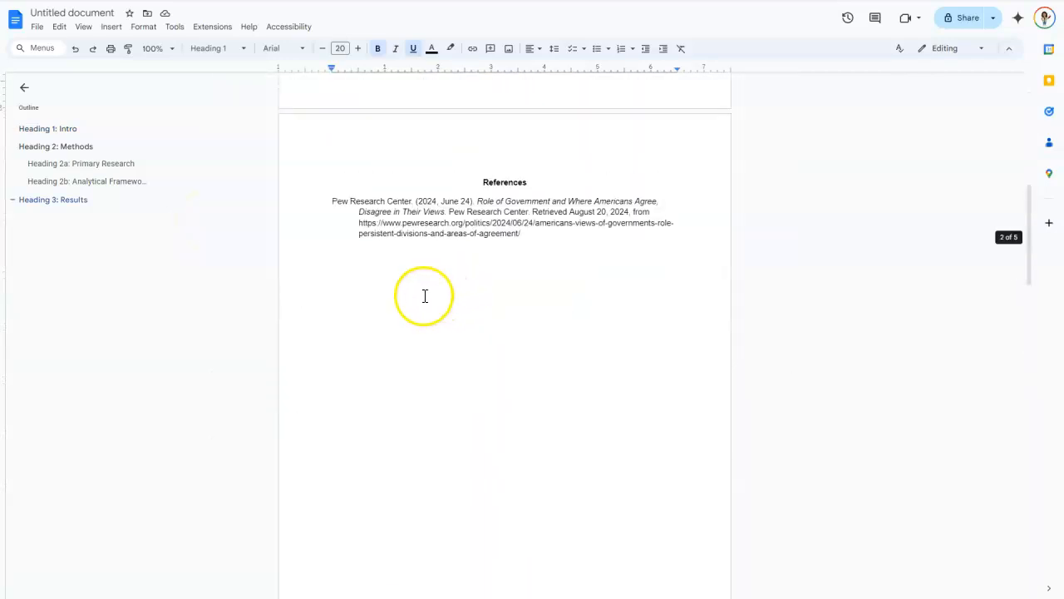
{"action": "left_click", "coordinate": [47, 147]}
{"action": "left_click", "coordinate": [42, 200]}
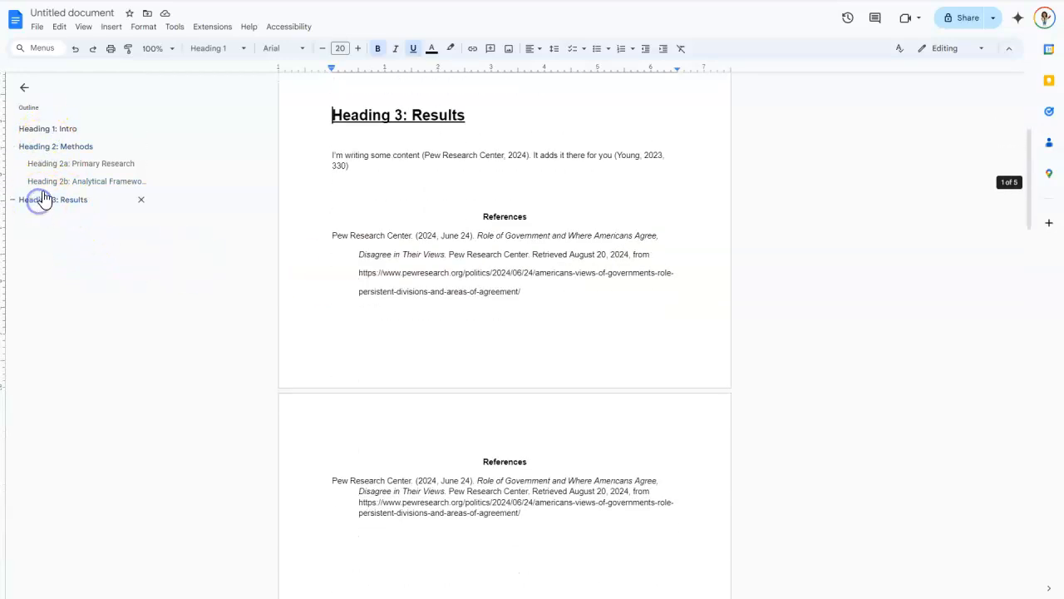
{"action": "left_click", "coordinate": [48, 131]}
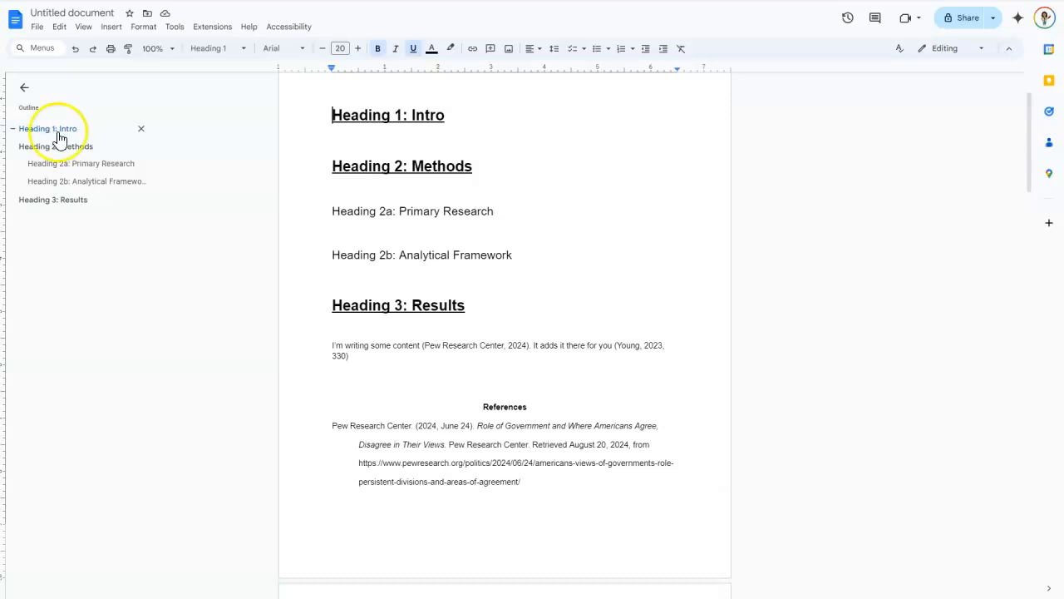
Hide the document outline and update the table of contents at the start of the document from the headings.
{"action": "left_click", "coordinate": [26, 92]}
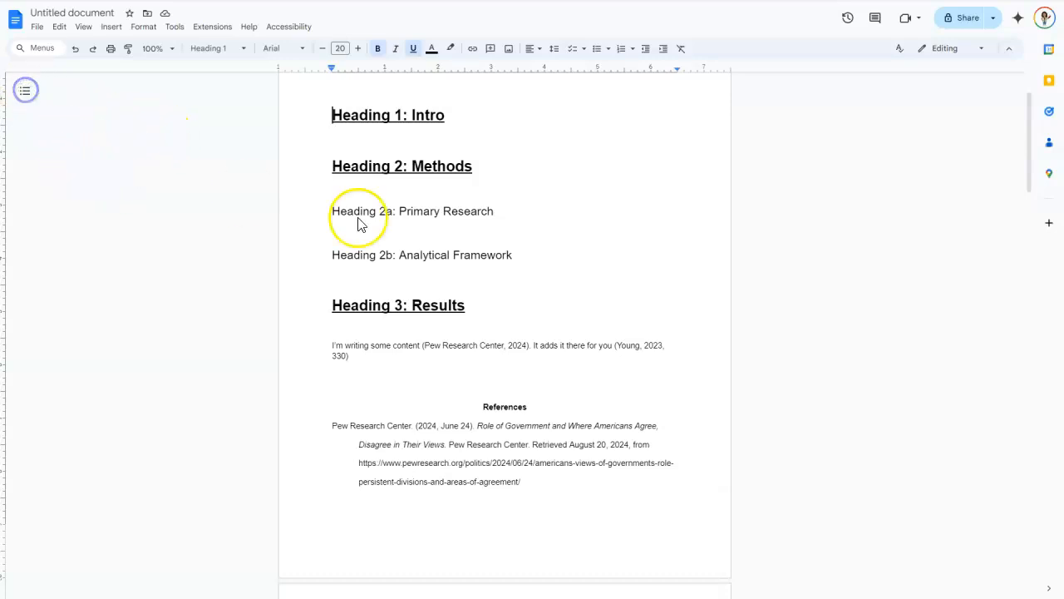
{"action": "scroll", "coordinate": [560, 288], "scroll_direction": "up", "scroll_amount": 1}
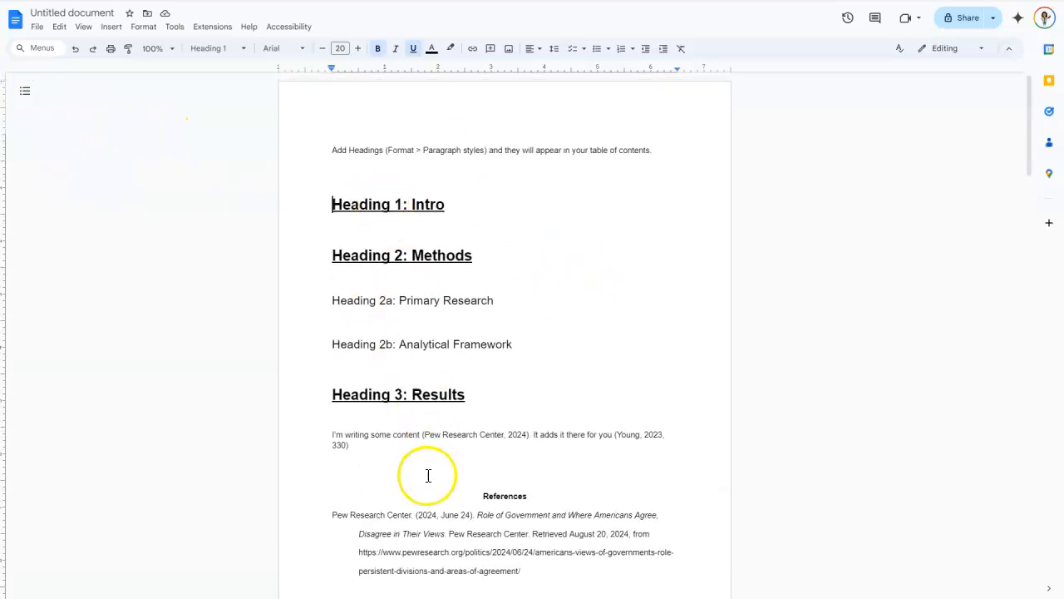
{"action": "left_click", "coordinate": [447, 153]}
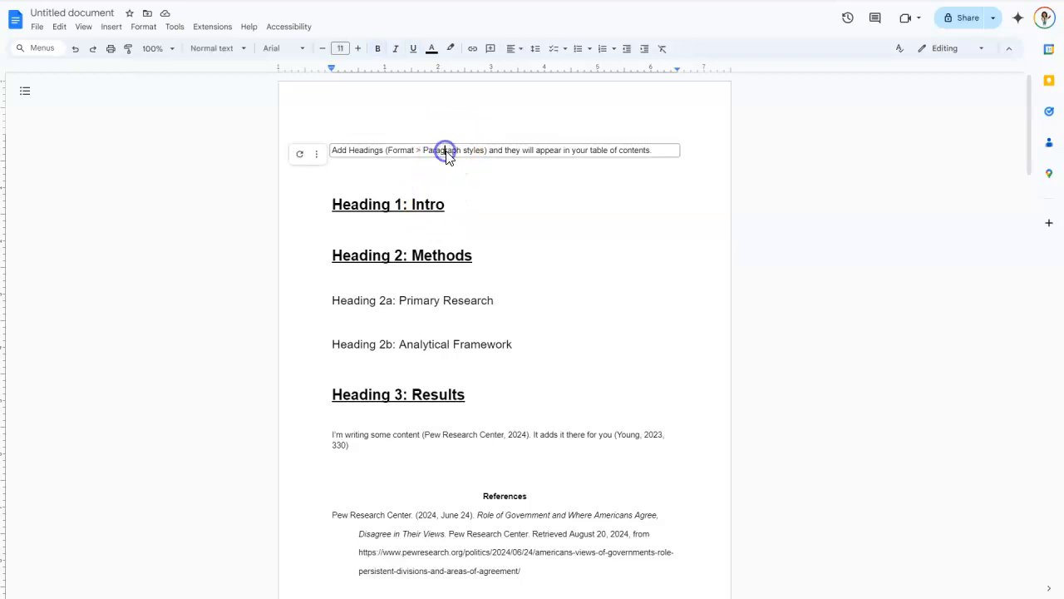
{"action": "left_click", "coordinate": [299, 154]}
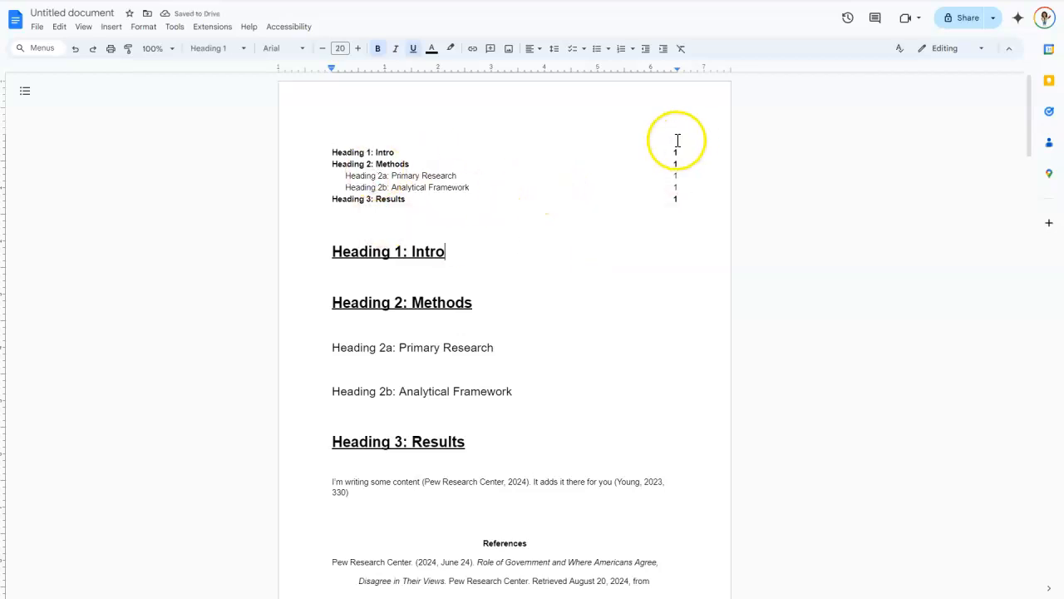
{"action": "left_click", "coordinate": [556, 180]}
{"action": "left_click", "coordinate": [532, 251]}
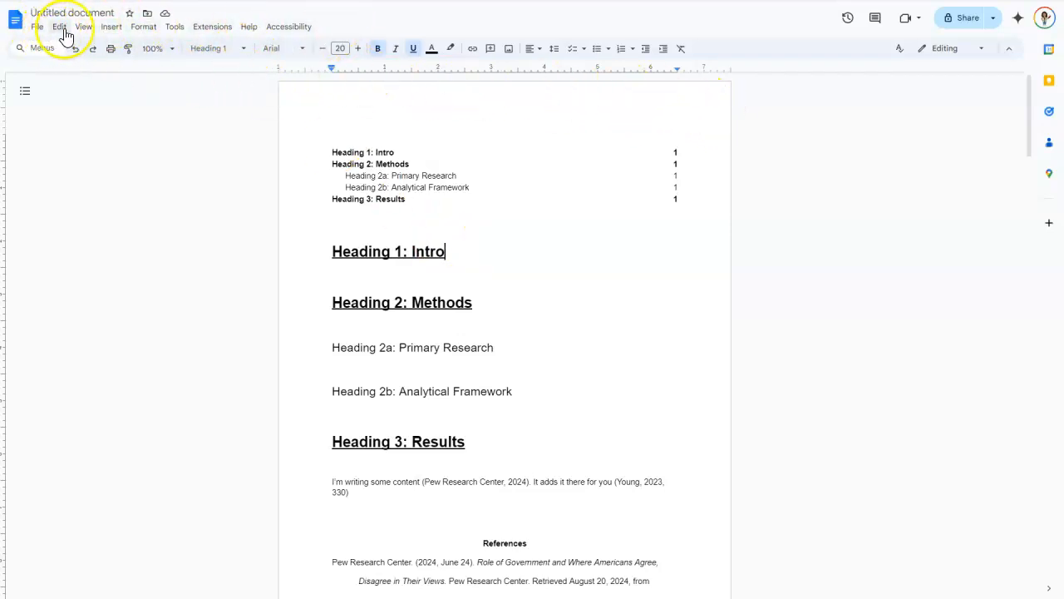
{"action": "left_click", "coordinate": [244, 48]}
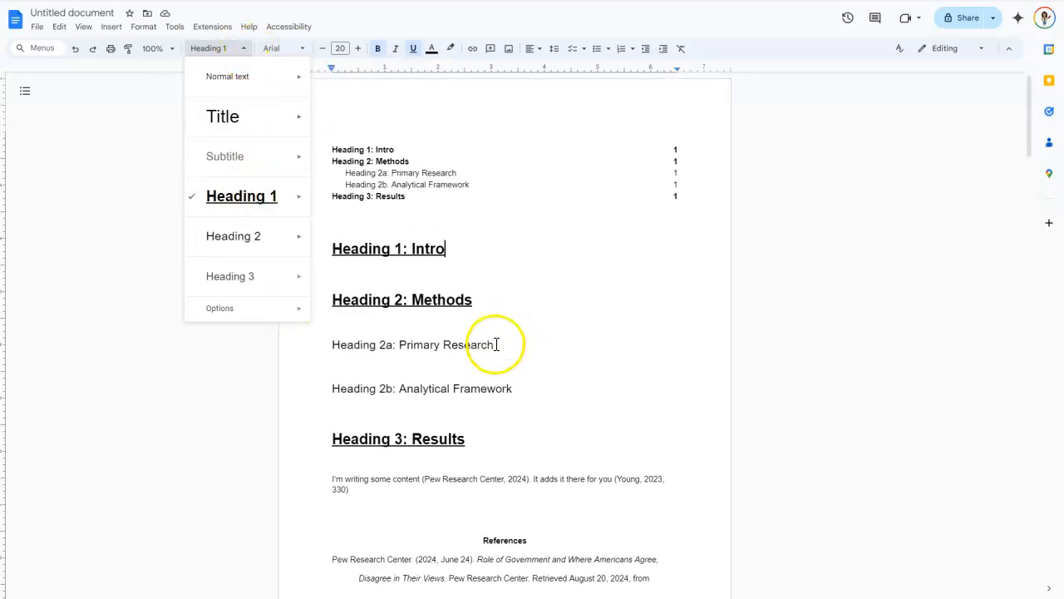
{"action": "left_click", "coordinate": [139, 36]}
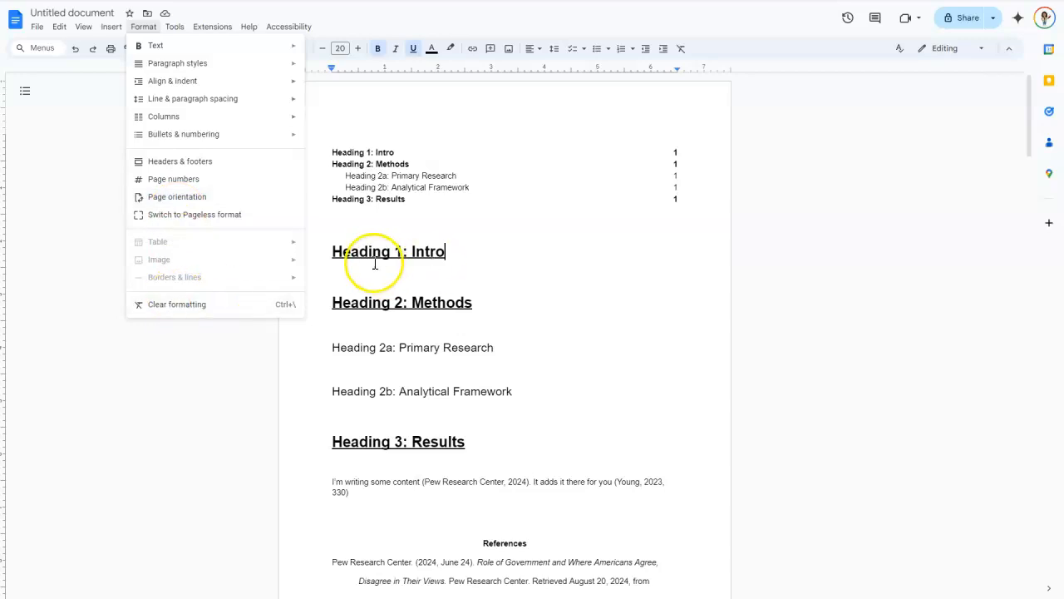
{"action": "mouse_move", "coordinate": [110, 32]}
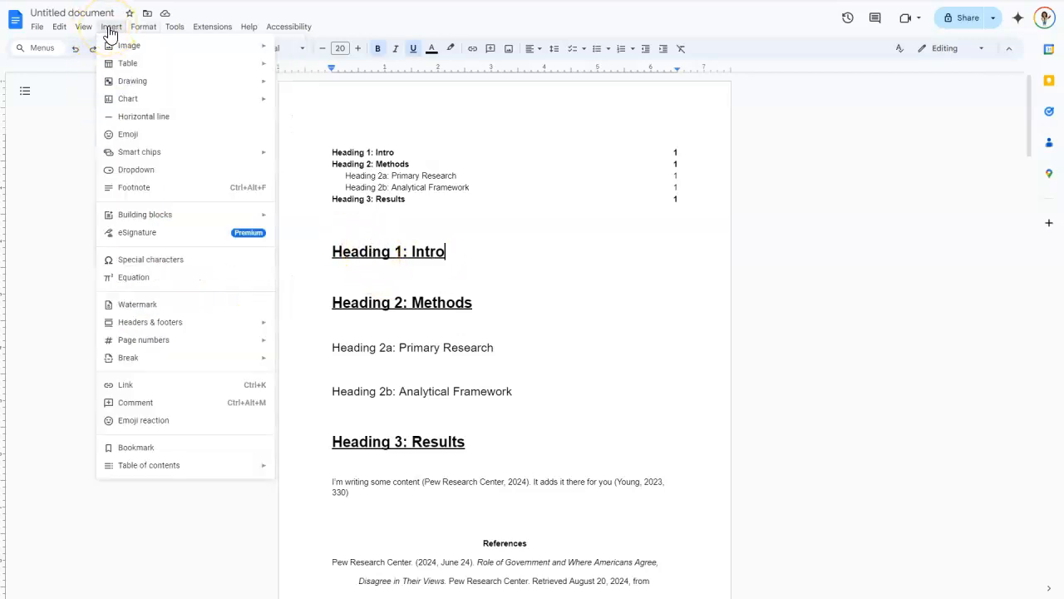
{"action": "mouse_move", "coordinate": [56, 39]}
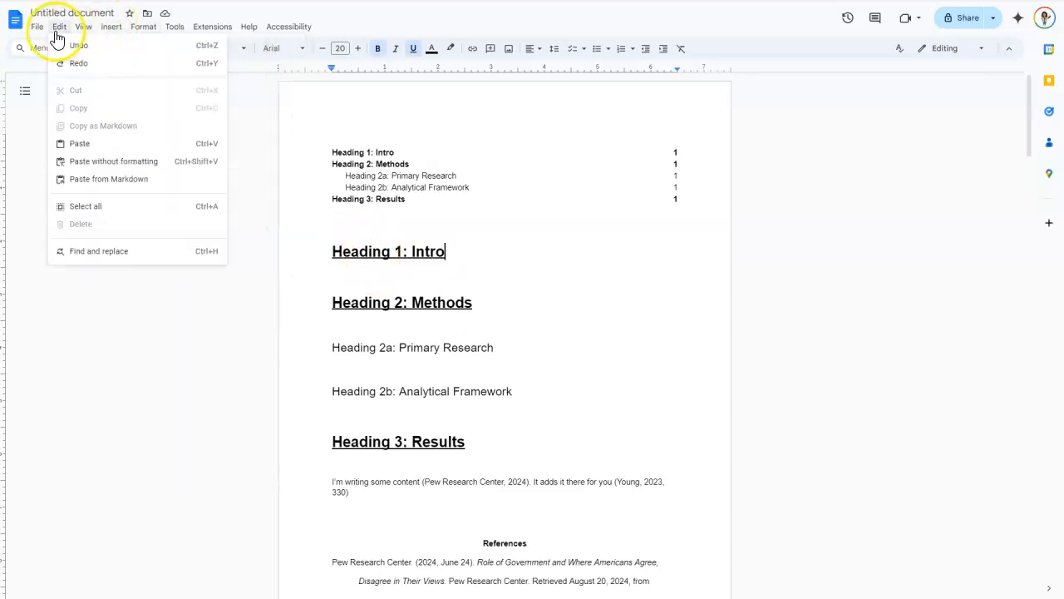
{"action": "left_click", "coordinate": [411, 256]}
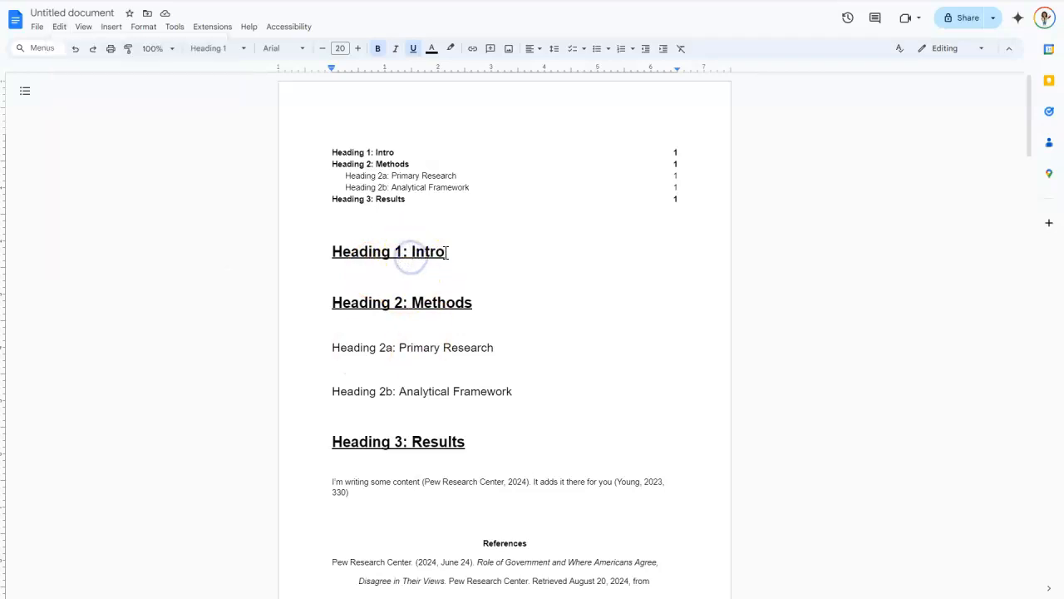
Set the font of the "Heading 1: Intro" line to Courier New.
{"action": "left_click_drag", "start_coordinate": [445, 250], "coordinate": [327, 255]}
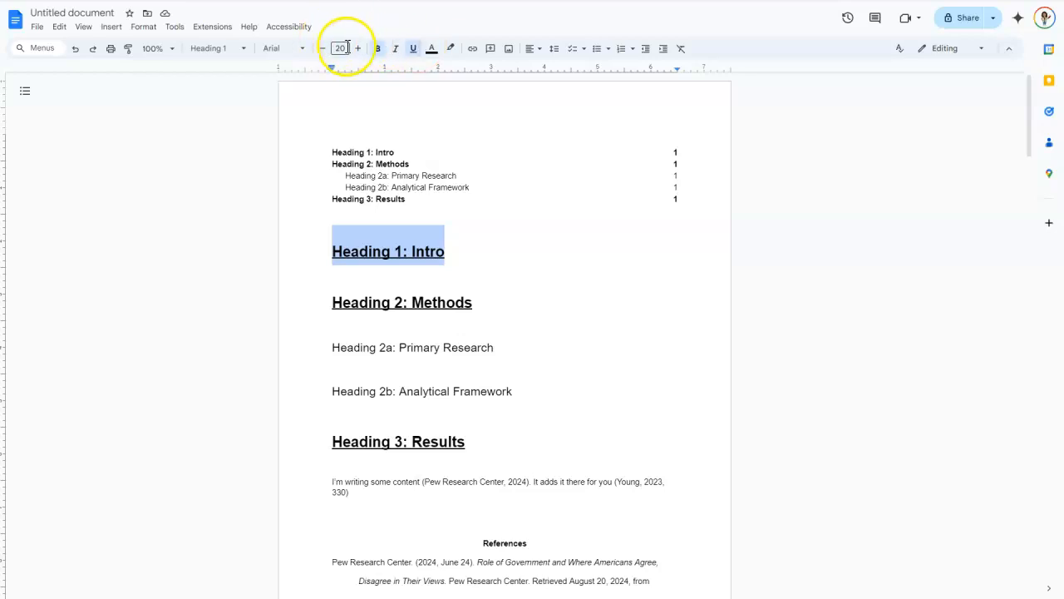
{"action": "left_click", "coordinate": [301, 52]}
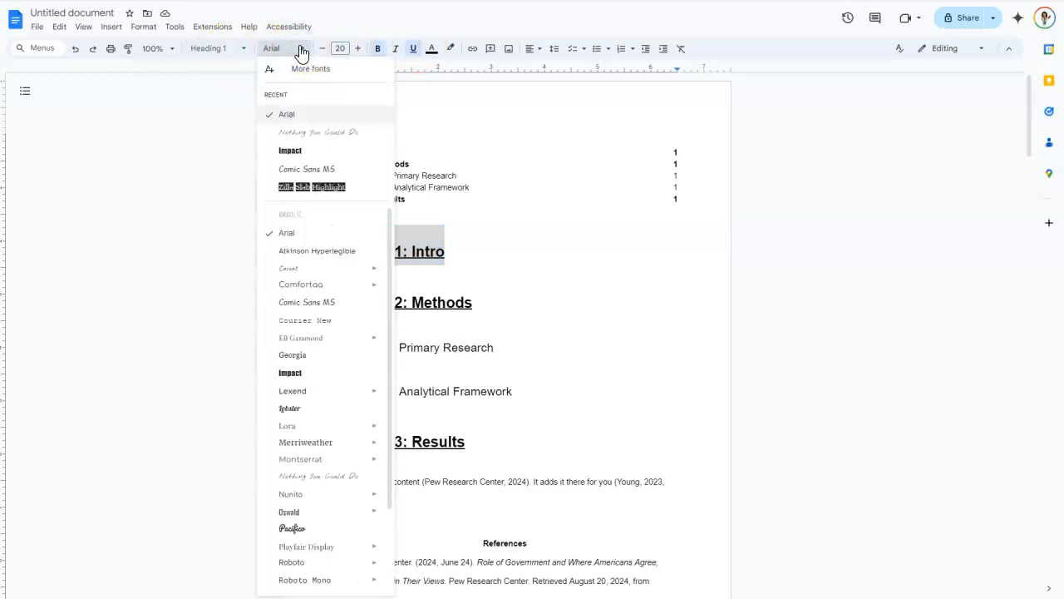
{"action": "left_click", "coordinate": [310, 320]}
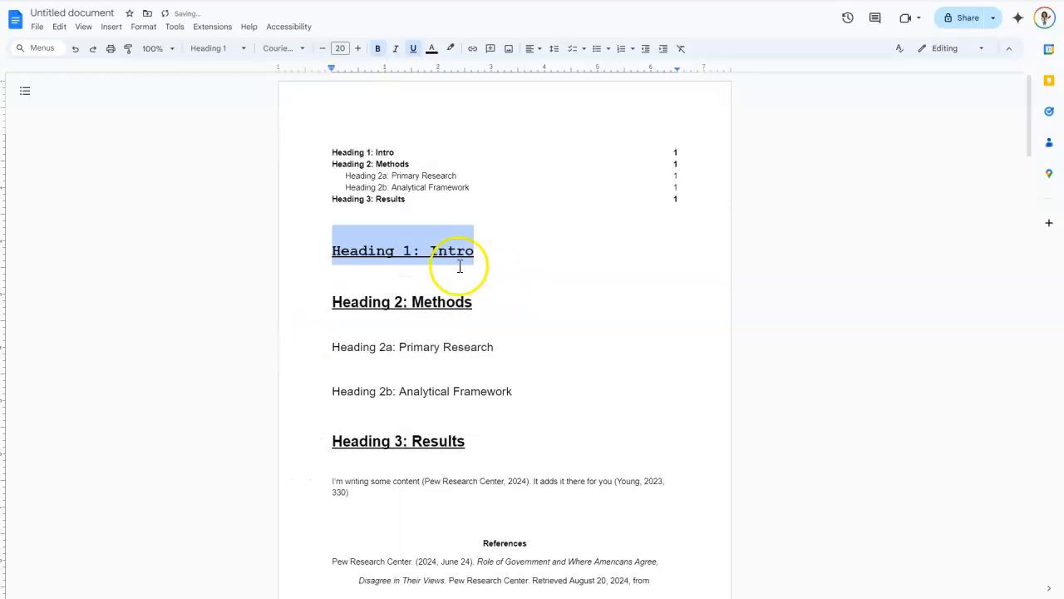
Try italic and non-bold formatting on the "Heading 1: Intro" line.
{"action": "left_click", "coordinate": [395, 49]}
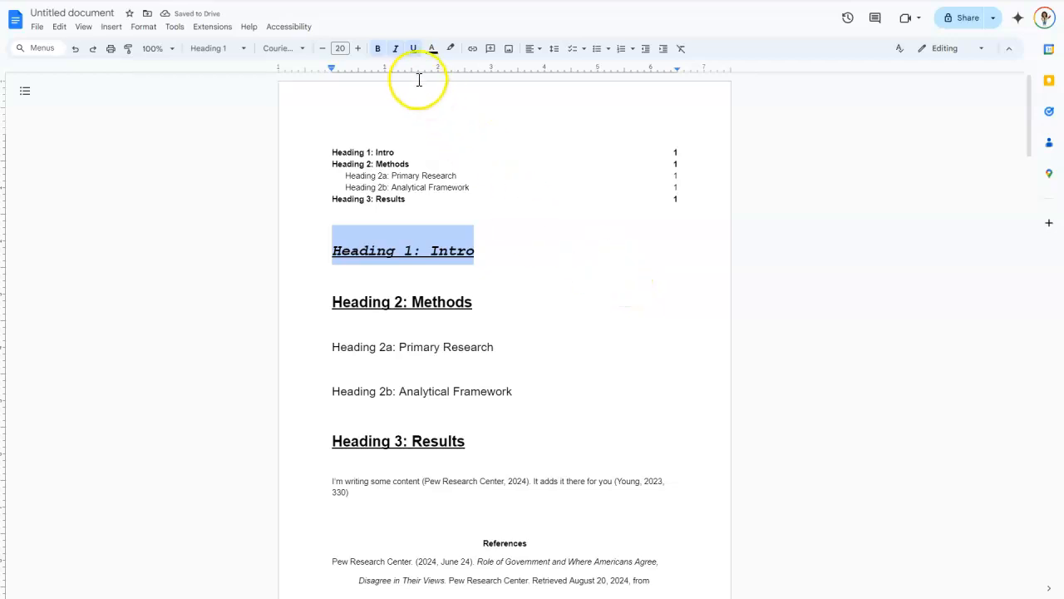
{"action": "left_click", "coordinate": [394, 48]}
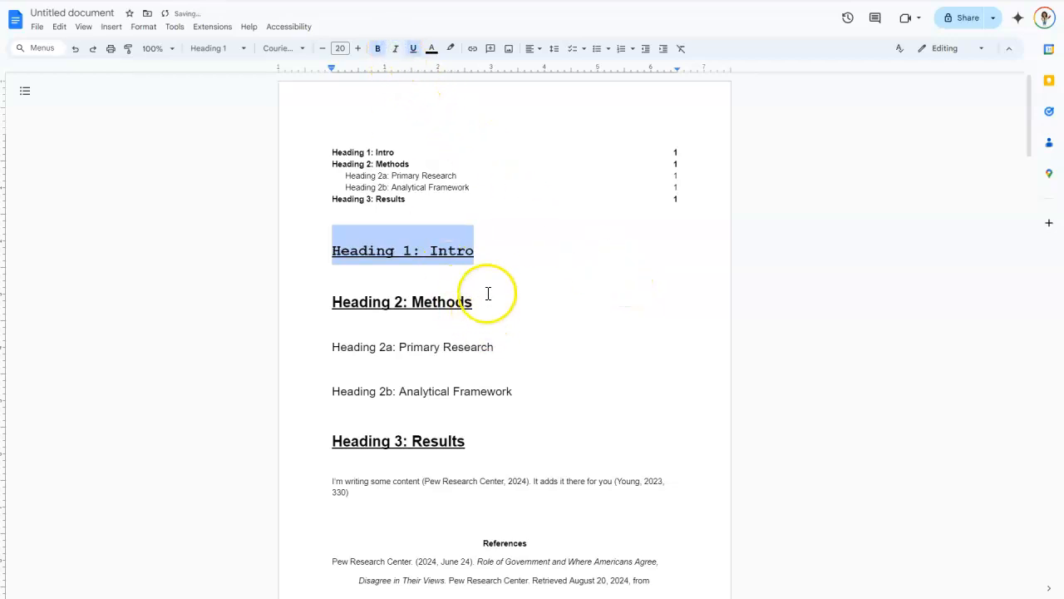
{"action": "left_click", "coordinate": [378, 48]}
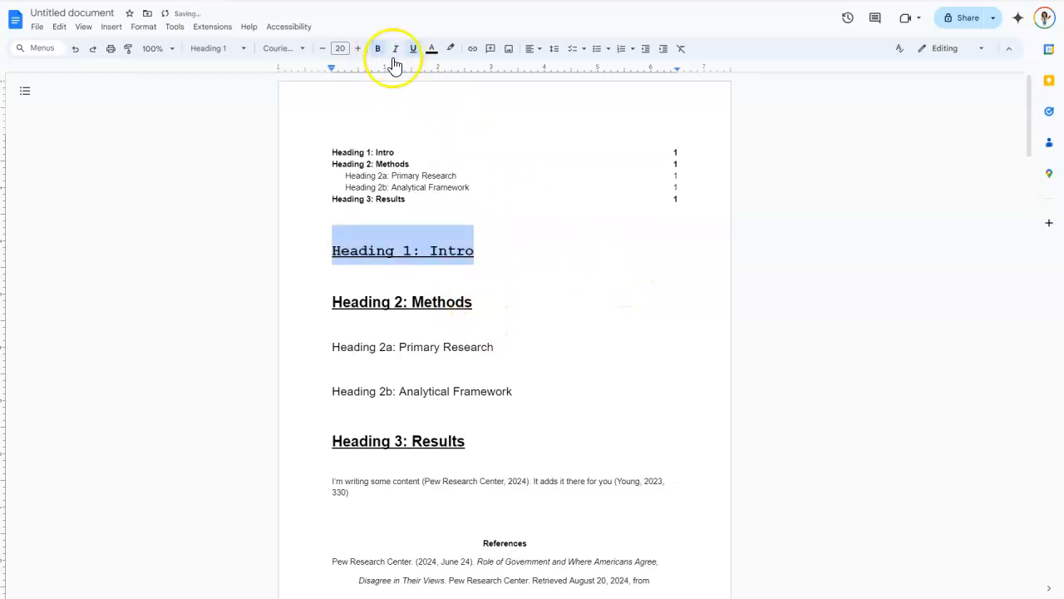
{"action": "left_click", "coordinate": [498, 302]}
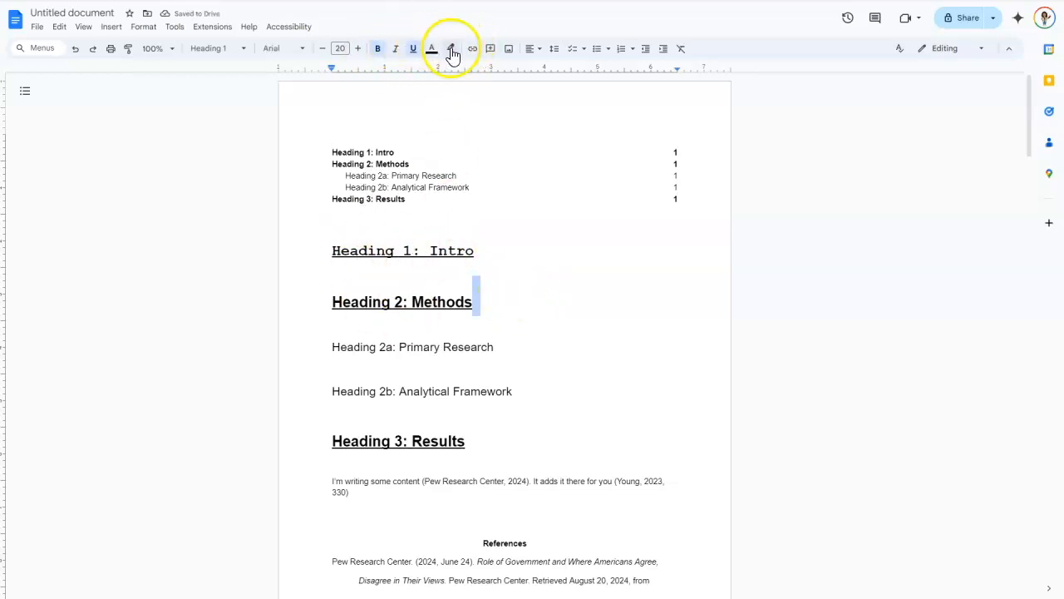
Update the Heading 1 paragraph style to match the formatting of the "Heading 1: Intro" line.
{"action": "left_click", "coordinate": [400, 249]}
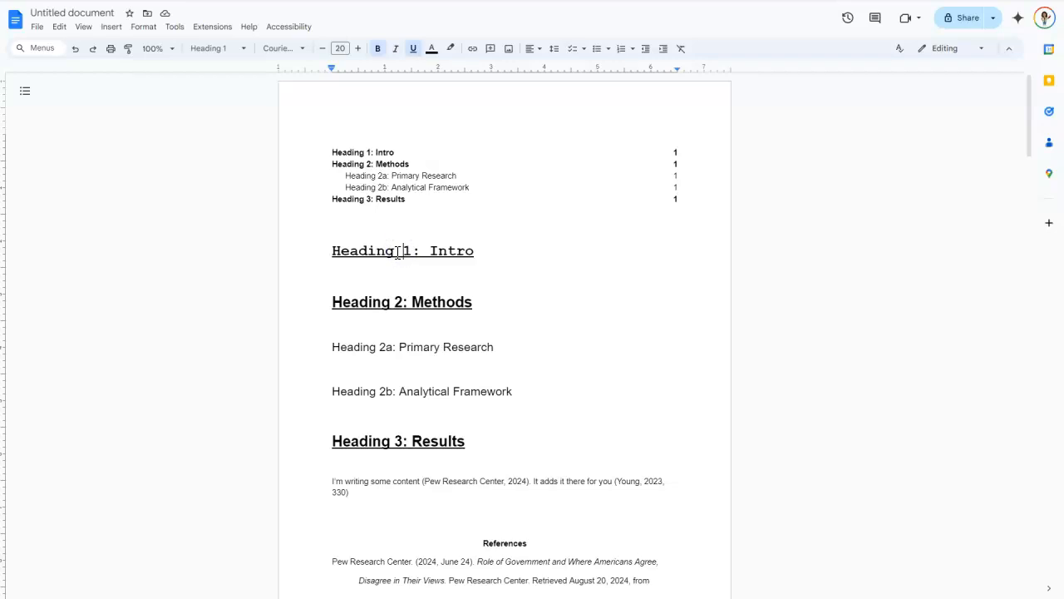
{"action": "left_click", "coordinate": [242, 49]}
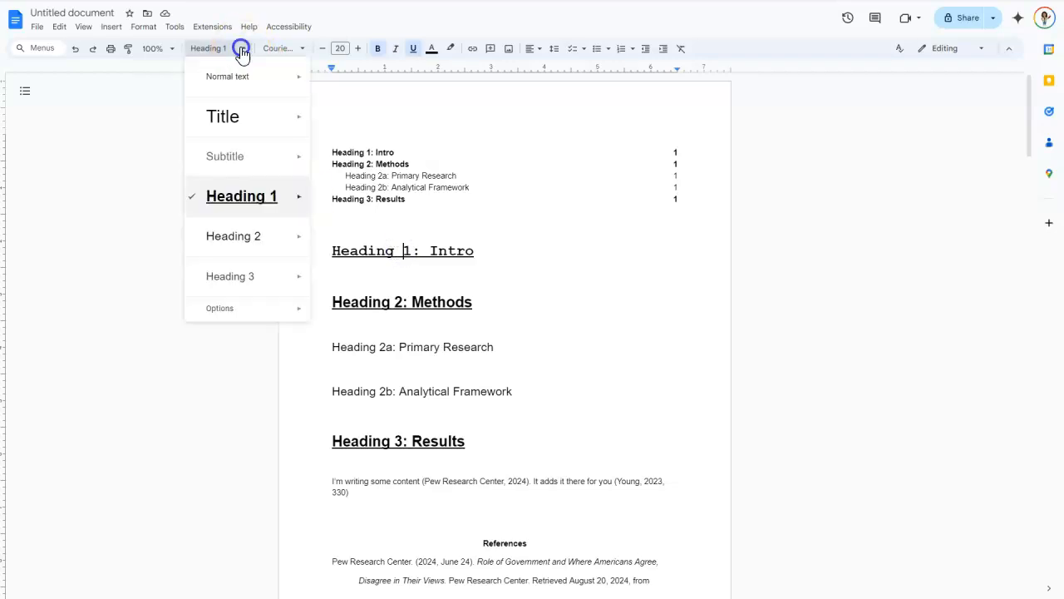
{"action": "mouse_move", "coordinate": [292, 199]}
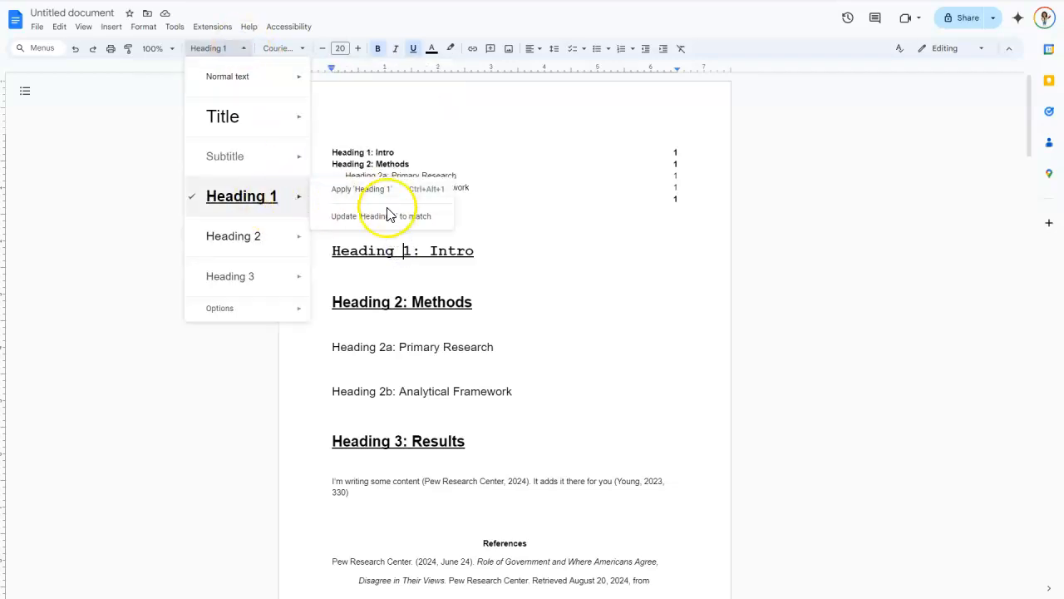
{"action": "left_click", "coordinate": [383, 219]}
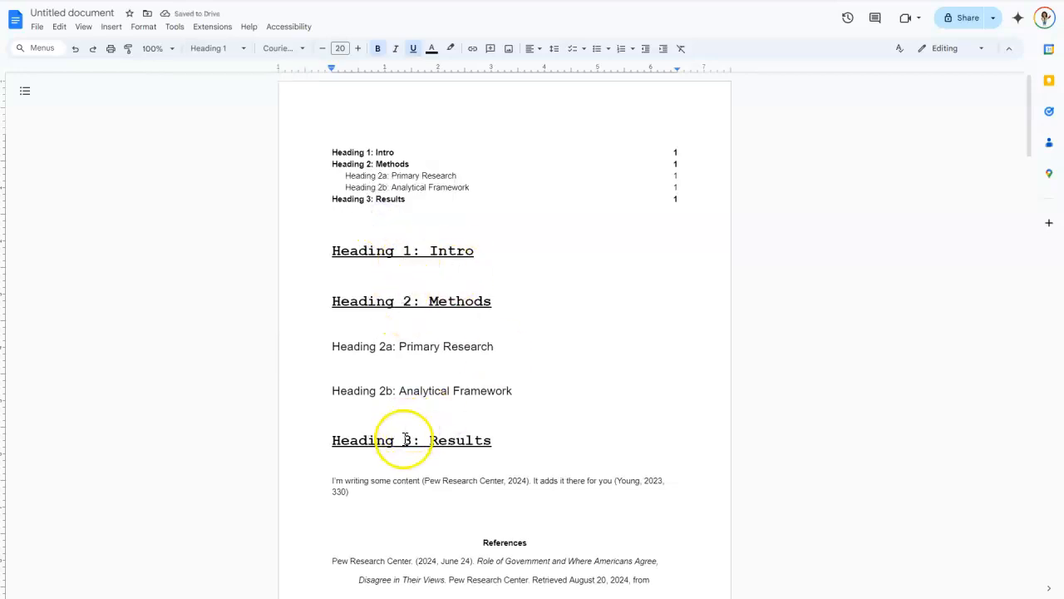
Make the "Heading 2a: Primary Research" line italic and bold.
{"action": "left_click", "coordinate": [418, 346]}
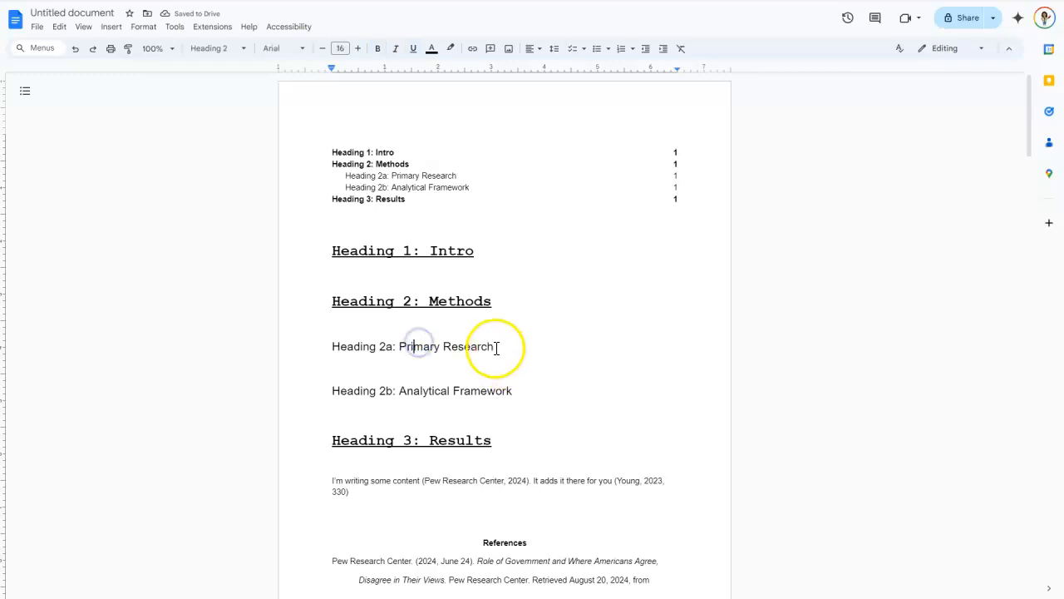
{"action": "left_click_drag", "start_coordinate": [497, 348], "coordinate": [334, 343]}
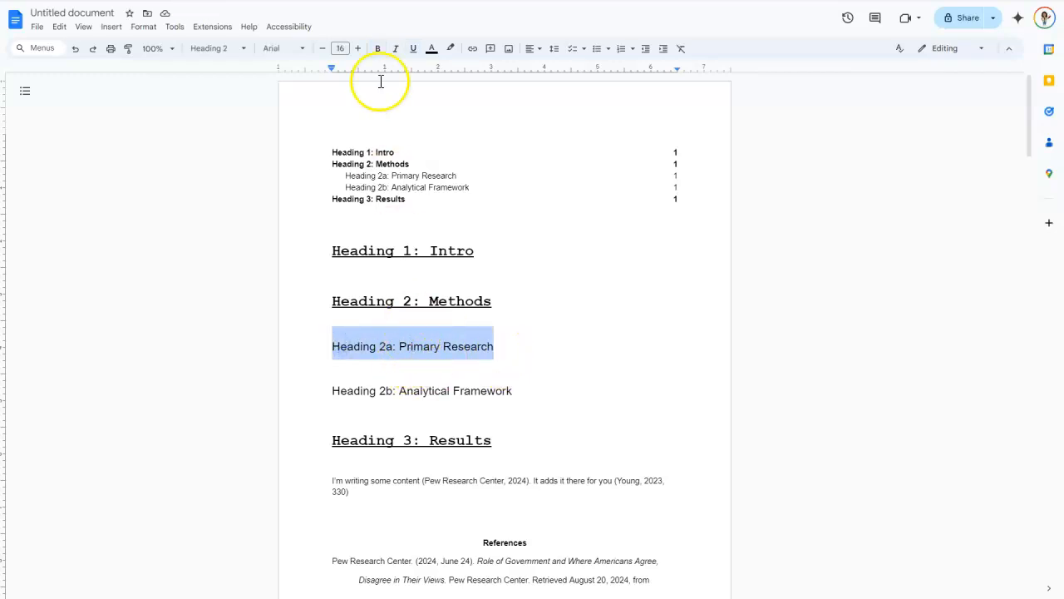
{"action": "left_click", "coordinate": [398, 50]}
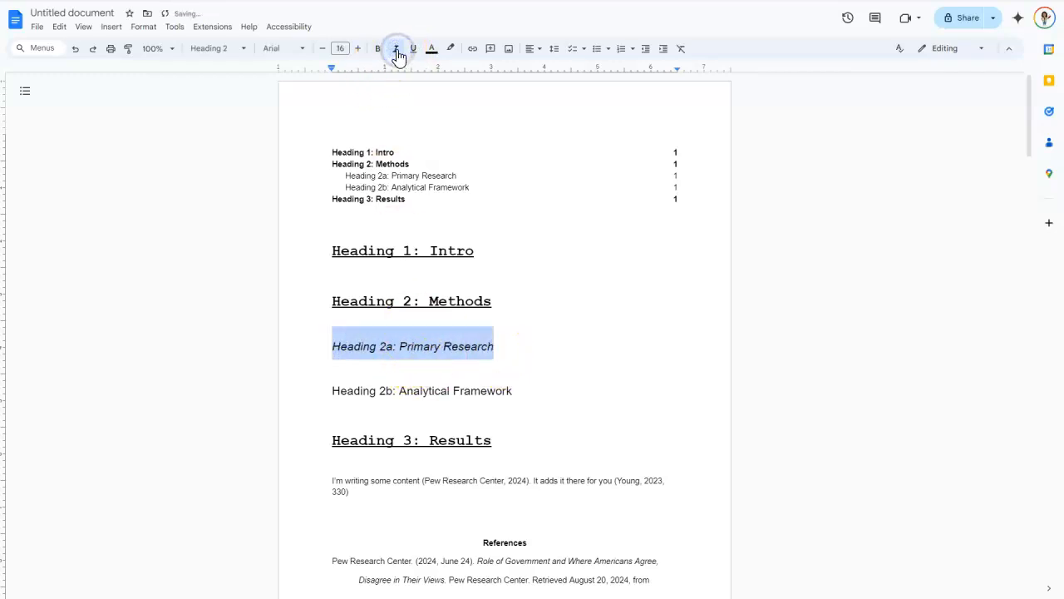
{"action": "left_click", "coordinate": [379, 50]}
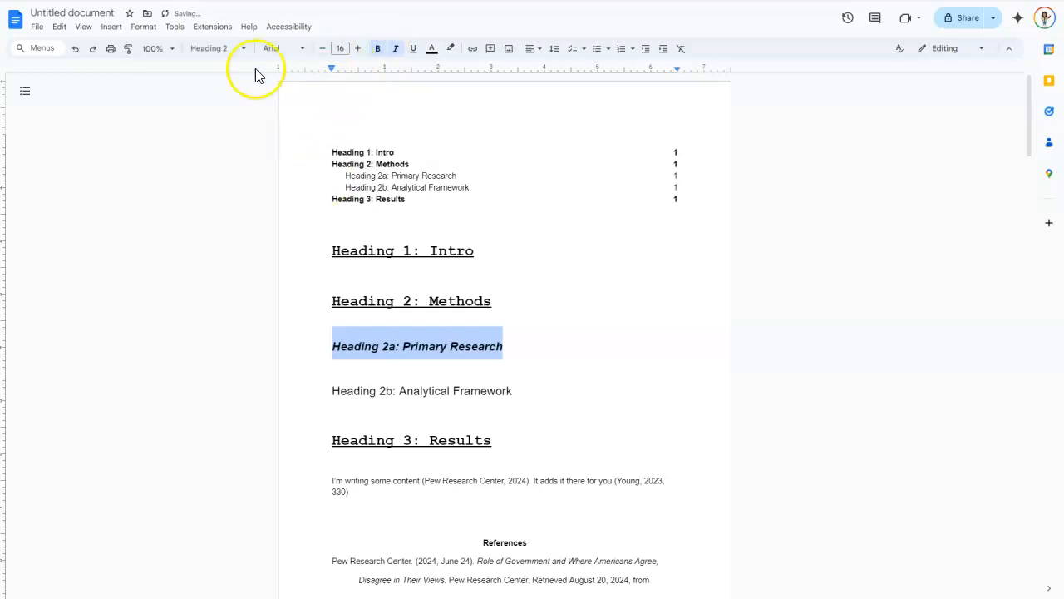
Update the Heading 2 paragraph style to match the formatting of the "Heading 2a: Primary Research" line.
{"action": "left_click", "coordinate": [241, 50]}
{"action": "mouse_move", "coordinate": [309, 236]}
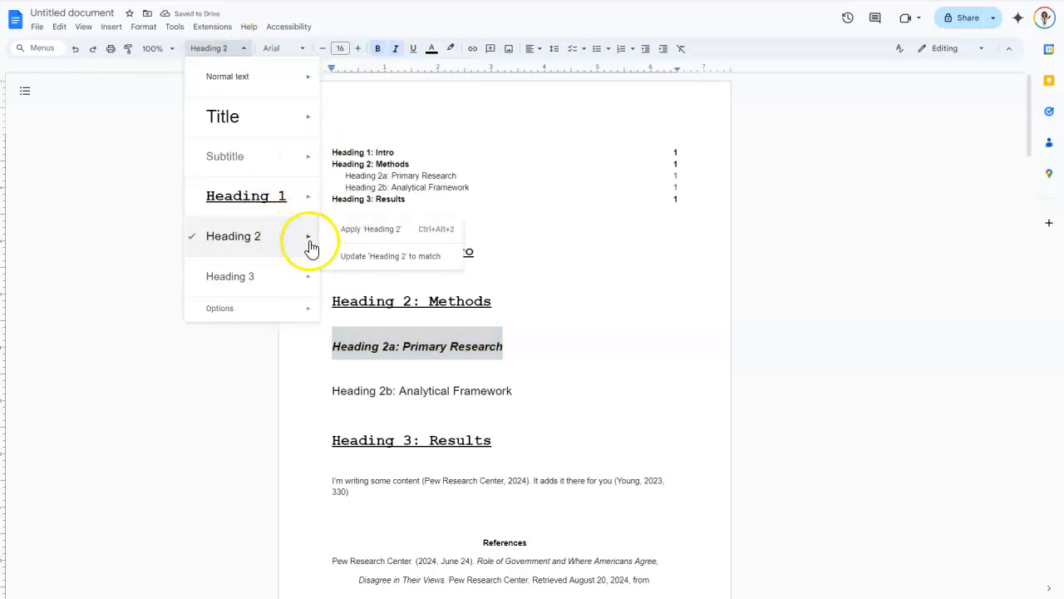
{"action": "left_click", "coordinate": [348, 255]}
{"action": "left_click", "coordinate": [541, 442]}
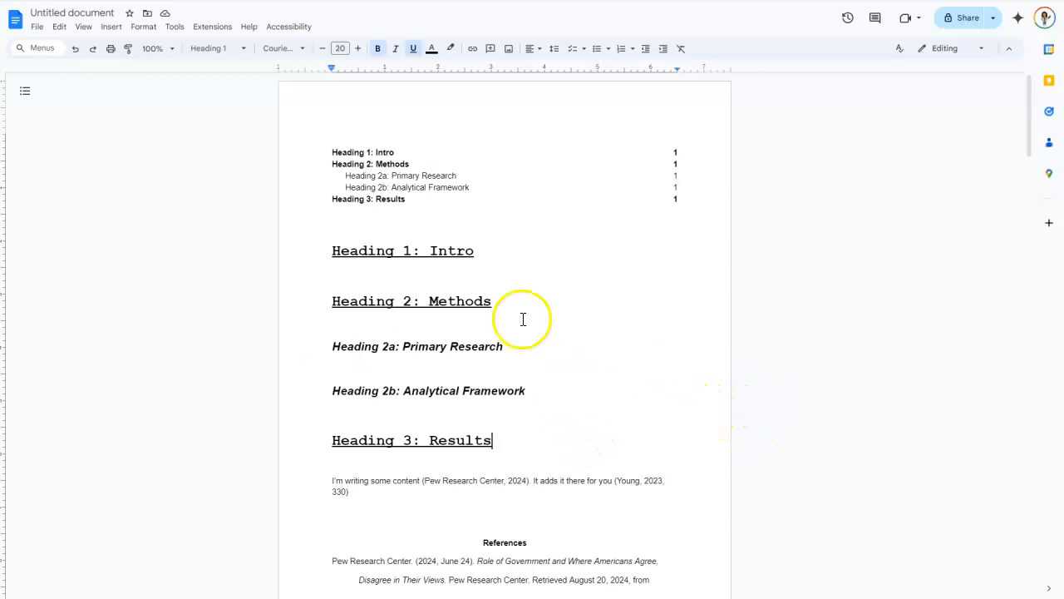
{"action": "left_click", "coordinate": [447, 254]}
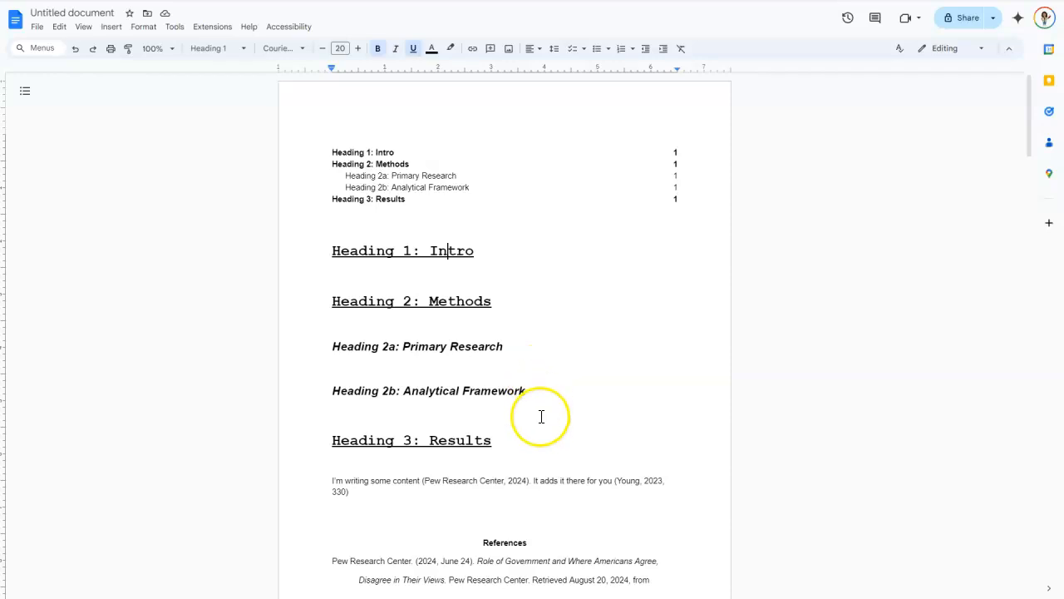
{"action": "left_click", "coordinate": [371, 410]}
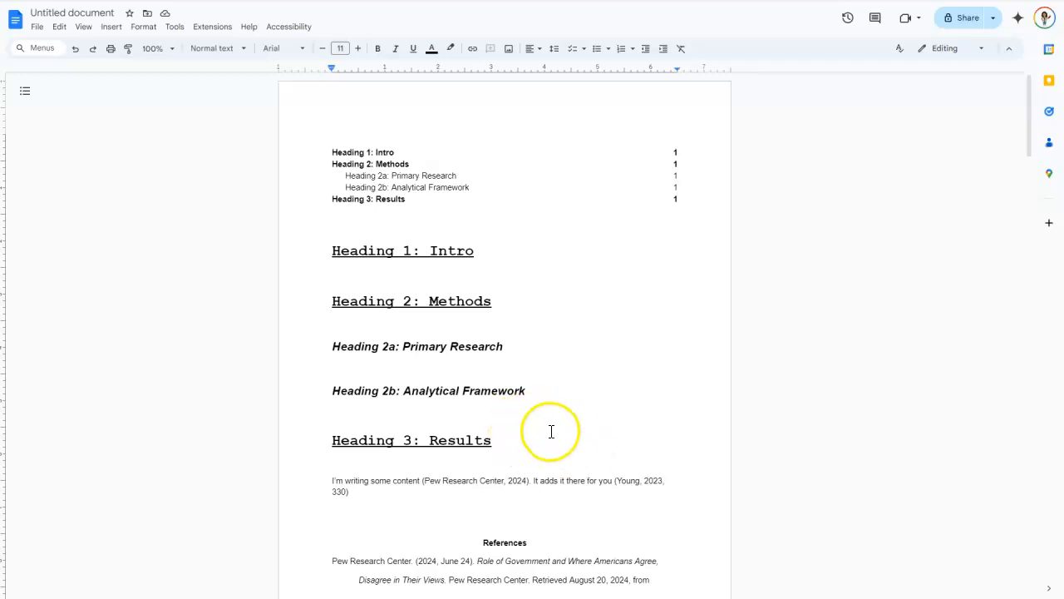
{"action": "scroll", "coordinate": [551, 428], "scroll_direction": "down", "scroll_amount": 3}
{"action": "scroll", "coordinate": [541, 399], "scroll_direction": "up", "scroll_amount": 3}
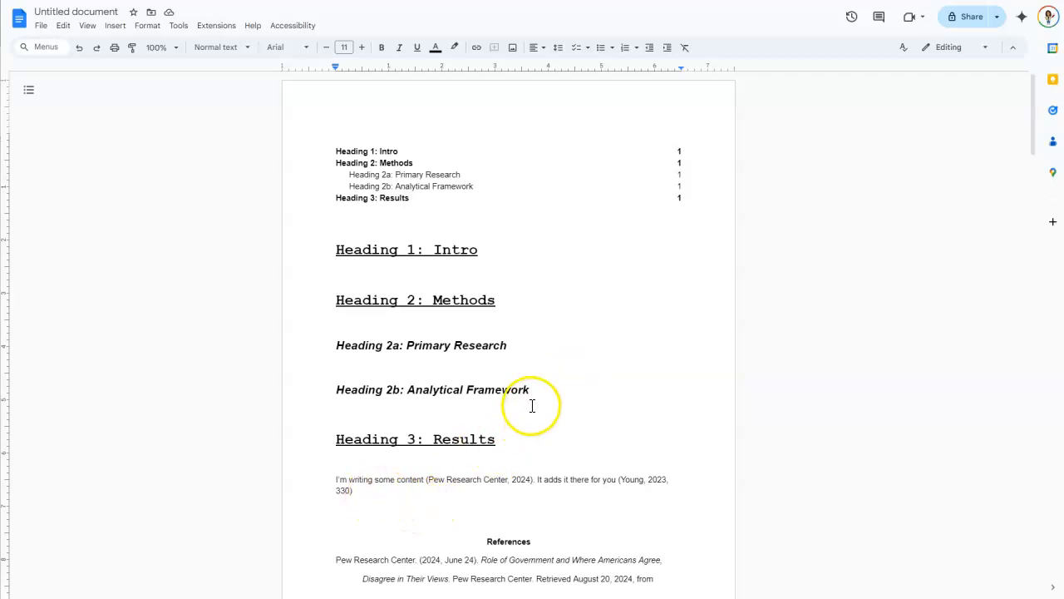
Insert a table with three columns and two rows on a new line below "Heading 1: Intro".
{"action": "left_click", "coordinate": [489, 258]}
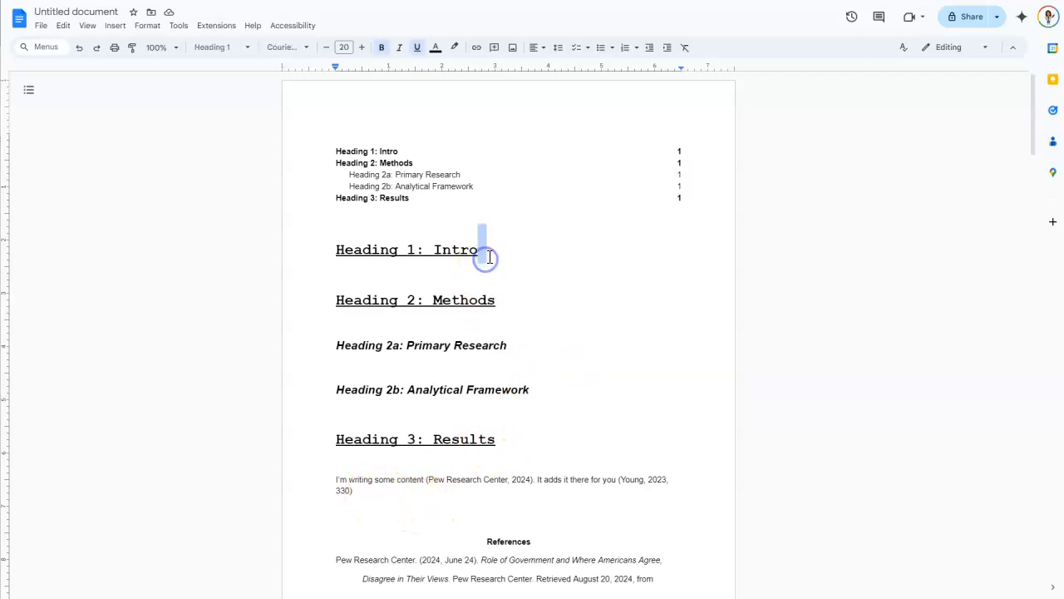
{"action": "key", "text": "Return"}
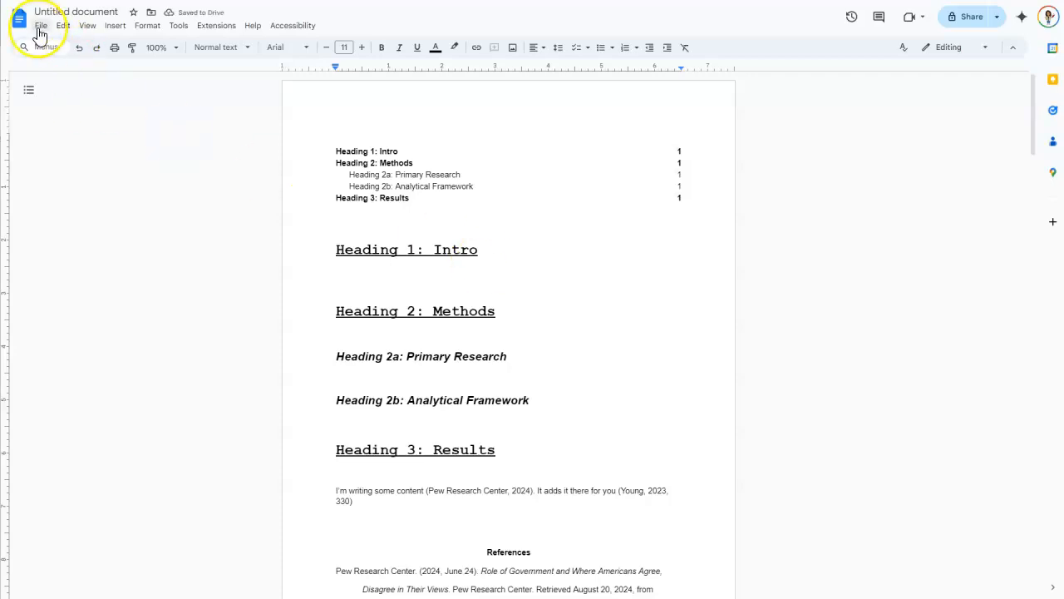
{"action": "left_click", "coordinate": [115, 26]}
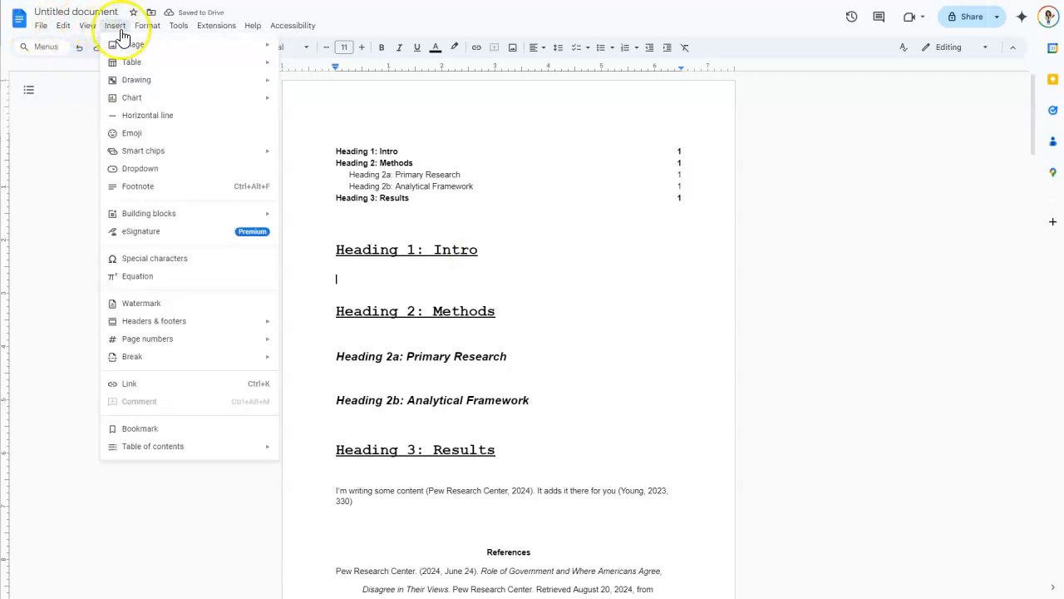
{"action": "mouse_move", "coordinate": [150, 52]}
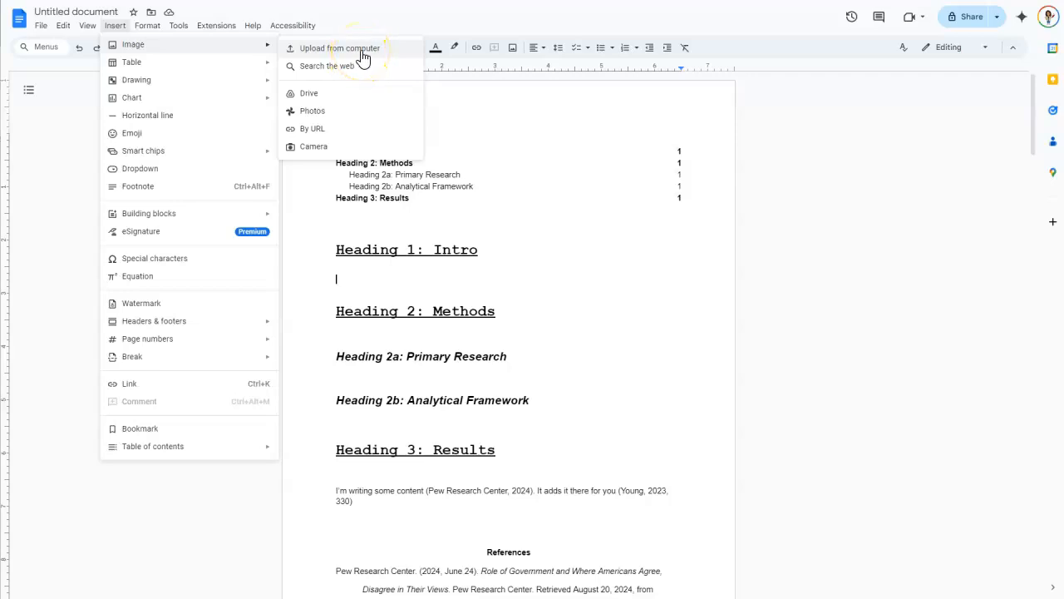
{"action": "left_click", "coordinate": [265, 50]}
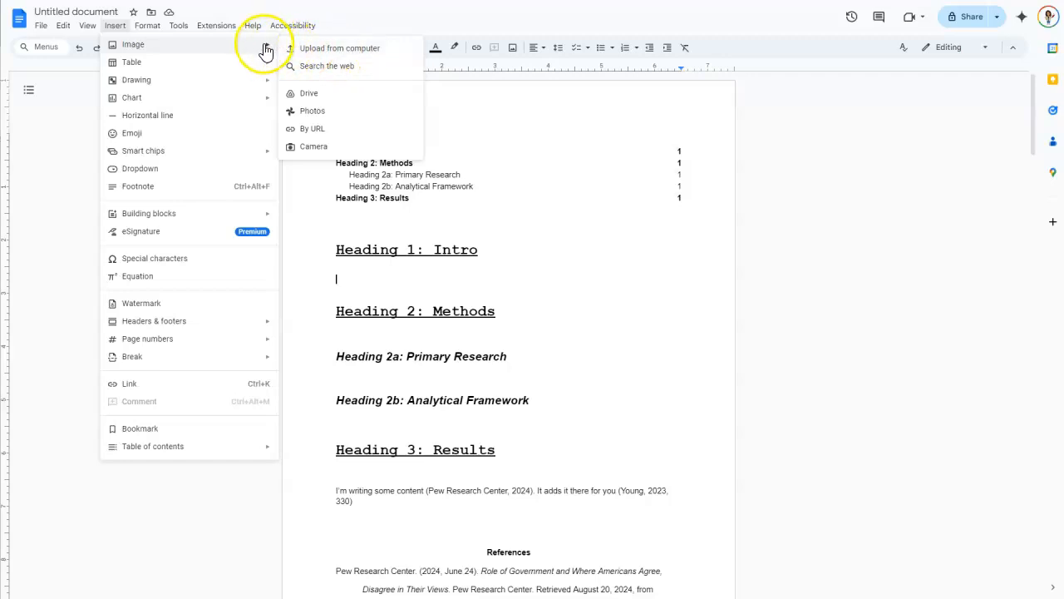
{"action": "mouse_move", "coordinate": [256, 71]}
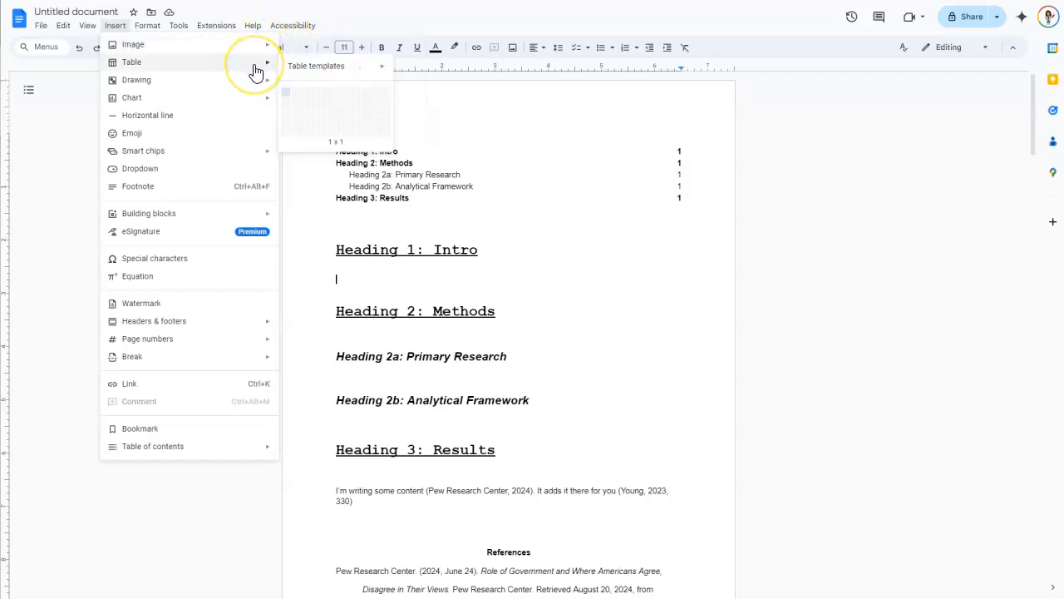
{"action": "left_click", "coordinate": [307, 111]}
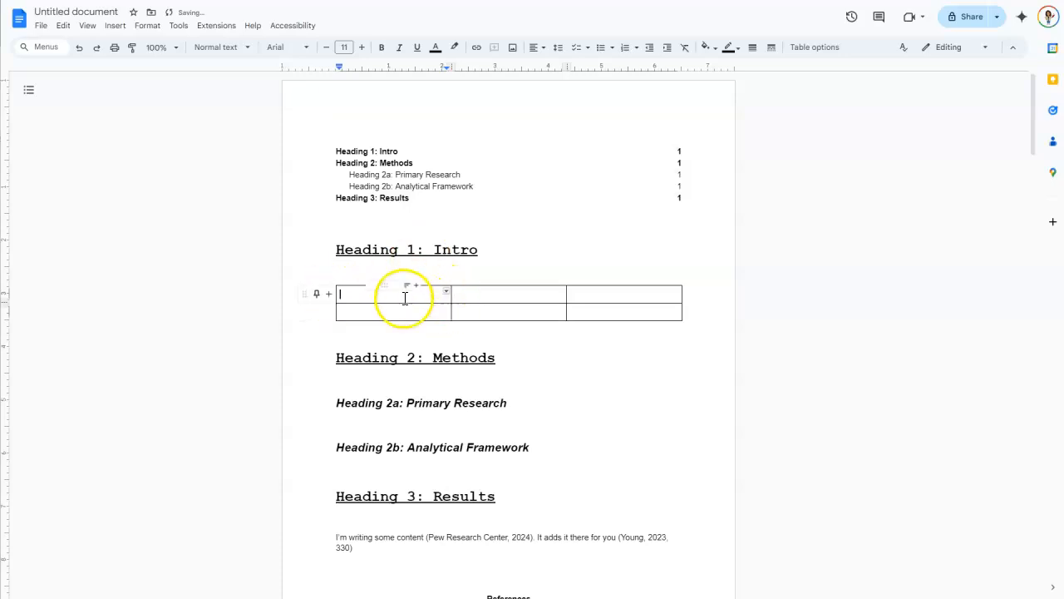
Examine the new table's properties, including its quick layouts and its table, column, color and cell options.
{"action": "left_click", "coordinate": [834, 50]}
{"action": "left_click", "coordinate": [879, 86]}
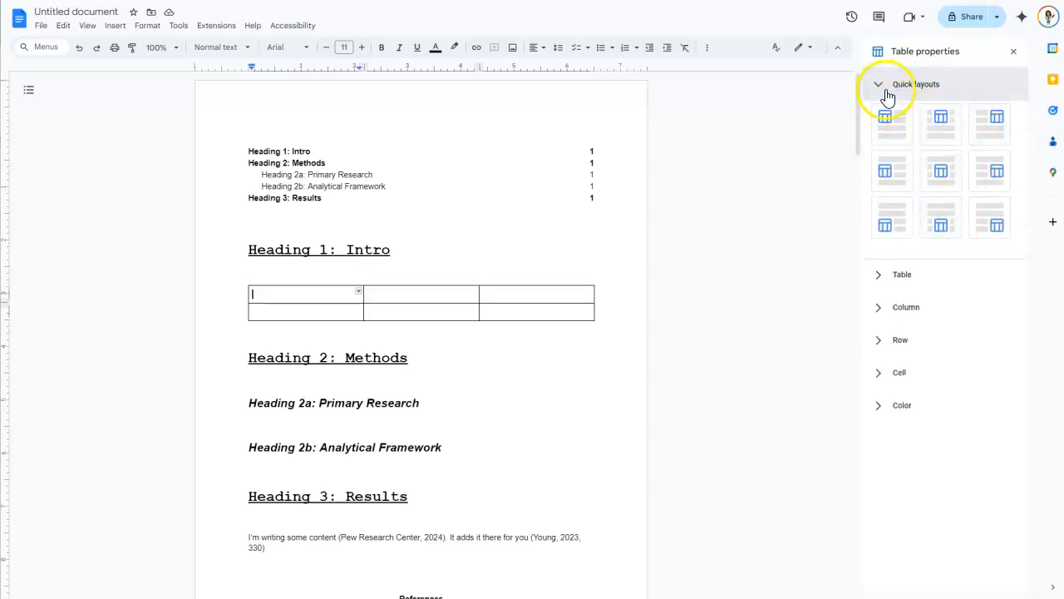
{"action": "left_click", "coordinate": [883, 90]}
{"action": "left_click", "coordinate": [878, 118]}
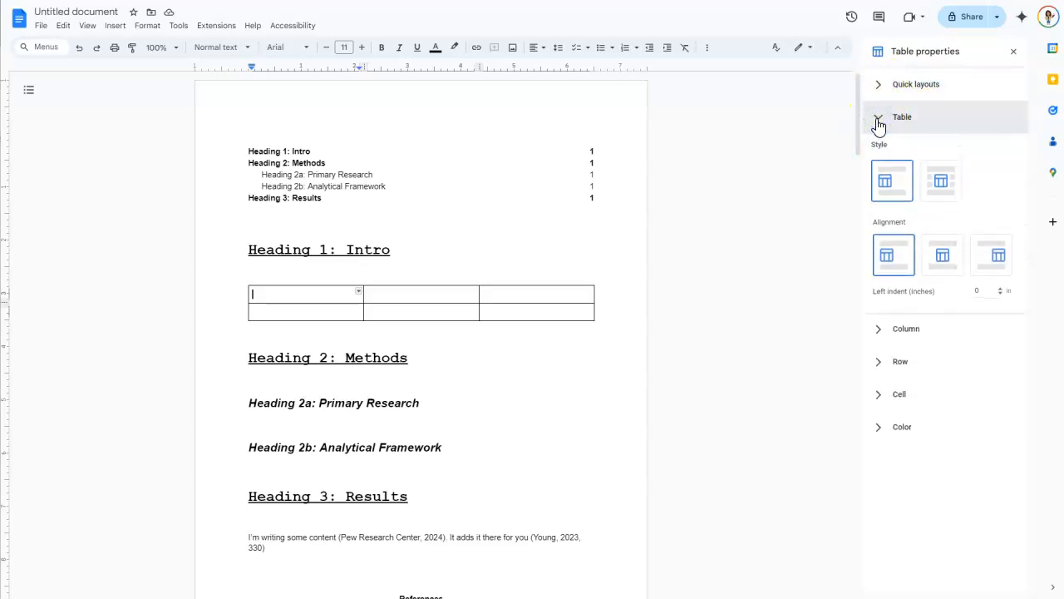
{"action": "left_click", "coordinate": [878, 122]}
{"action": "left_click", "coordinate": [878, 150]}
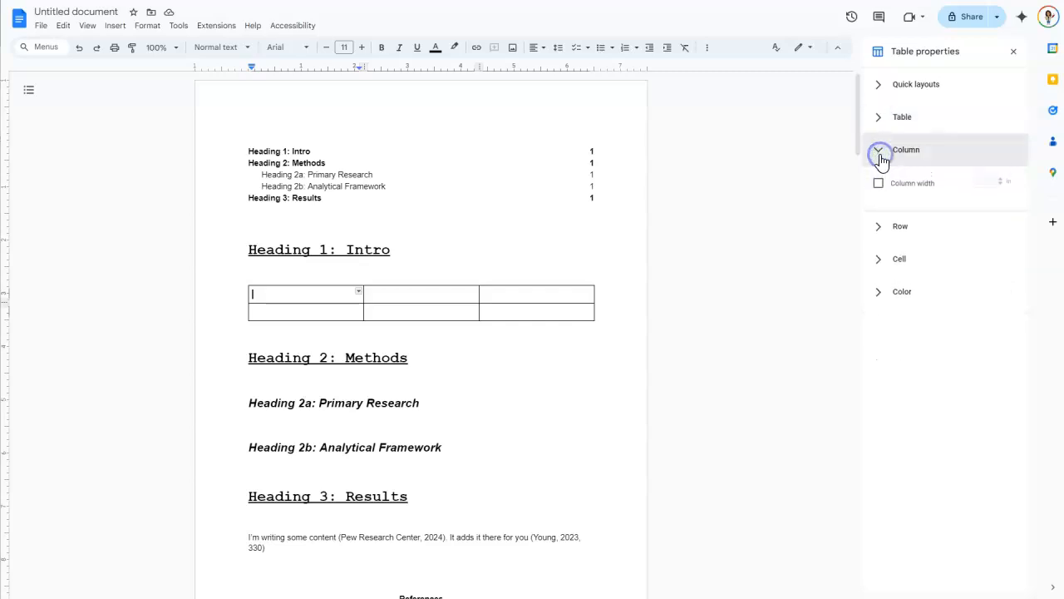
{"action": "left_click", "coordinate": [879, 152]}
{"action": "left_click", "coordinate": [878, 249]}
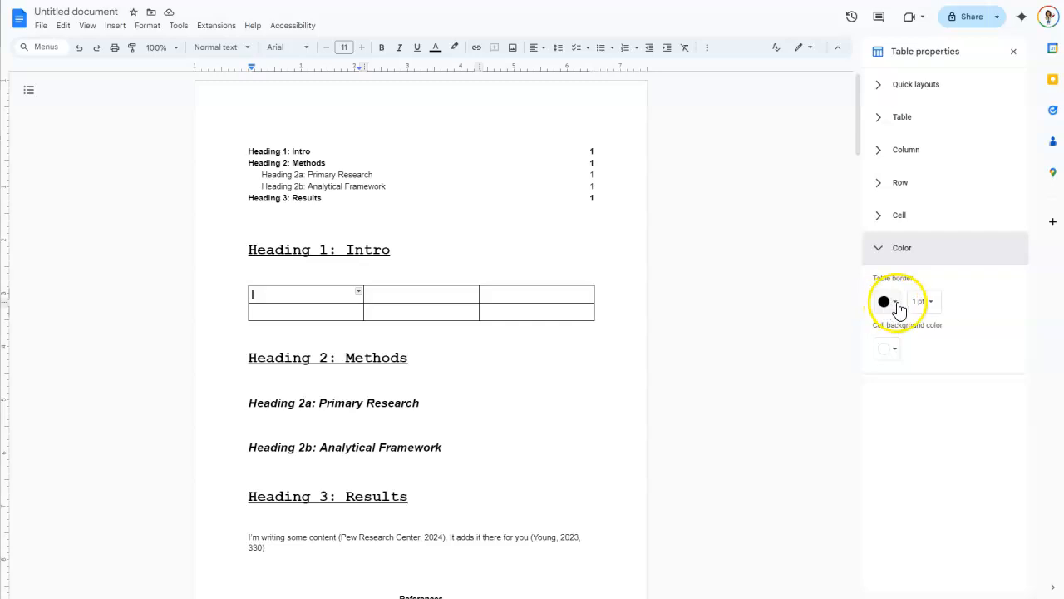
{"action": "left_click", "coordinate": [882, 221]}
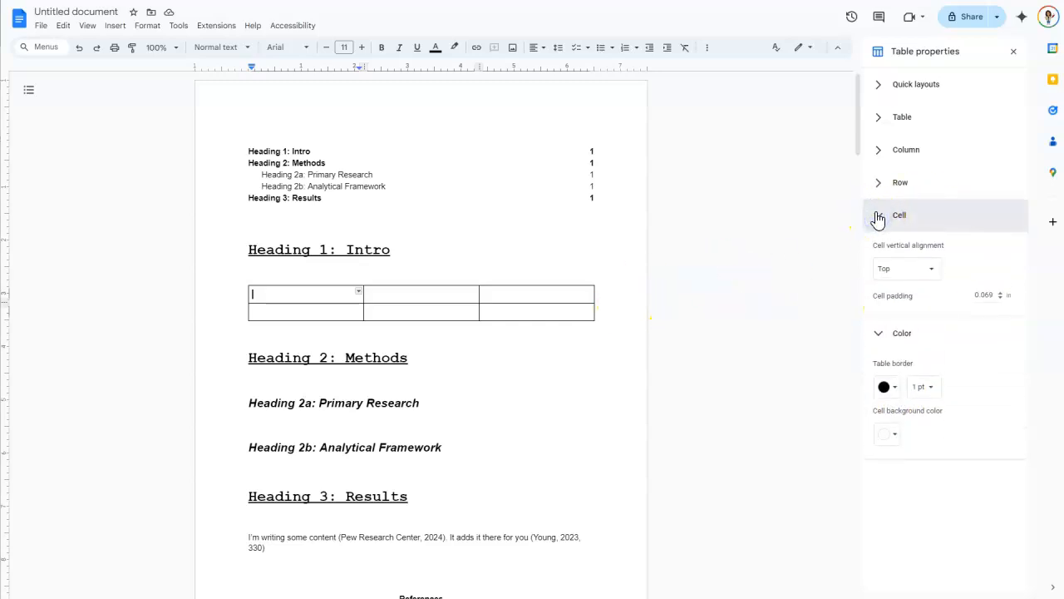
Apply the page-centre quick layout to the table and fill its first row with Last Name, First Name and Rank.
{"action": "left_click", "coordinate": [878, 89]}
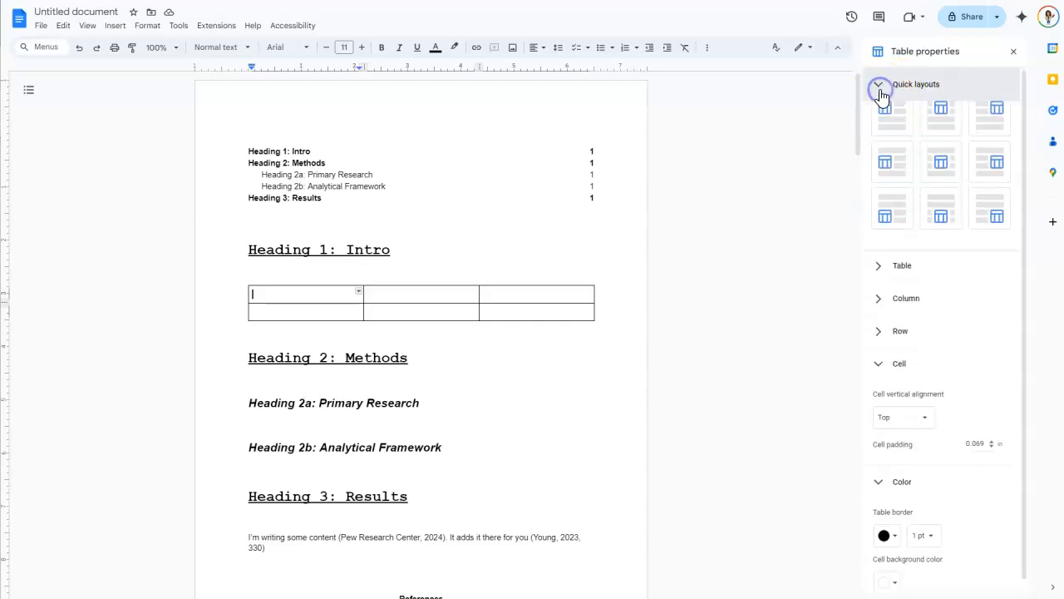
{"action": "left_click", "coordinate": [936, 179]}
{"action": "left_click", "coordinate": [903, 127]}
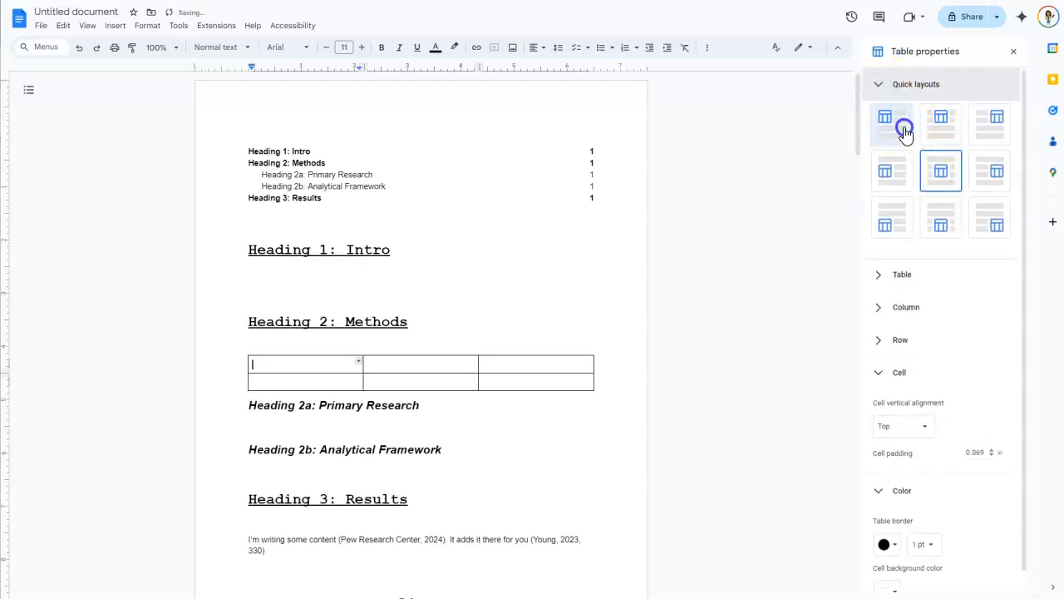
{"action": "left_click", "coordinate": [945, 183]}
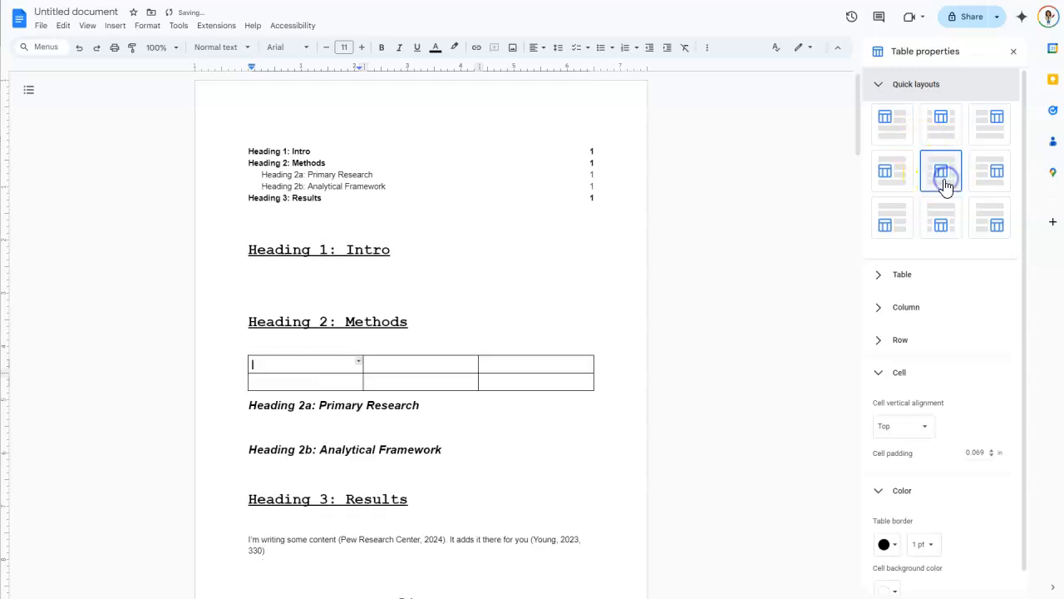
{"action": "left_click", "coordinate": [879, 90]}
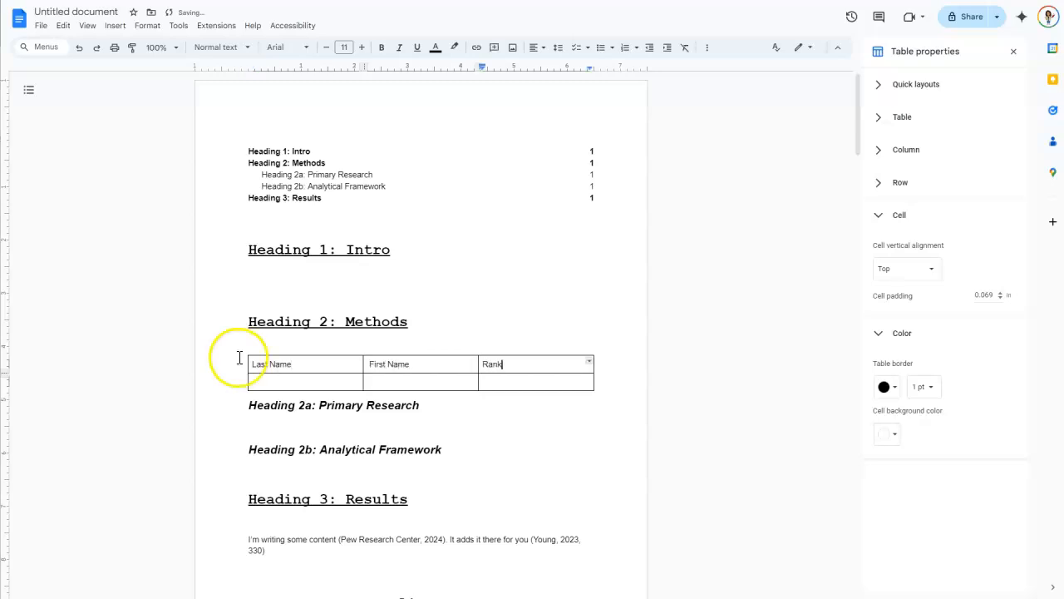
Set the cell background color of the table's header row to dark gray.
{"action": "left_click_drag", "start_coordinate": [506, 366], "coordinate": [316, 366]}
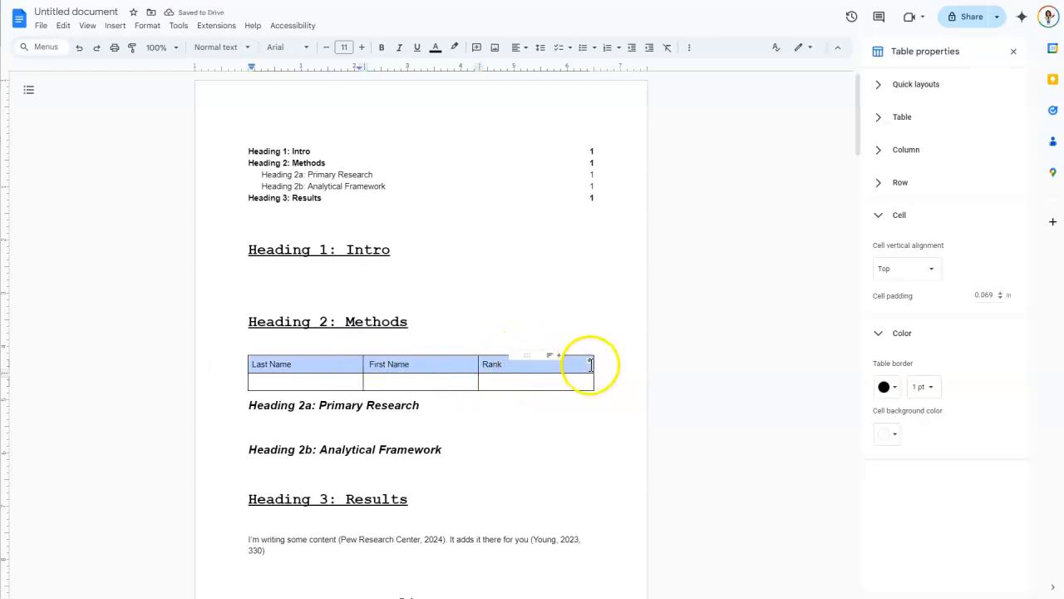
{"action": "left_click", "coordinate": [891, 434]}
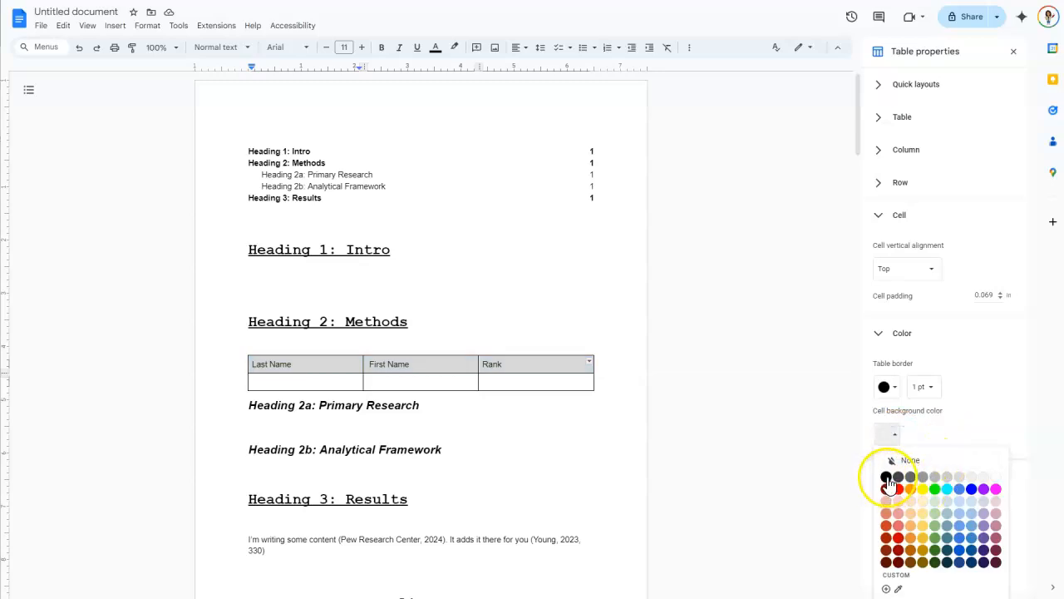
{"action": "left_click", "coordinate": [915, 478]}
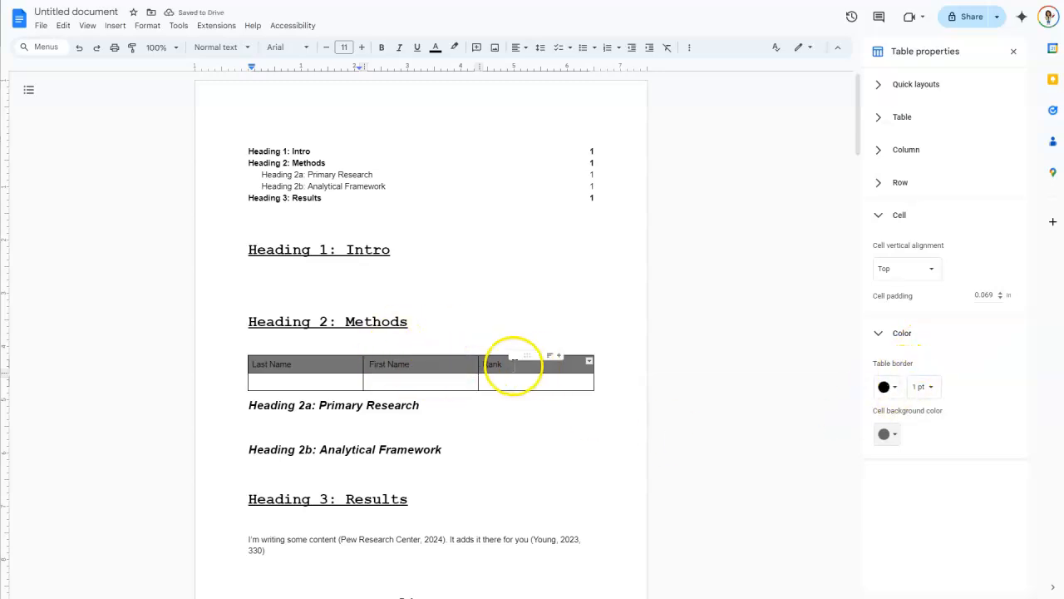
Change the header row's text to a very light gray and close the table properties.
{"action": "left_click", "coordinate": [455, 366]}
{"action": "left_click", "coordinate": [320, 360]}
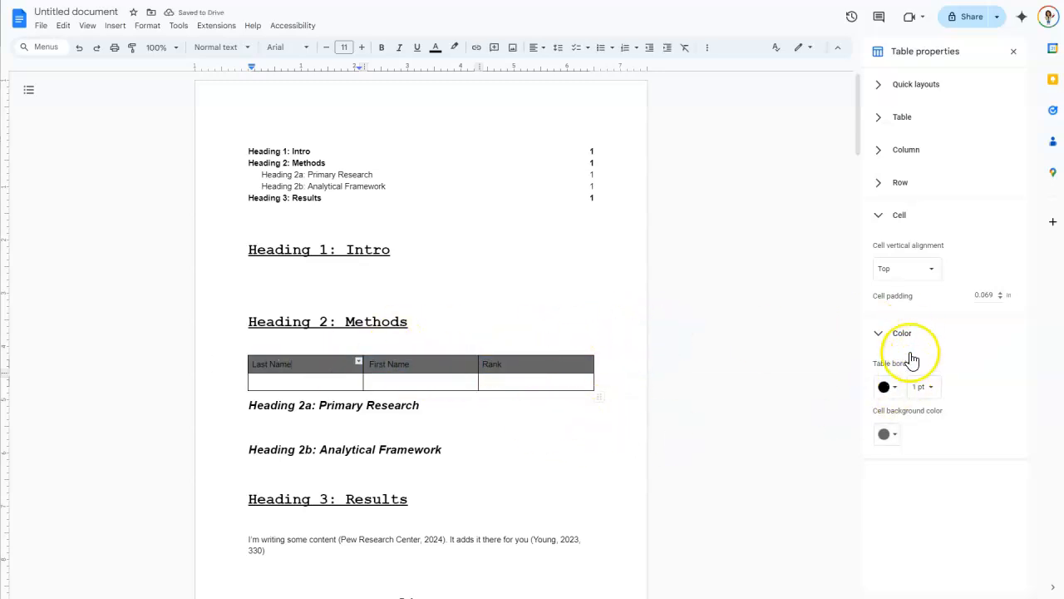
{"action": "left_click_drag", "start_coordinate": [257, 362], "coordinate": [504, 361]}
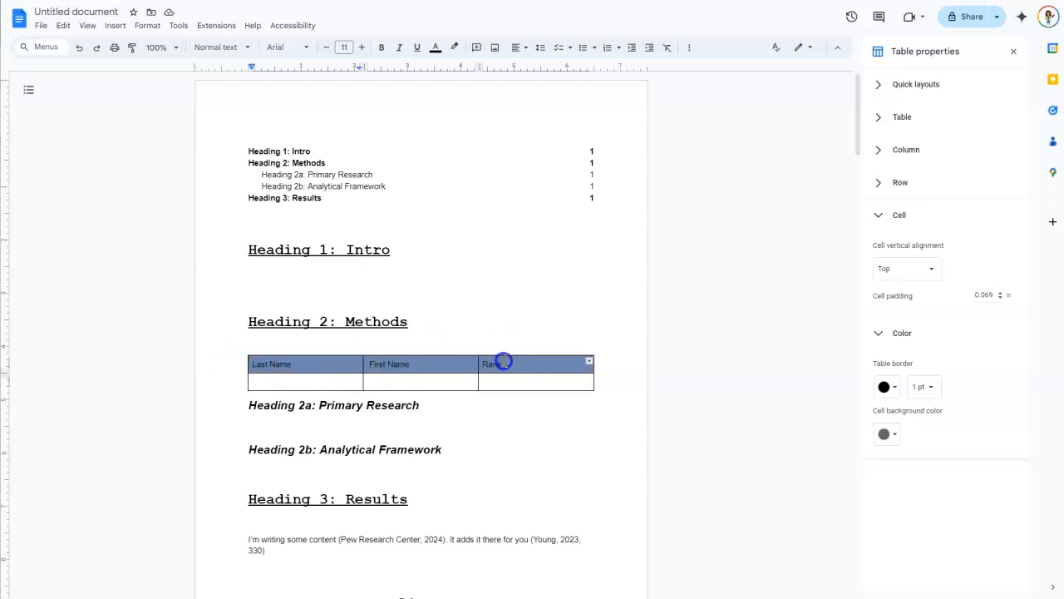
{"action": "left_click", "coordinate": [455, 48]}
{"action": "left_click", "coordinate": [436, 52]}
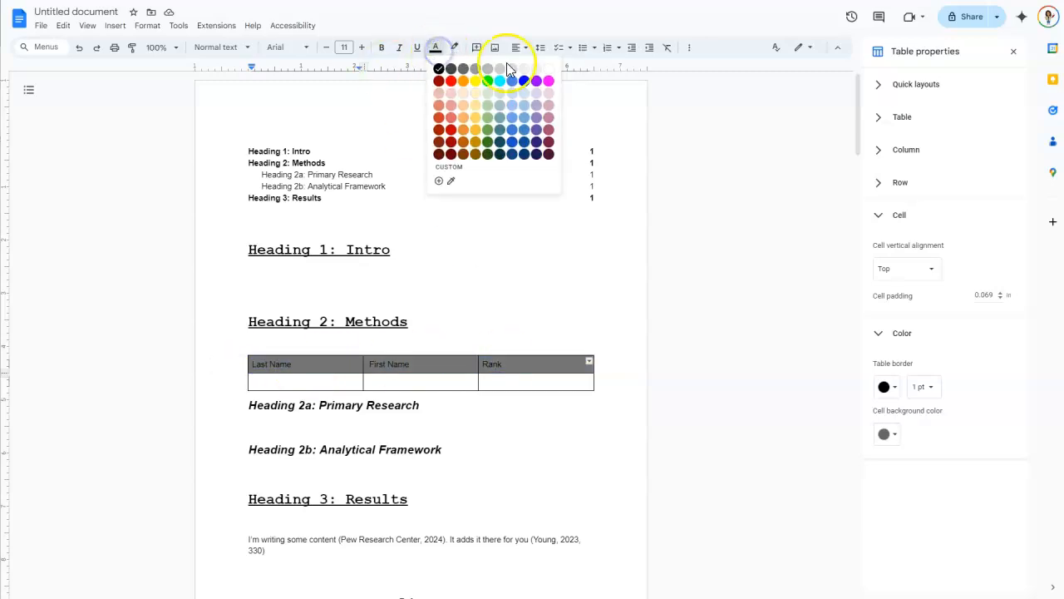
{"action": "left_click", "coordinate": [536, 70]}
{"action": "left_click", "coordinate": [549, 407]}
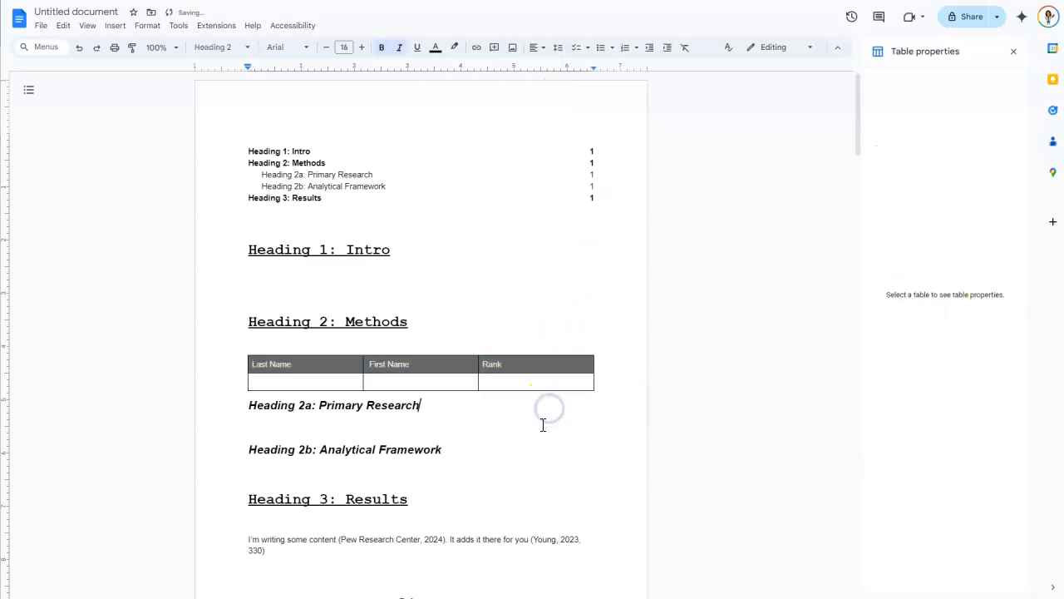
{"action": "left_click", "coordinate": [1014, 52]}
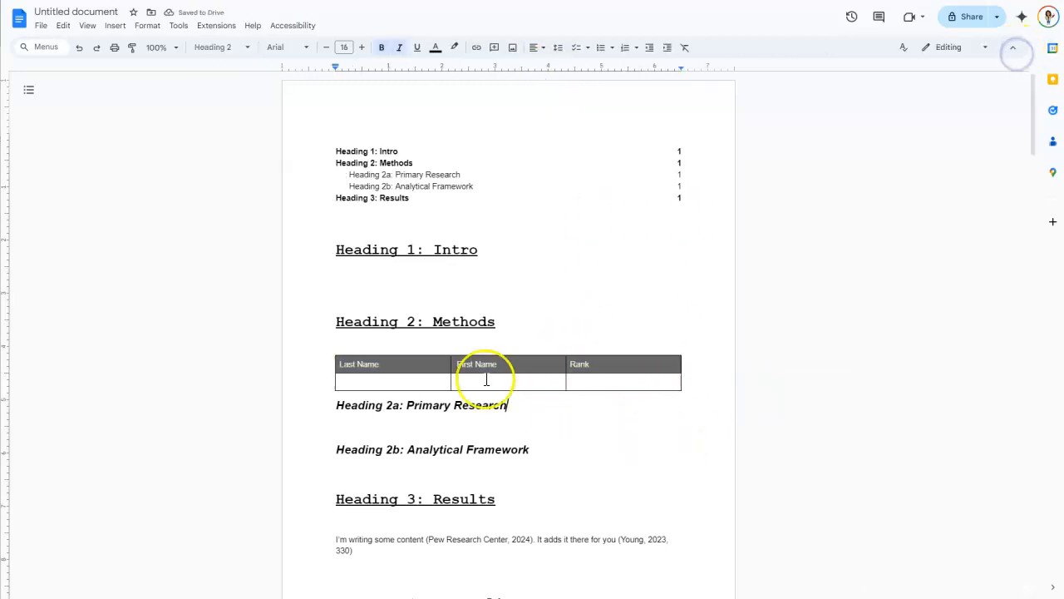
Insert a bar chart on the empty line below "Heading 2a: Primary Research".
{"action": "left_click", "coordinate": [346, 342]}
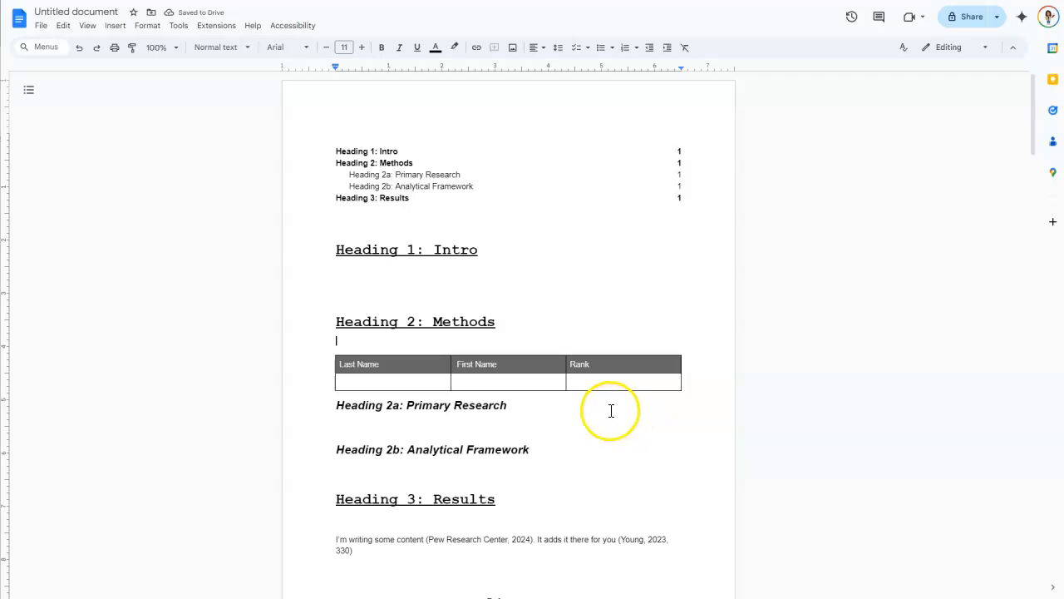
{"action": "left_click", "coordinate": [390, 426]}
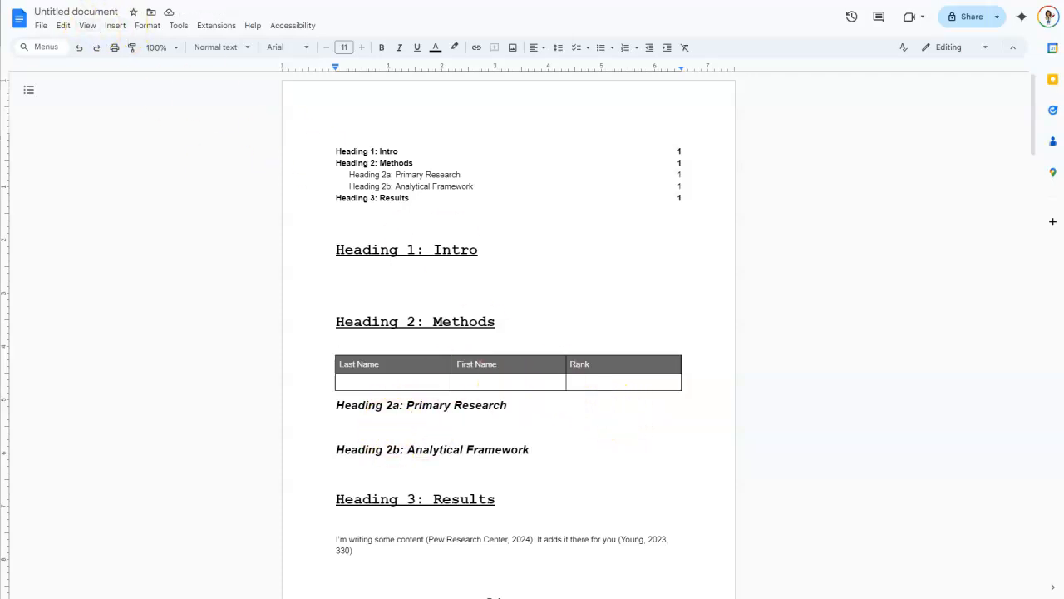
{"action": "left_click", "coordinate": [118, 27]}
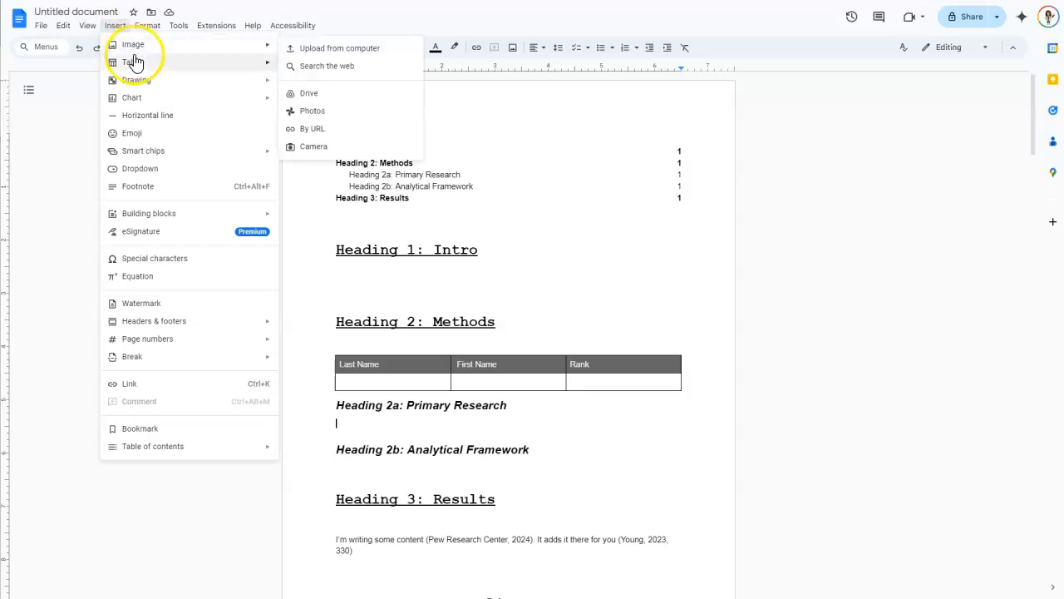
{"action": "mouse_move", "coordinate": [135, 63]}
{"action": "mouse_move", "coordinate": [137, 83]}
{"action": "mouse_move", "coordinate": [165, 105]}
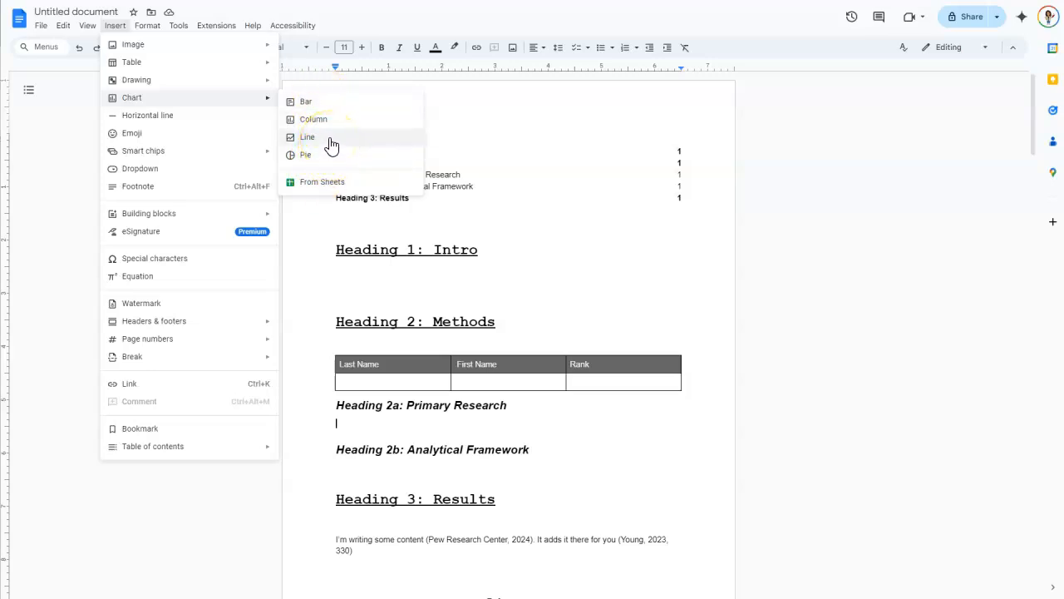
{"action": "left_click", "coordinate": [324, 102]}
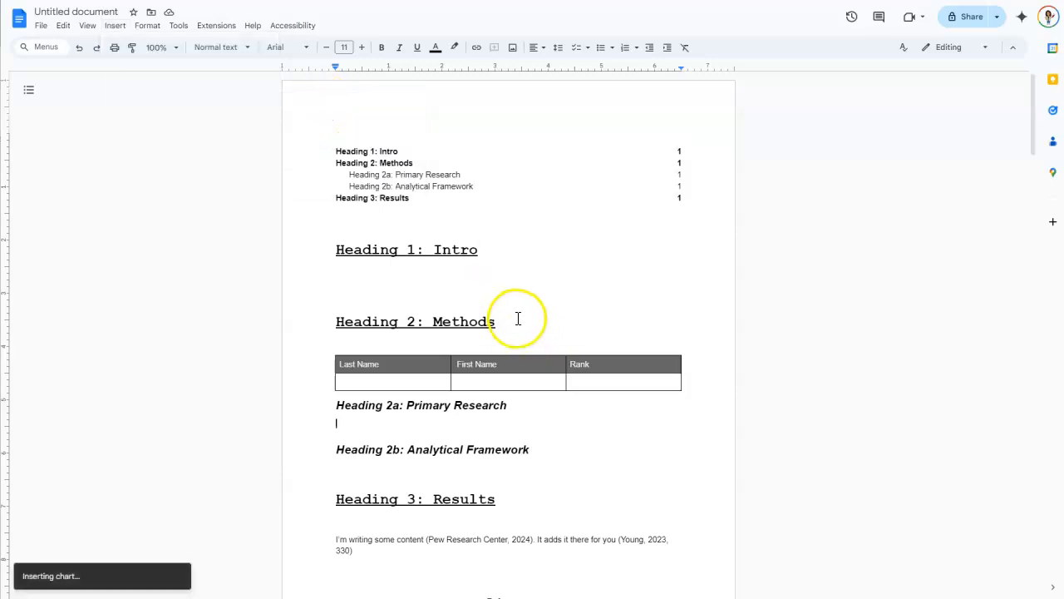
{"action": "scroll", "coordinate": [518, 349], "scroll_direction": "down", "scroll_amount": 2}
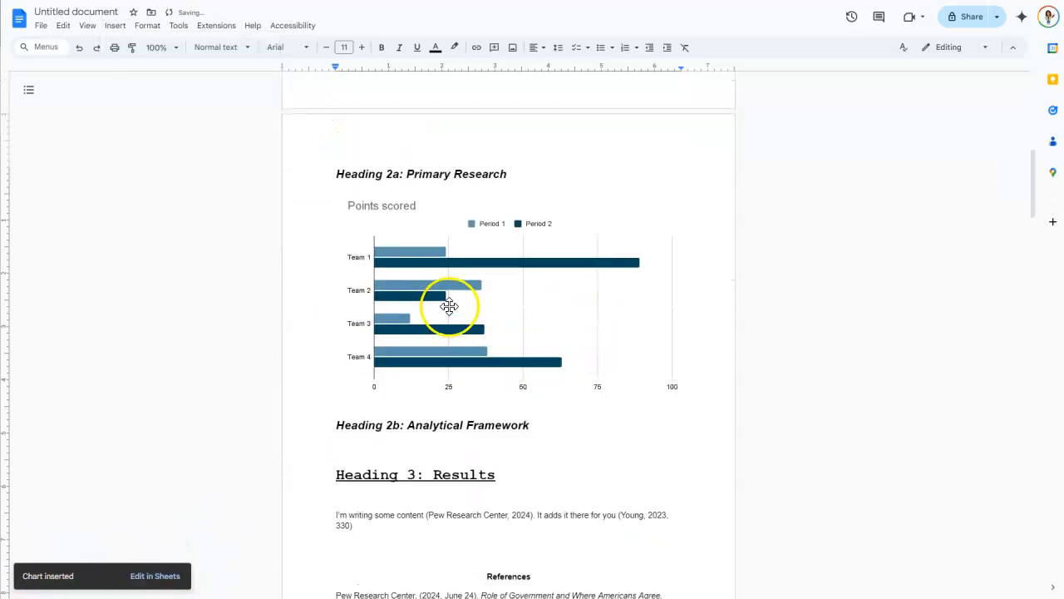
Open the bar chart's linked source spreadsheet in Google Sheets and bring its data rows into view.
{"action": "left_click", "coordinate": [453, 293]}
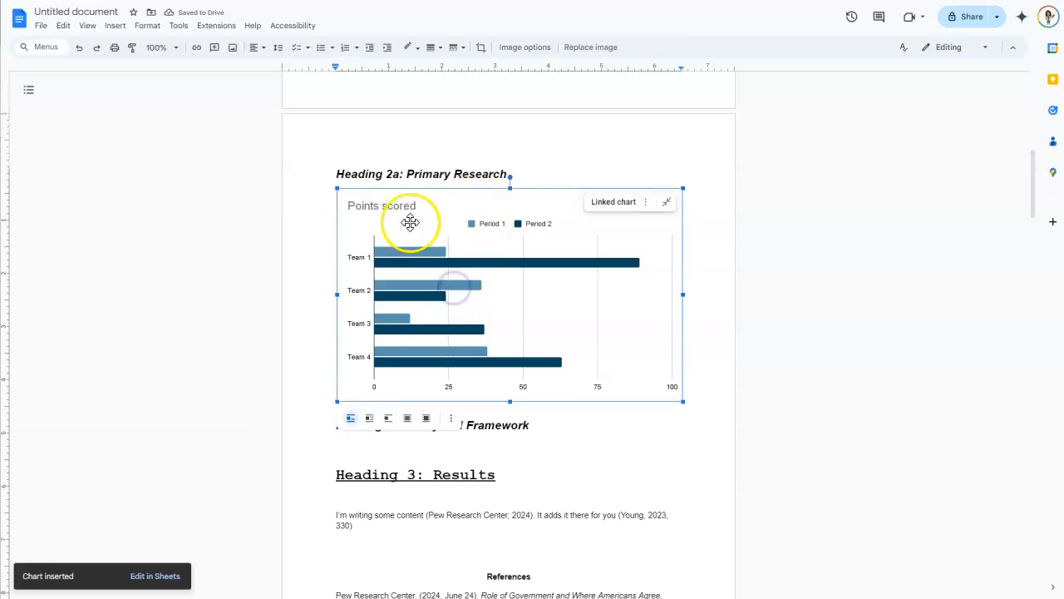
{"action": "left_click", "coordinate": [645, 204]}
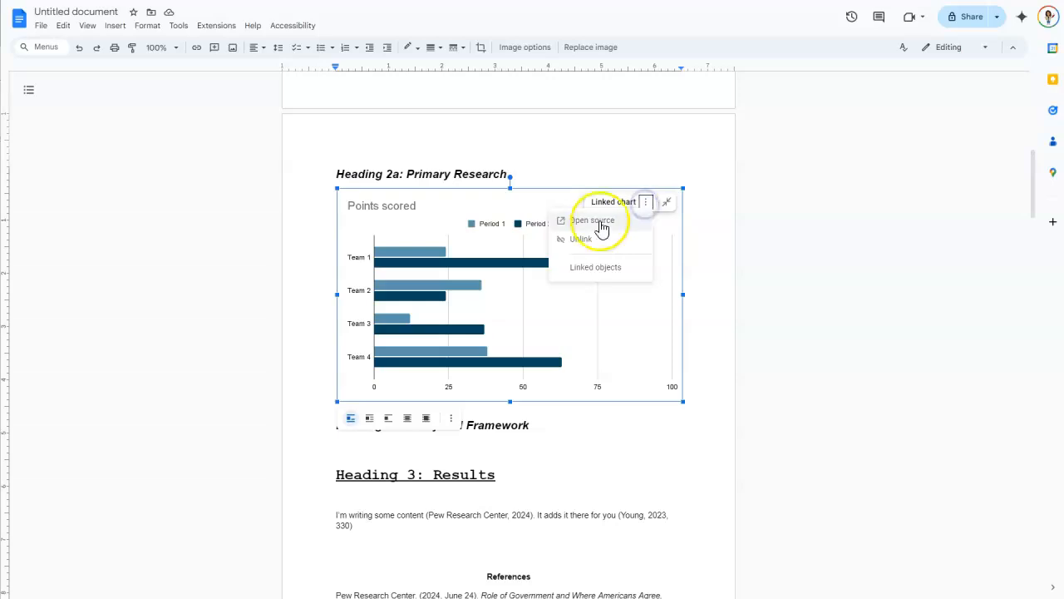
{"action": "left_click", "coordinate": [601, 229]}
{"action": "left_click", "coordinate": [306, 160]}
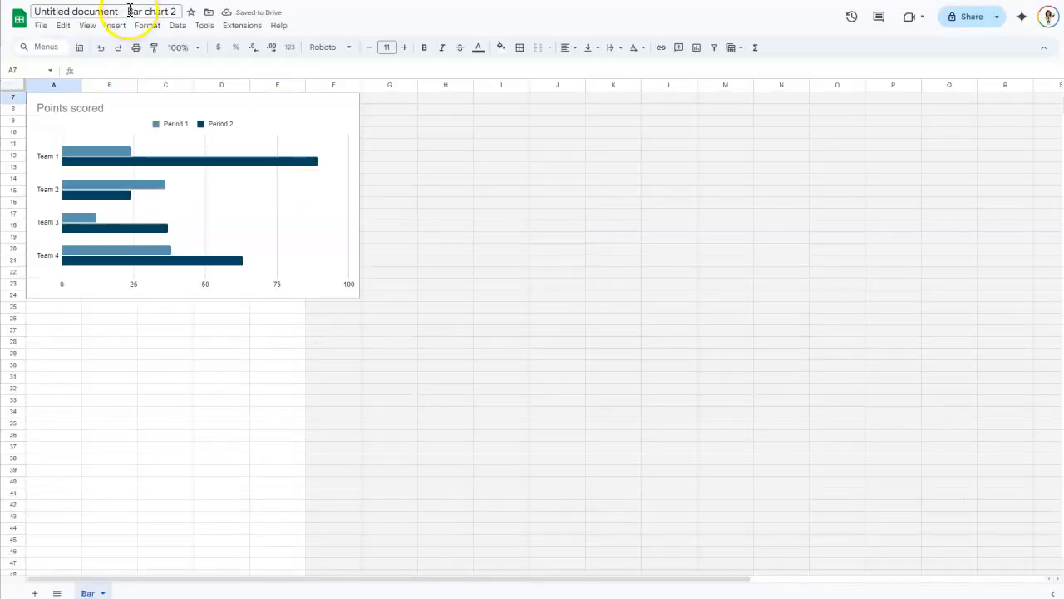
{"action": "scroll", "coordinate": [299, 283], "scroll_direction": "up", "scroll_amount": 2}
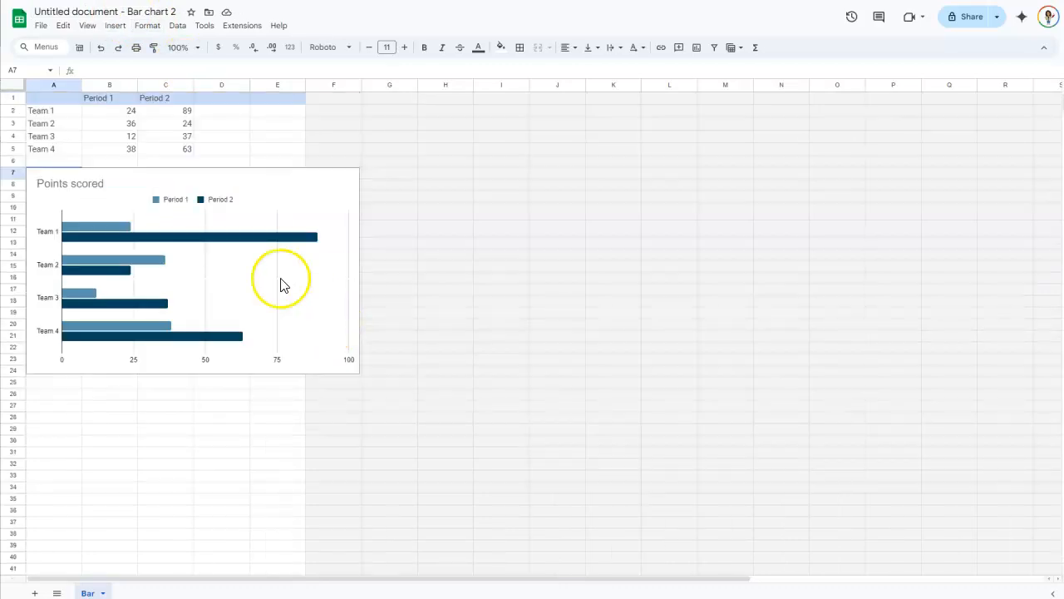
Rename the first two row labels in the chart data to "Thing 1" and "Thing 2".
{"action": "left_click", "coordinate": [37, 111]}
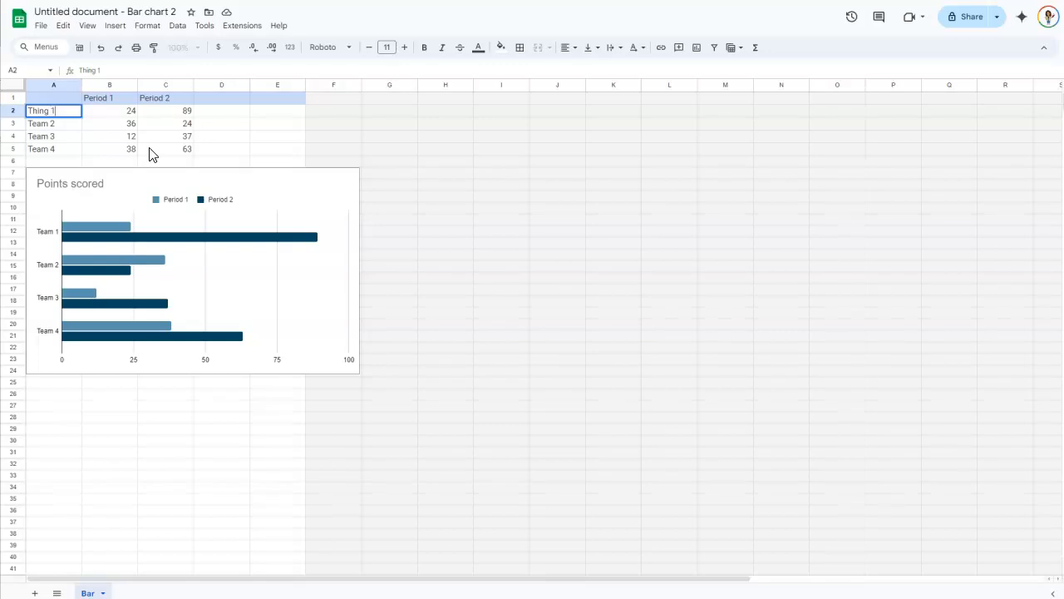
{"action": "key", "text": "Return"}
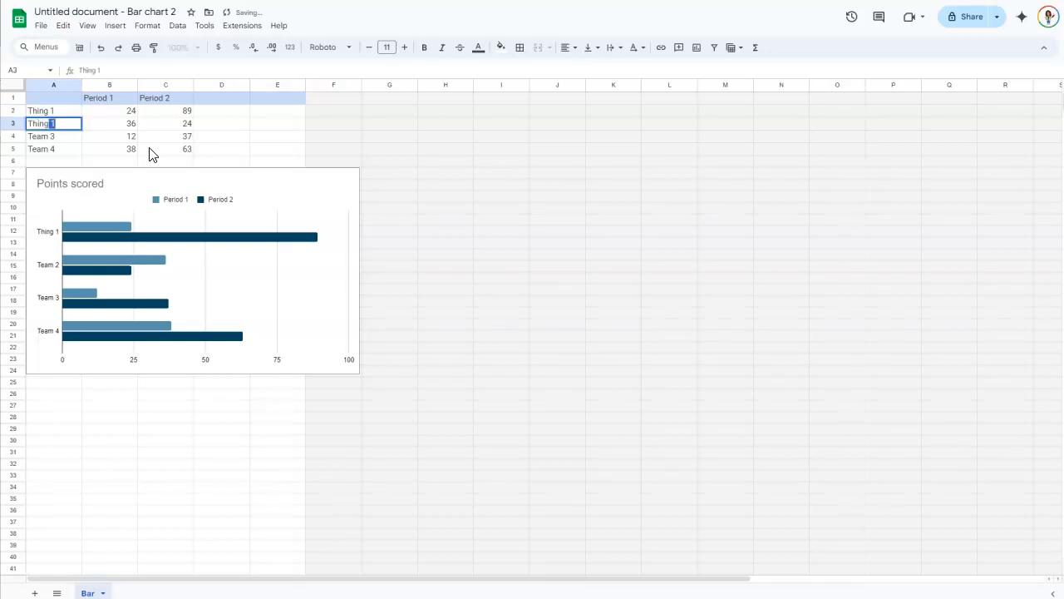
{"action": "key", "text": "Return"}
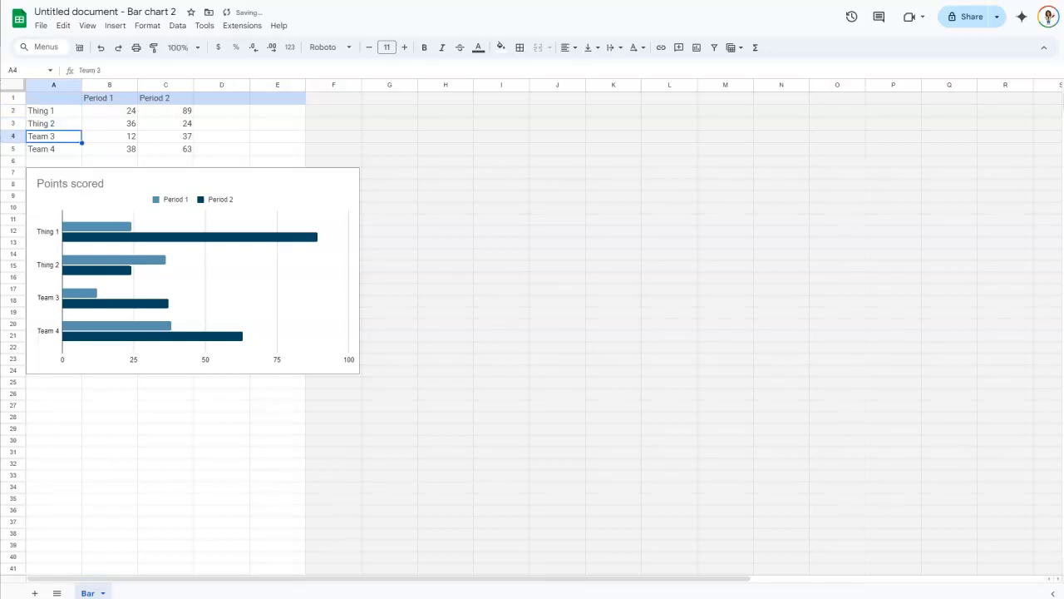
Set Thing 1's values to 30 for Period 1 and 25 for Period 2, and Team 4's Period 2 value to 45.
{"action": "left_click", "coordinate": [124, 113]}
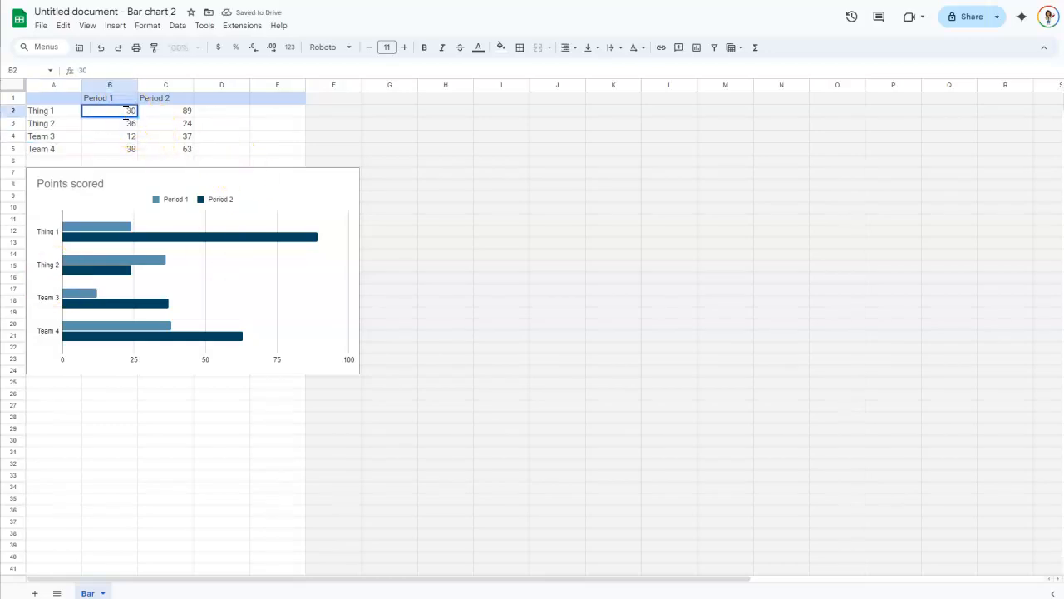
{"action": "key", "text": "Tab"}
{"action": "type", "text": "2"}
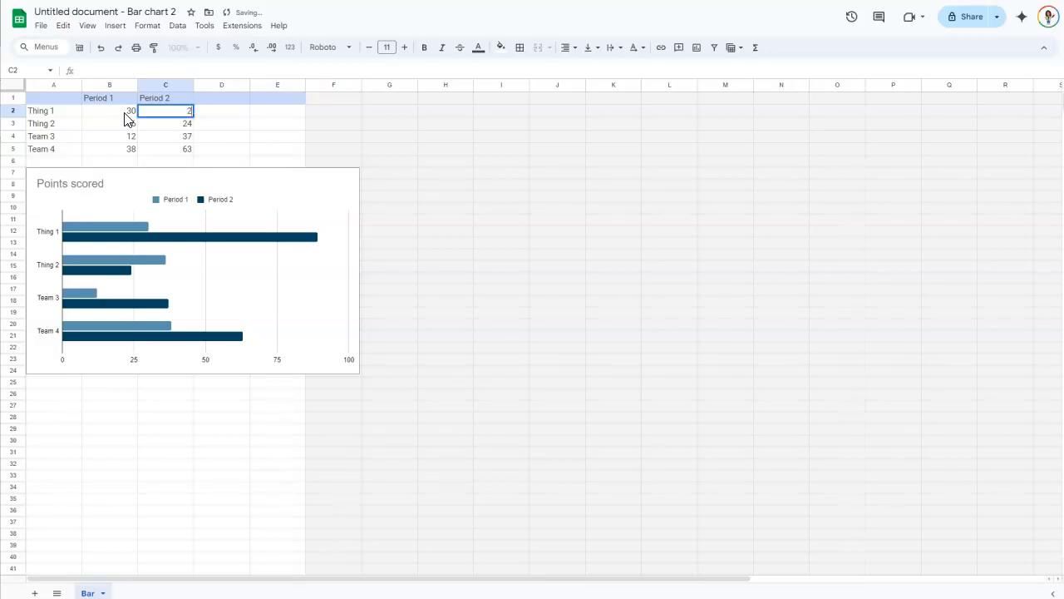
{"action": "type", "text": "5"}
{"action": "key", "text": "Return"}
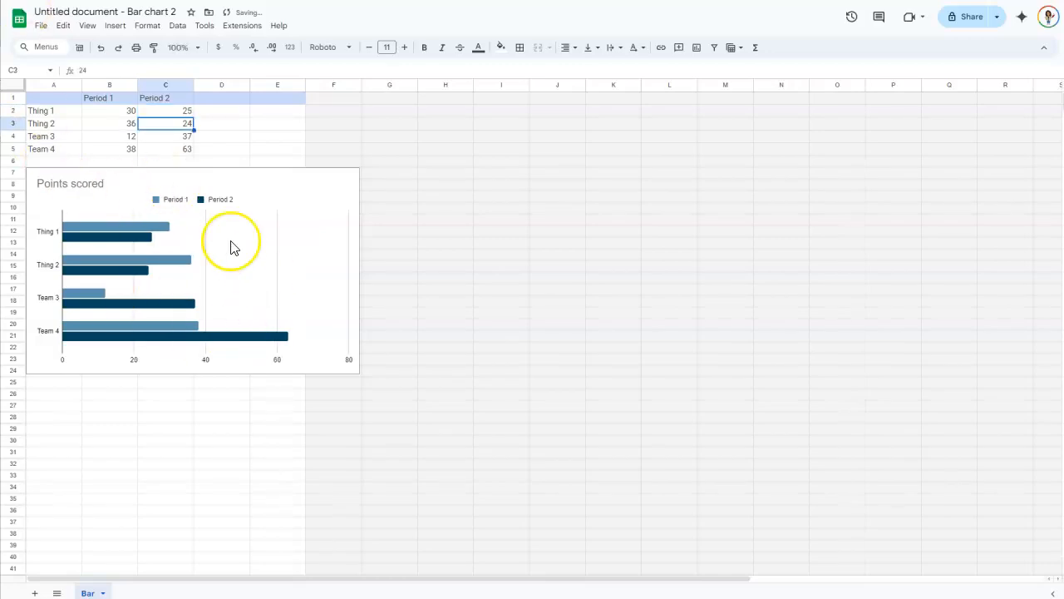
{"action": "left_click", "coordinate": [170, 148]}
{"action": "key", "text": "Return"}
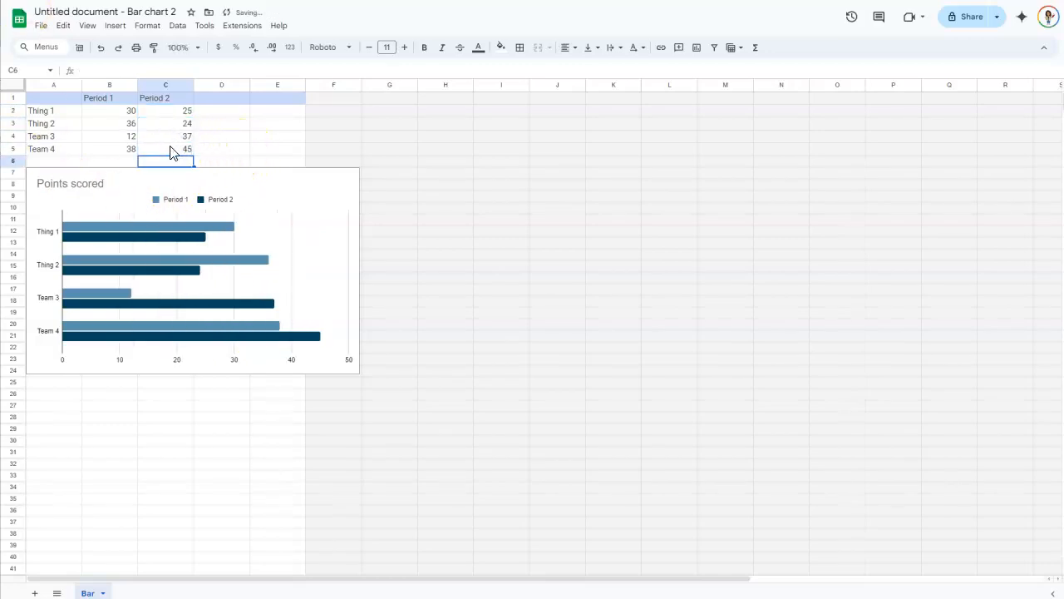
Select the bar chart and open the spreadsheet's theme choices.
{"action": "left_click", "coordinate": [145, 244]}
{"action": "left_click", "coordinate": [157, 201]}
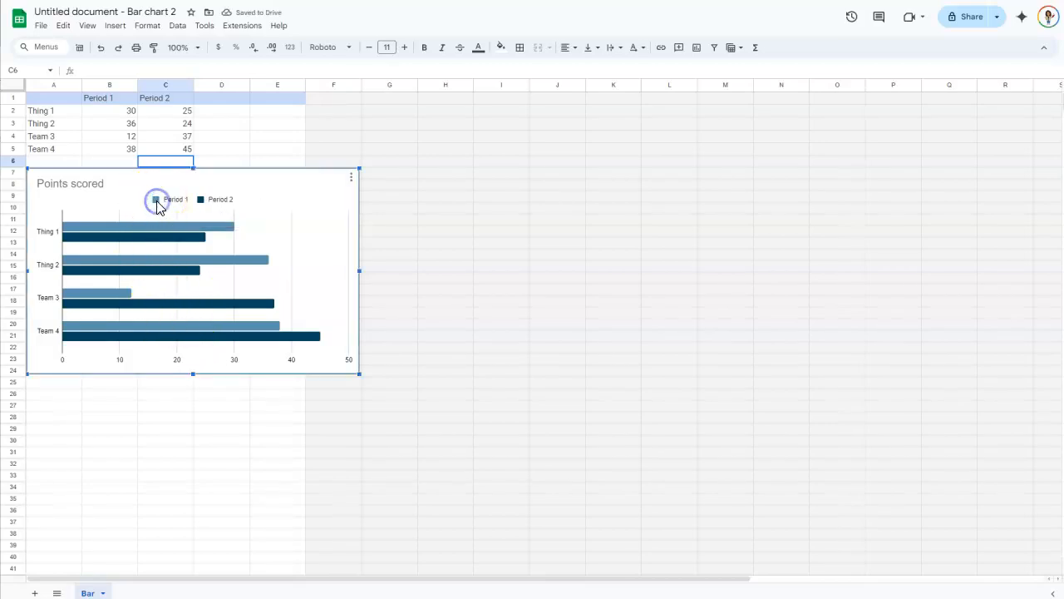
{"action": "left_click", "coordinate": [147, 26]}
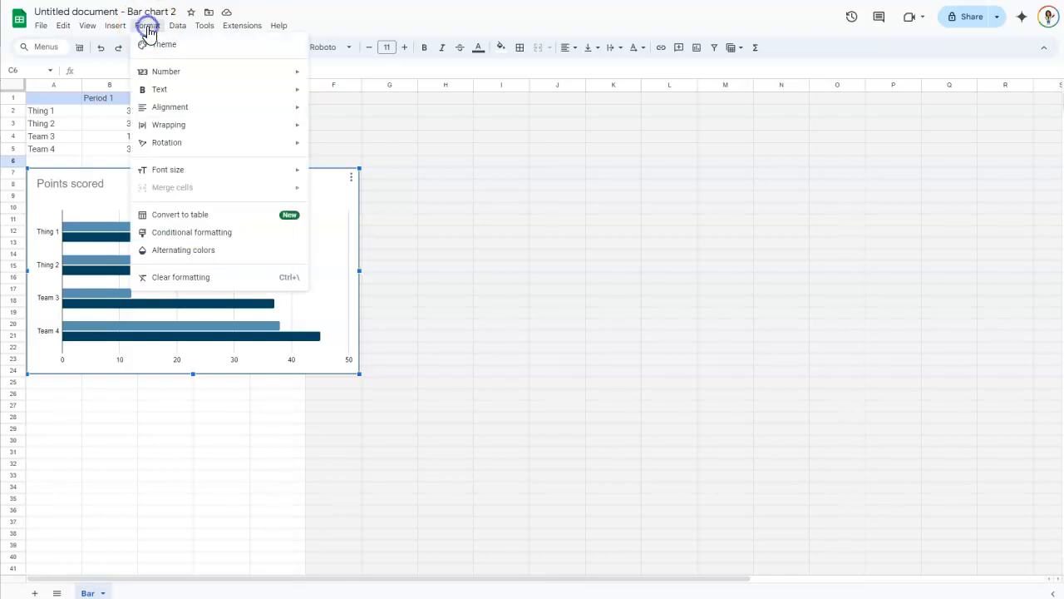
{"action": "left_click", "coordinate": [160, 45]}
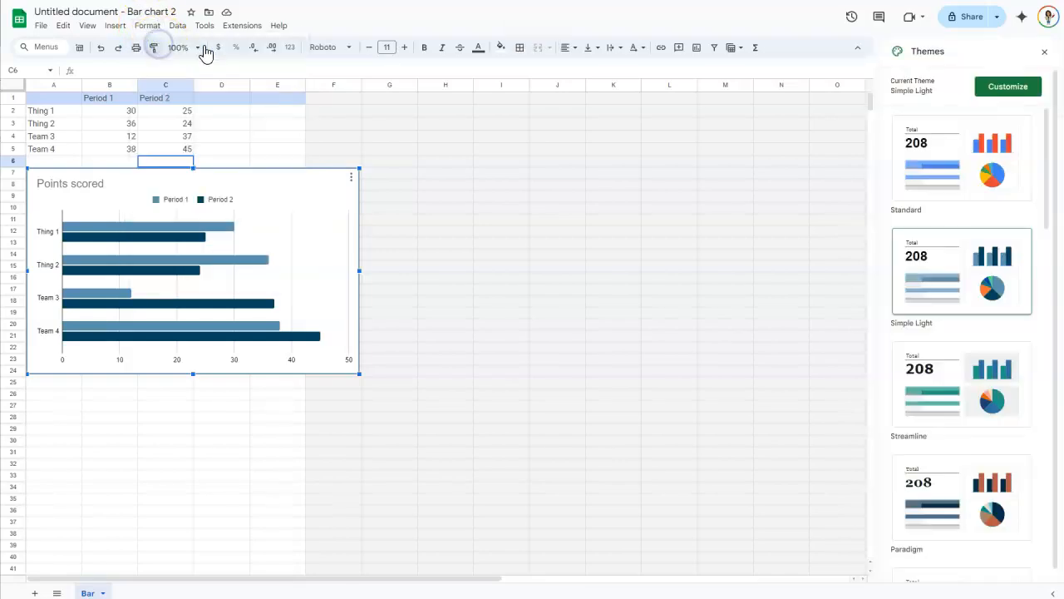
Try the Streamline, Paradigm, Shift, Momentum, Energetic and Ocean themes on the spreadsheet and its chart.
{"action": "left_click", "coordinate": [950, 385]}
{"action": "left_click", "coordinate": [958, 493]}
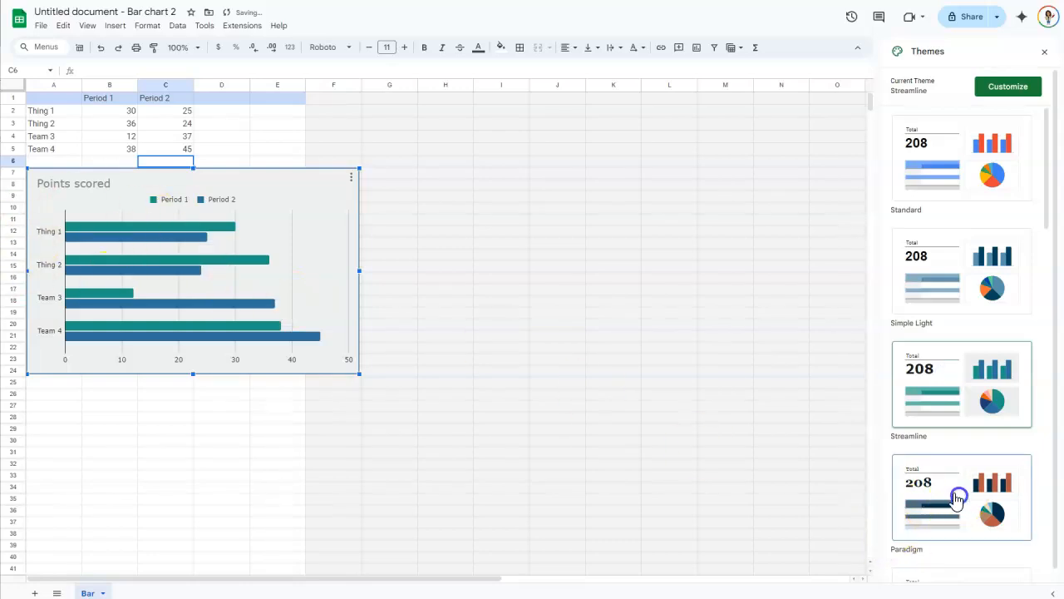
{"action": "scroll", "coordinate": [981, 532], "scroll_direction": "down", "scroll_amount": 2}
{"action": "left_click", "coordinate": [974, 465]}
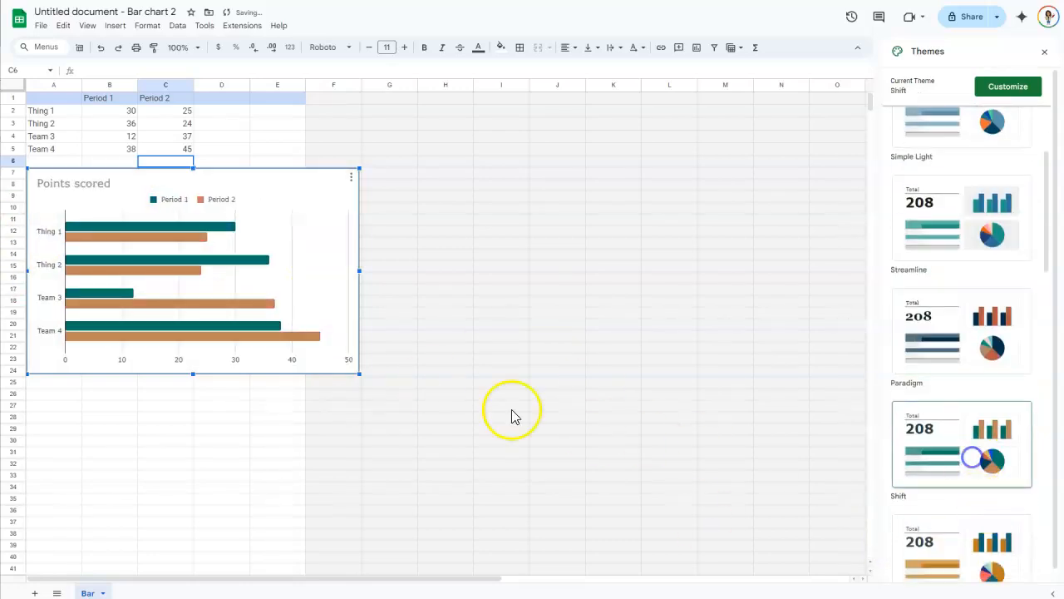
{"action": "scroll", "coordinate": [1016, 428], "scroll_direction": "down", "scroll_amount": 3}
{"action": "left_click", "coordinate": [981, 328]}
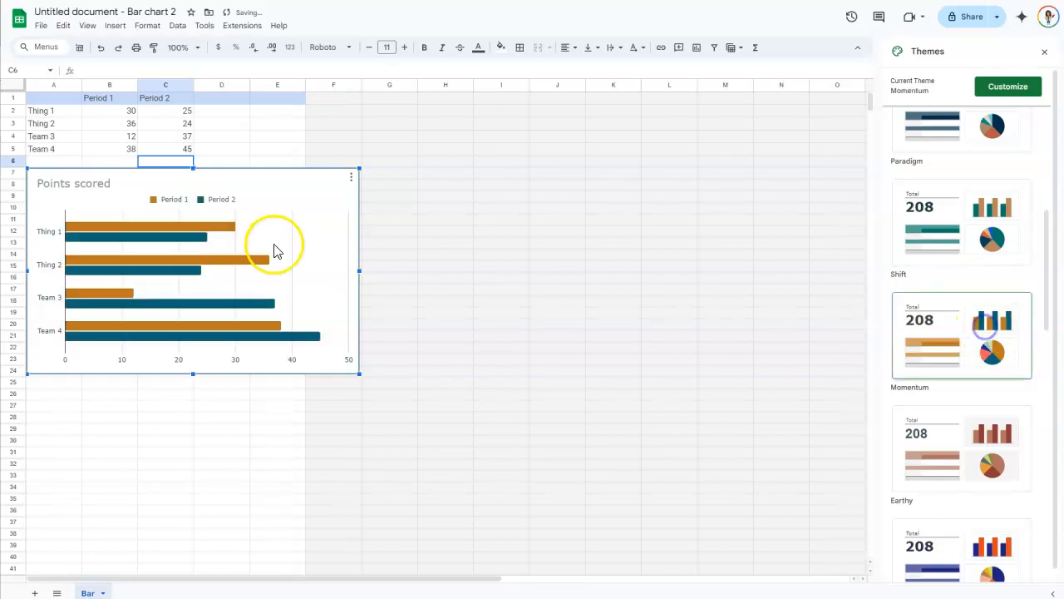
{"action": "scroll", "coordinate": [969, 395], "scroll_direction": "down", "scroll_amount": 2}
{"action": "left_click", "coordinate": [957, 419]}
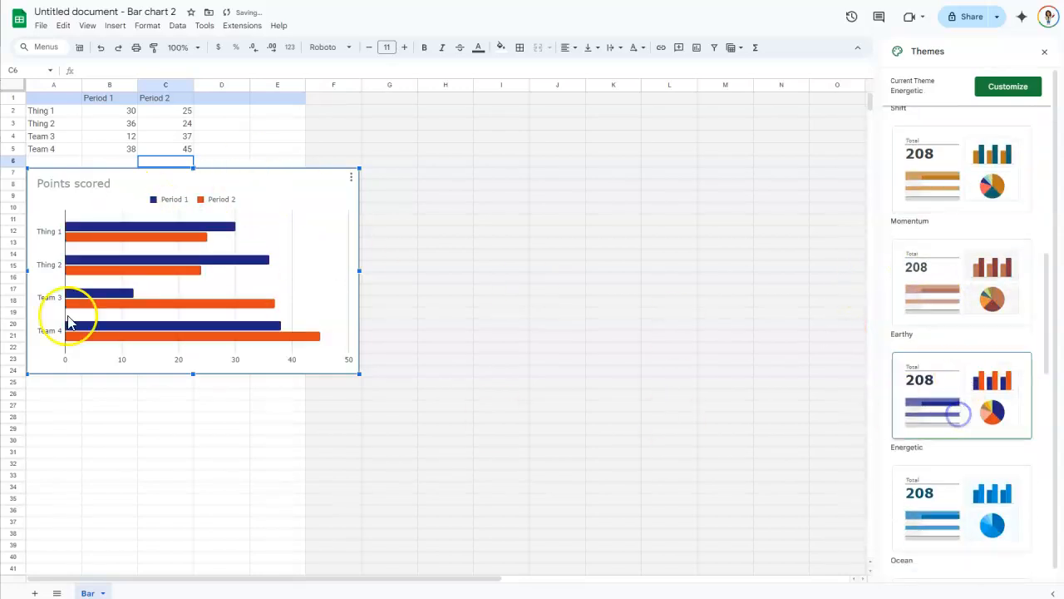
{"action": "scroll", "coordinate": [916, 356], "scroll_direction": "down", "scroll_amount": 1}
{"action": "left_click", "coordinate": [961, 397]}
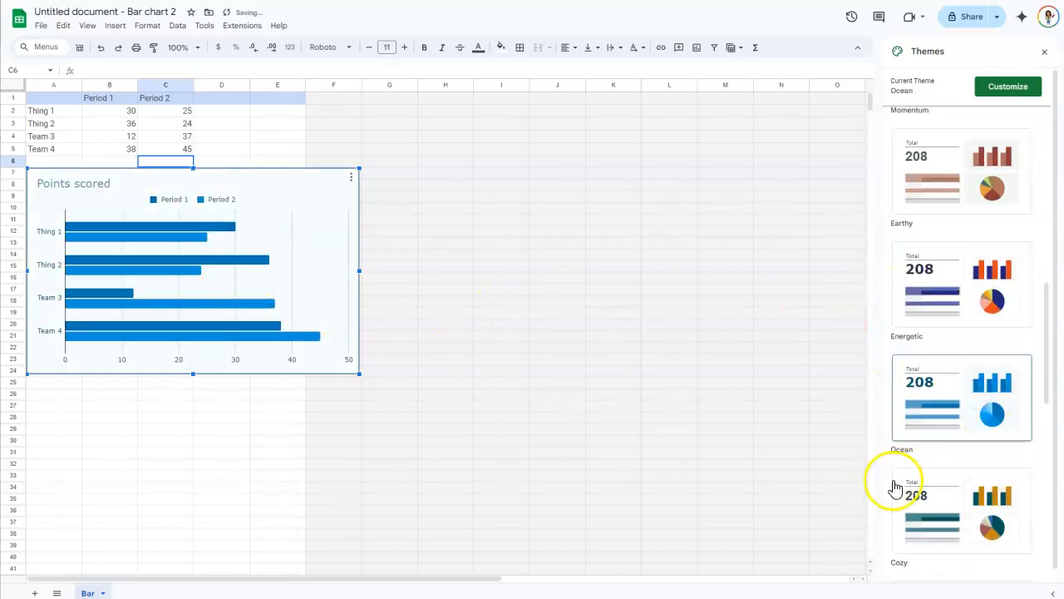
Apply the Cozy theme to the spreadsheet and close the theme choices.
{"action": "left_click", "coordinate": [962, 521]}
{"action": "scroll", "coordinate": [962, 510], "scroll_direction": "up", "scroll_amount": 8}
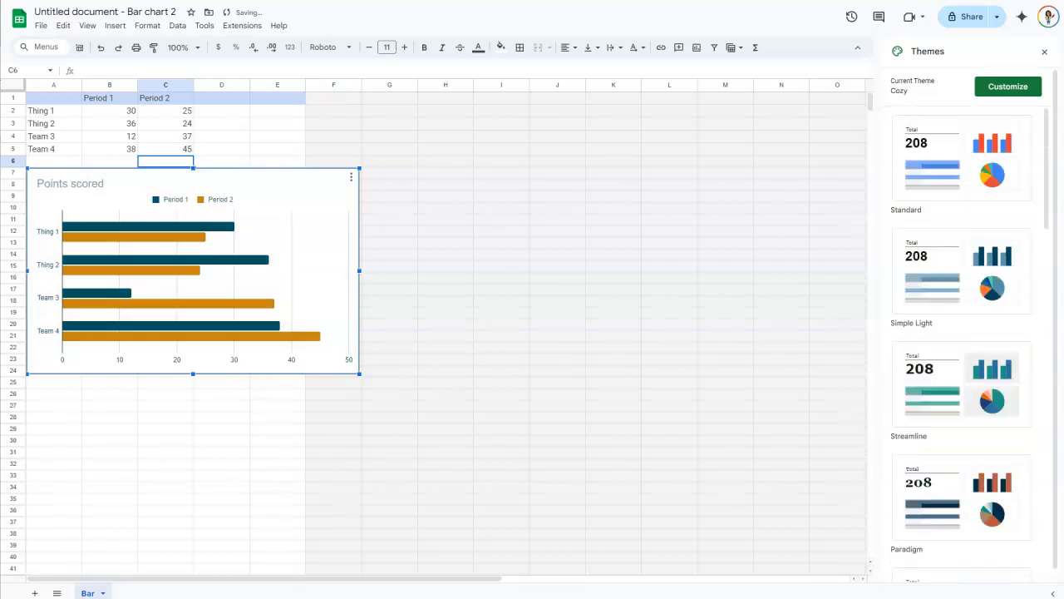
{"action": "left_click", "coordinate": [1044, 53]}
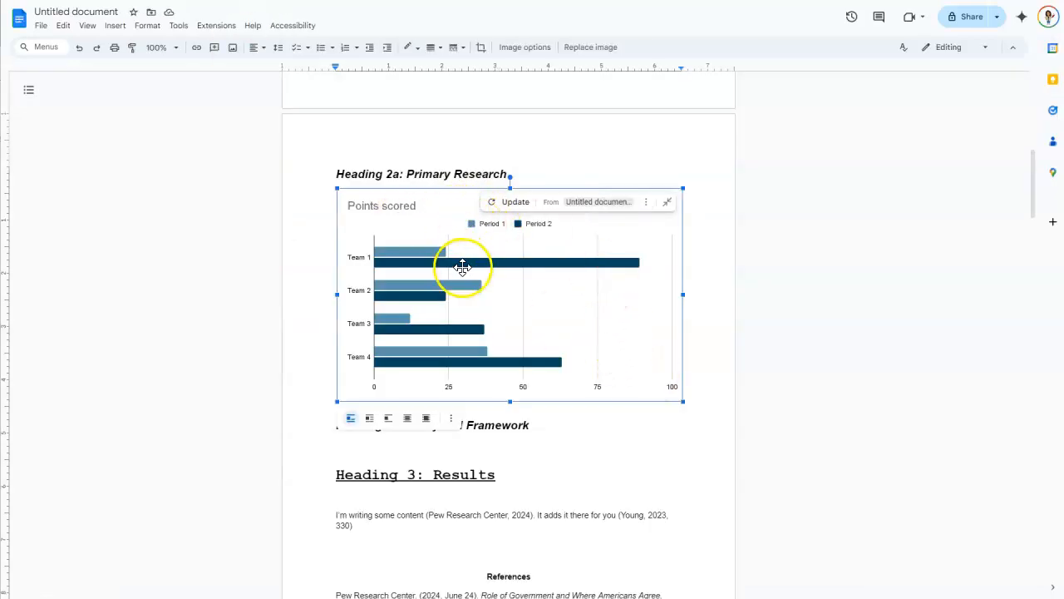
Update the linked bar chart in the Google Docs document from its source spreadsheet.
{"action": "left_click", "coordinate": [510, 203]}
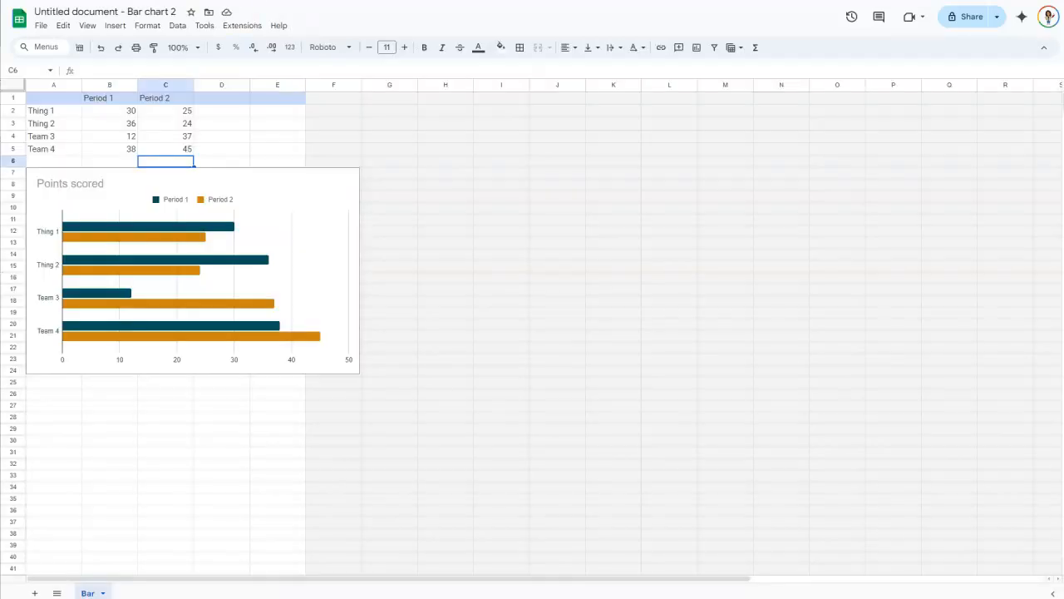
{"action": "left_click", "coordinate": [282, 200]}
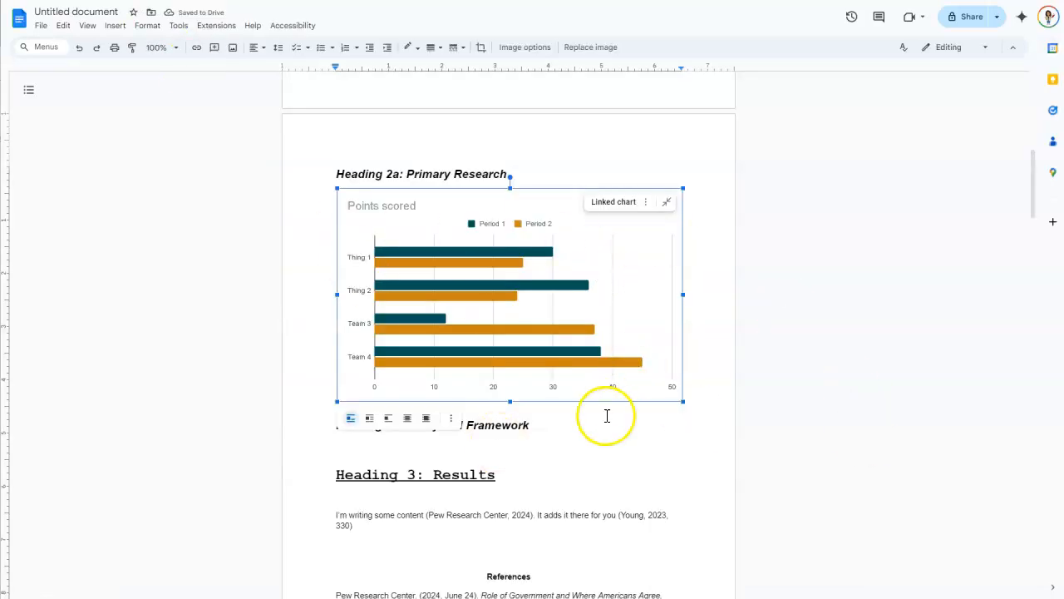
Add two empty lines below "Heading 2b: Analytical Framework".
{"action": "left_click", "coordinate": [595, 429]}
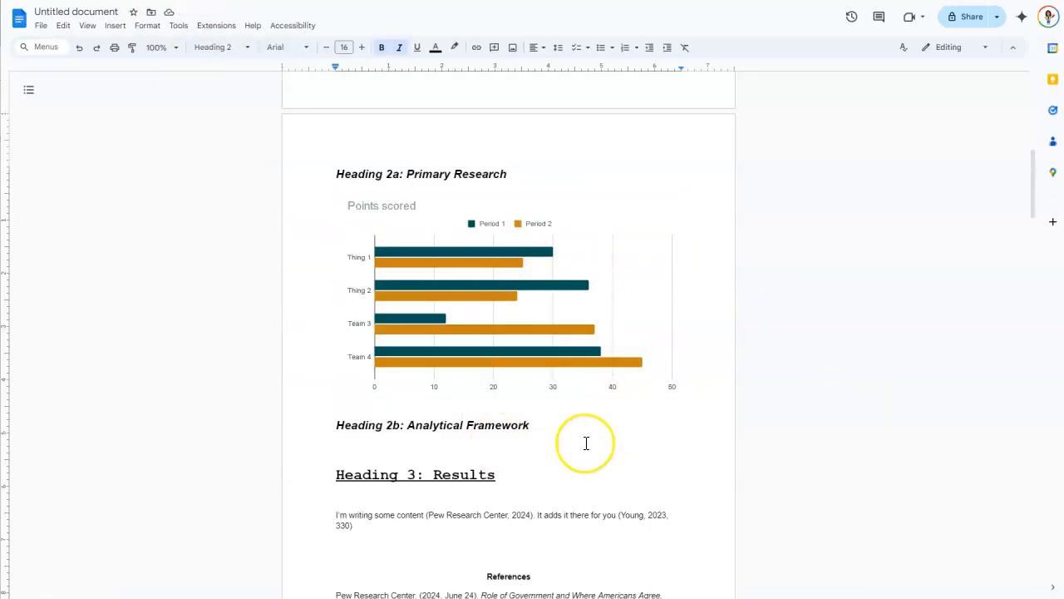
{"action": "key", "text": "Return"}
{"action": "scroll", "coordinate": [582, 424], "scroll_direction": "down", "scroll_amount": 2}
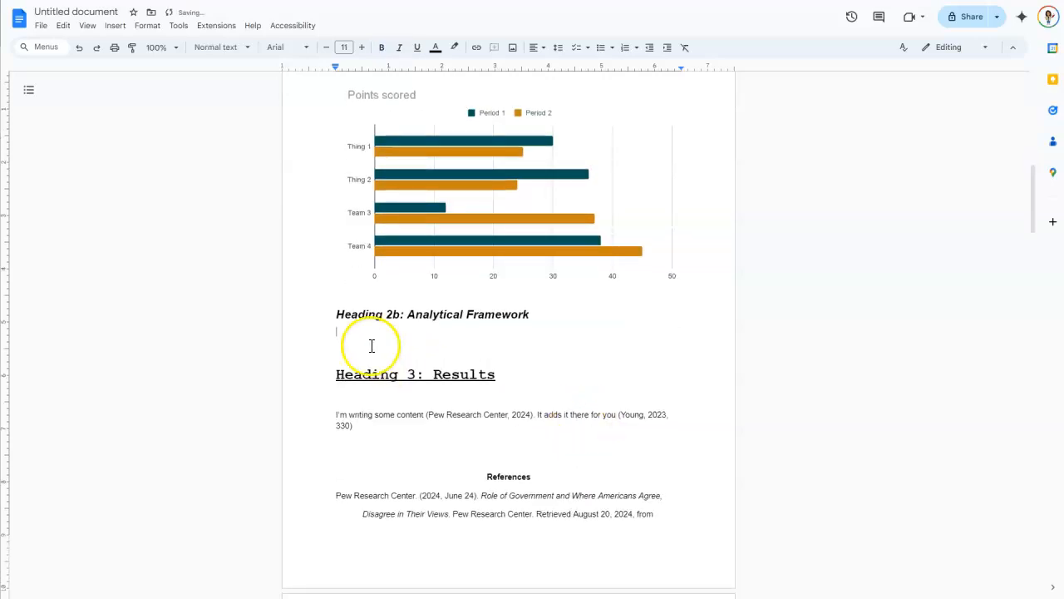
{"action": "key", "text": "Return"}
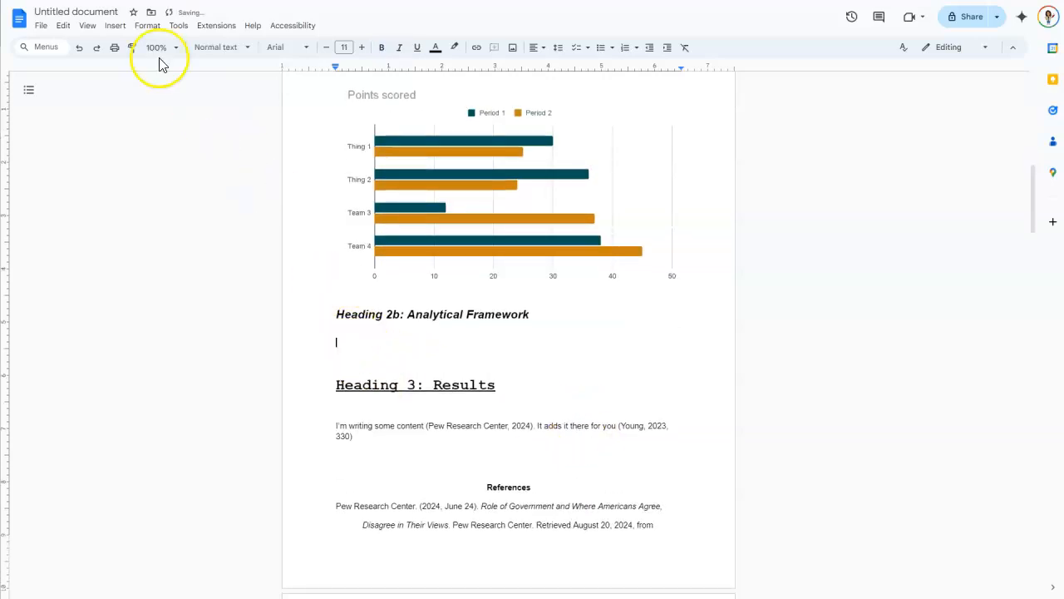
Start a new drawing on the empty line below "Heading 2b: Analytical Framework".
{"action": "left_click", "coordinate": [115, 26]}
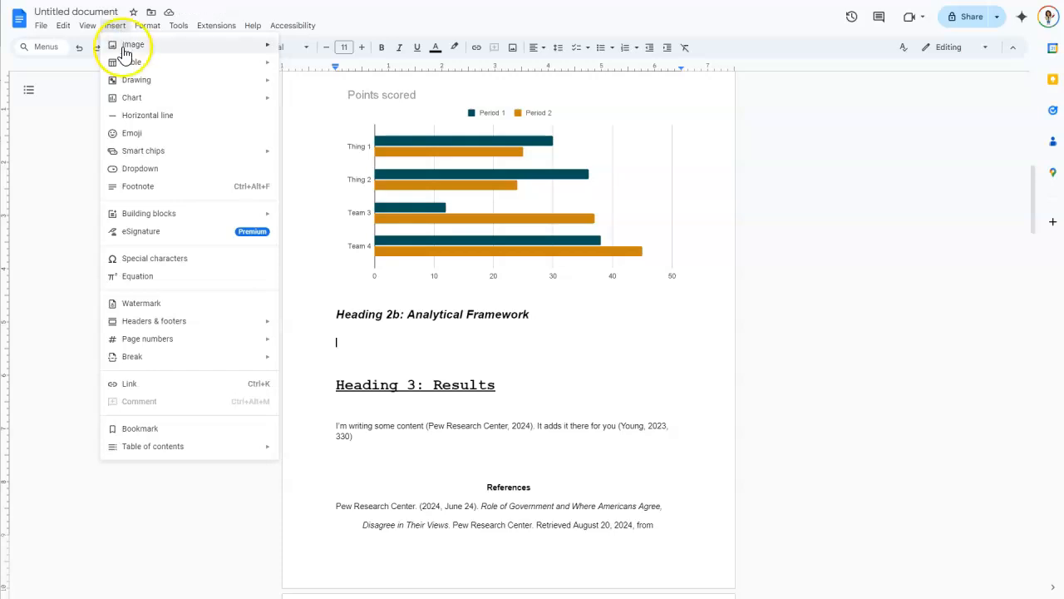
{"action": "mouse_move", "coordinate": [151, 80]}
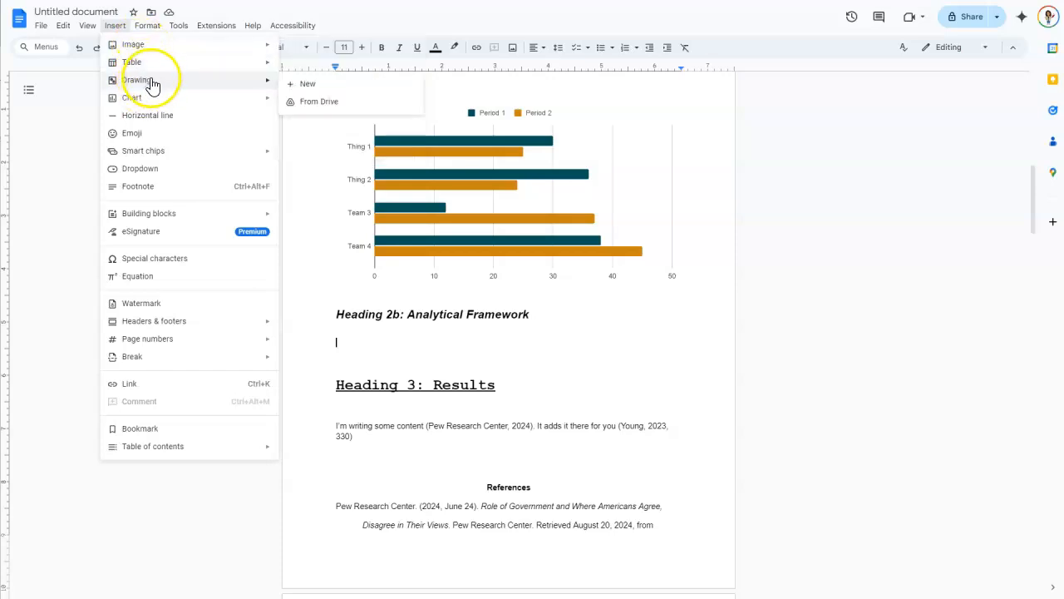
{"action": "mouse_move", "coordinate": [159, 46]}
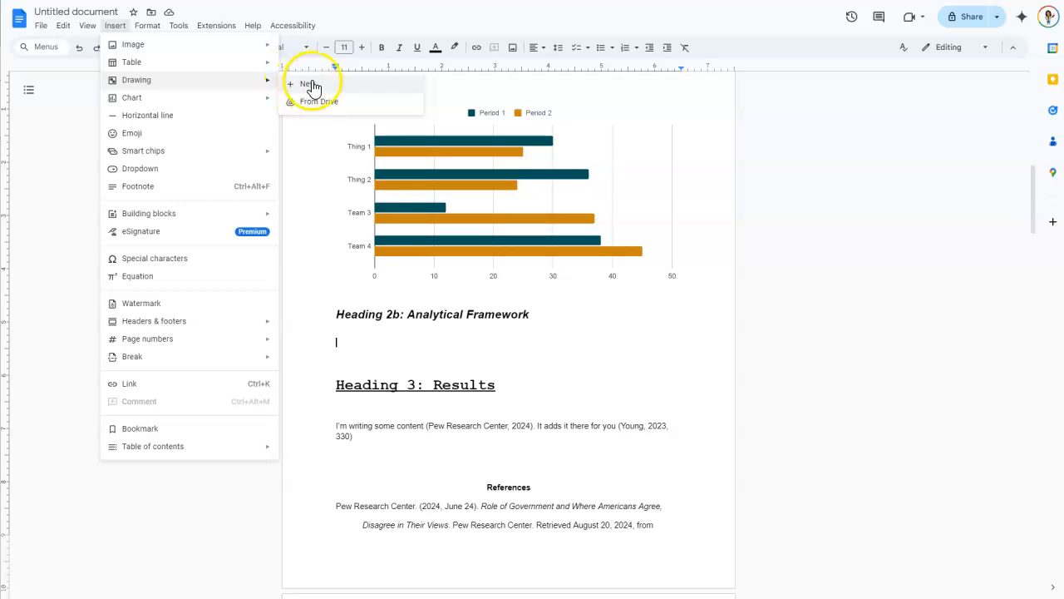
{"action": "left_click", "coordinate": [309, 86]}
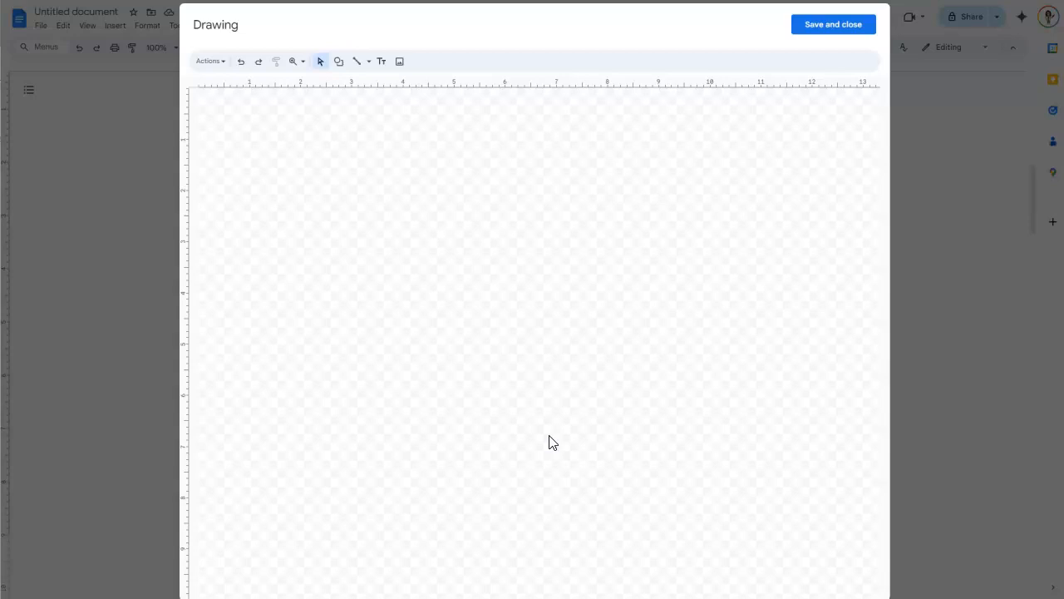
Insert the dark photo with the colored emblem, dated Aug 20, 2024, from Google Photos into the drawing.
{"action": "left_click", "coordinate": [400, 61]}
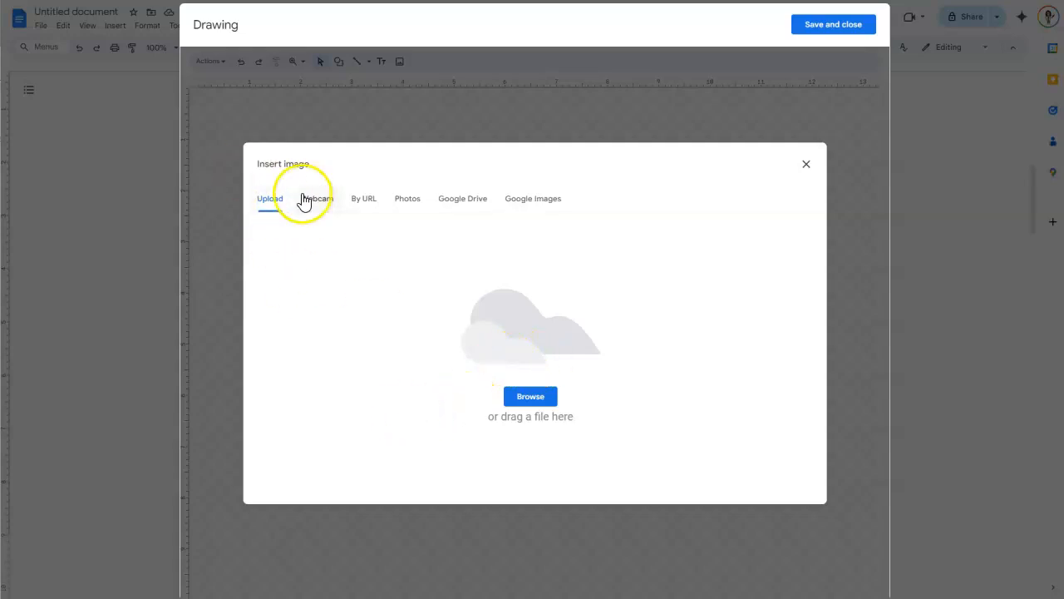
{"action": "left_click", "coordinate": [409, 206]}
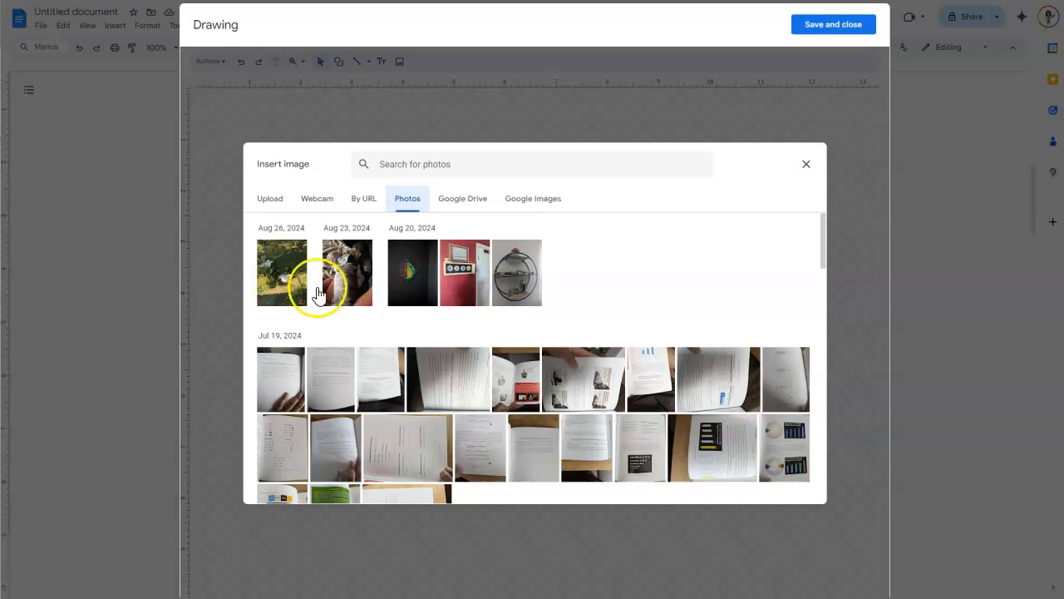
{"action": "scroll", "coordinate": [622, 392], "scroll_direction": "down", "scroll_amount": 5}
{"action": "scroll", "coordinate": [604, 392], "scroll_direction": "down", "scroll_amount": 2}
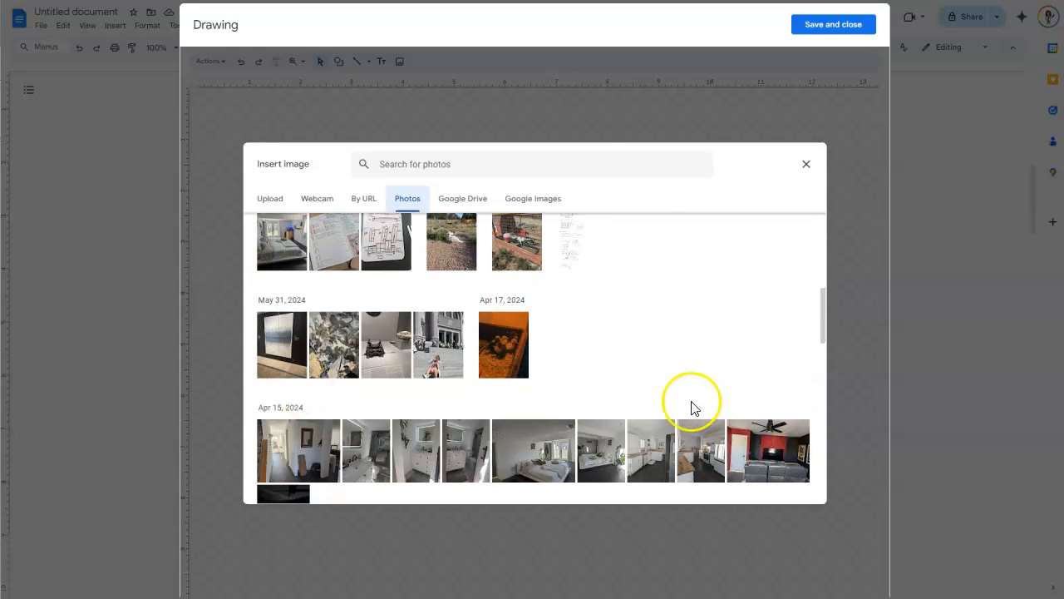
{"action": "scroll", "coordinate": [604, 399], "scroll_direction": "up", "scroll_amount": 8}
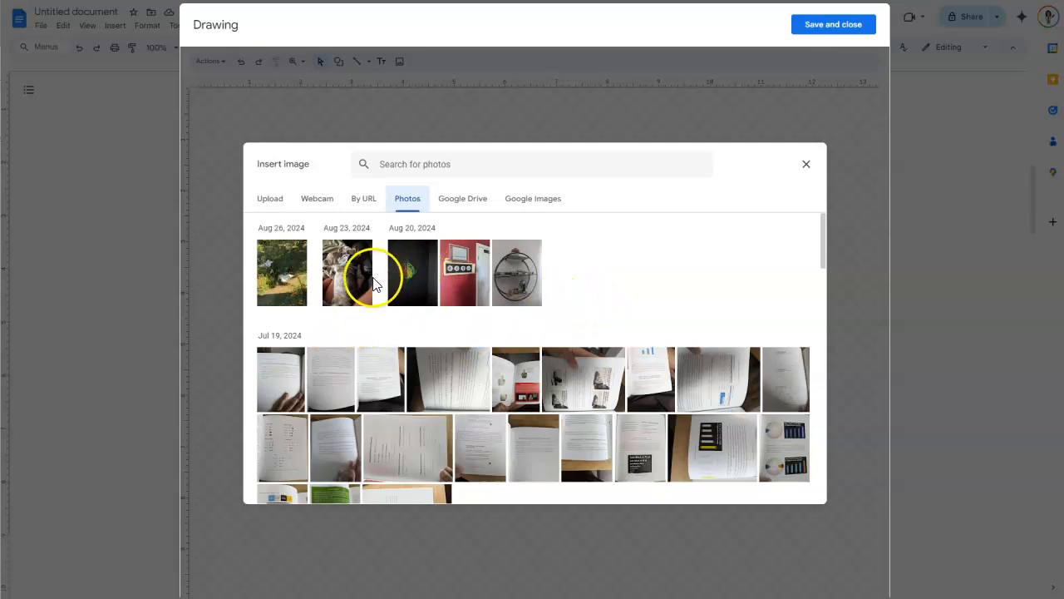
{"action": "left_click", "coordinate": [413, 286]}
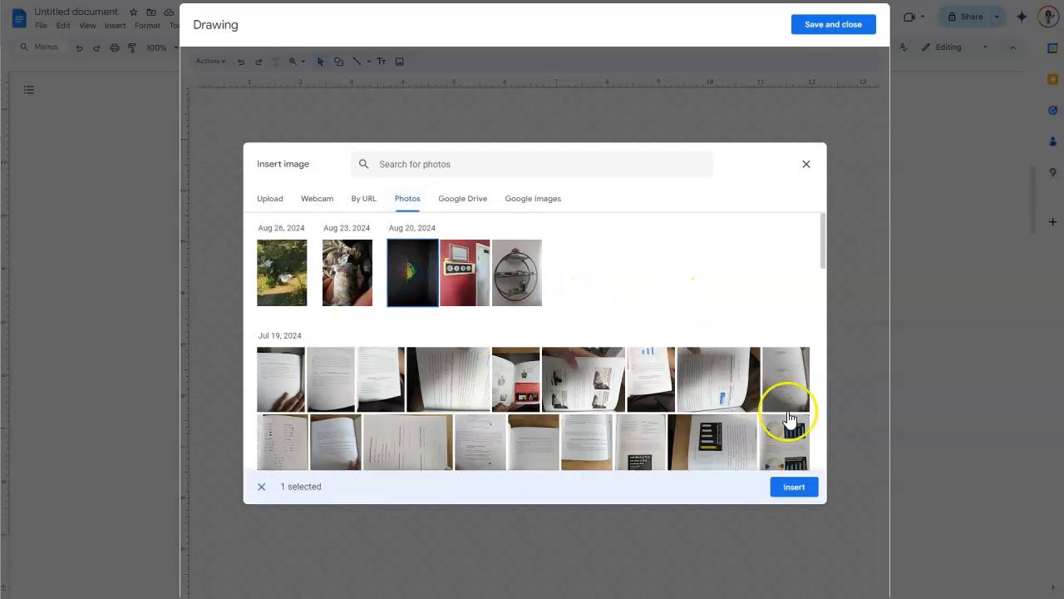
{"action": "left_click", "coordinate": [791, 488]}
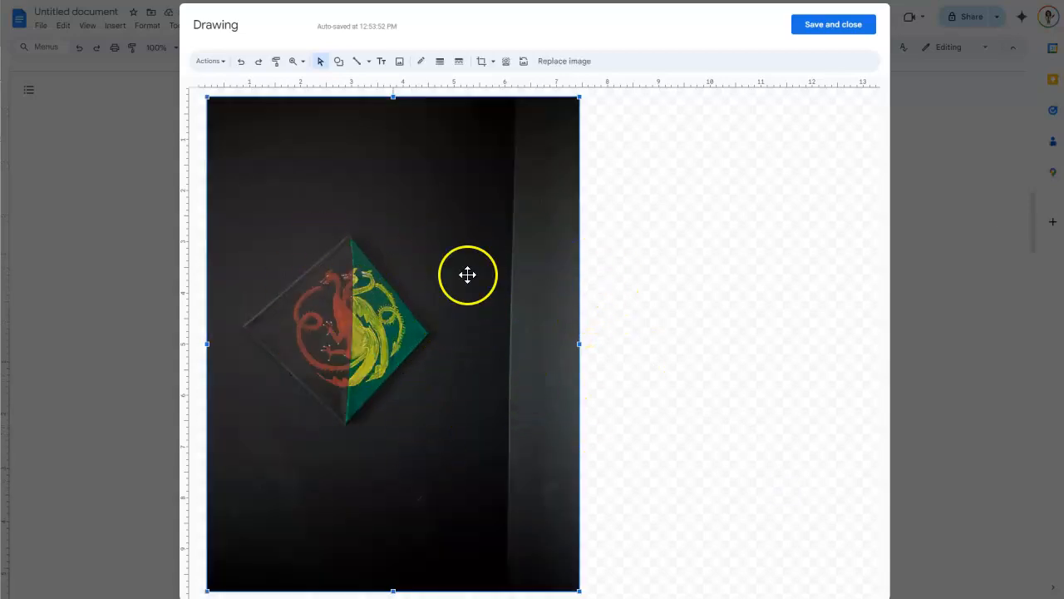
Add a rectangular callout labeled "Team Green" above the emblem's green half, with its pointer aimed at the yellow dragon.
{"action": "left_click", "coordinate": [339, 63]}
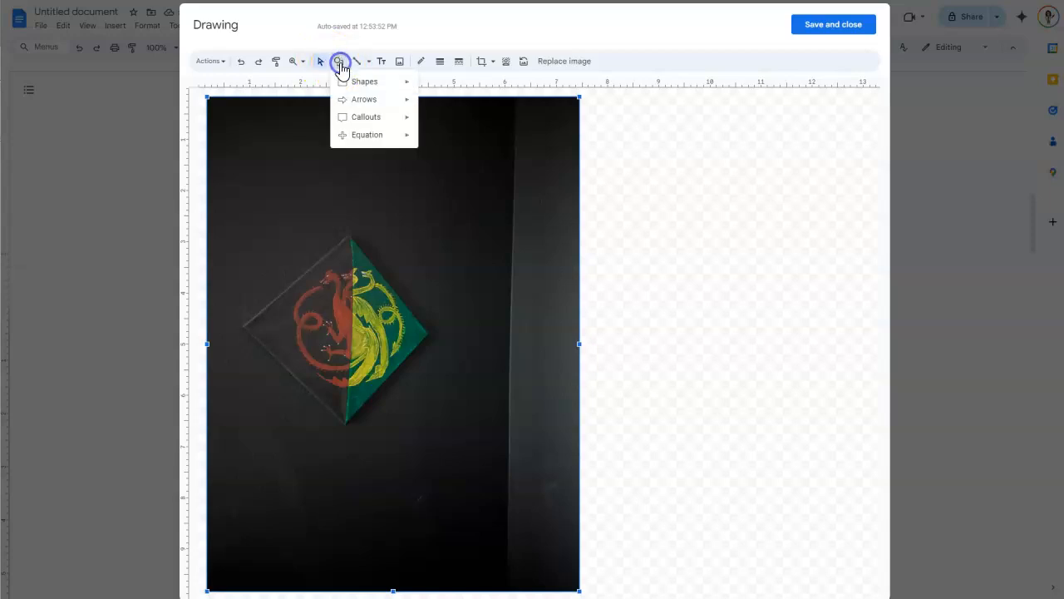
{"action": "left_click", "coordinate": [356, 87]}
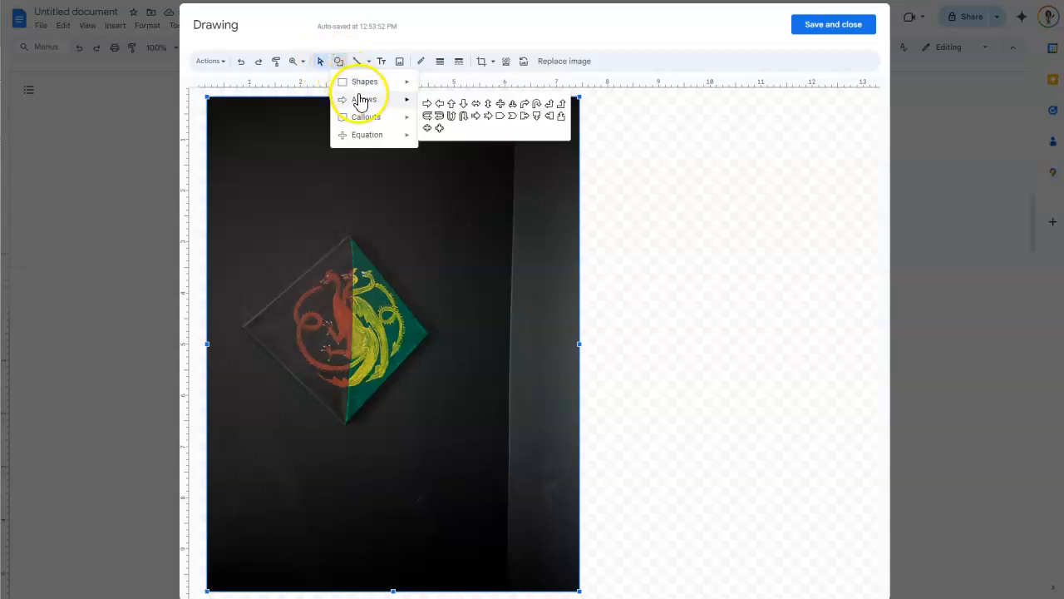
{"action": "mouse_move", "coordinate": [366, 123]}
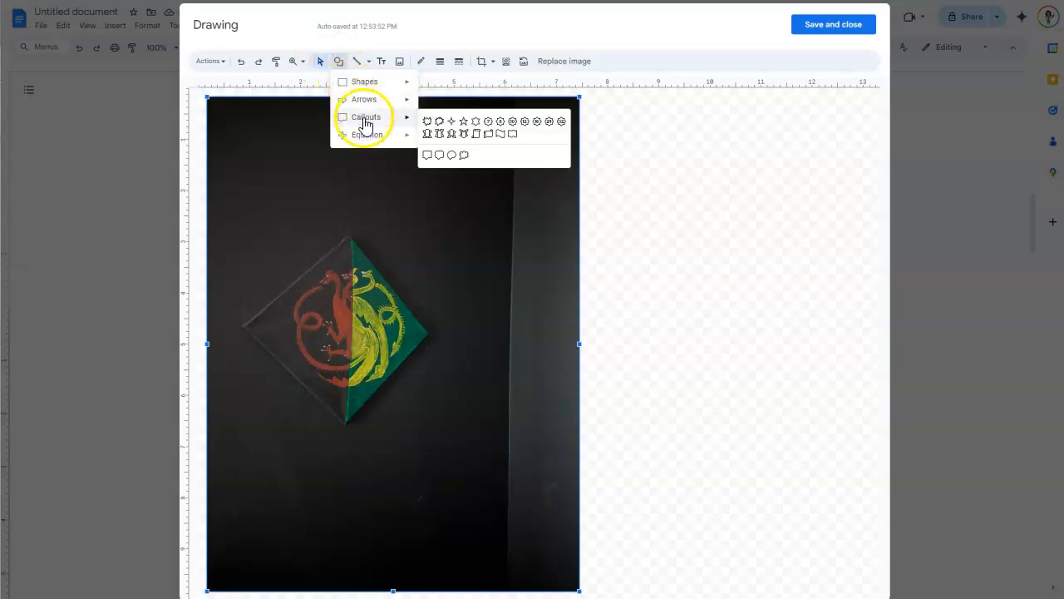
{"action": "left_click", "coordinate": [427, 156]}
{"action": "left_click_drag", "start_coordinate": [477, 218], "coordinate": [460, 233]}
{"action": "left_click_drag", "start_coordinate": [371, 260], "coordinate": [374, 294]}
{"action": "left_click", "coordinate": [426, 243]}
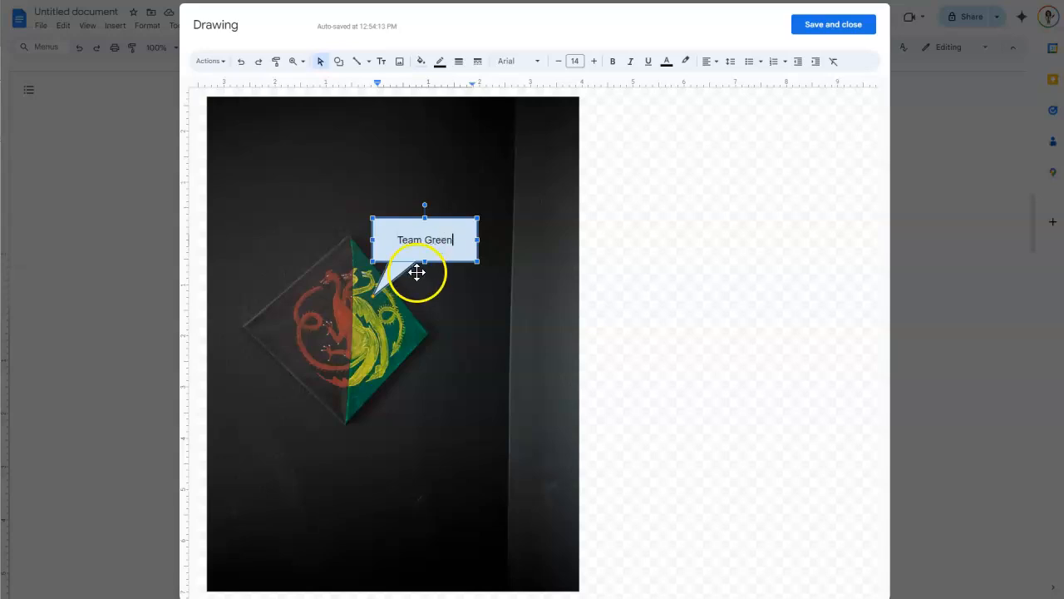
{"action": "left_click", "coordinate": [453, 288]}
Duplicate the "Team Green" callout, place the copy above the emblem's red half with its pointer on the red dragon, and relabel it "The Blacks".
{"action": "left_click", "coordinate": [391, 224]}
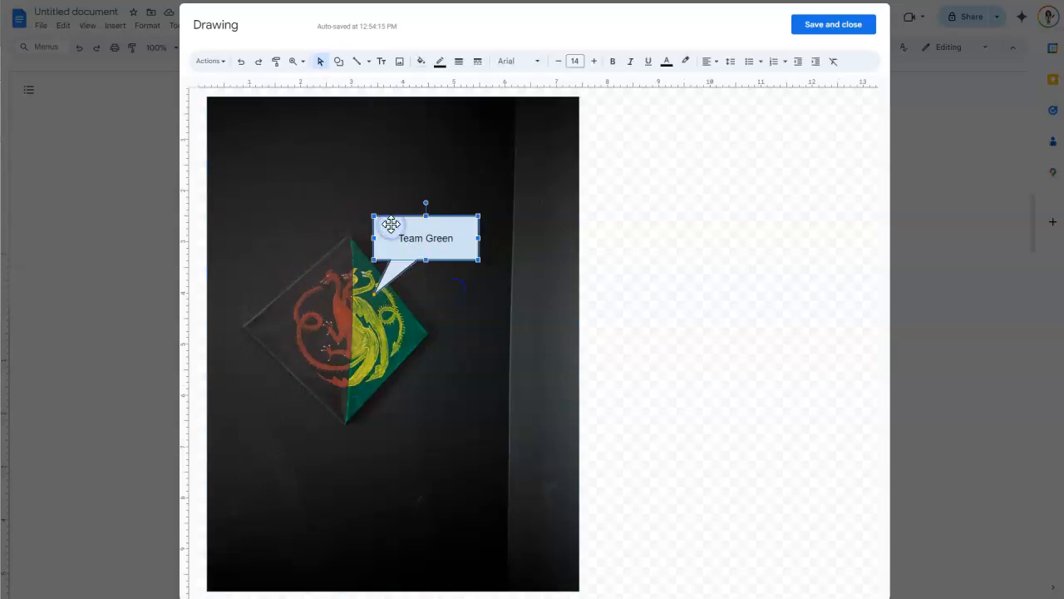
{"action": "left_click_drag", "start_coordinate": [391, 225], "coordinate": [247, 218]}
{"action": "left_click_drag", "start_coordinate": [316, 305], "coordinate": [322, 291]}
{"action": "left_click", "coordinate": [274, 230]}
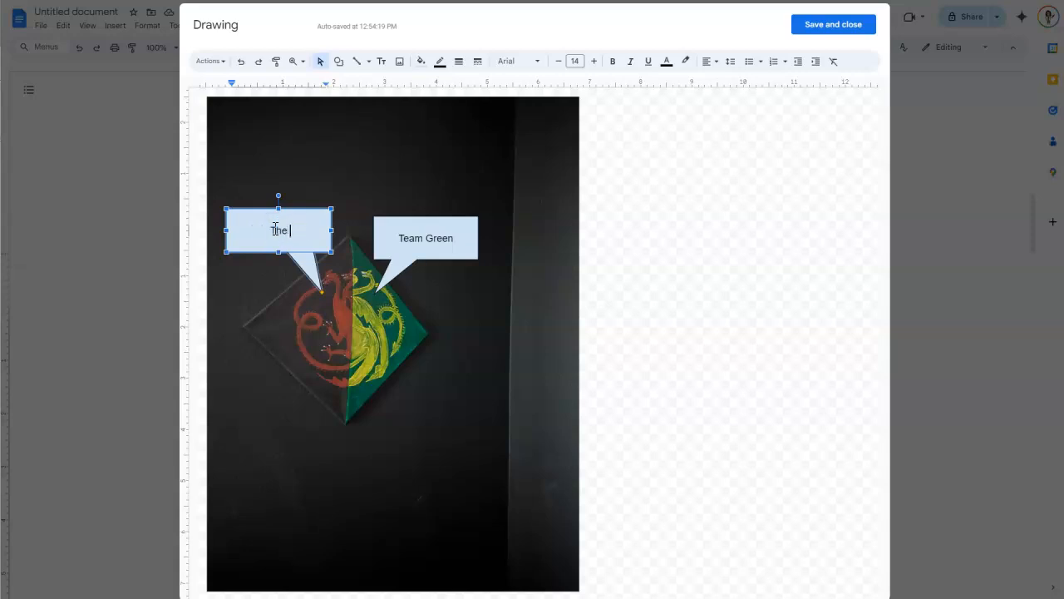
{"action": "type", "text": "The Blacks"}
{"action": "left_click", "coordinate": [437, 369]}
Move "The Blacks" callout slightly up and the "Team Green" callout outward so their pointers clear the dragon heads.
{"action": "left_click_drag", "start_coordinate": [299, 243], "coordinate": [297, 222]}
{"action": "left_click_drag", "start_coordinate": [440, 248], "coordinate": [464, 256]}
{"action": "left_click", "coordinate": [490, 377]}
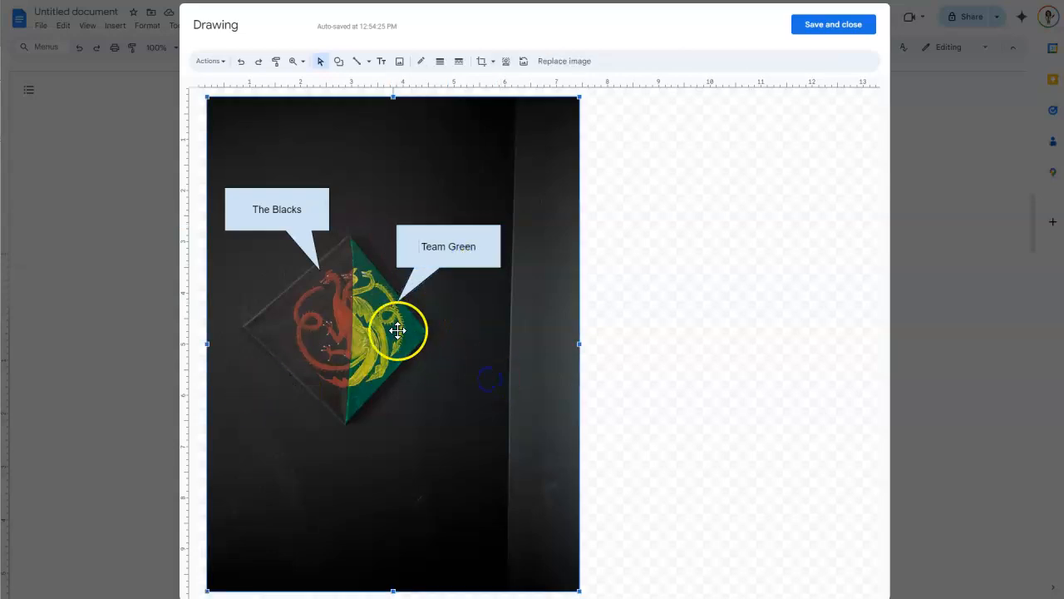
Draw a circle around the dragon heads in the upper part of the emblem and make its fill transparent.
{"action": "left_click", "coordinate": [338, 61]}
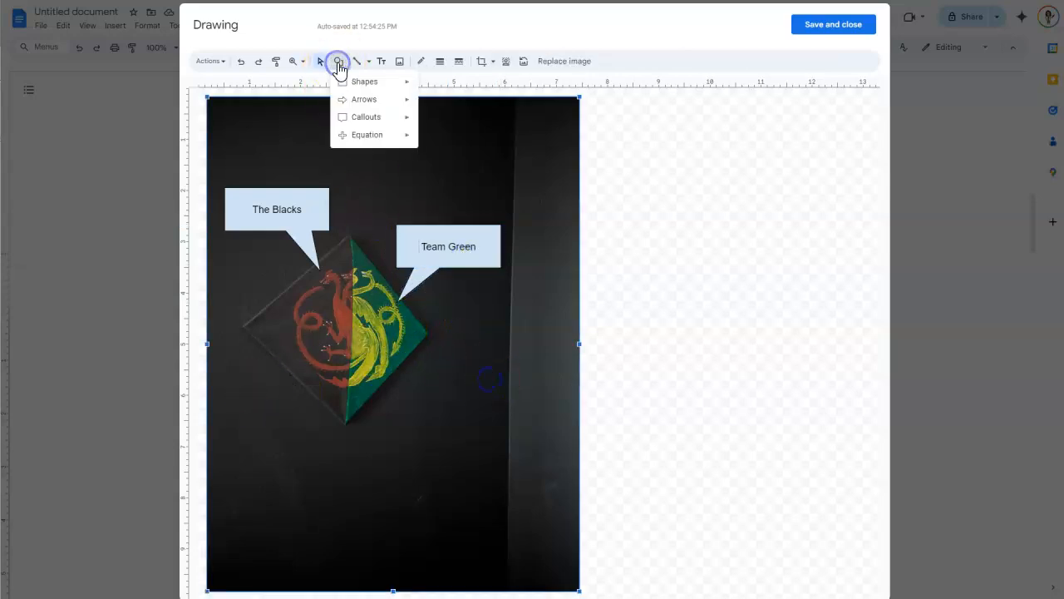
{"action": "mouse_move", "coordinate": [353, 82]}
{"action": "left_click", "coordinate": [428, 107]}
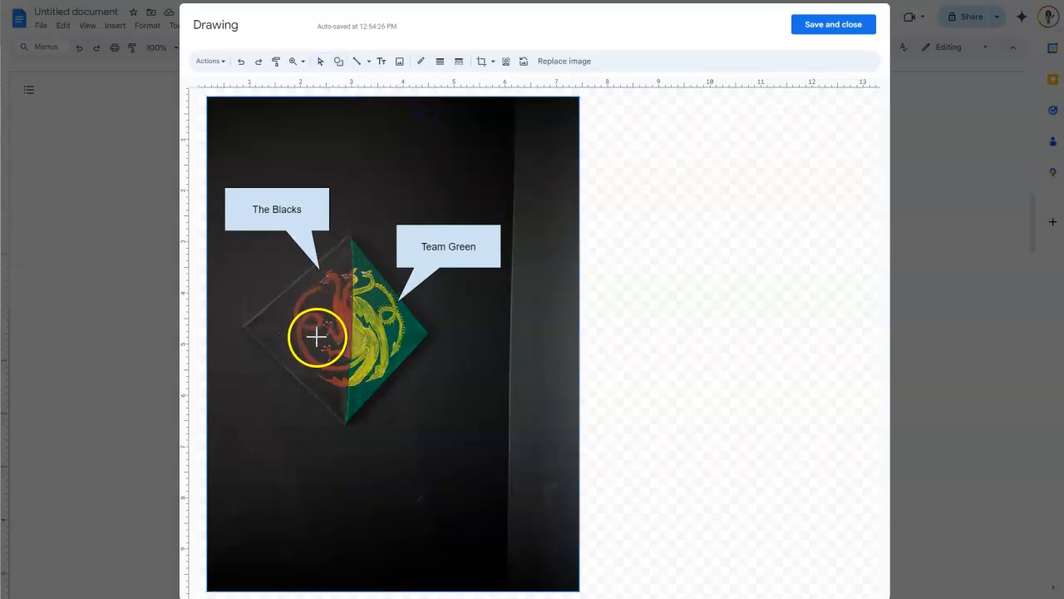
{"action": "left_click_drag", "start_coordinate": [325, 259], "coordinate": [326, 258]}
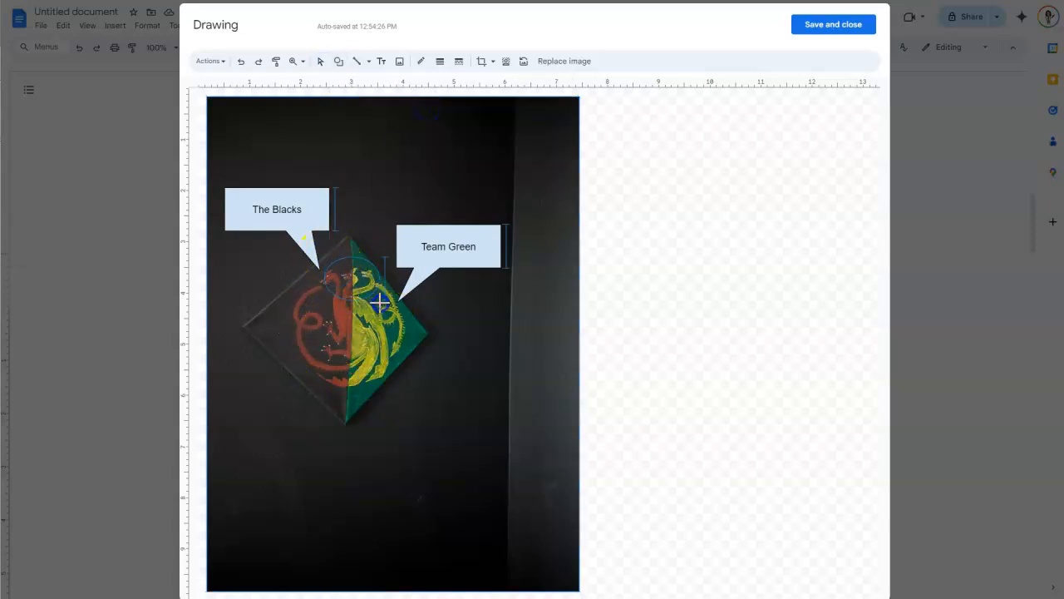
{"action": "left_click_drag", "start_coordinate": [380, 301], "coordinate": [380, 308]}
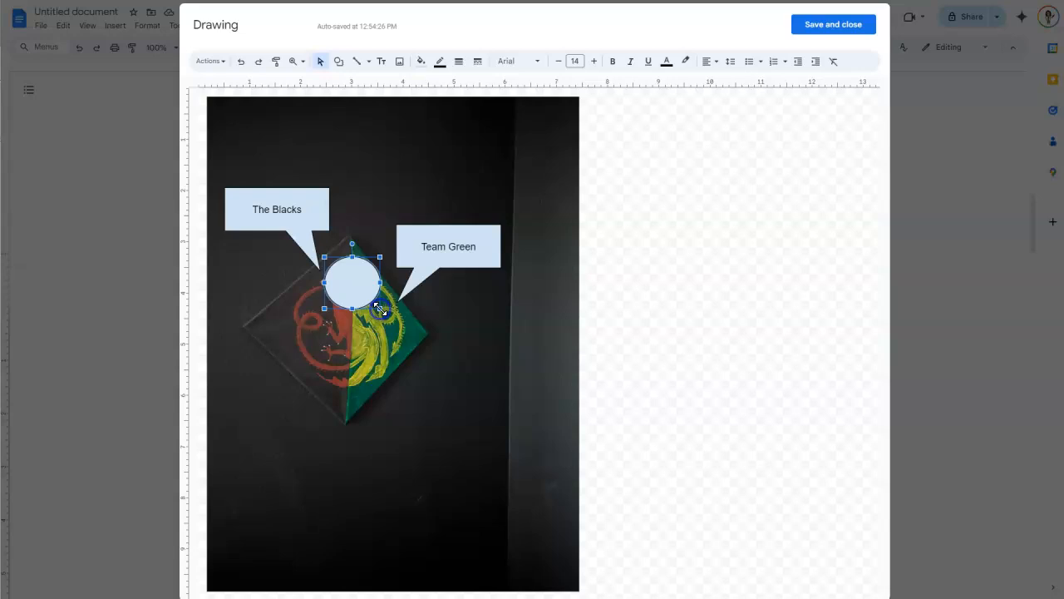
{"action": "left_click", "coordinate": [421, 67]}
{"action": "left_click", "coordinate": [479, 253]}
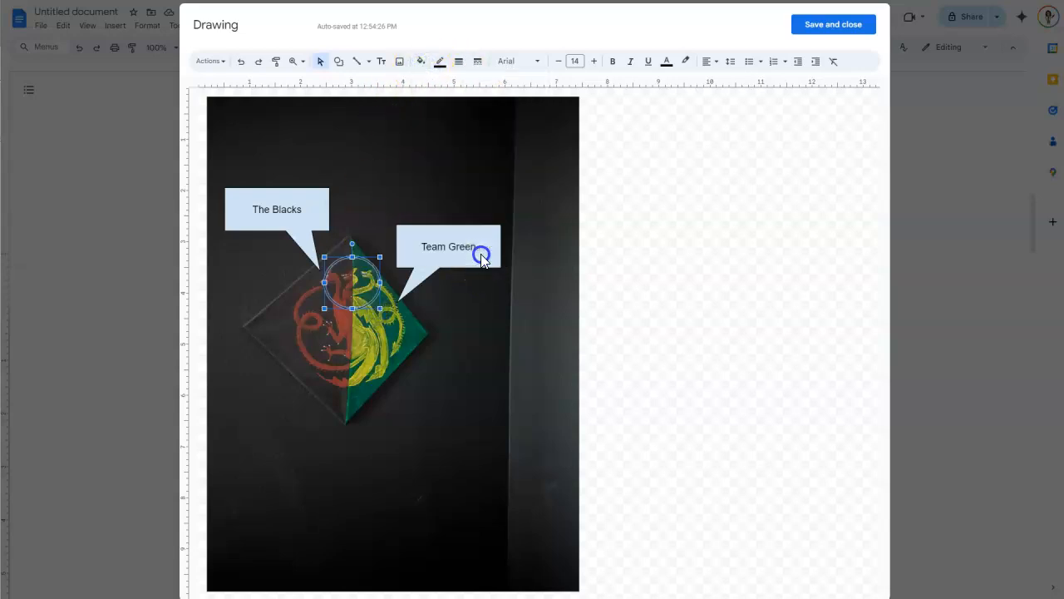
Give the circle around the dragon heads a yellow outline with a 12px weight.
{"action": "left_click", "coordinate": [441, 68]}
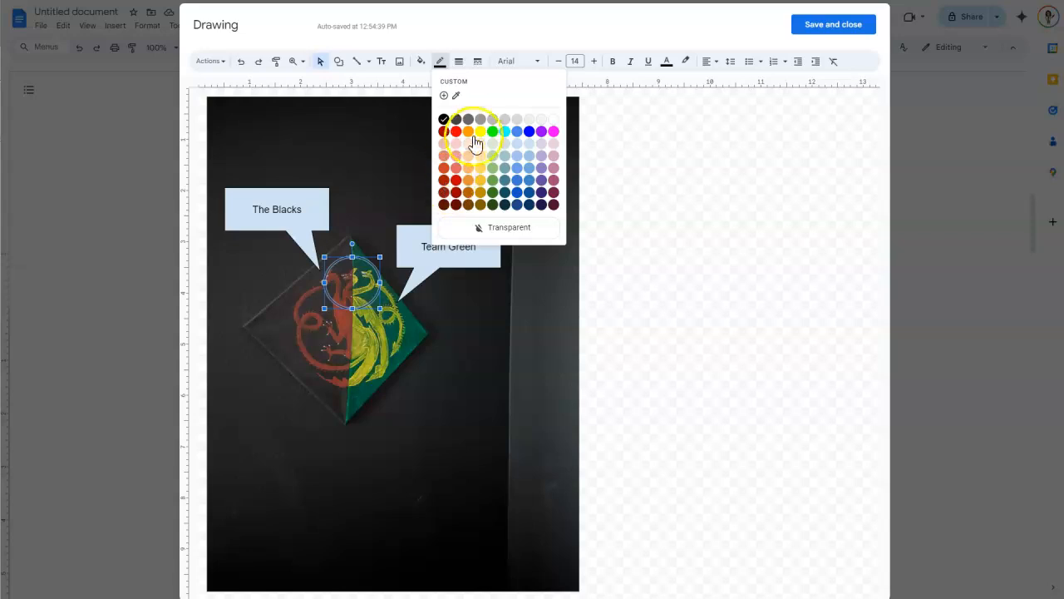
{"action": "left_click", "coordinate": [480, 131]}
{"action": "left_click", "coordinate": [439, 63]}
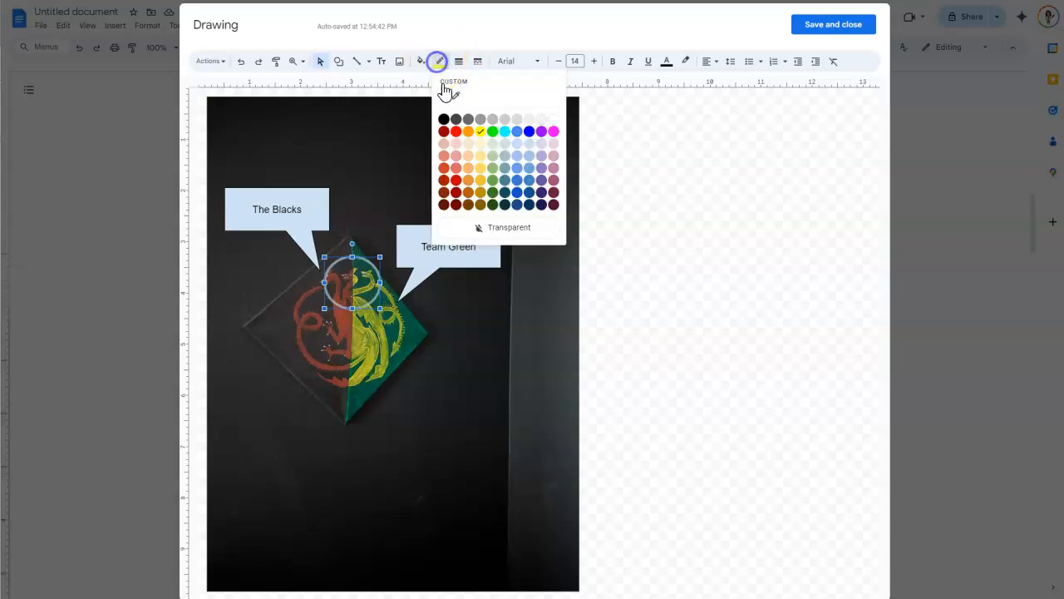
{"action": "left_click", "coordinate": [458, 60]}
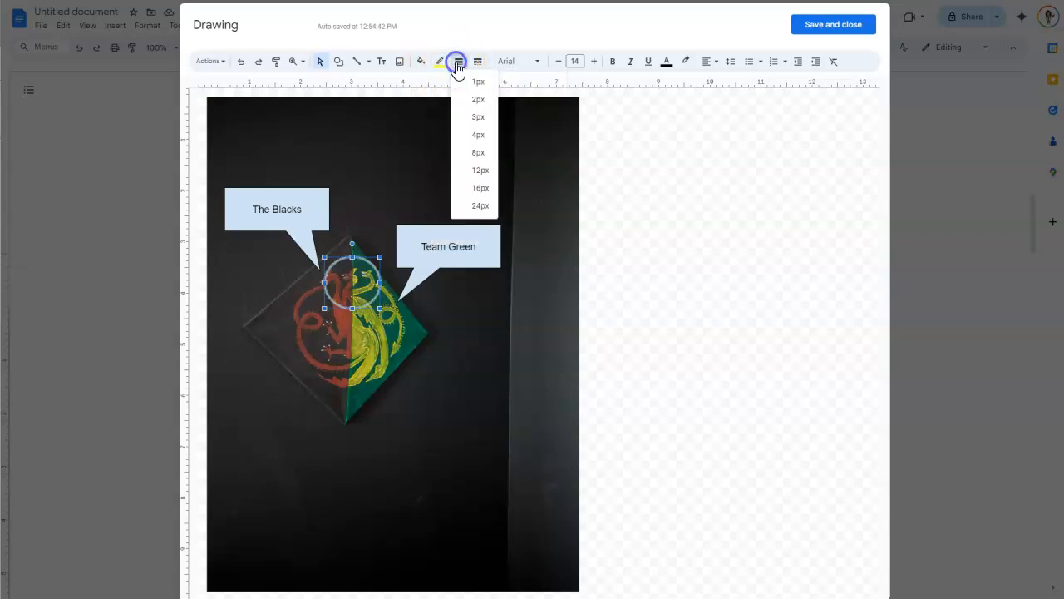
{"action": "left_click", "coordinate": [473, 166]}
{"action": "left_click", "coordinate": [402, 193]}
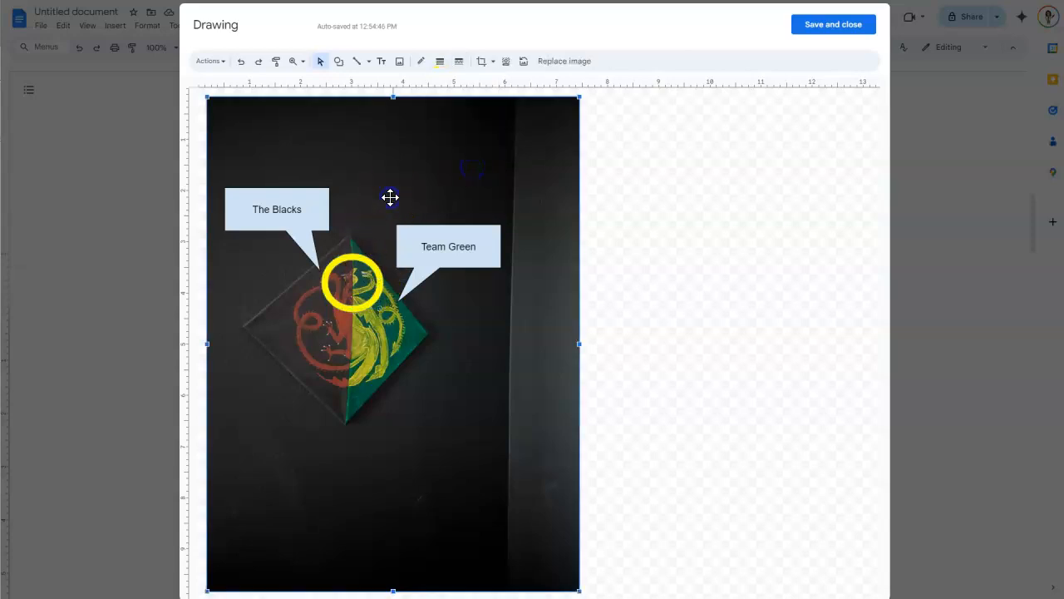
Add a text box above the callouts reading "The three headed dragon sigil adapted for each team." and check its spelling.
{"action": "left_click", "coordinate": [384, 63]}
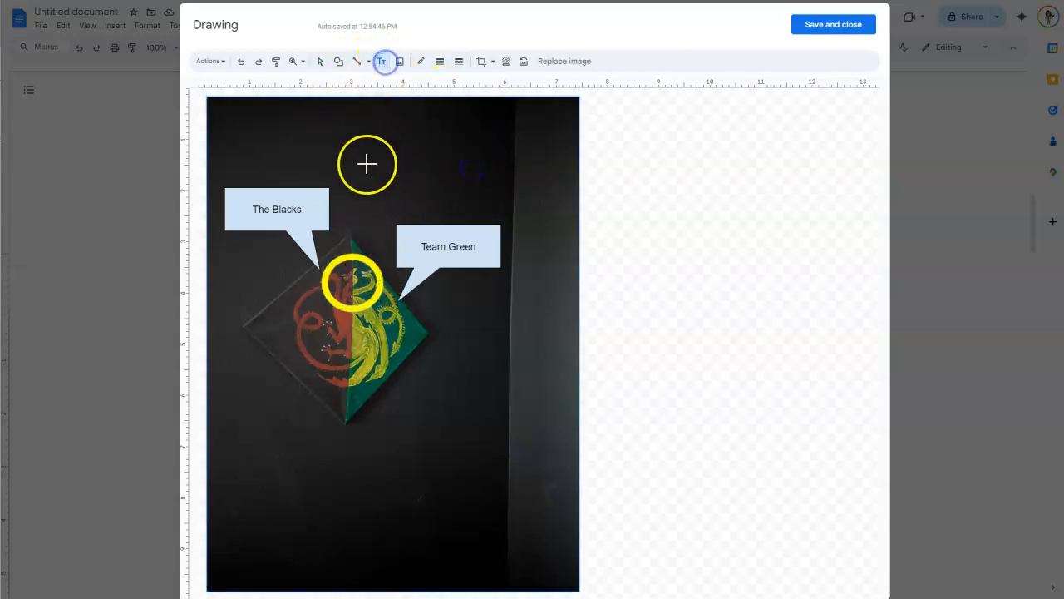
{"action": "left_click_drag", "start_coordinate": [354, 147], "coordinate": [496, 187]}
{"action": "left_click", "coordinate": [425, 179]}
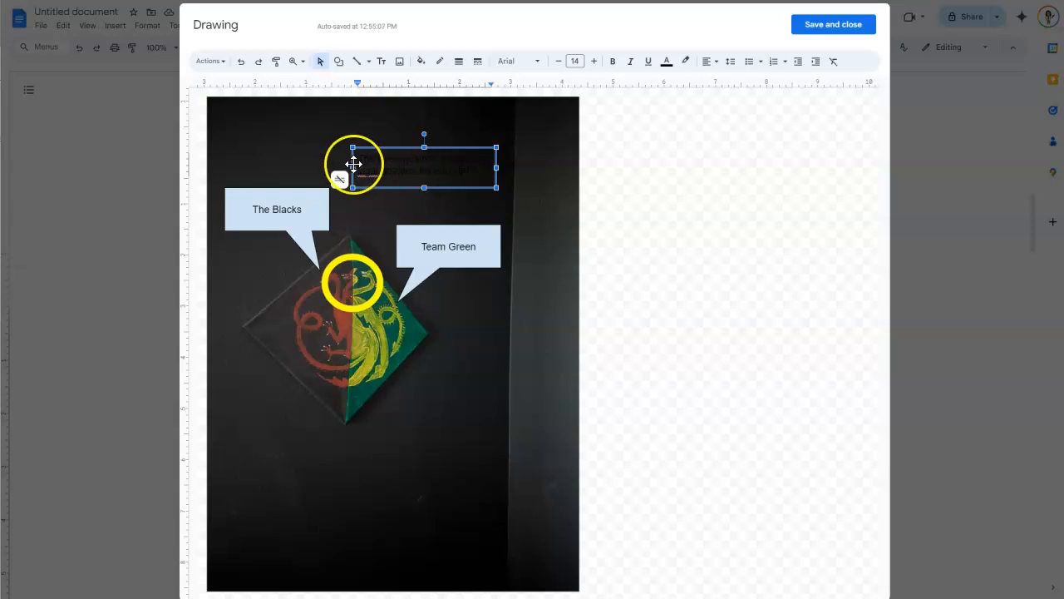
{"action": "right_click", "coordinate": [368, 176]}
{"action": "left_click", "coordinate": [419, 204]}
{"action": "right_click", "coordinate": [443, 176]}
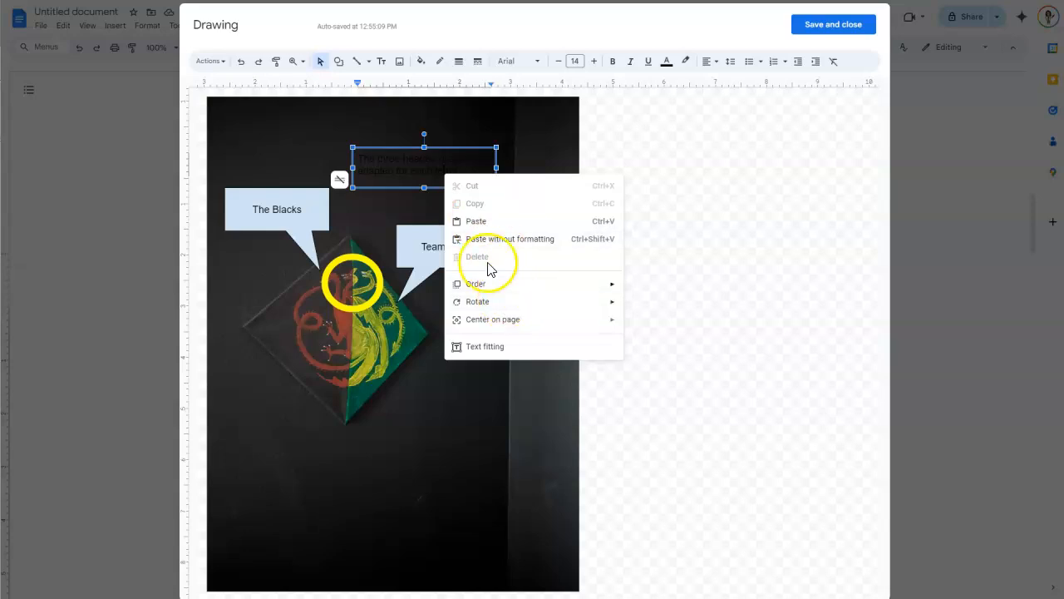
{"action": "left_click", "coordinate": [440, 181]}
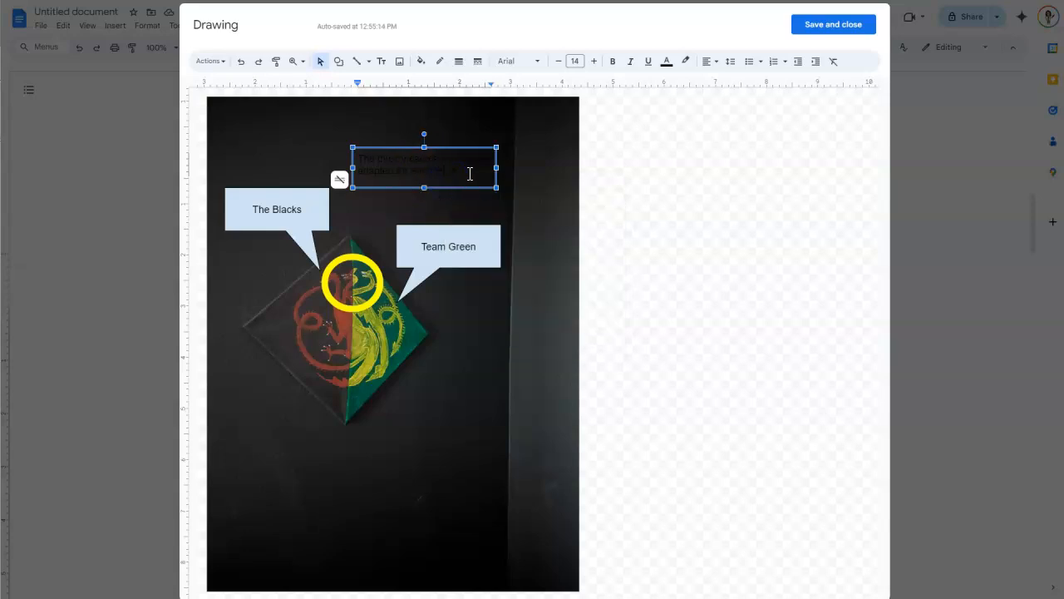
{"action": "left_click", "coordinate": [453, 203]}
{"action": "left_click", "coordinate": [449, 168]}
{"action": "left_click", "coordinate": [446, 146]}
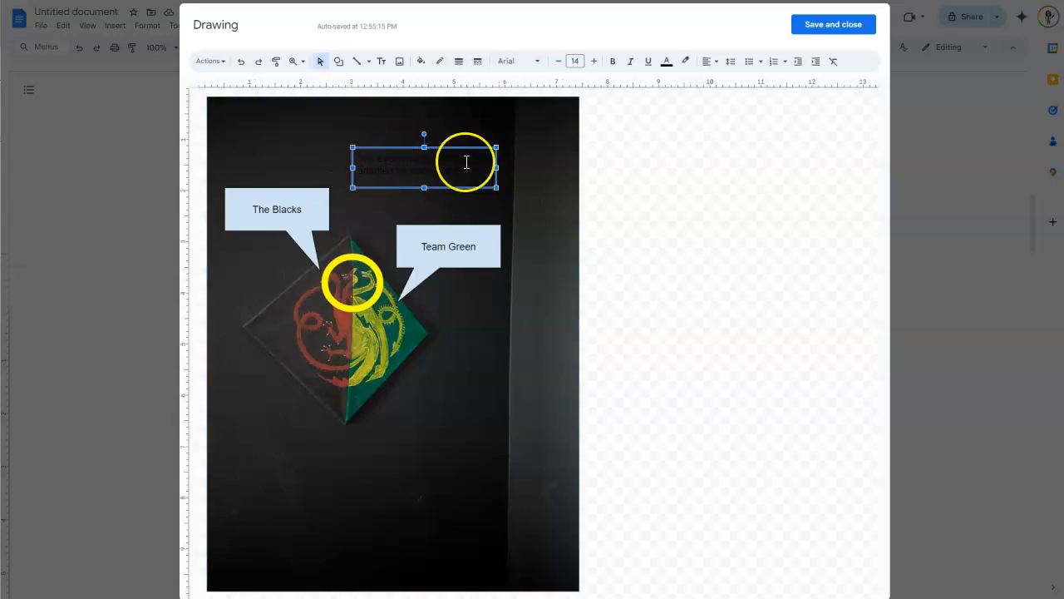
Fill the text box about the three headed dragon sigil with light gray.
{"action": "left_click", "coordinate": [421, 63]}
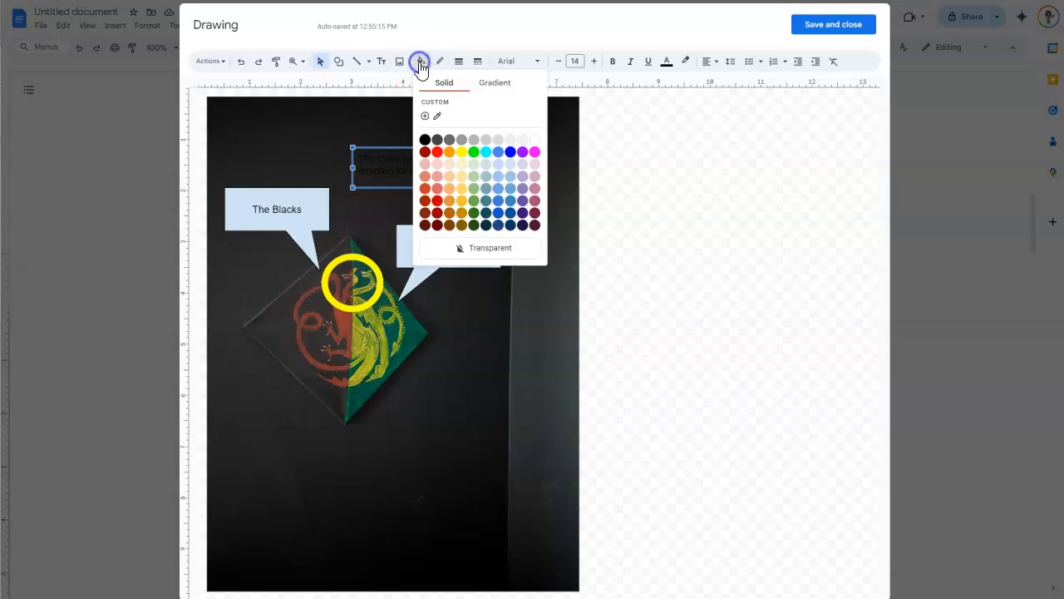
{"action": "left_click", "coordinate": [511, 140]}
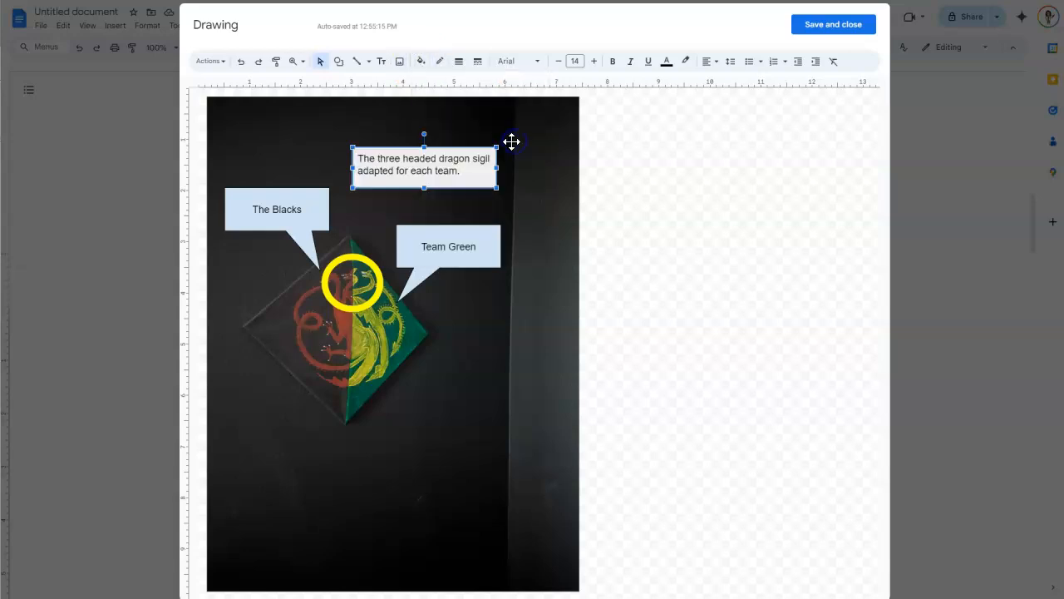
{"action": "left_click", "coordinate": [484, 378]}
Draw an arrow from the text box's bottom center to the yellow circle, and move the text box up above the circle.
{"action": "left_click", "coordinate": [355, 62]}
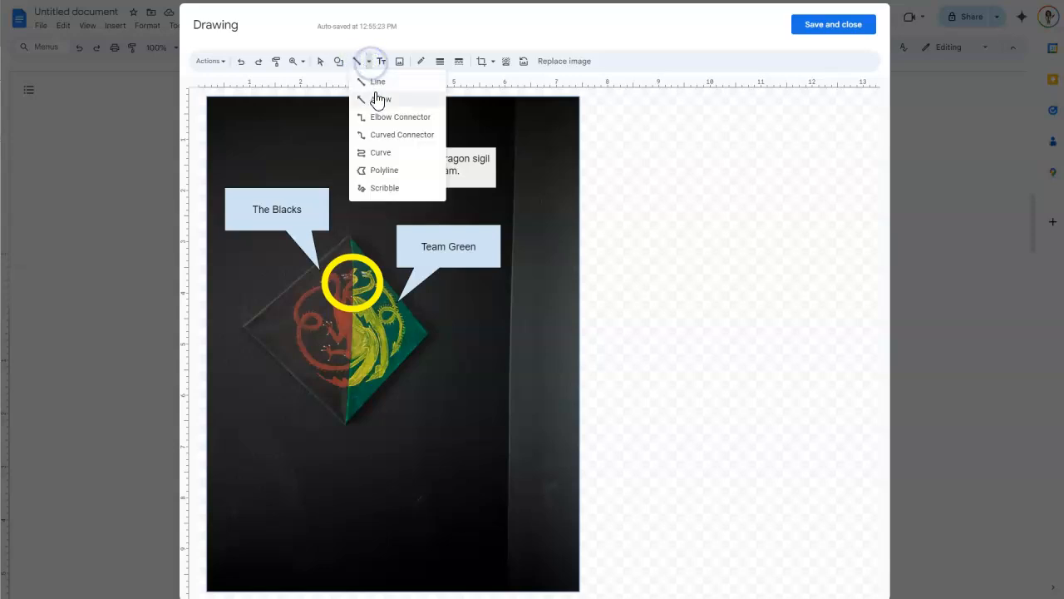
{"action": "left_click", "coordinate": [377, 98]}
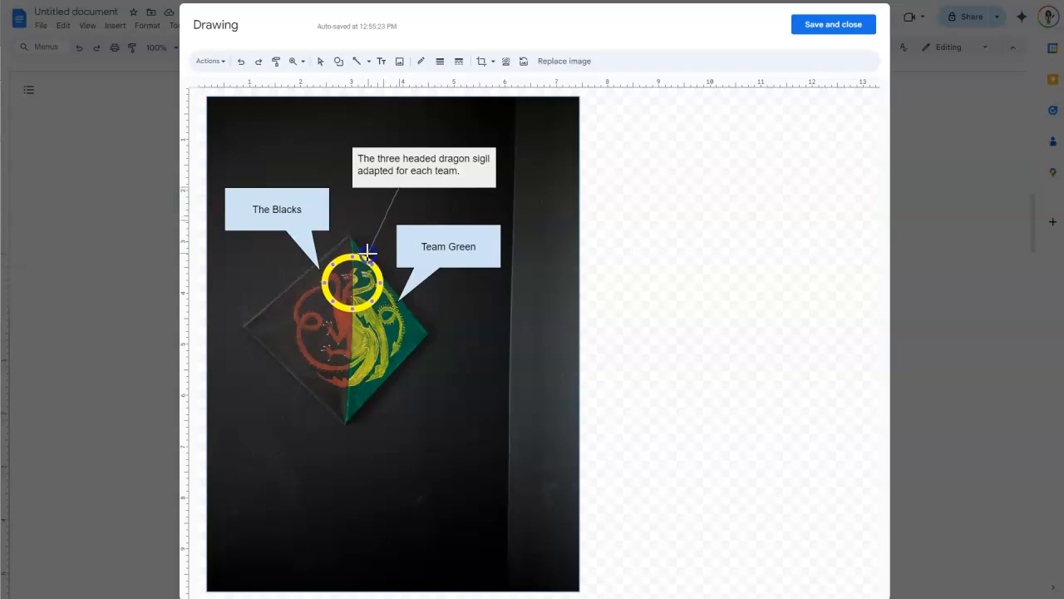
{"action": "left_click_drag", "start_coordinate": [367, 255], "coordinate": [367, 255]}
{"action": "left_click", "coordinate": [399, 188]}
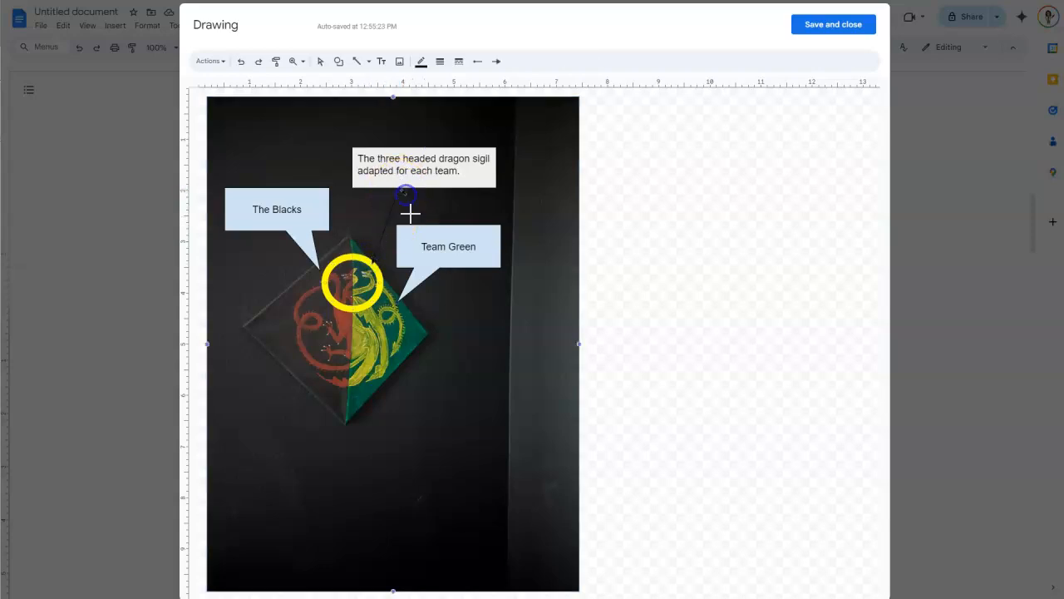
{"action": "key", "text": "Delete"}
{"action": "left_click", "coordinate": [424, 186]}
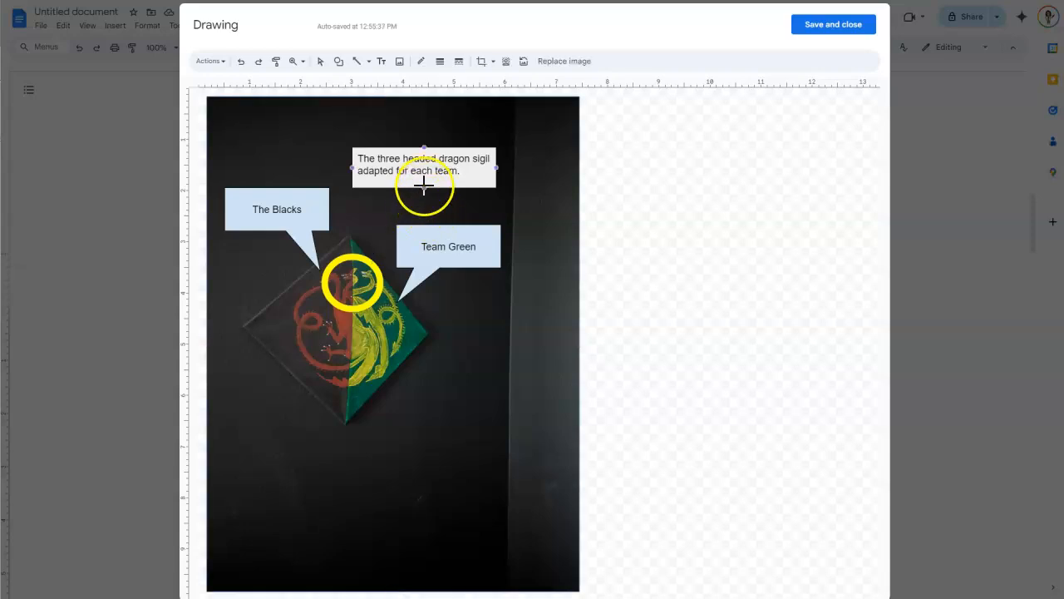
{"action": "left_click_drag", "start_coordinate": [371, 260], "coordinate": [371, 260]}
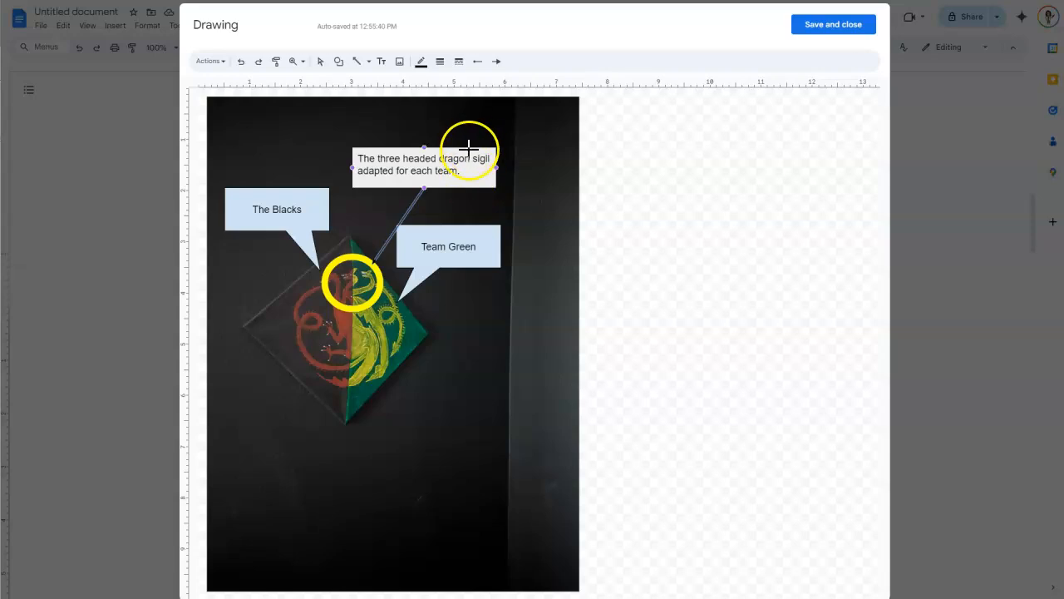
{"action": "left_click_drag", "start_coordinate": [477, 340], "coordinate": [530, 392]}
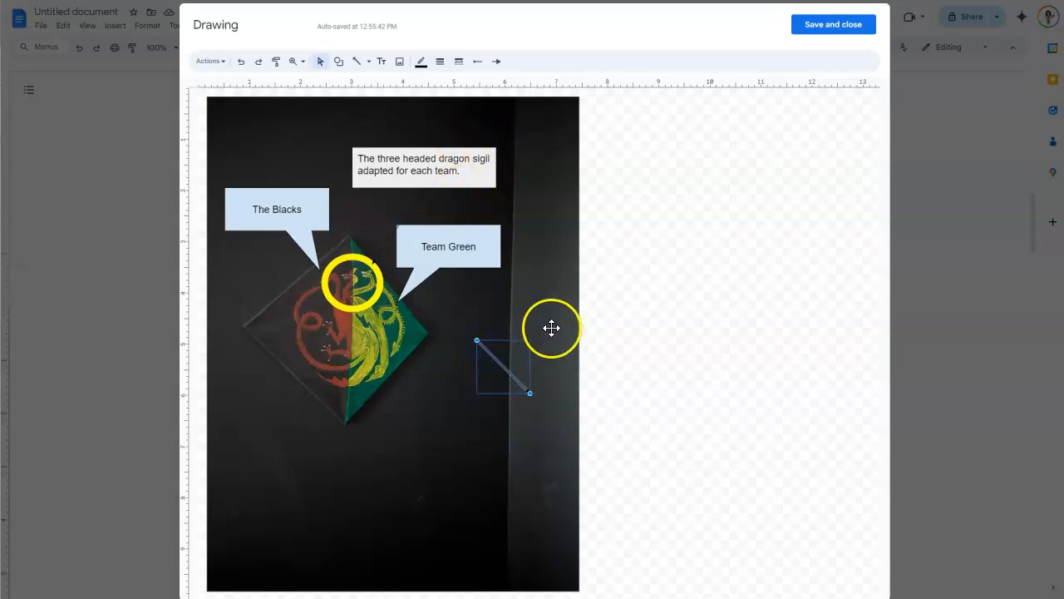
{"action": "left_click_drag", "start_coordinate": [455, 151], "coordinate": [405, 123]}
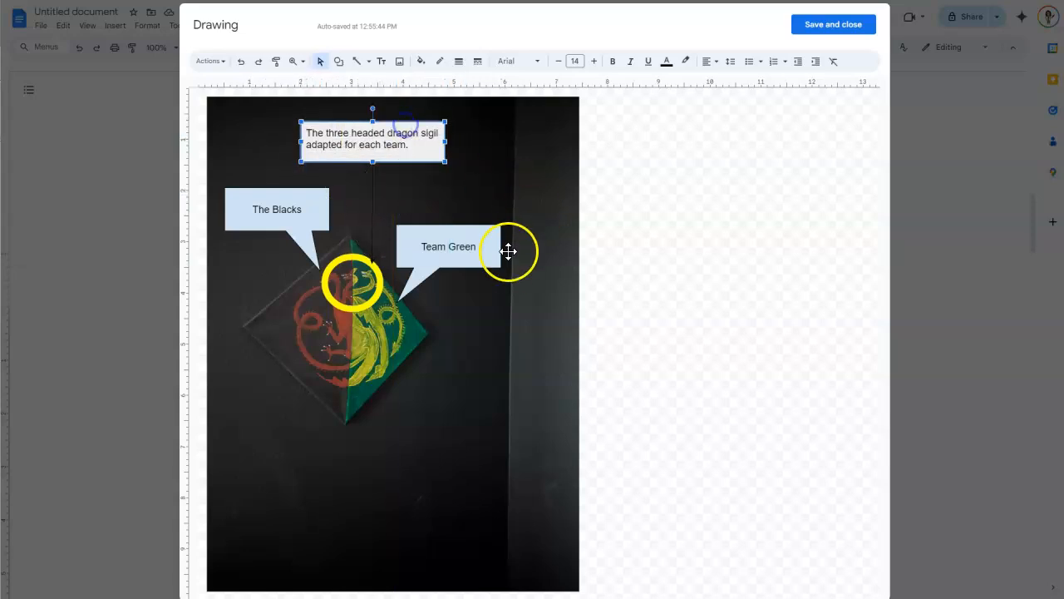
Set the arrow's weight to 8px and its color to yellow, and save the finished drawing into the document.
{"action": "left_click", "coordinate": [371, 194]}
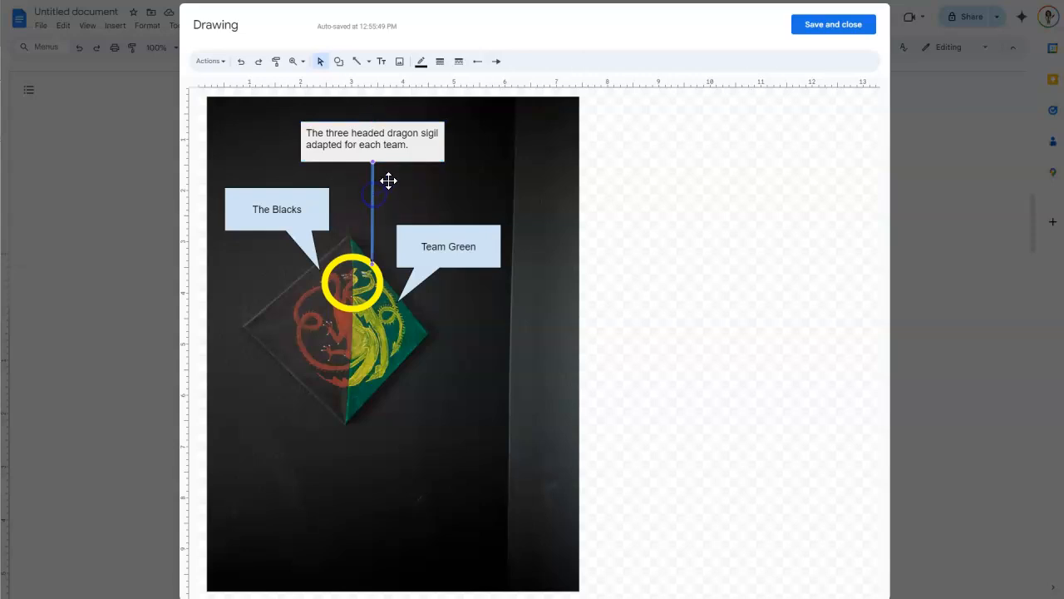
{"action": "left_click", "coordinate": [439, 63]}
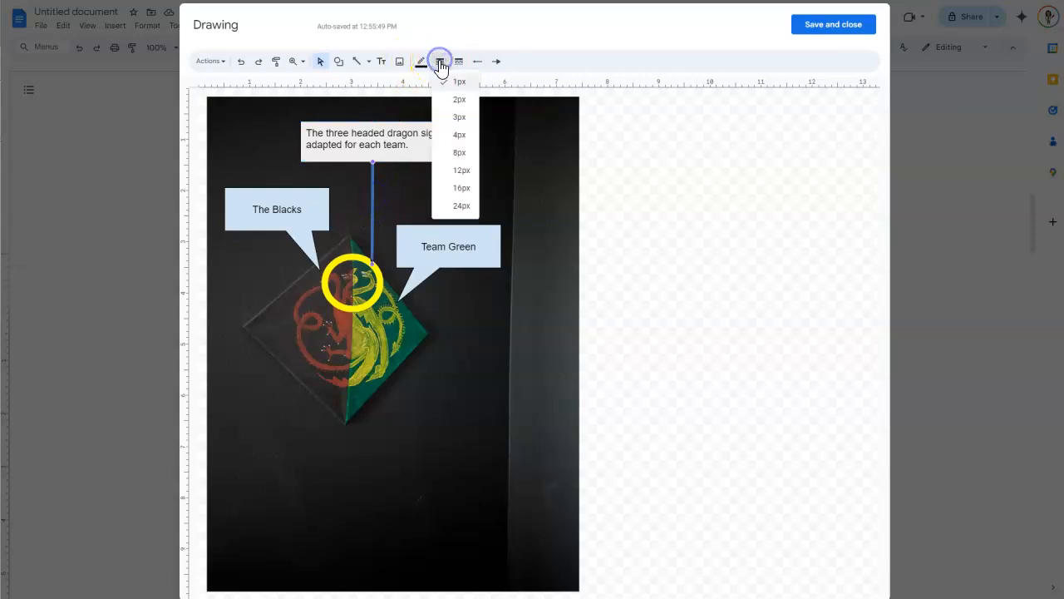
{"action": "left_click", "coordinate": [443, 171]}
{"action": "left_click", "coordinate": [440, 61]}
{"action": "left_click", "coordinate": [459, 153]}
{"action": "left_click", "coordinate": [421, 62]}
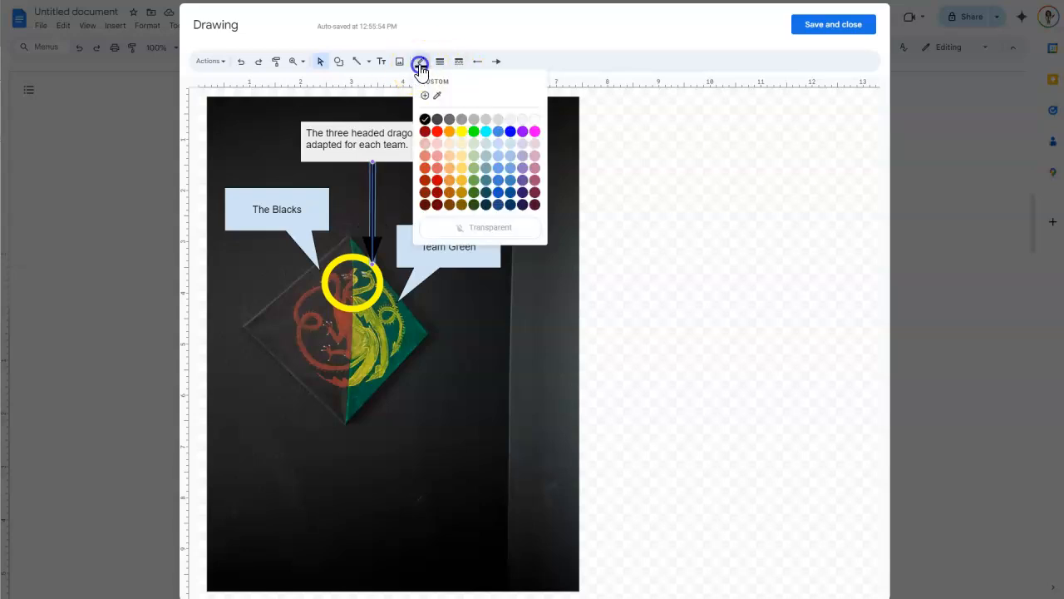
{"action": "left_click", "coordinate": [461, 133]}
{"action": "left_click", "coordinate": [433, 428]}
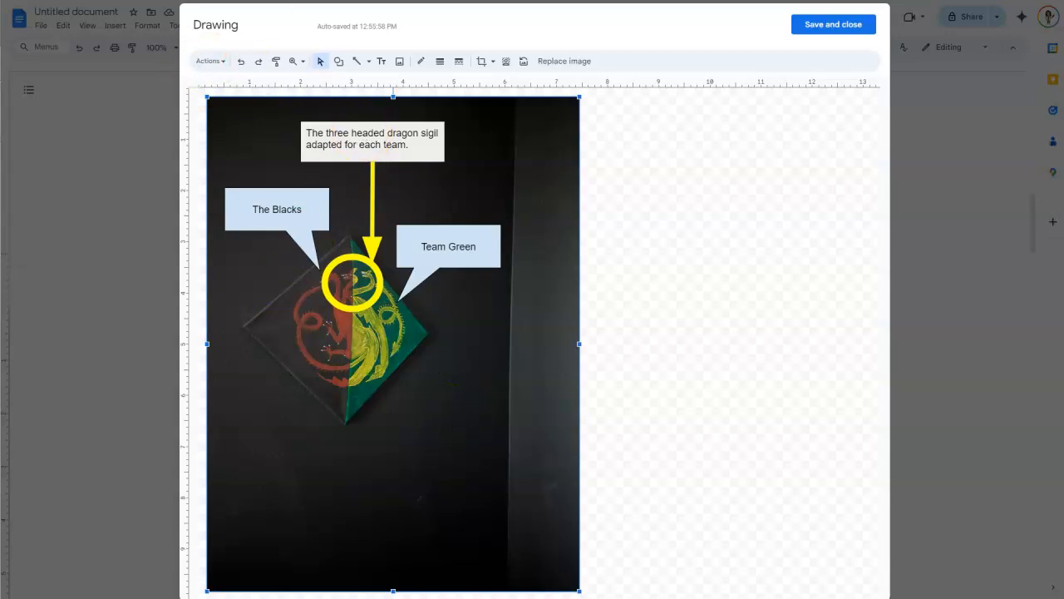
{"action": "left_click", "coordinate": [827, 27]}
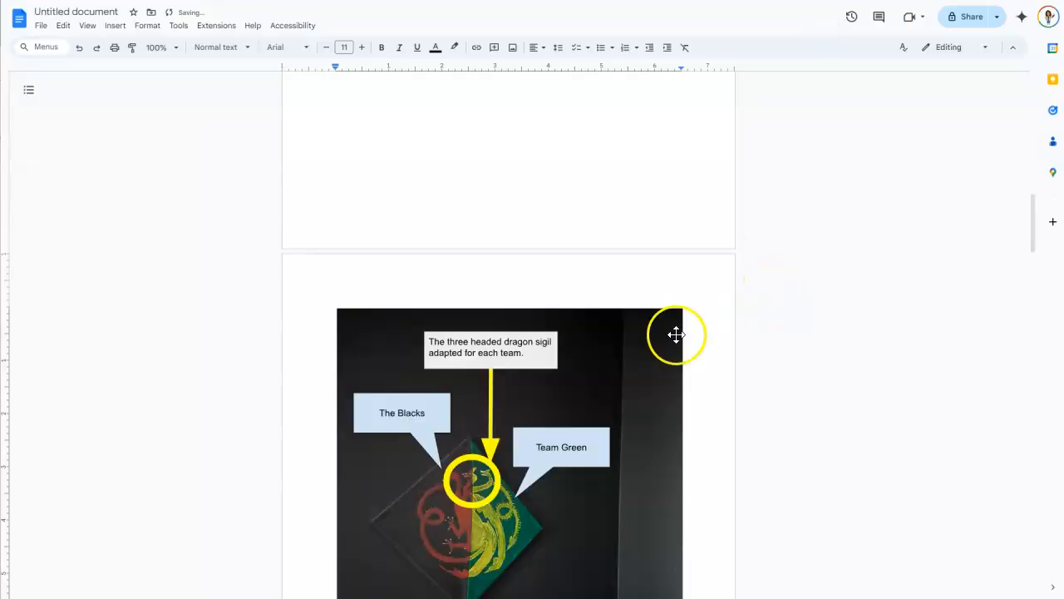
Shrink the annotated dragon sigil drawing proportionally to about 5 inches wide and deselect it.
{"action": "scroll", "coordinate": [674, 333], "scroll_direction": "down", "scroll_amount": 3}
{"action": "left_click", "coordinate": [501, 261]}
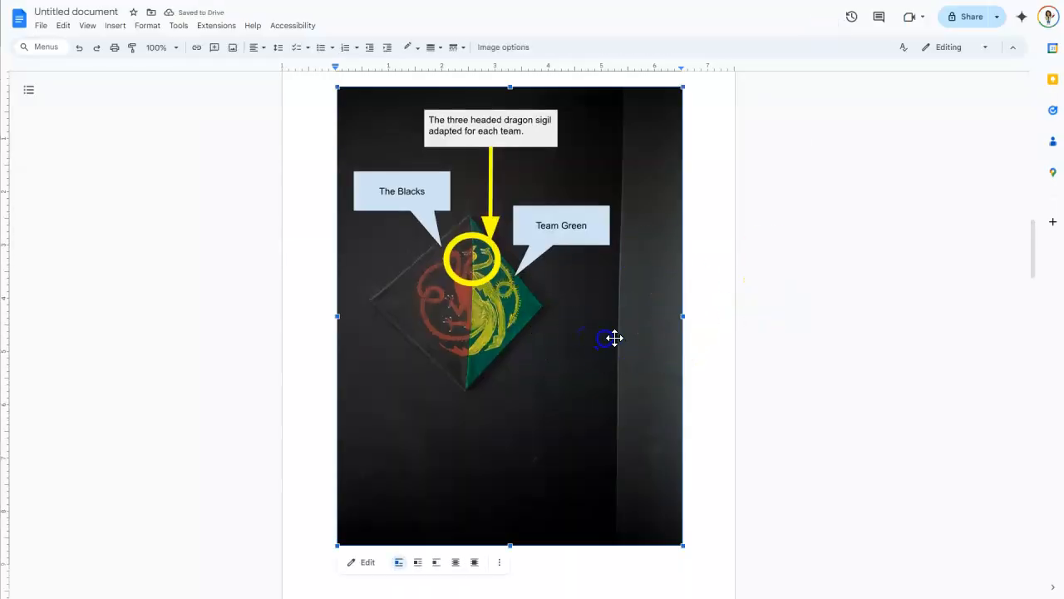
{"action": "left_click_drag", "start_coordinate": [683, 544], "coordinate": [633, 437]}
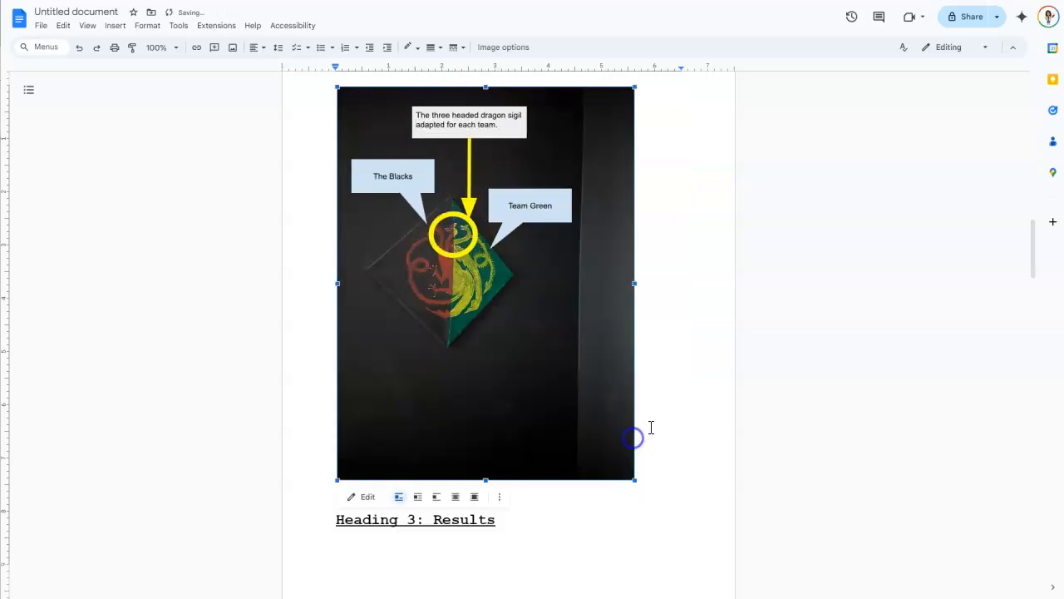
{"action": "left_click_drag", "start_coordinate": [635, 477], "coordinate": [601, 435]}
{"action": "scroll", "coordinate": [670, 424], "scroll_direction": "up", "scroll_amount": 2}
{"action": "left_click", "coordinate": [677, 381]}
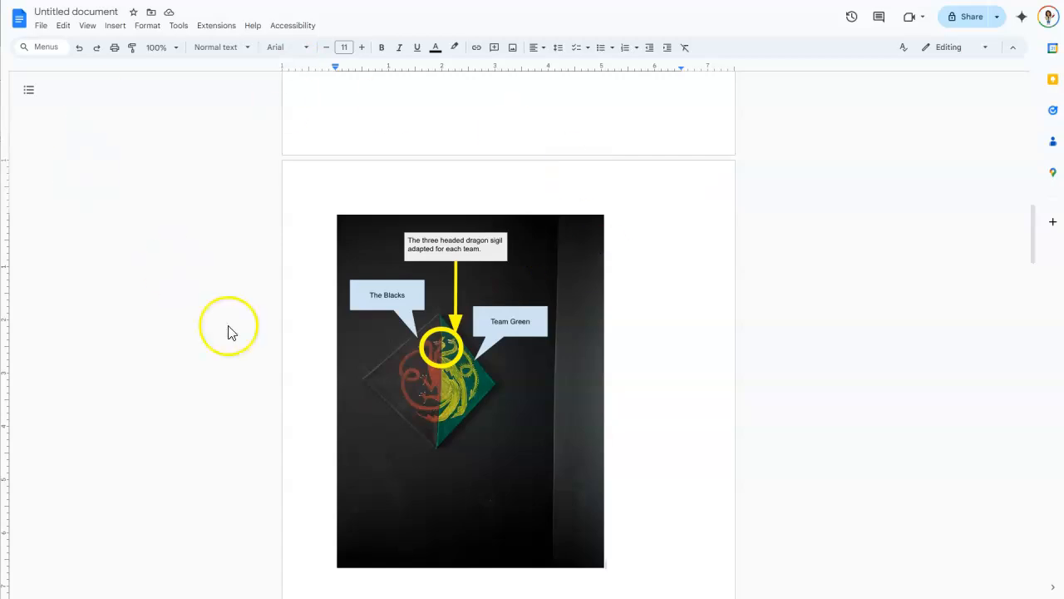
{"action": "scroll", "coordinate": [610, 435], "scroll_direction": "down", "scroll_amount": 2}
{"action": "scroll", "coordinate": [639, 378], "scroll_direction": "up", "scroll_amount": 3}
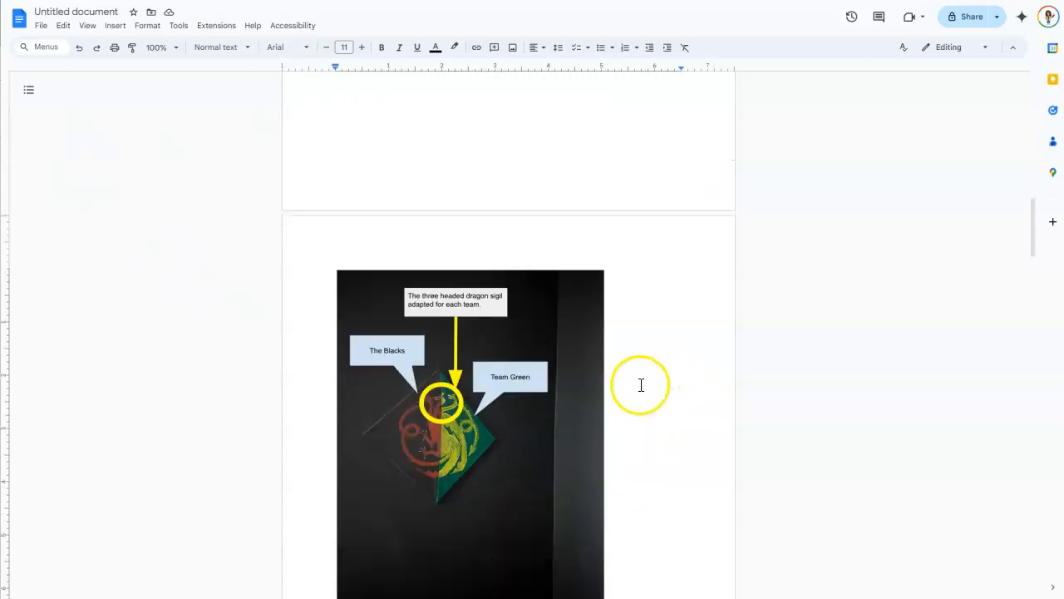
{"action": "scroll", "coordinate": [636, 366], "scroll_direction": "up", "scroll_amount": 6}
{"action": "scroll", "coordinate": [633, 370], "scroll_direction": "up", "scroll_amount": 8}
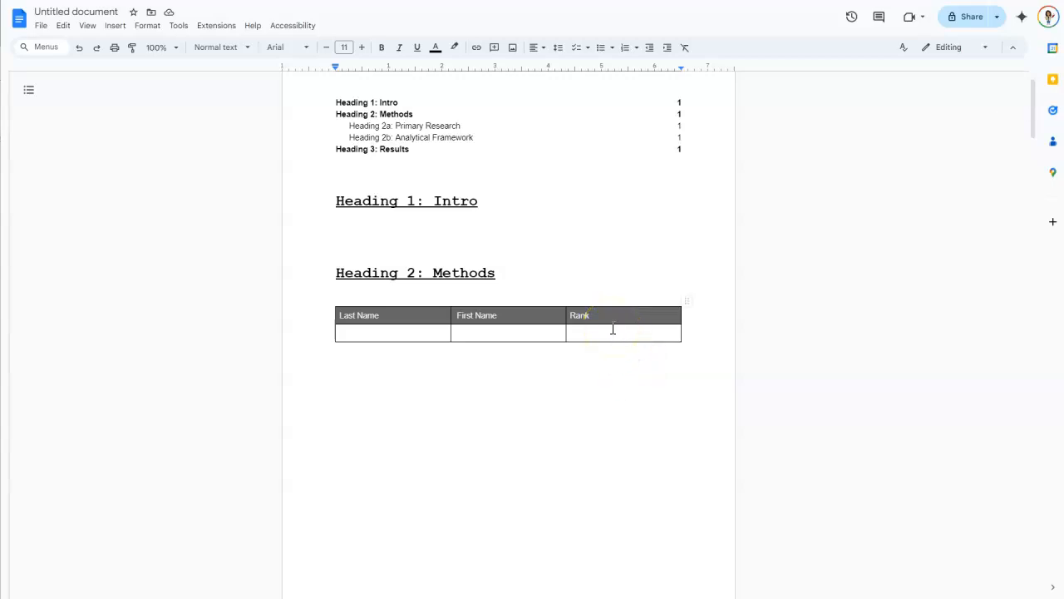
{"action": "scroll", "coordinate": [619, 340], "scroll_direction": "up", "scroll_amount": 1}
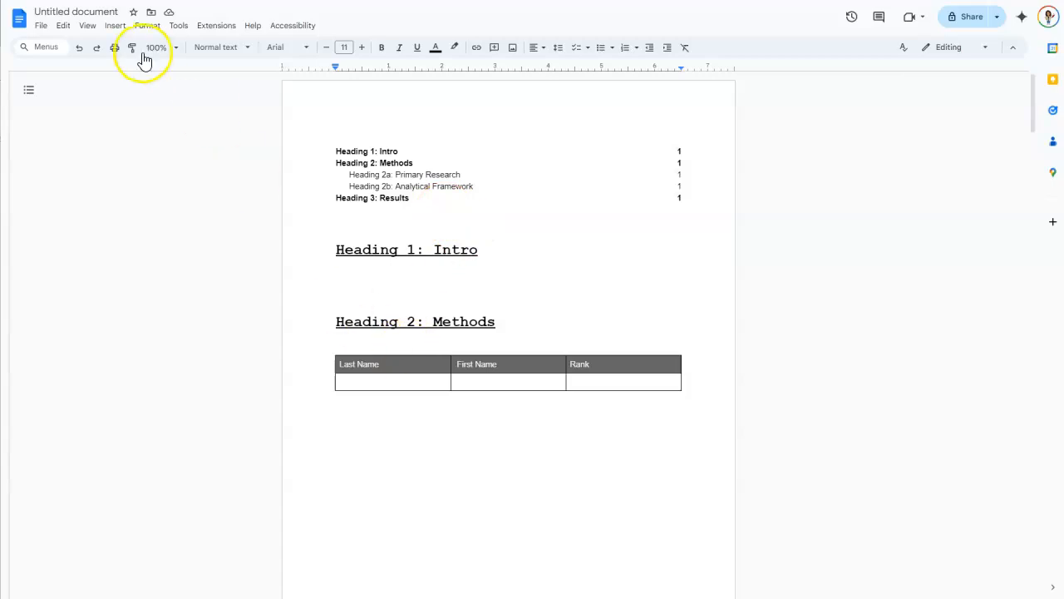
{"action": "left_click", "coordinate": [116, 27]}
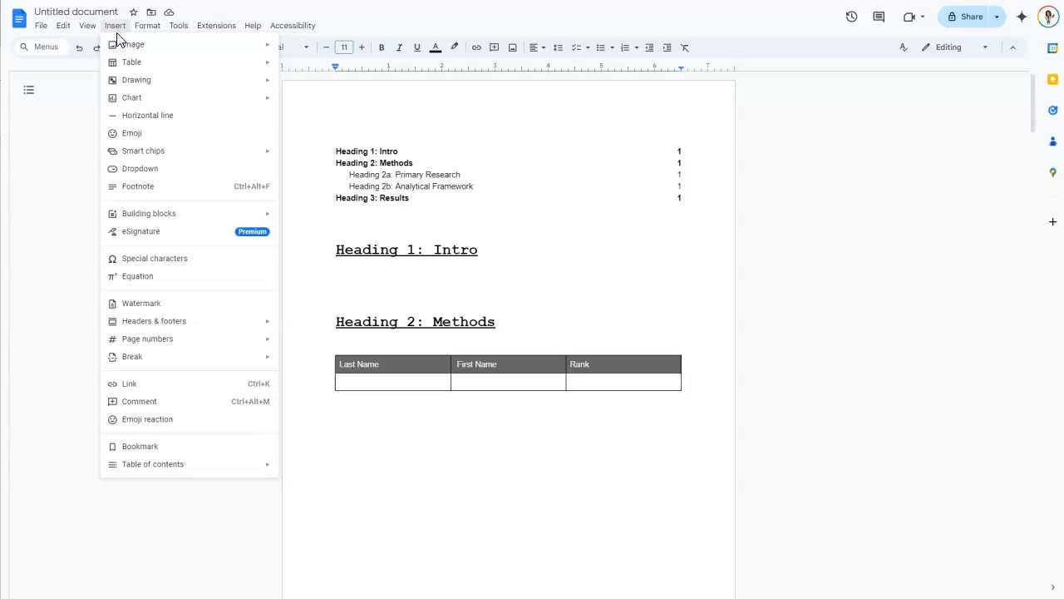
{"action": "mouse_move", "coordinate": [136, 55]}
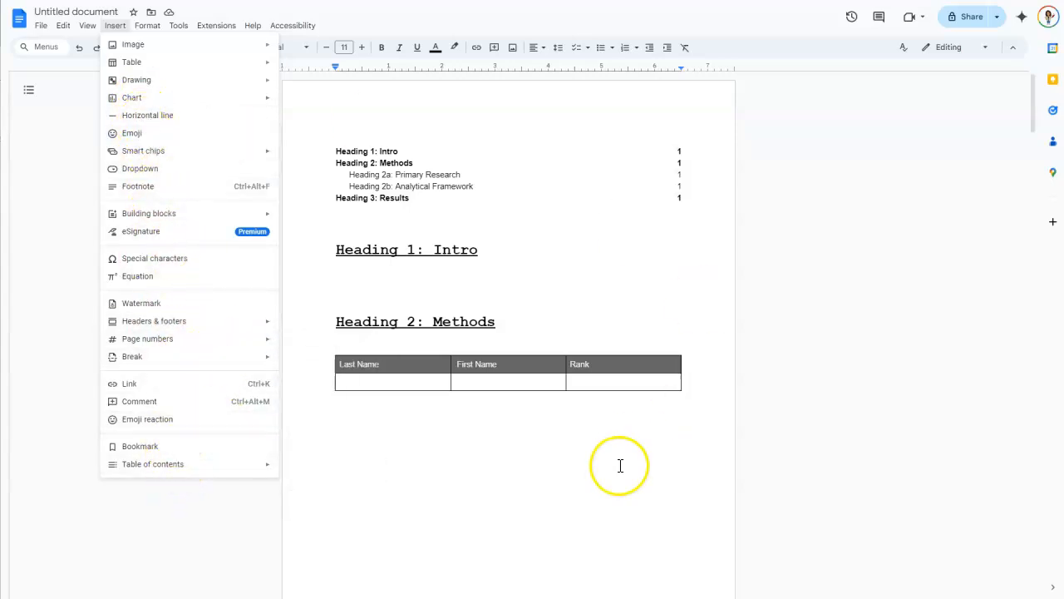
{"action": "left_click", "coordinate": [556, 426]}
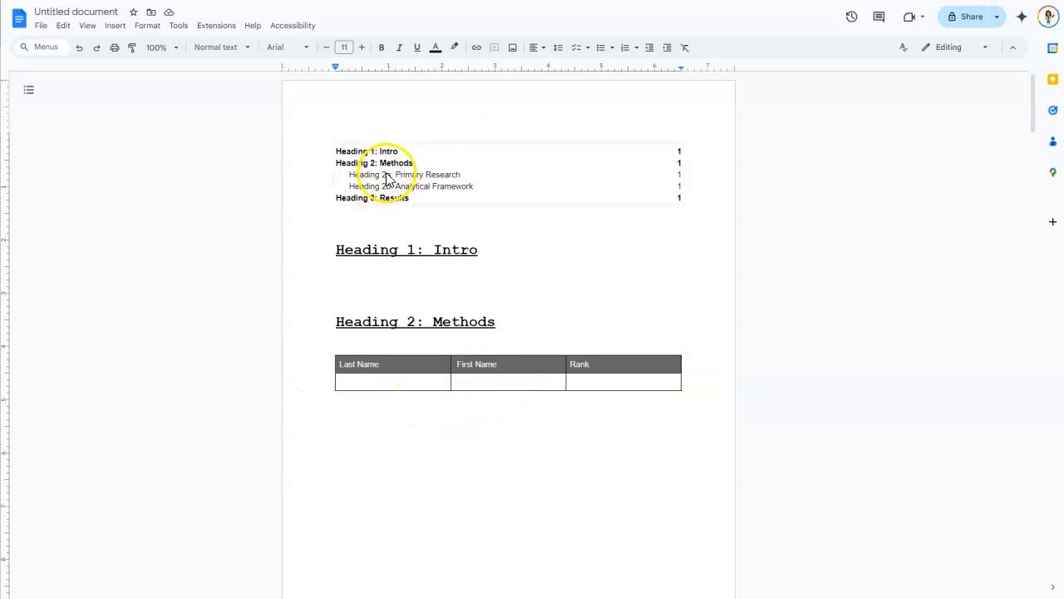
Search the Google Workspace Marketplace for caption add-ons that work with Docs, and close the results.
{"action": "left_click", "coordinate": [213, 30]}
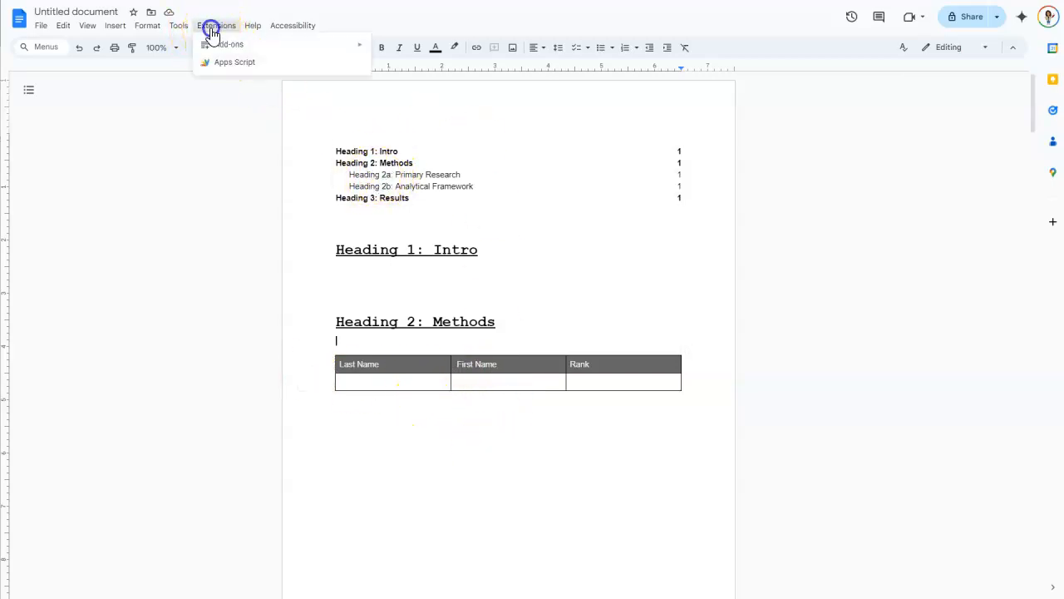
{"action": "mouse_move", "coordinate": [220, 44]}
{"action": "left_click", "coordinate": [430, 51]}
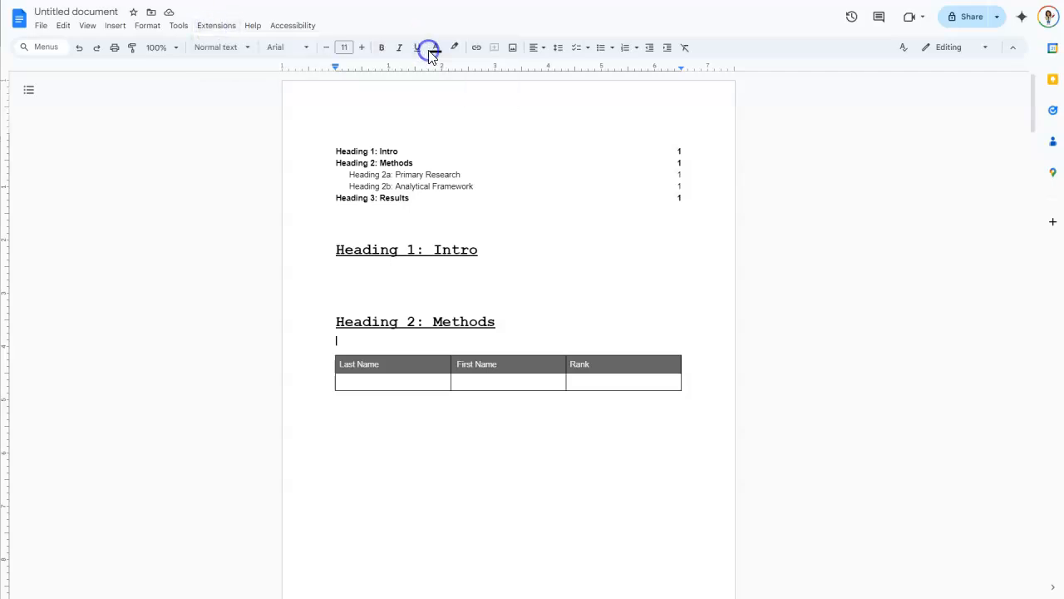
{"action": "left_click", "coordinate": [532, 44]}
{"action": "type", "text": "ca"}
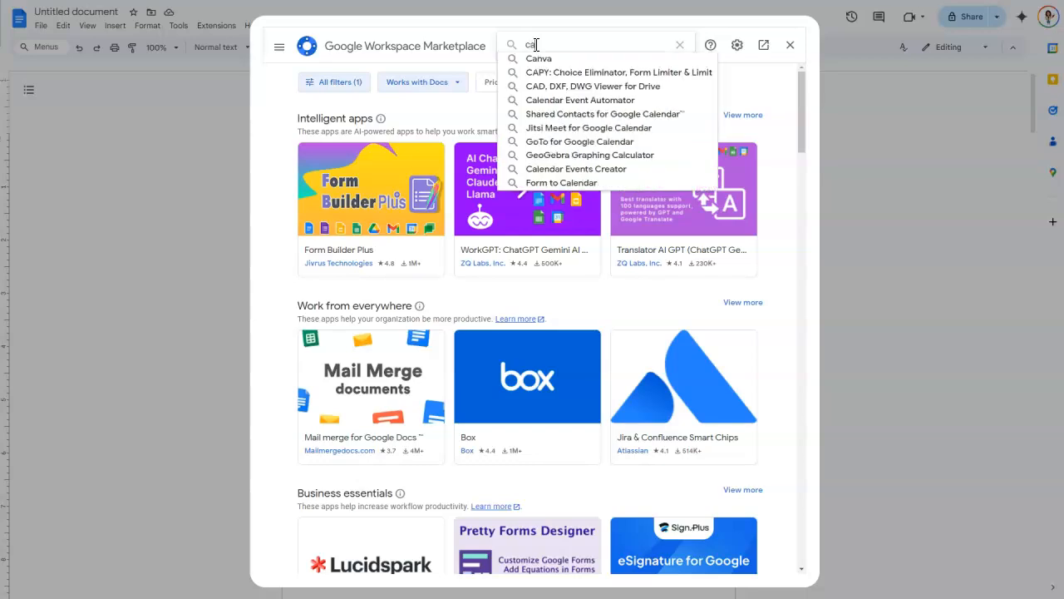
{"action": "type", "text": "ption"}
{"action": "key", "text": "Return"}
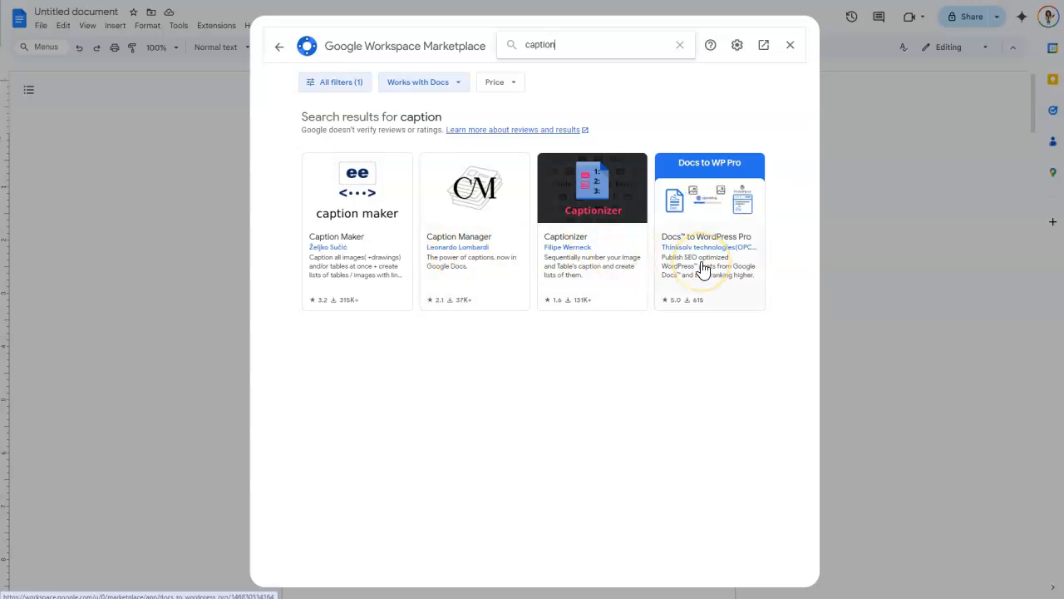
{"action": "left_click", "coordinate": [720, 306]}
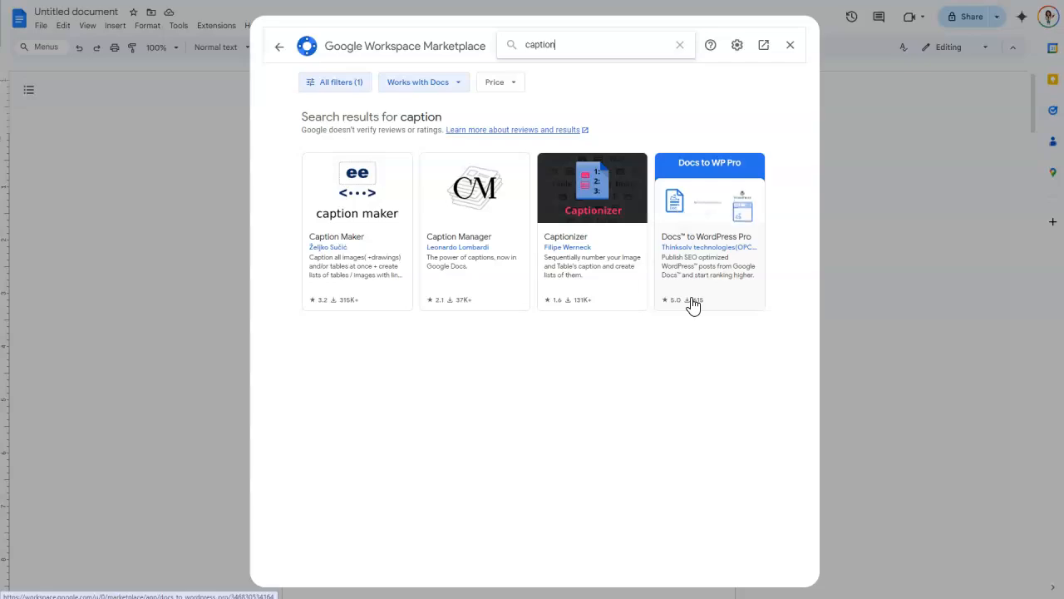
{"action": "left_click", "coordinate": [790, 45]}
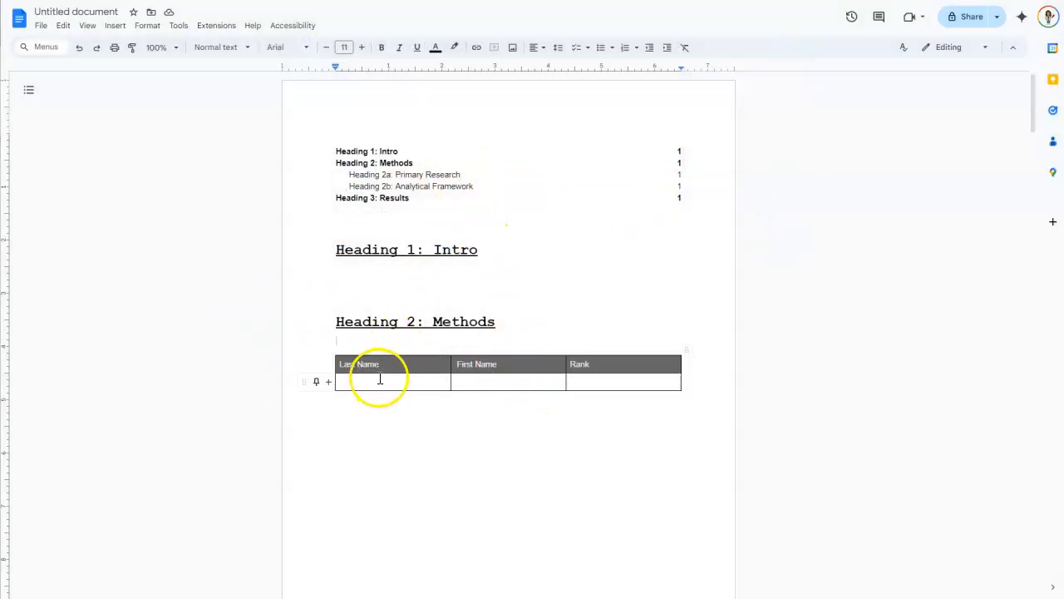
{"action": "left_click", "coordinate": [114, 27]}
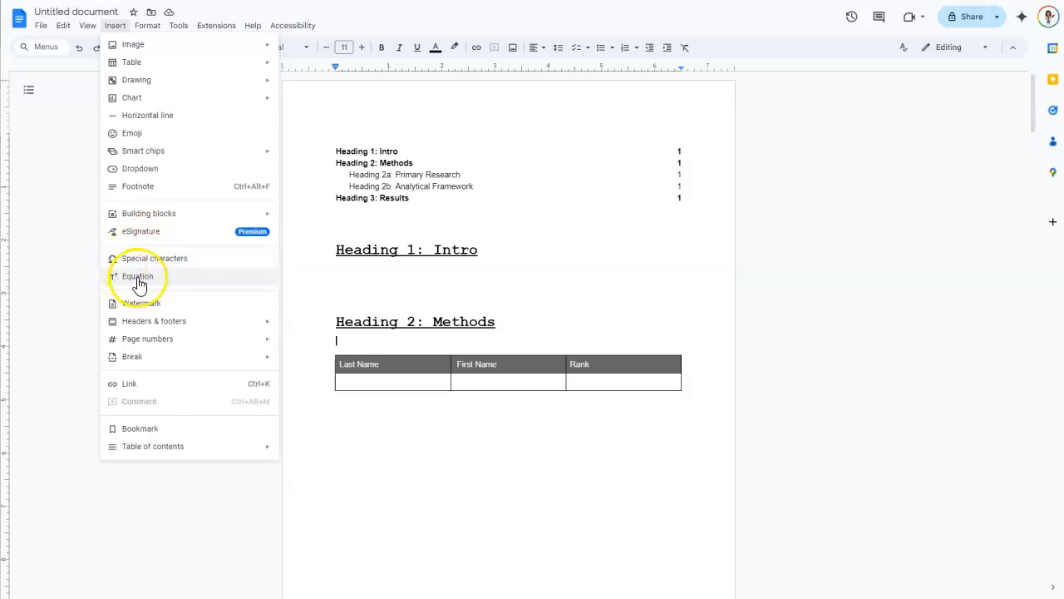
{"action": "mouse_move", "coordinate": [178, 217]}
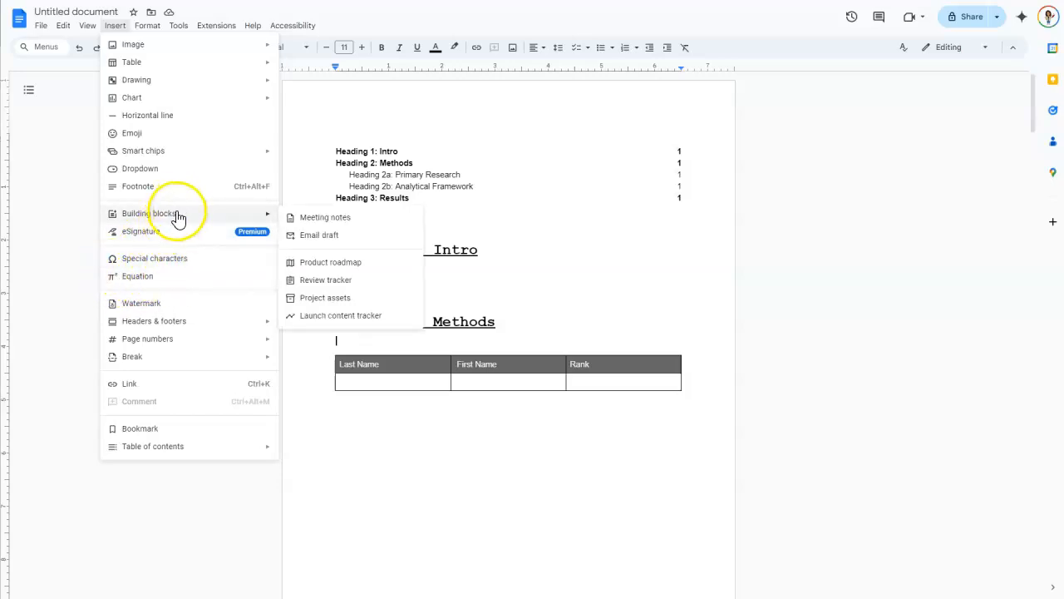
{"action": "left_click", "coordinate": [449, 446]}
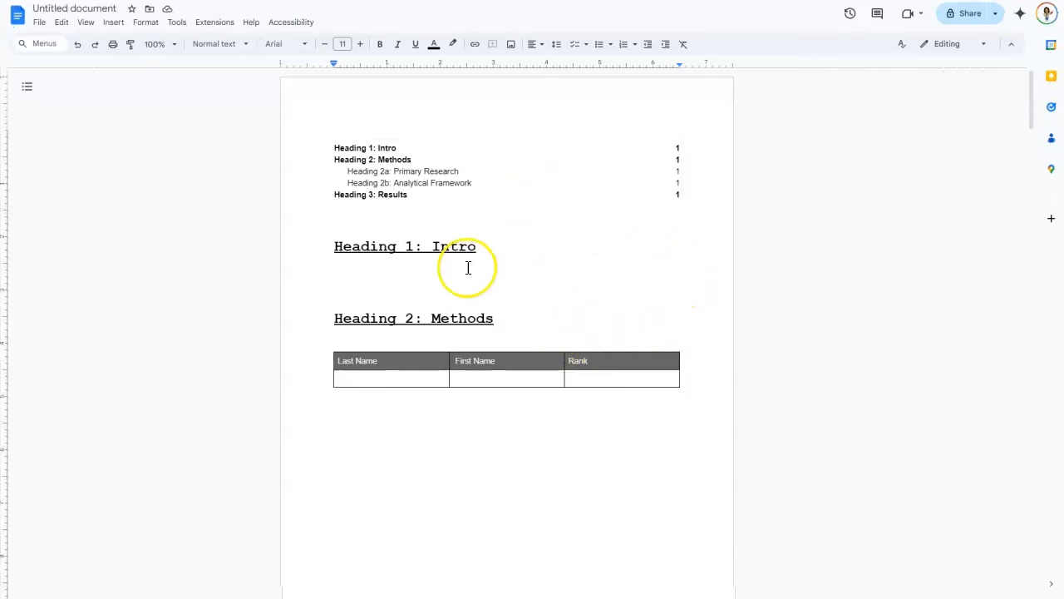
Look through the whole document, comparing the portrait pages with the landscape pages that hold a wide table, a labelled image and a chart.
{"action": "scroll", "coordinate": [571, 325], "scroll_direction": "down", "scroll_amount": 8}
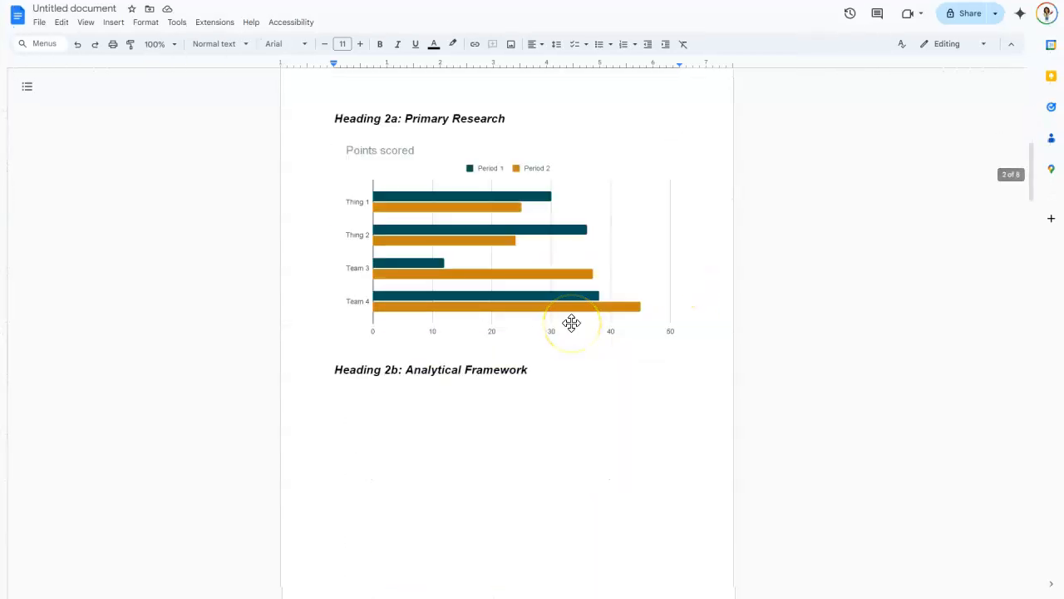
{"action": "scroll", "coordinate": [571, 322], "scroll_direction": "down", "scroll_amount": 10}
{"action": "scroll", "coordinate": [586, 320], "scroll_direction": "up", "scroll_amount": 2}
{"action": "scroll", "coordinate": [587, 319], "scroll_direction": "down", "scroll_amount": 15}
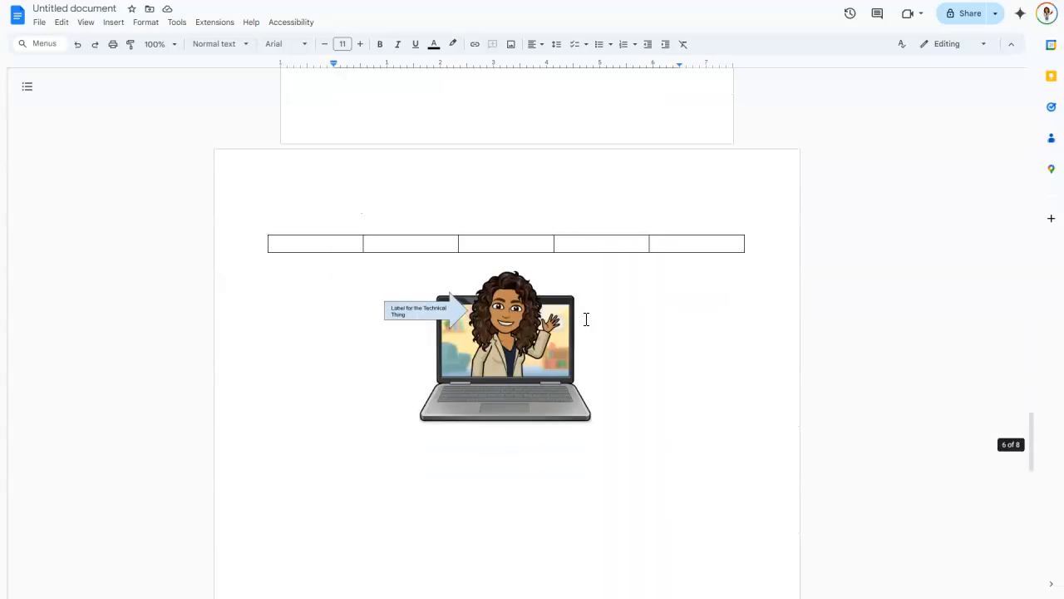
{"action": "scroll", "coordinate": [586, 319], "scroll_direction": "down", "scroll_amount": 7}
{"action": "scroll", "coordinate": [689, 379], "scroll_direction": "up", "scroll_amount": 5}
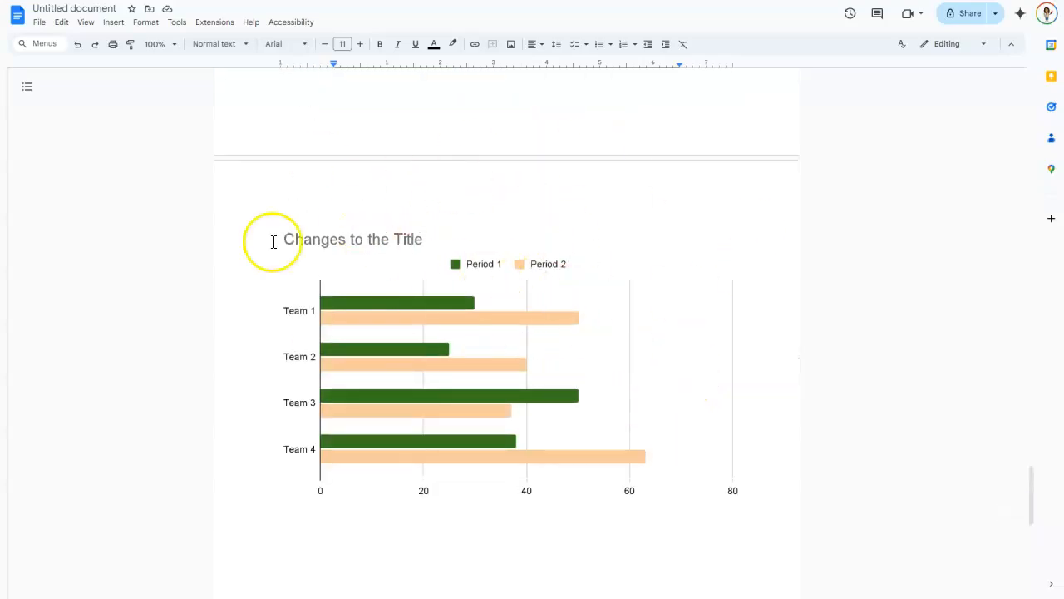
{"action": "scroll", "coordinate": [497, 356], "scroll_direction": "down", "scroll_amount": 1}
{"action": "scroll", "coordinate": [577, 350], "scroll_direction": "up", "scroll_amount": 8}
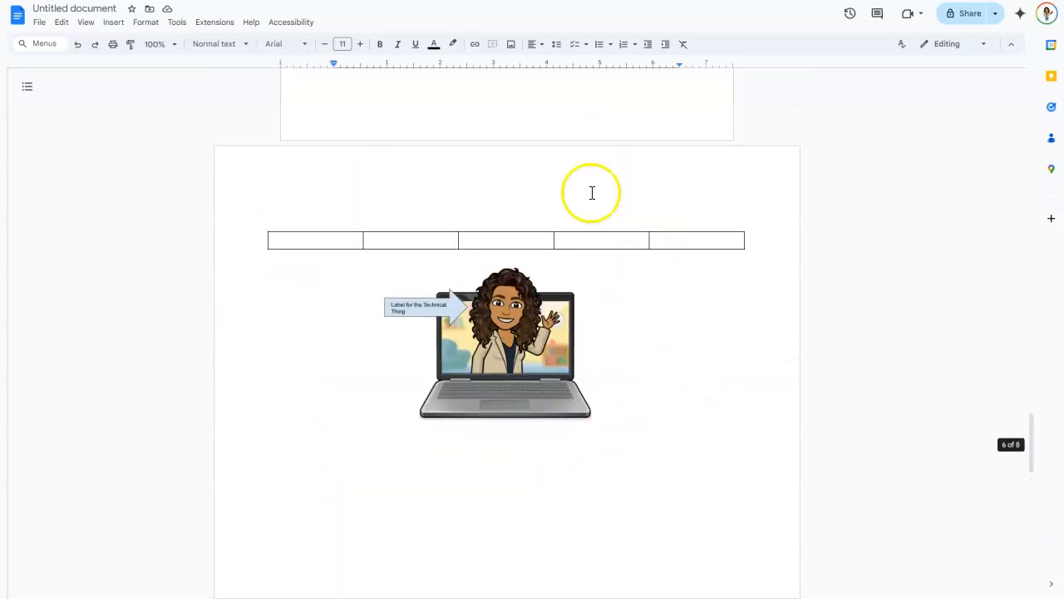
{"action": "scroll", "coordinate": [656, 375], "scroll_direction": "down", "scroll_amount": 1}
{"action": "scroll", "coordinate": [689, 378], "scroll_direction": "up", "scroll_amount": 3}
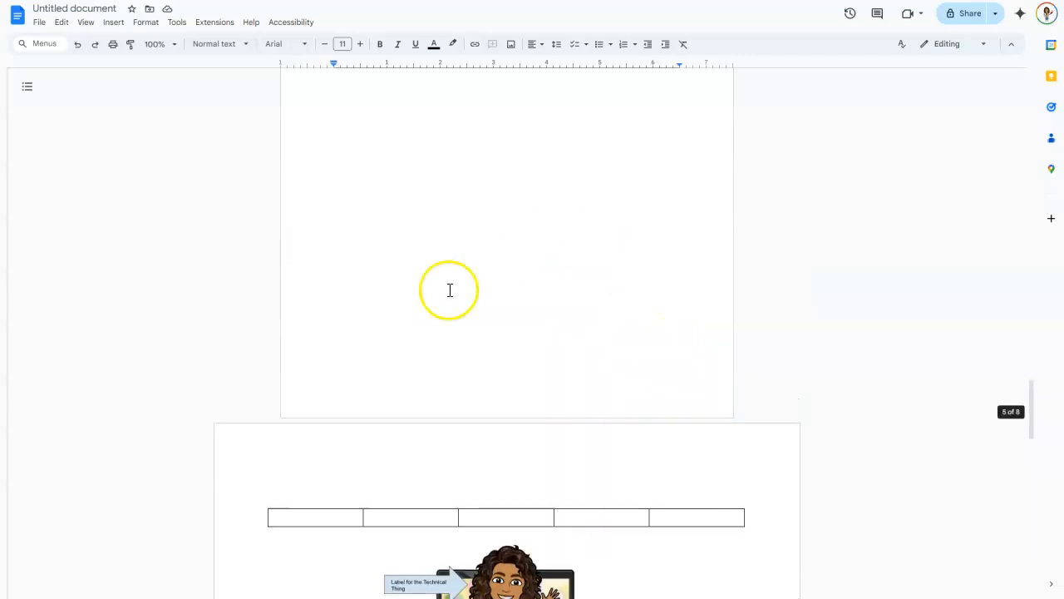
{"action": "scroll", "coordinate": [507, 320], "scroll_direction": "up", "scroll_amount": 3}
{"action": "scroll", "coordinate": [523, 327], "scroll_direction": "up", "scroll_amount": 2}
{"action": "scroll", "coordinate": [523, 329], "scroll_direction": "down", "scroll_amount": 3}
{"action": "scroll", "coordinate": [522, 330], "scroll_direction": "up", "scroll_amount": 15}
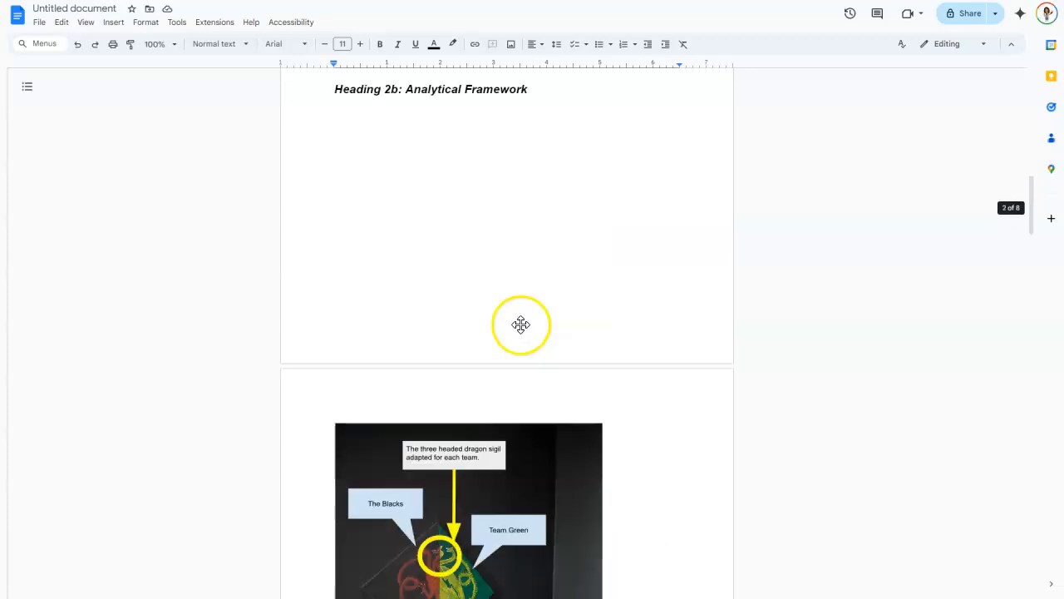
{"action": "scroll", "coordinate": [520, 324], "scroll_direction": "up", "scroll_amount": 7}
Insert a continuous section break directly before the heading "Heading 2a: Primary Research".
{"action": "scroll", "coordinate": [520, 324], "scroll_direction": "down", "scroll_amount": 7}
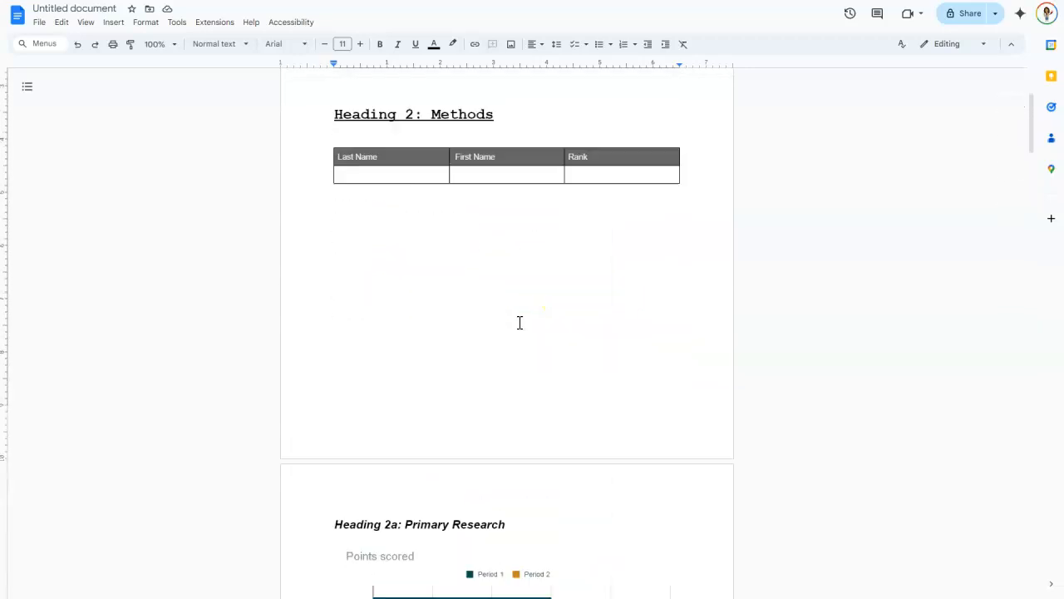
{"action": "scroll", "coordinate": [514, 306], "scroll_direction": "down", "scroll_amount": 1}
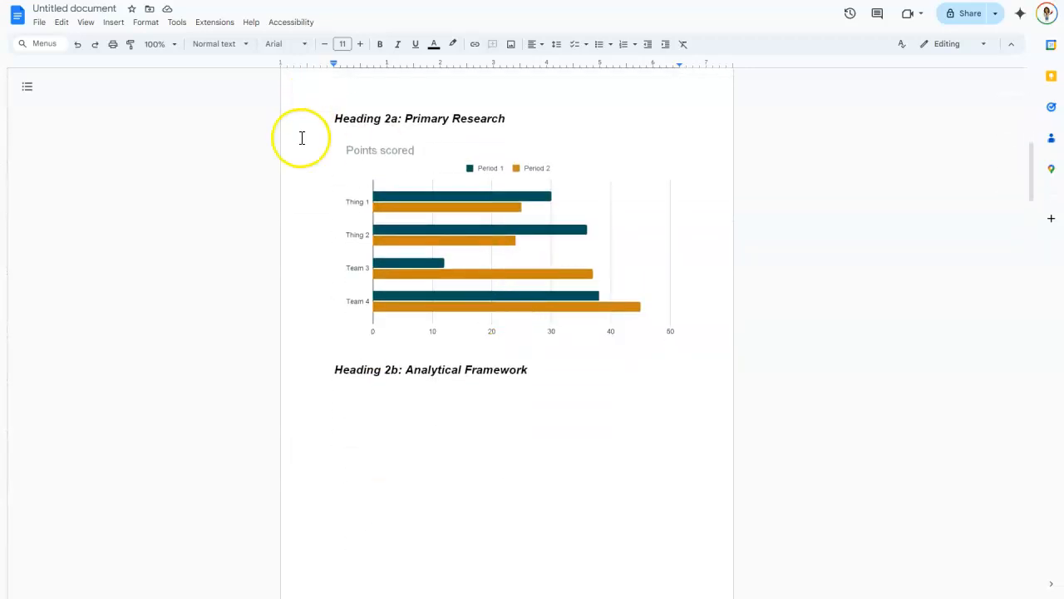
{"action": "left_click", "coordinate": [331, 118]}
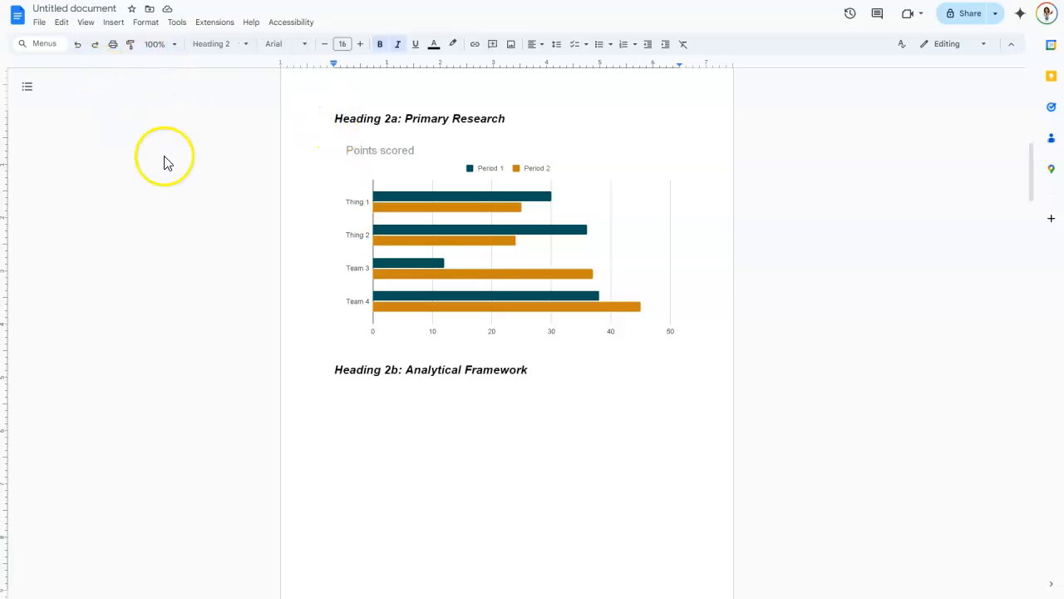
{"action": "scroll", "coordinate": [429, 268], "scroll_direction": "up", "scroll_amount": 2}
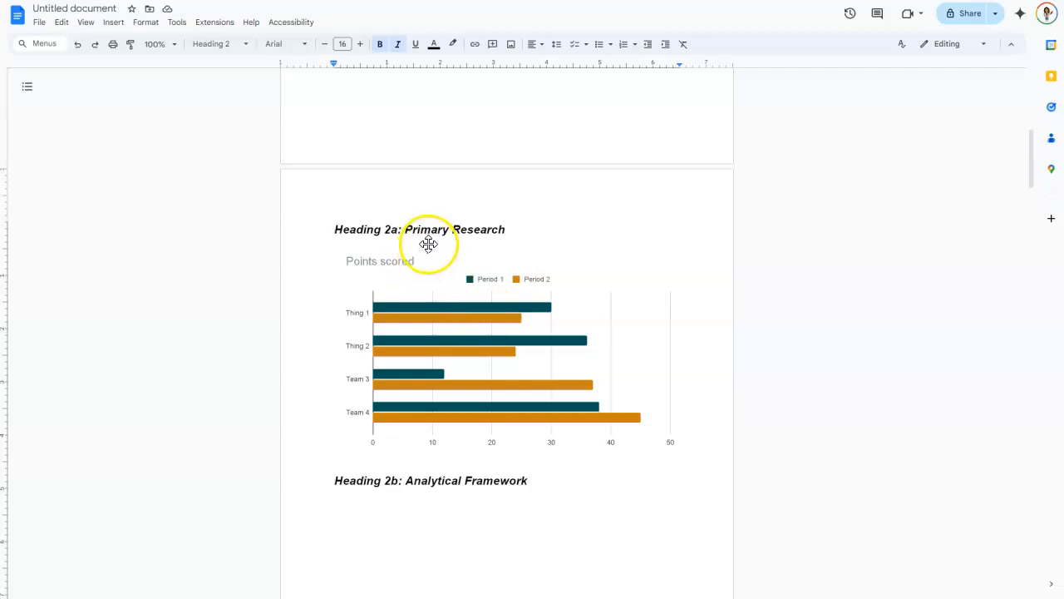
{"action": "left_click", "coordinate": [114, 24]}
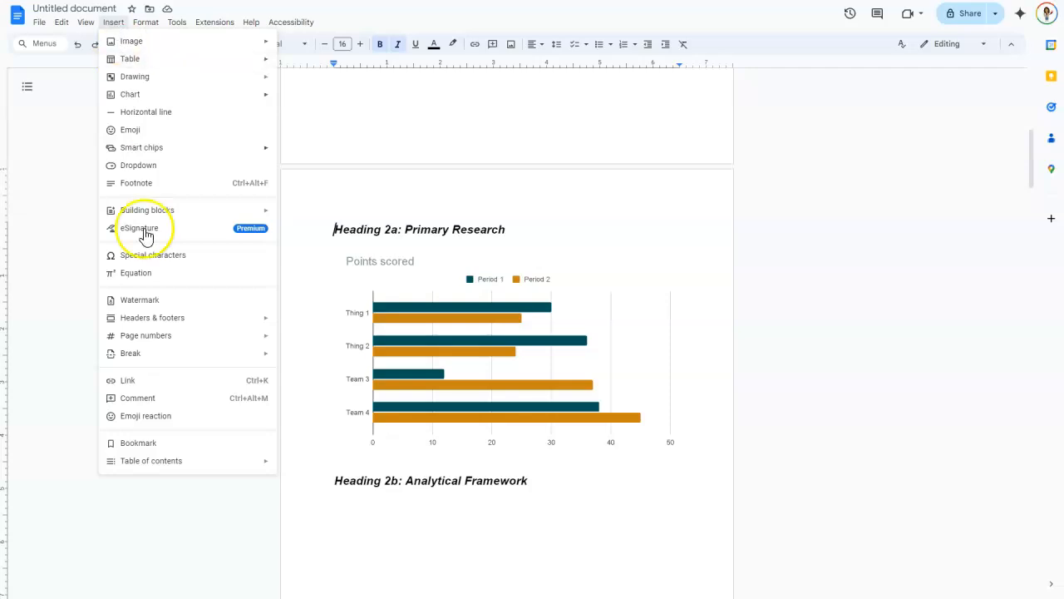
{"action": "mouse_move", "coordinate": [131, 363]}
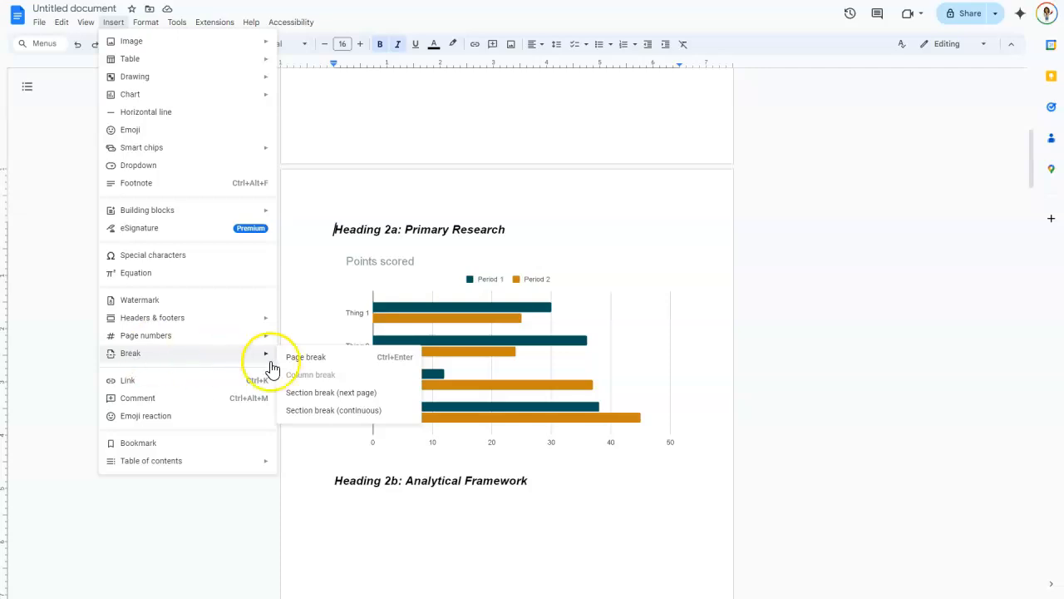
{"action": "left_click", "coordinate": [324, 411]}
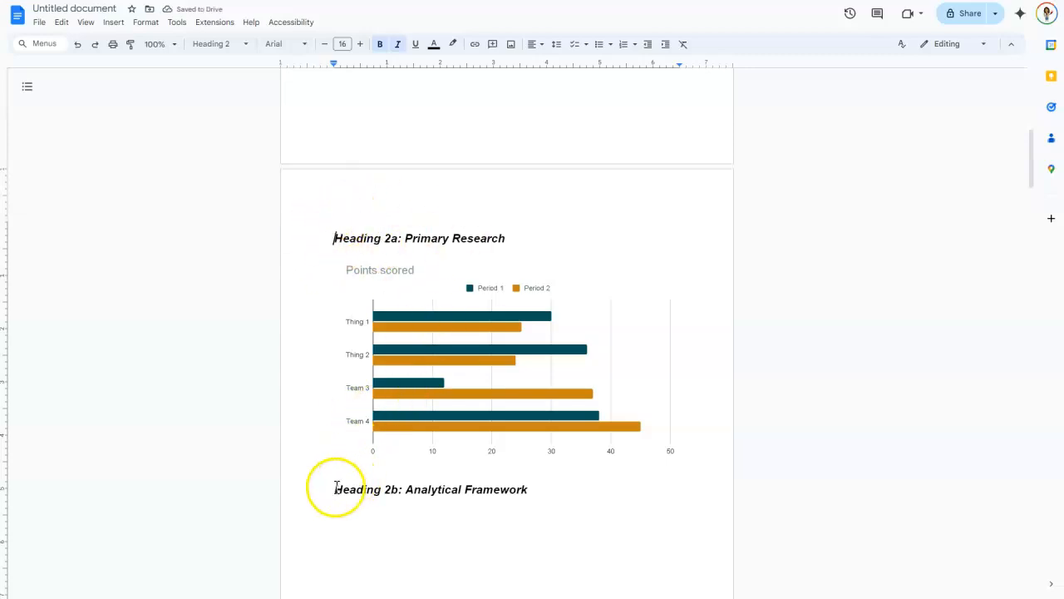
Add an empty line before "Heading 2b: Analytical Framework" and insert a next-page section break there.
{"action": "key", "text": "Return"}
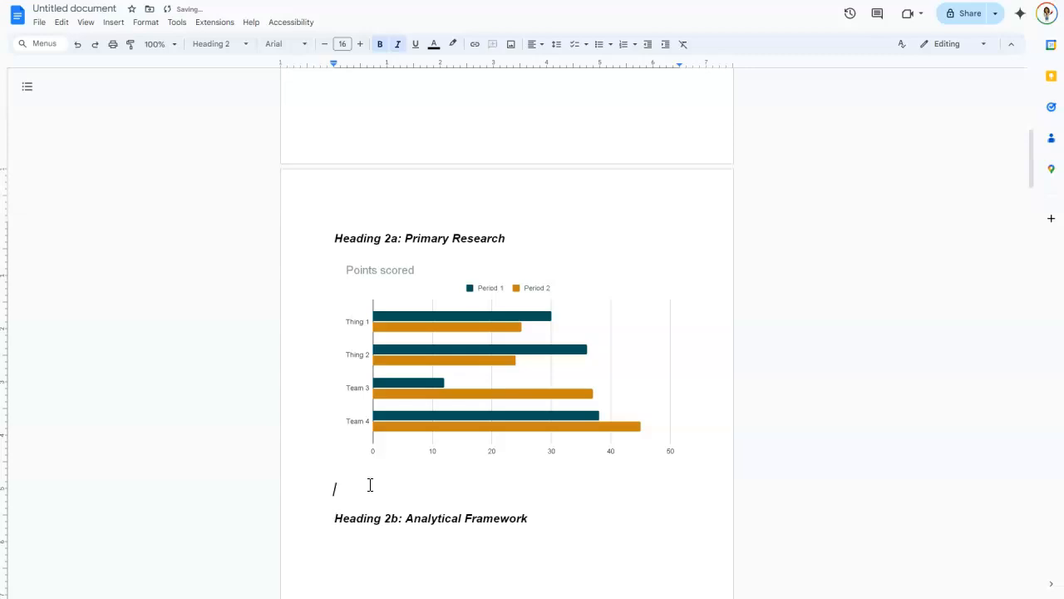
{"action": "left_click", "coordinate": [113, 22]}
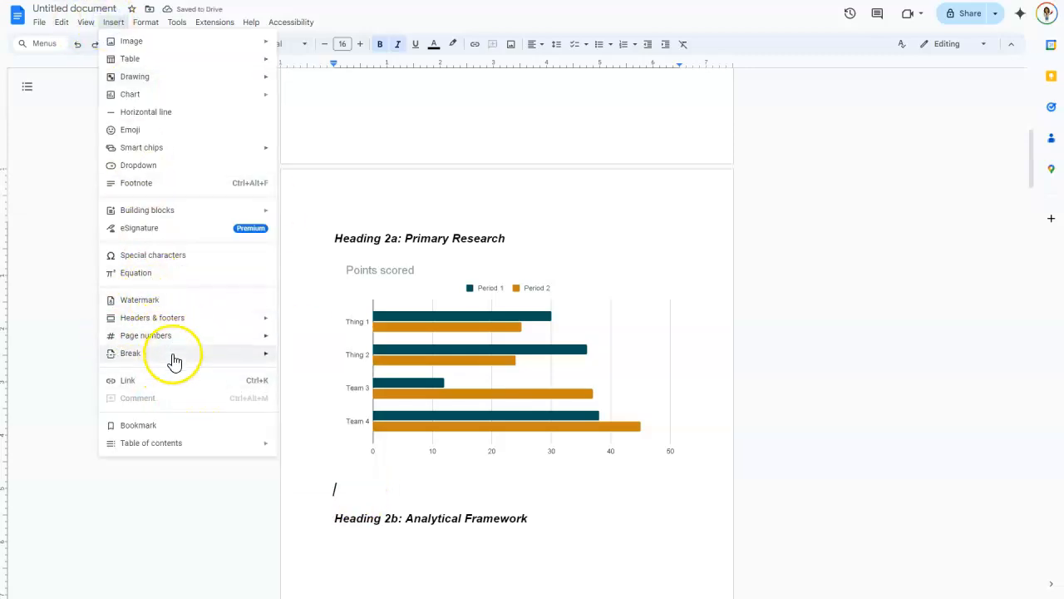
{"action": "mouse_move", "coordinate": [177, 358]}
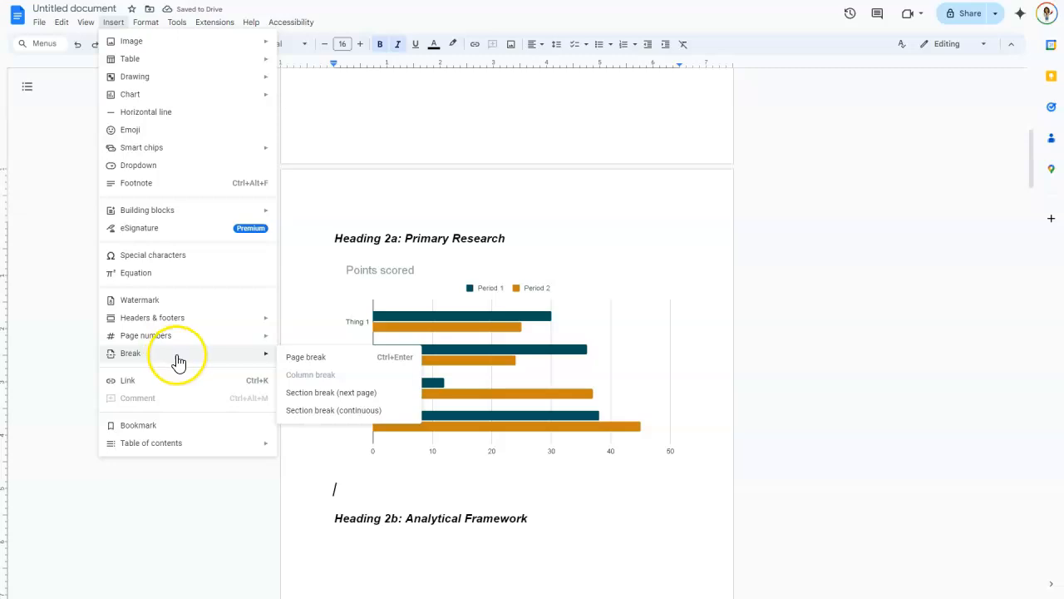
{"action": "left_click", "coordinate": [354, 393]}
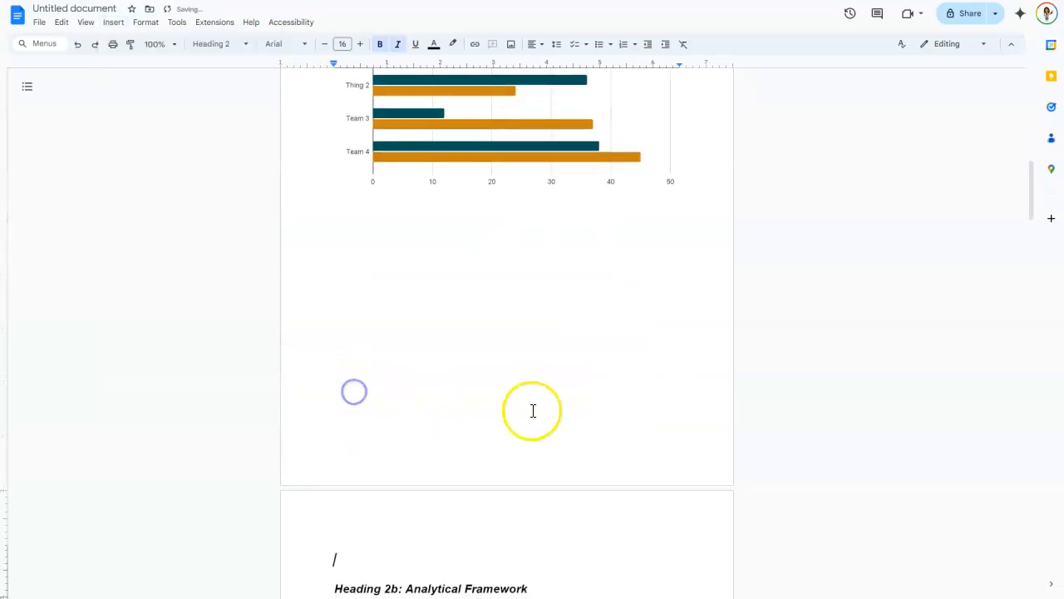
Set the page orientation to landscape for only the section containing "Heading 2a: Primary Research" and its chart.
{"action": "scroll", "coordinate": [540, 411], "scroll_direction": "down", "scroll_amount": 3}
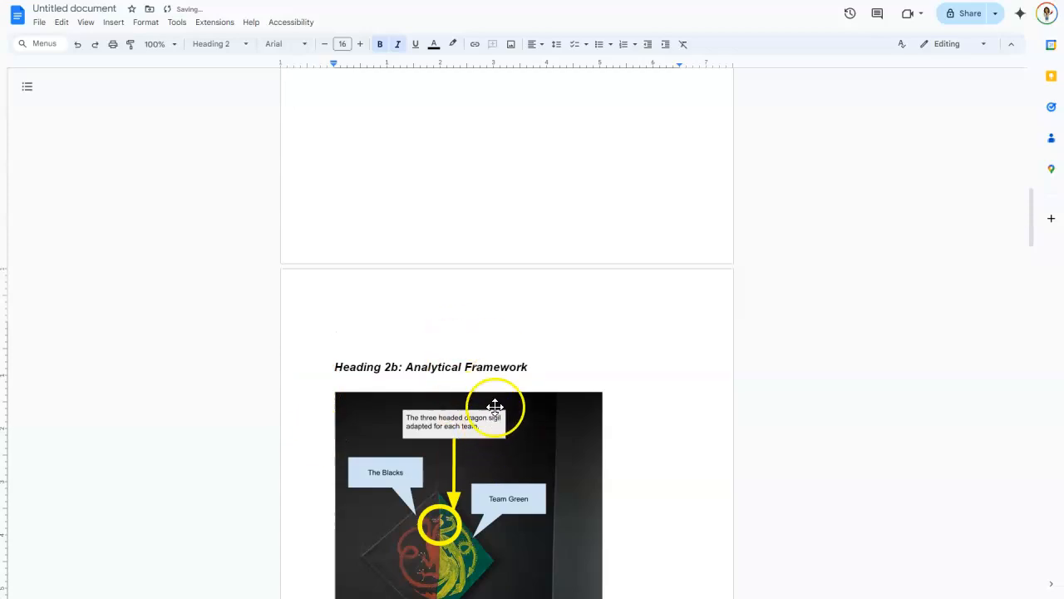
{"action": "scroll", "coordinate": [491, 411], "scroll_direction": "up", "scroll_amount": 4}
{"action": "left_click", "coordinate": [473, 383]}
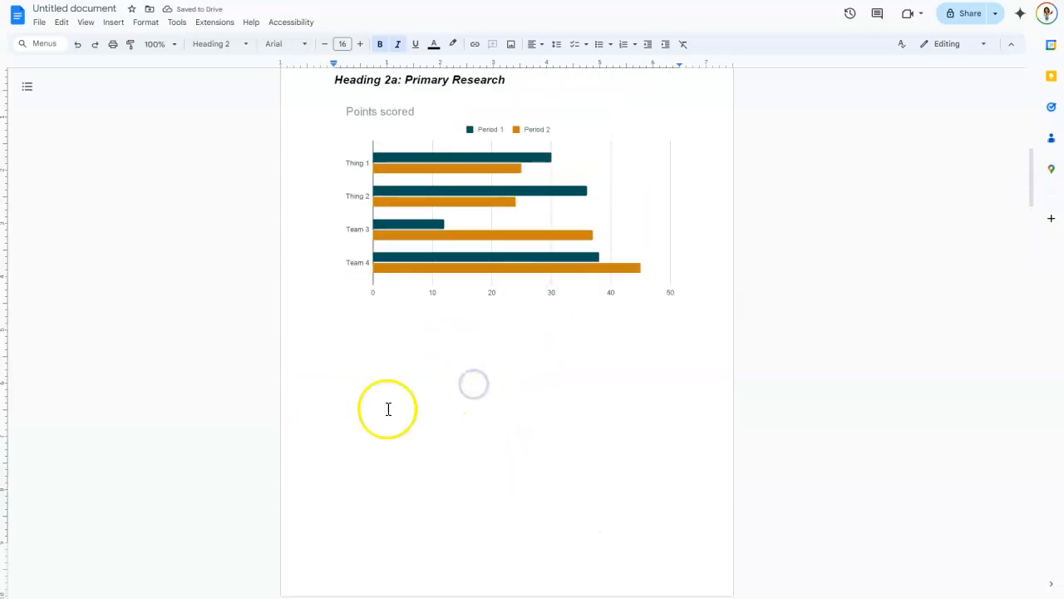
{"action": "scroll", "coordinate": [516, 250], "scroll_direction": "up", "scroll_amount": 2}
{"action": "scroll", "coordinate": [445, 352], "scroll_direction": "down", "scroll_amount": 1}
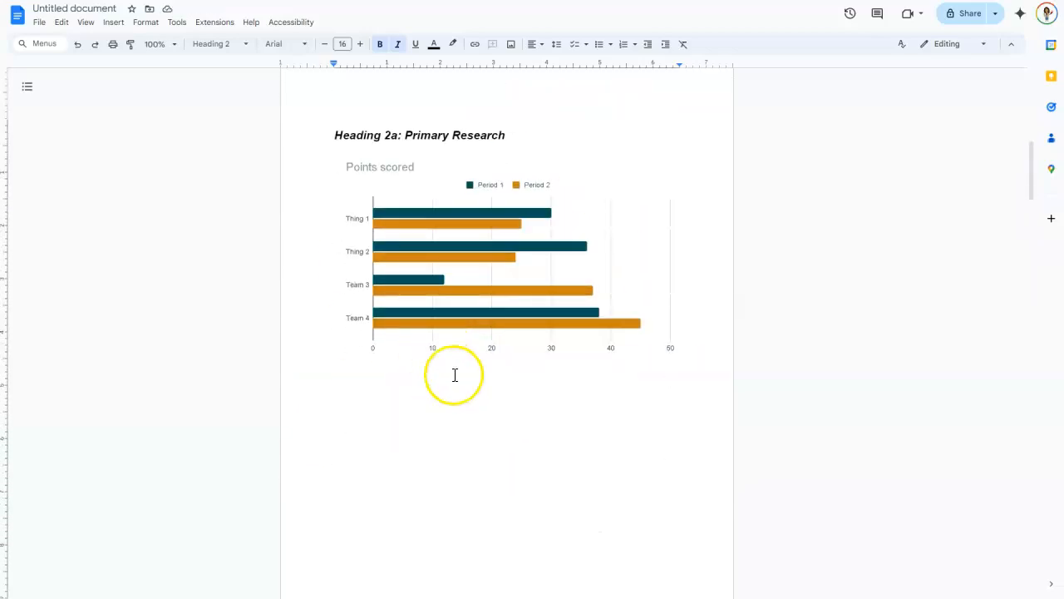
{"action": "left_click", "coordinate": [84, 23]}
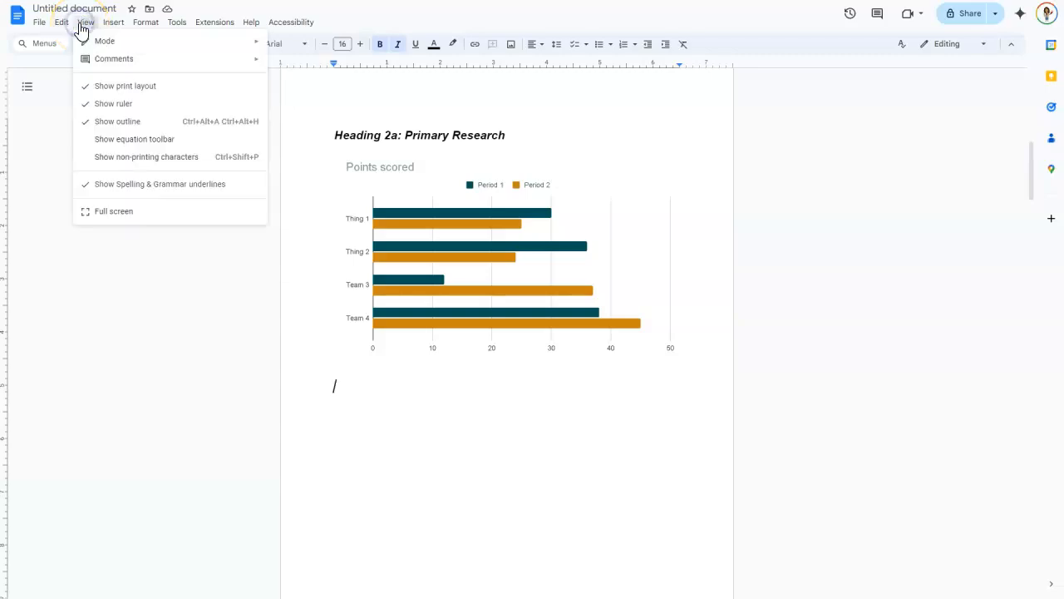
{"action": "mouse_move", "coordinate": [109, 27]}
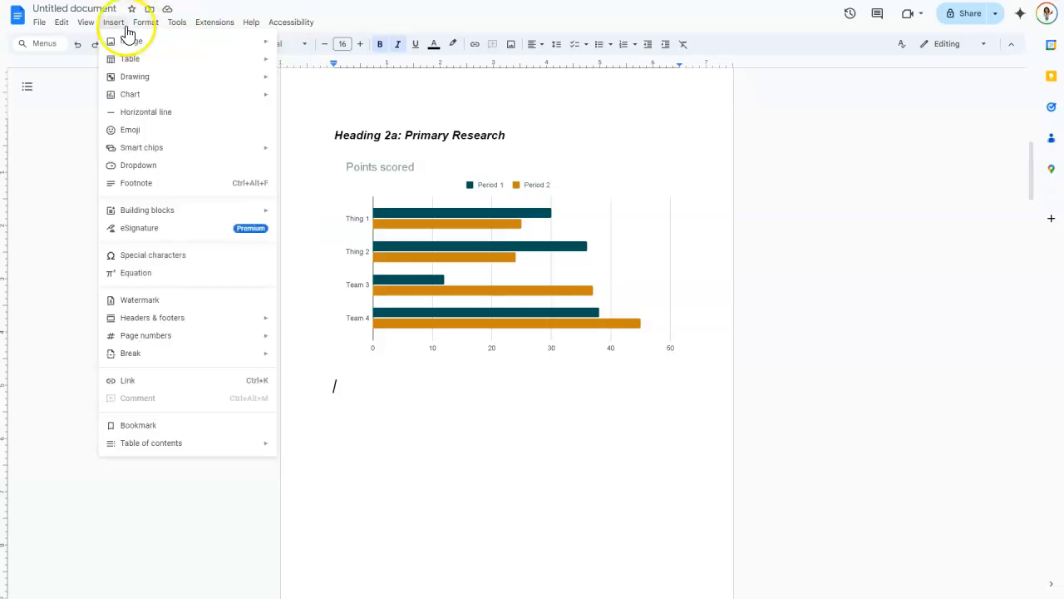
{"action": "mouse_move", "coordinate": [148, 28]}
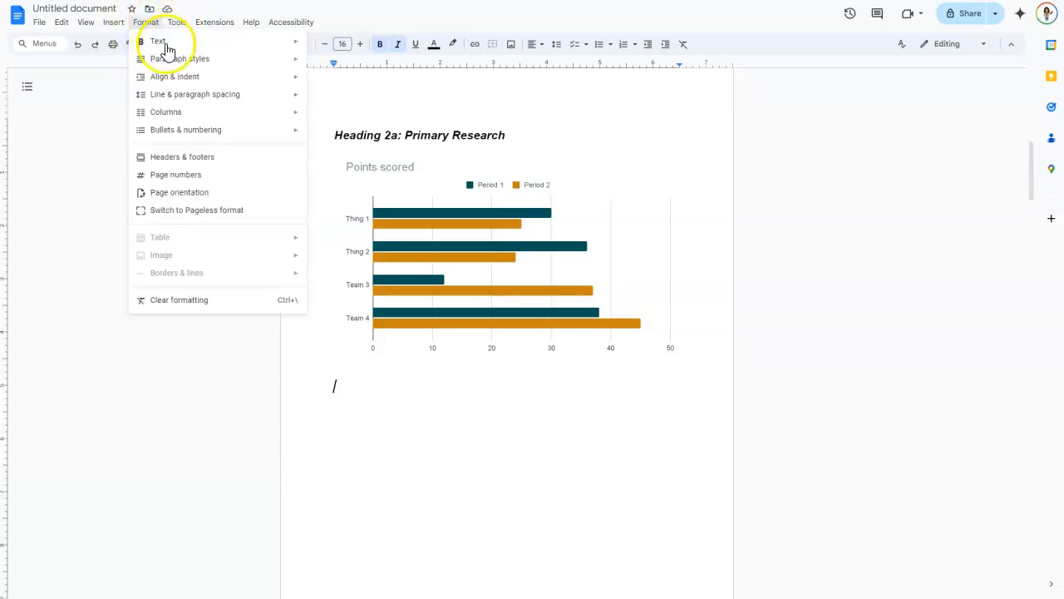
{"action": "left_click", "coordinate": [189, 197]}
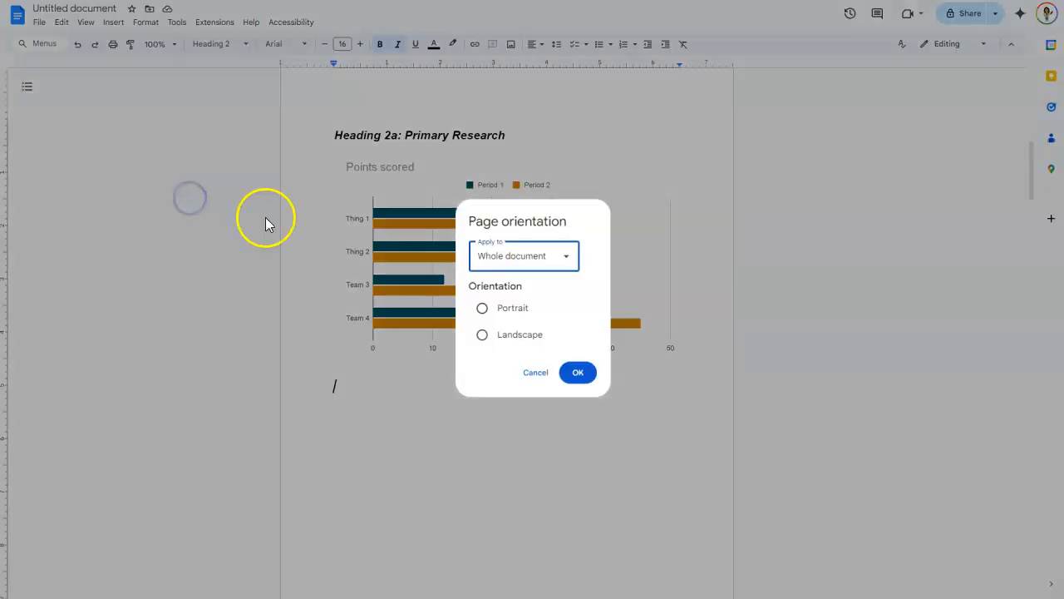
{"action": "left_click", "coordinate": [564, 261]}
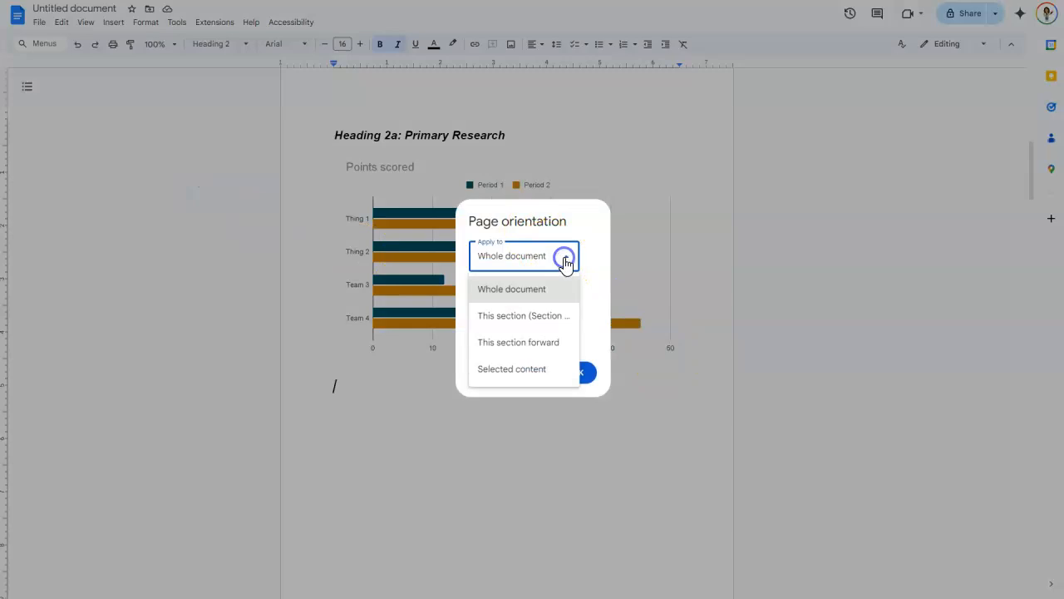
{"action": "left_click", "coordinate": [526, 316]}
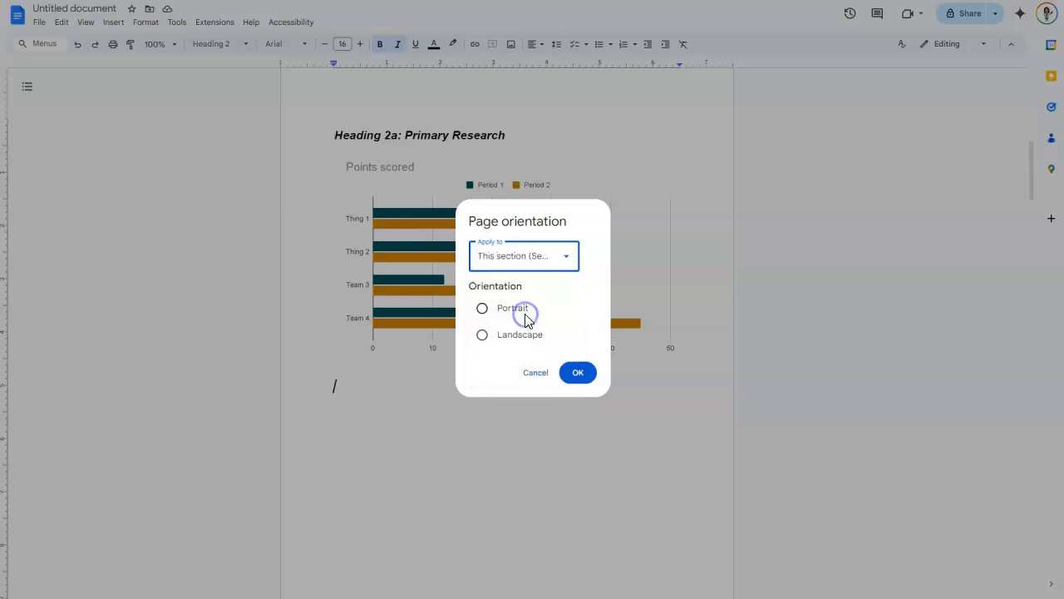
{"action": "left_click", "coordinate": [483, 336]}
{"action": "left_click", "coordinate": [576, 371]}
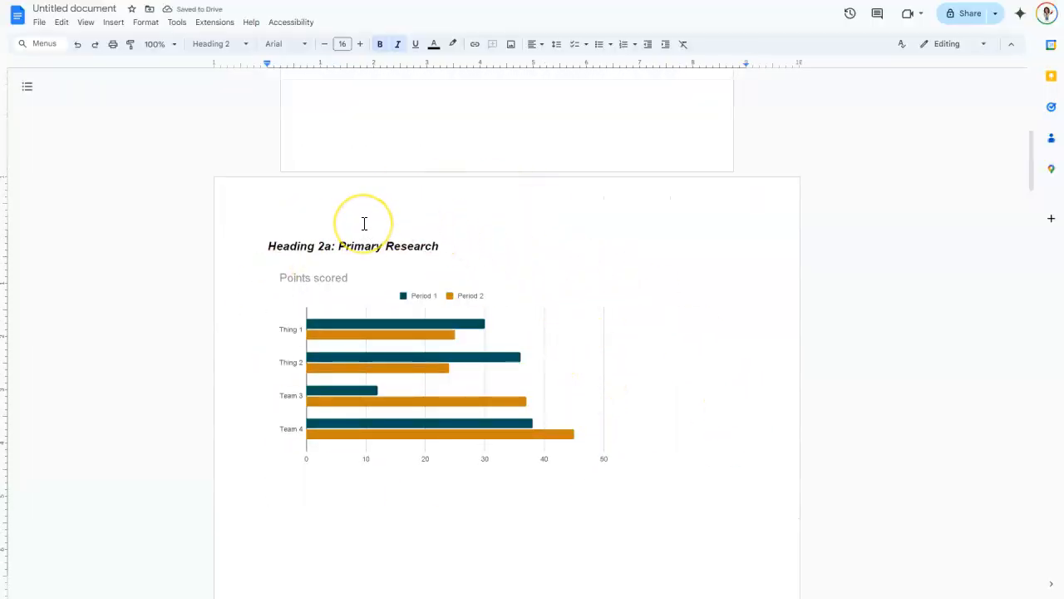
Add page numbers in the header for this section (Section 2), shown on the first page and starting at 1.
{"action": "scroll", "coordinate": [493, 275], "scroll_direction": "down", "scroll_amount": 2}
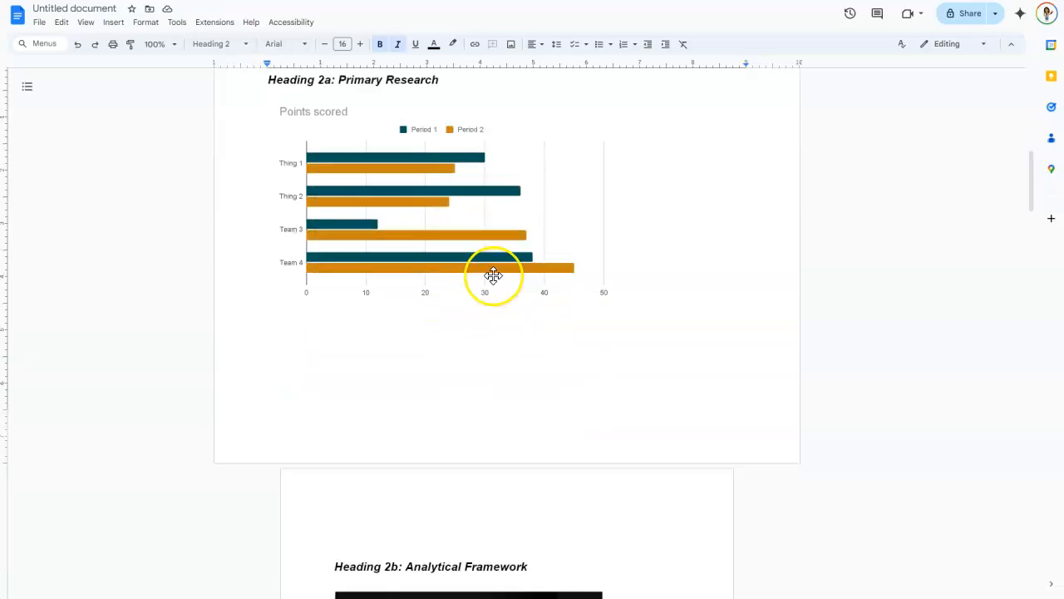
{"action": "scroll", "coordinate": [511, 321], "scroll_direction": "up", "scroll_amount": 1}
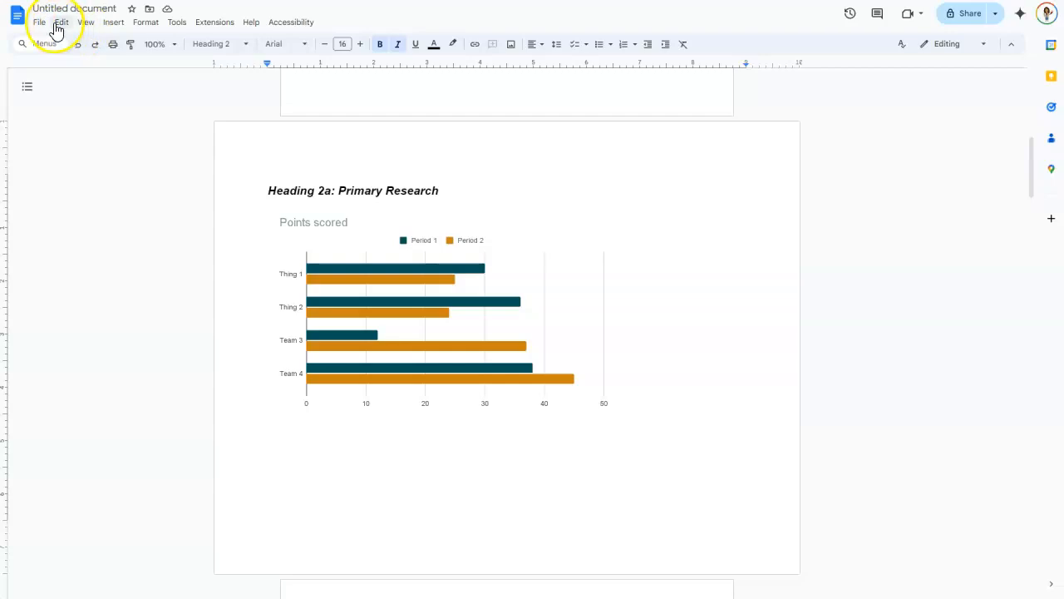
{"action": "left_click", "coordinate": [145, 25]}
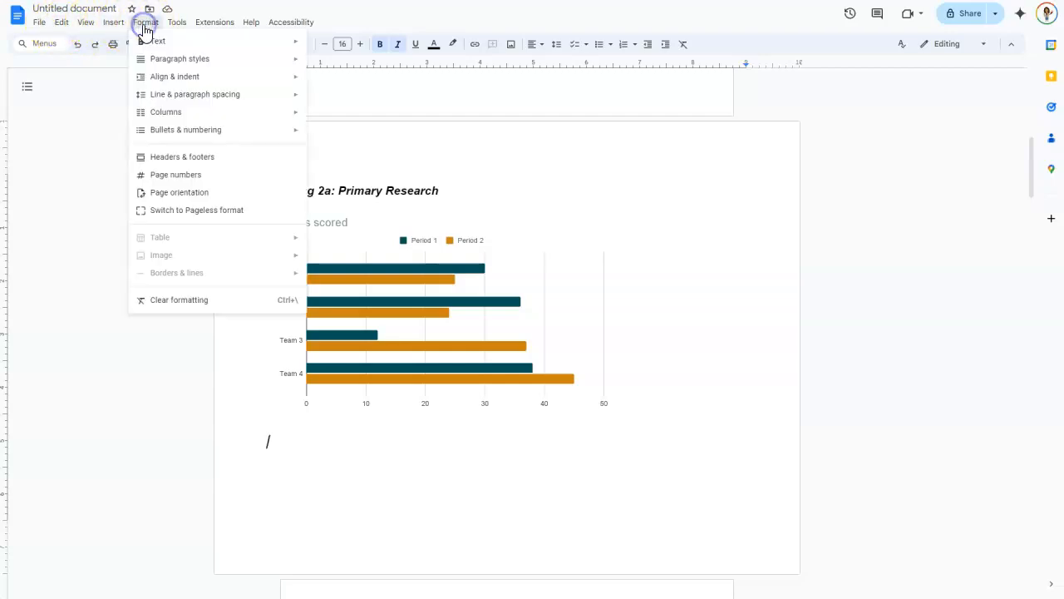
{"action": "left_click", "coordinate": [181, 175]}
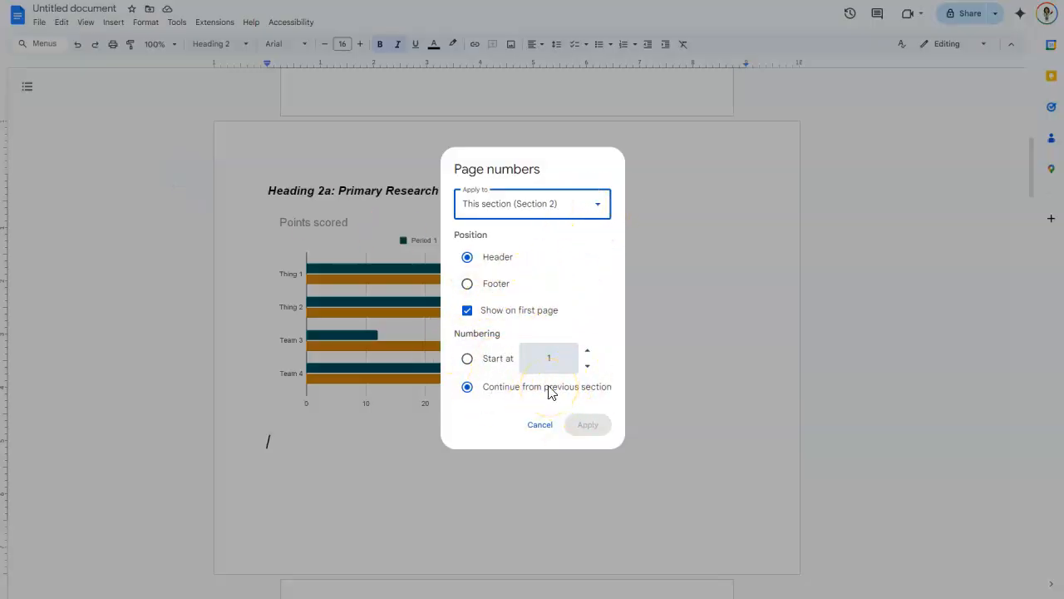
{"action": "left_click", "coordinate": [597, 204]}
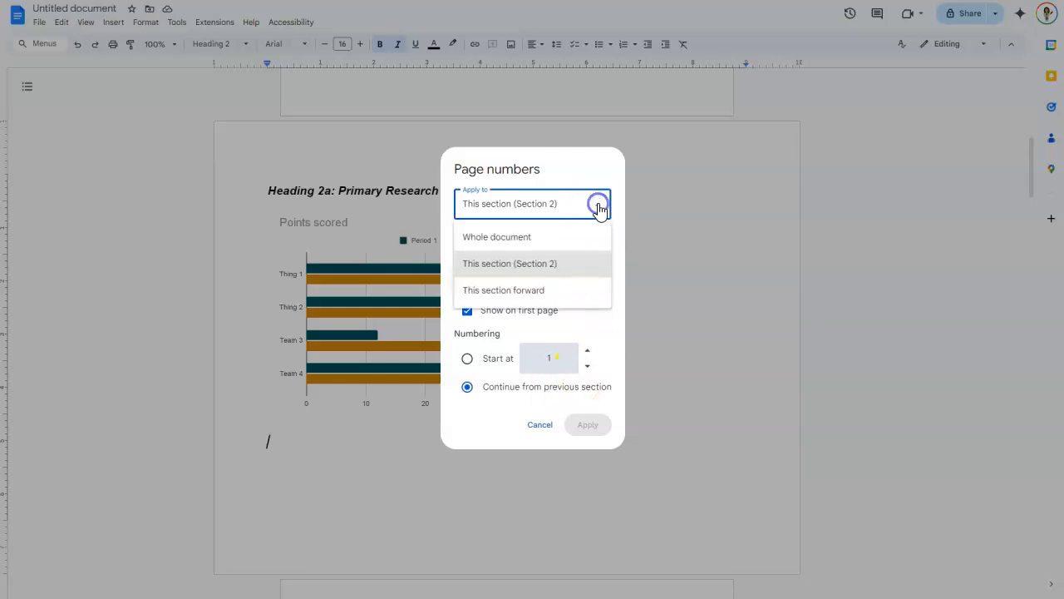
{"action": "left_click", "coordinate": [544, 237]}
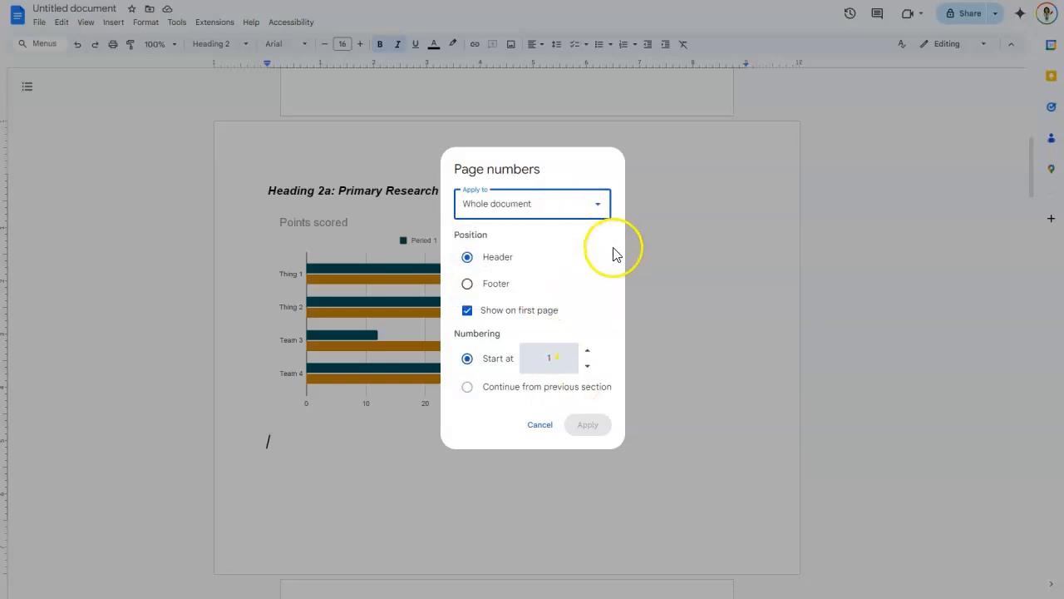
{"action": "left_click", "coordinate": [598, 203]}
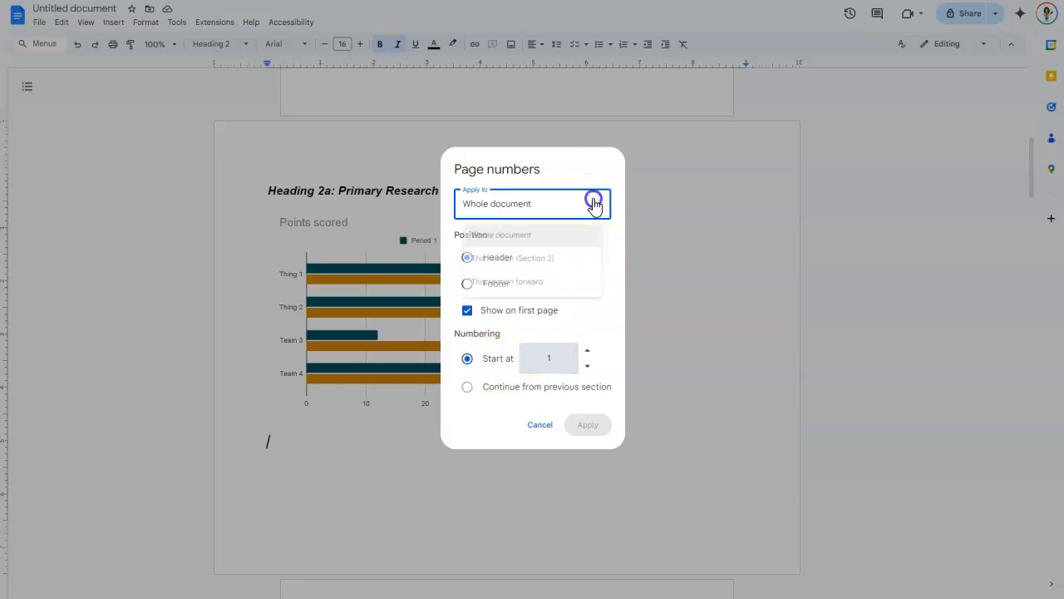
{"action": "left_click", "coordinate": [547, 273]}
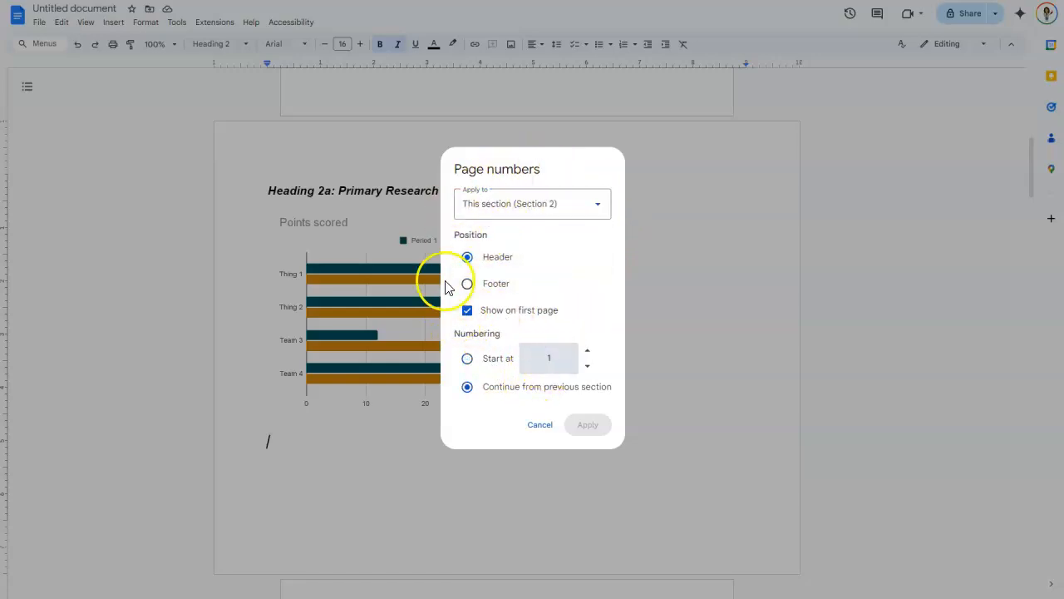
{"action": "left_click", "coordinate": [468, 360]}
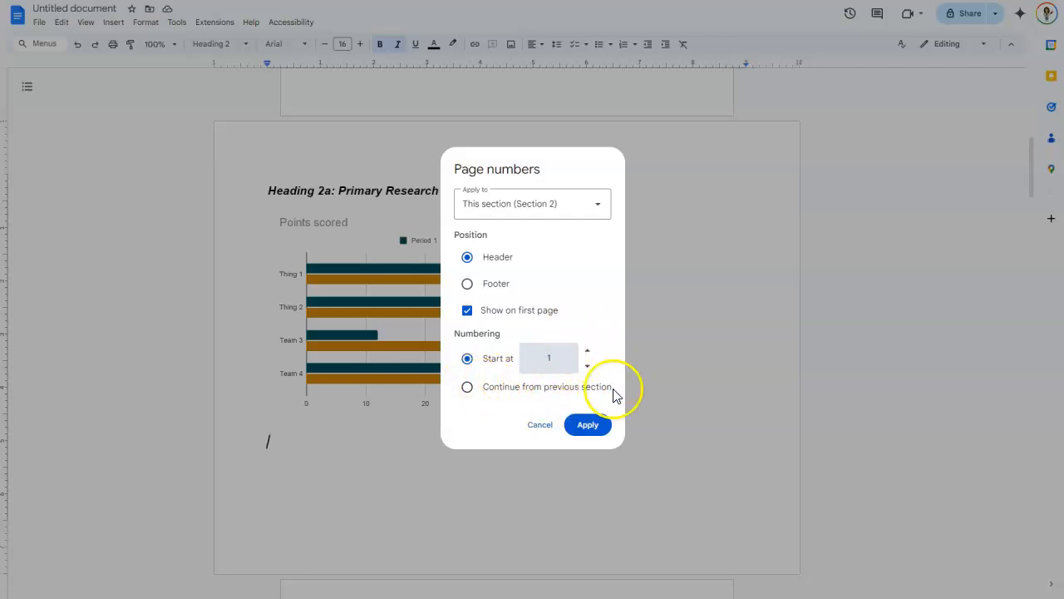
{"action": "left_click", "coordinate": [588, 425]}
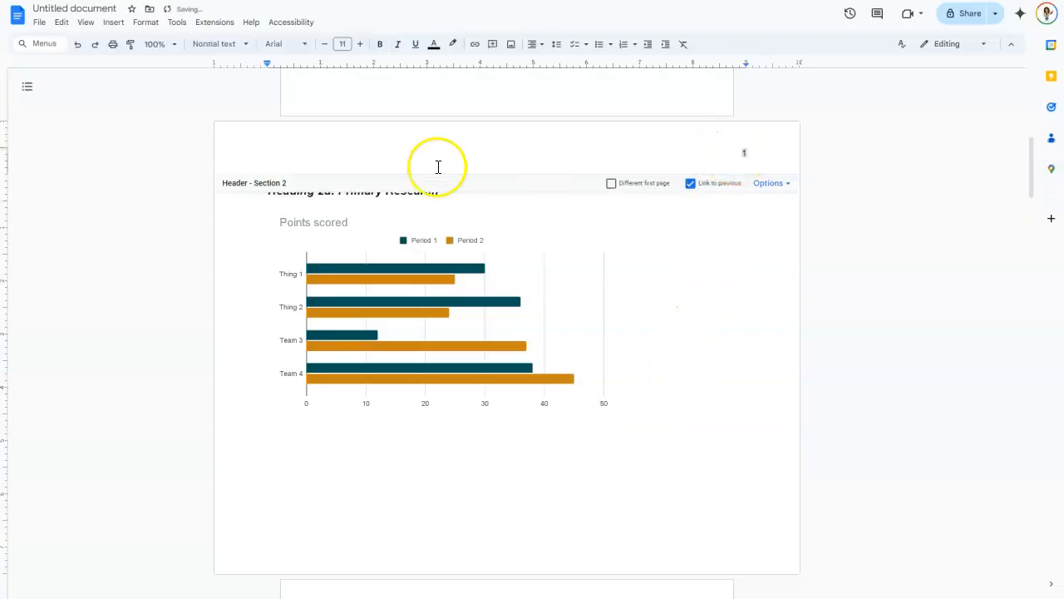
Check the page number settings from the Section 2 header options and close them without changes.
{"action": "left_click", "coordinate": [784, 185]}
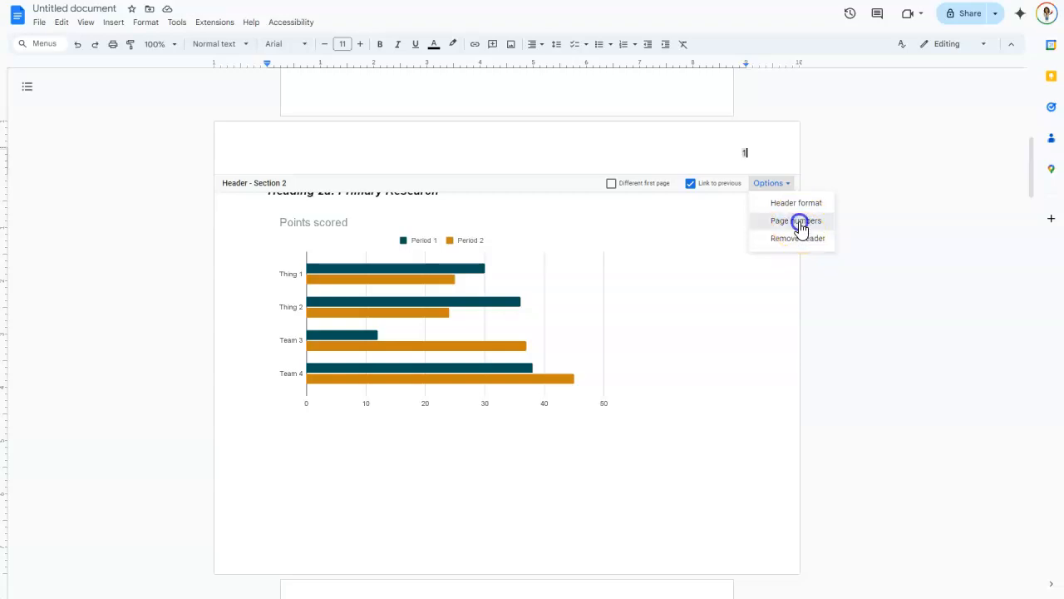
{"action": "left_click", "coordinate": [797, 222]}
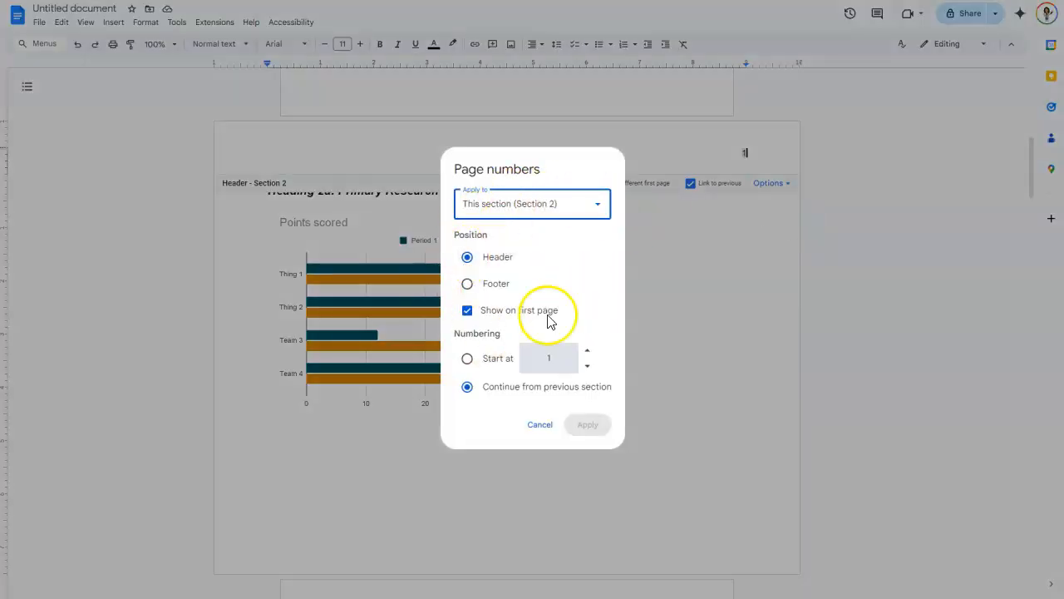
{"action": "left_click", "coordinate": [541, 425]}
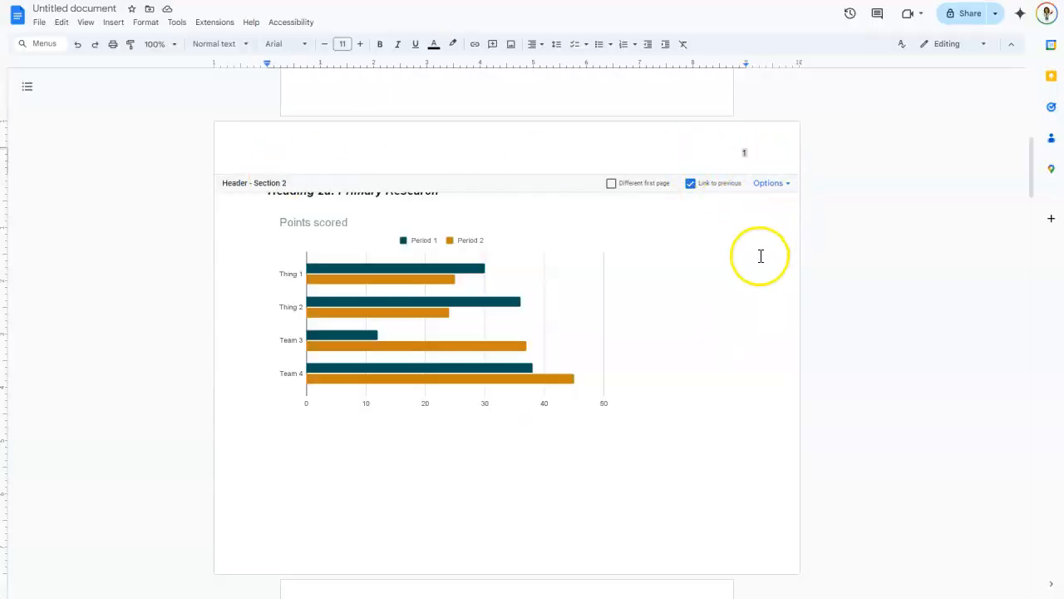
Leave the header and review the page numbering across all portrait and landscape pages of the document.
{"action": "left_click", "coordinate": [759, 256]}
{"action": "scroll", "coordinate": [763, 401], "scroll_direction": "down", "scroll_amount": 10}
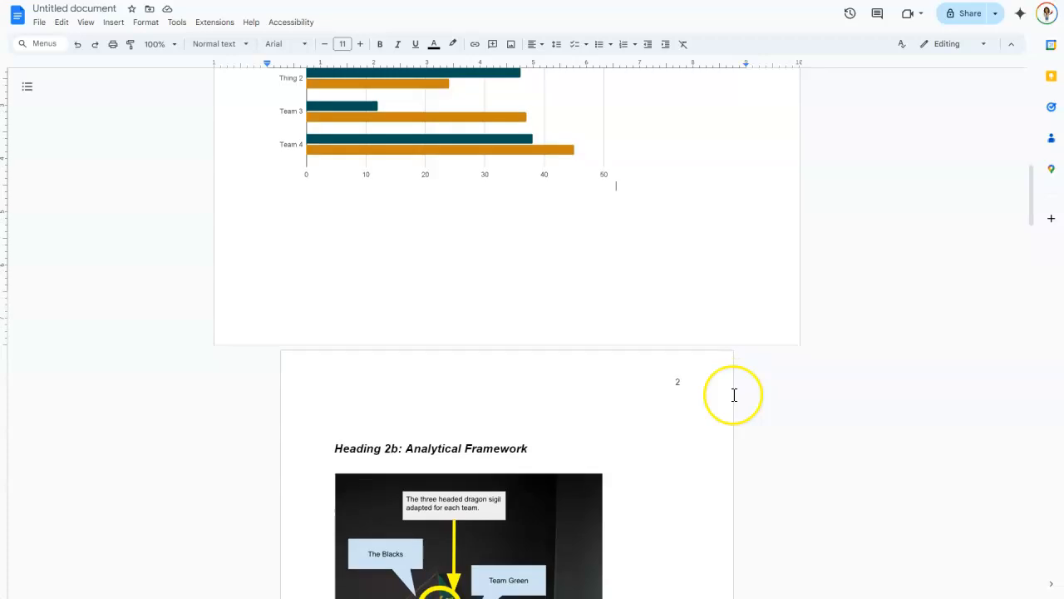
{"action": "scroll", "coordinate": [734, 396], "scroll_direction": "down", "scroll_amount": 6}
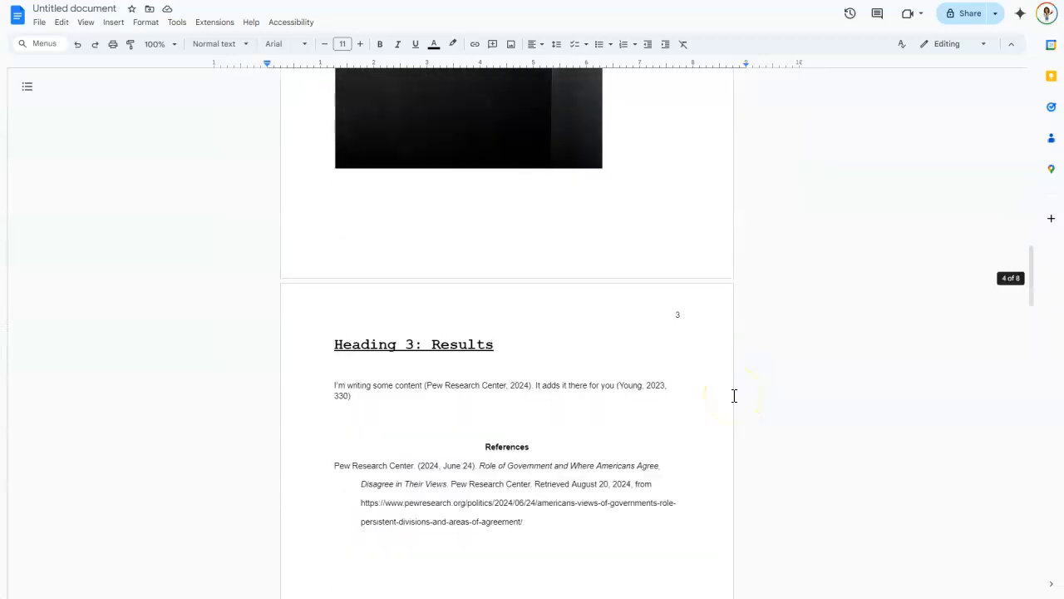
{"action": "scroll", "coordinate": [733, 396], "scroll_direction": "down", "scroll_amount": 15}
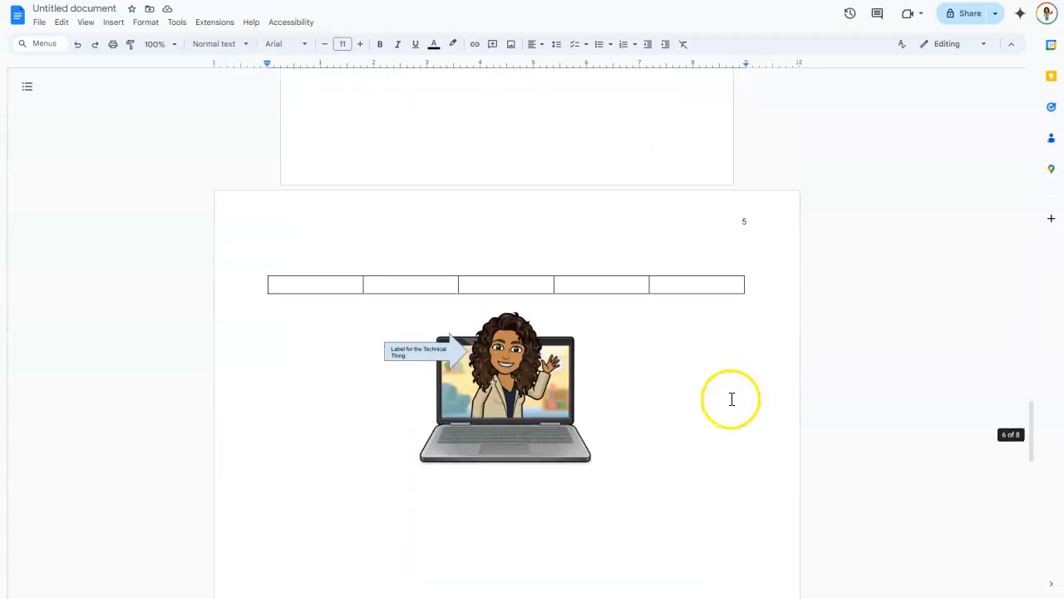
{"action": "scroll", "coordinate": [746, 407], "scroll_direction": "up", "scroll_amount": 15}
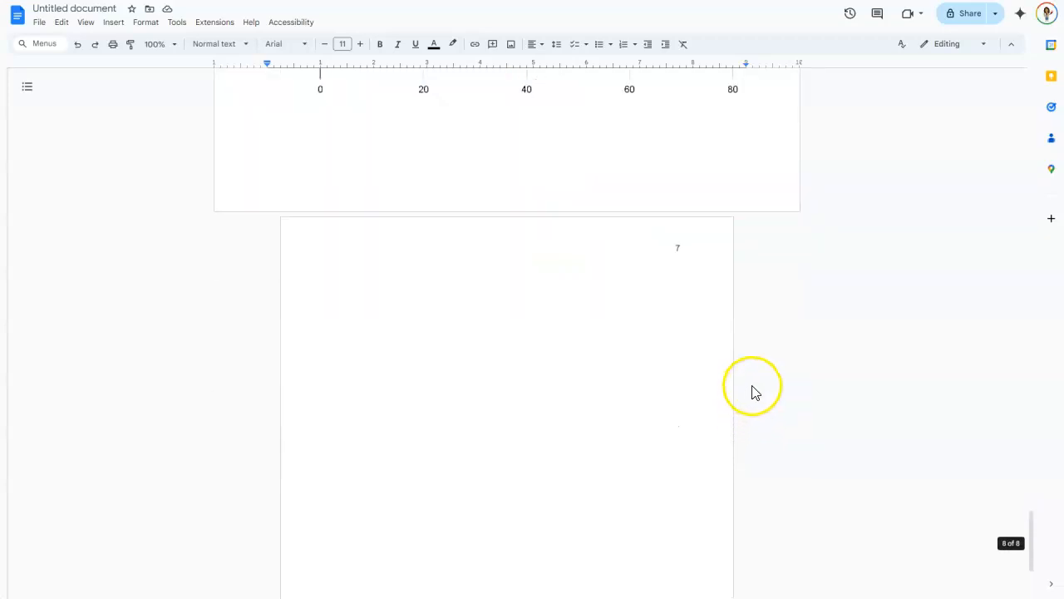
{"action": "scroll", "coordinate": [726, 429], "scroll_direction": "up", "scroll_amount": 15}
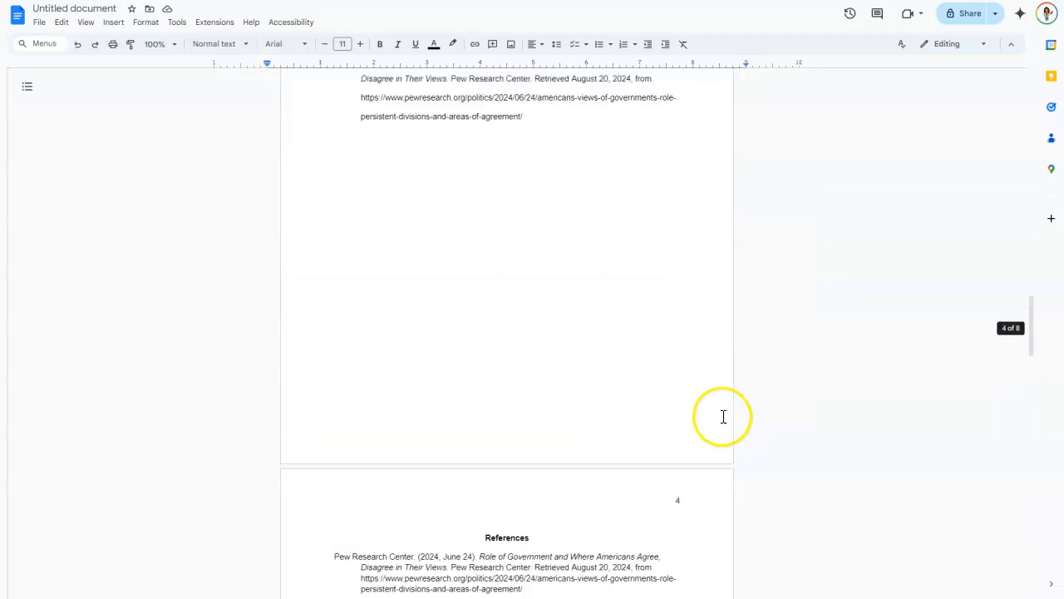
{"action": "scroll", "coordinate": [707, 417], "scroll_direction": "up", "scroll_amount": 10}
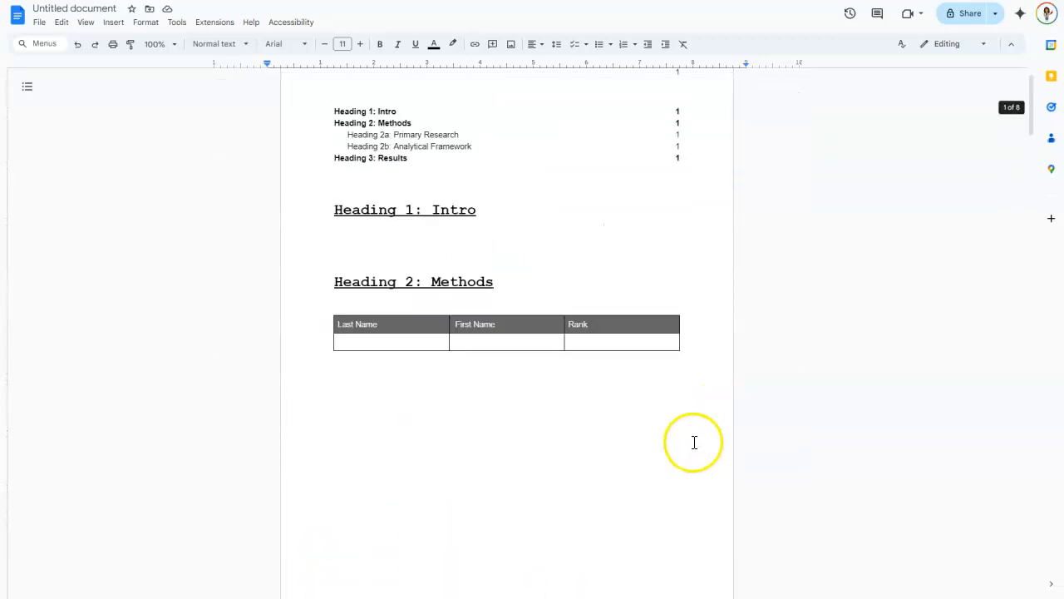
{"action": "scroll", "coordinate": [694, 441], "scroll_direction": "down", "scroll_amount": 7}
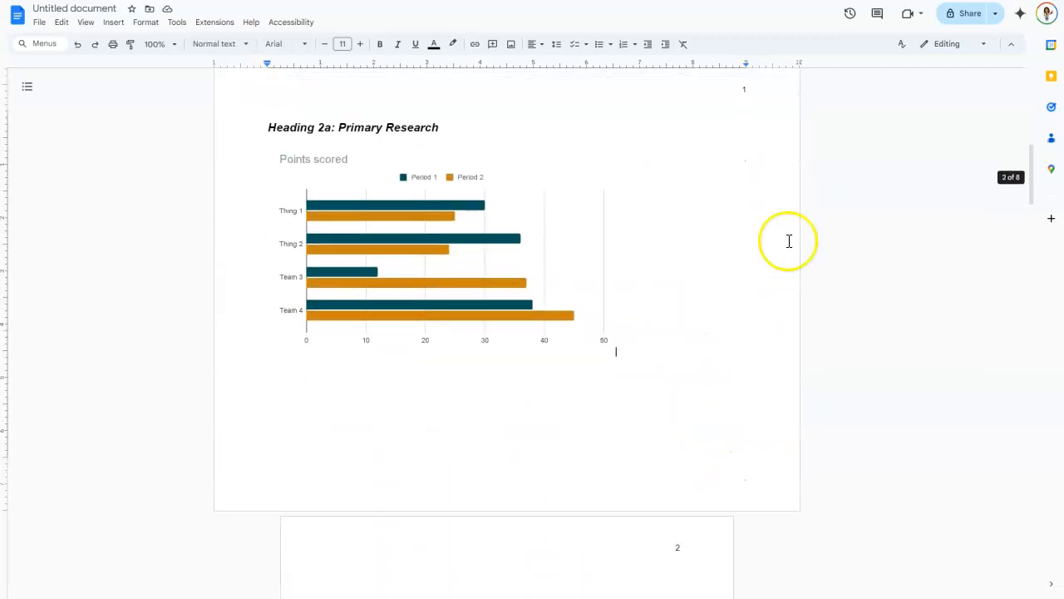
{"action": "scroll", "coordinate": [684, 244], "scroll_direction": "up", "scroll_amount": 2}
{"action": "scroll", "coordinate": [541, 390], "scroll_direction": "down", "scroll_amount": 1}
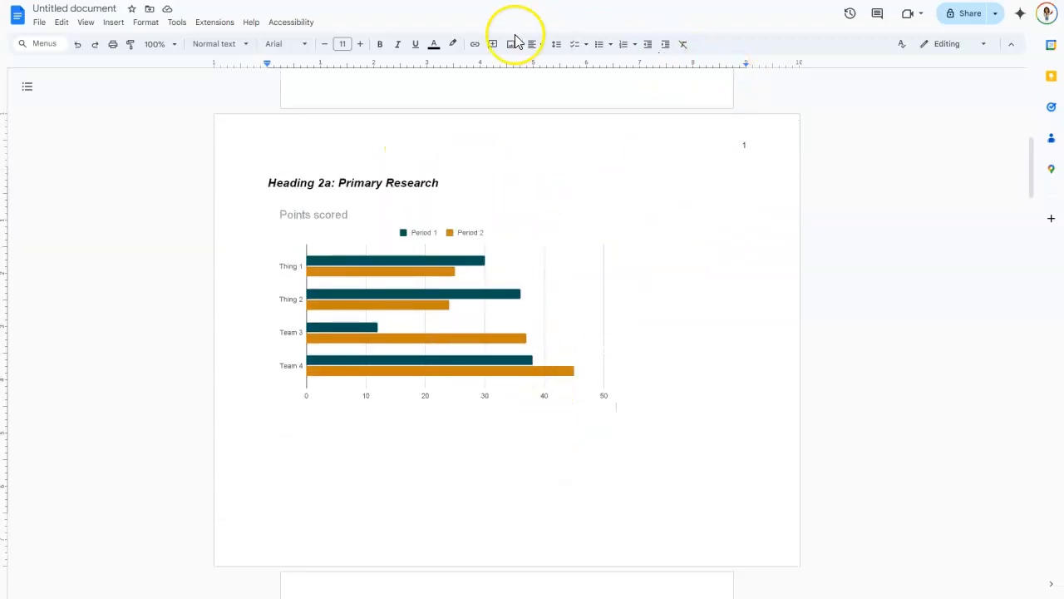
{"action": "left_click", "coordinate": [177, 22]}
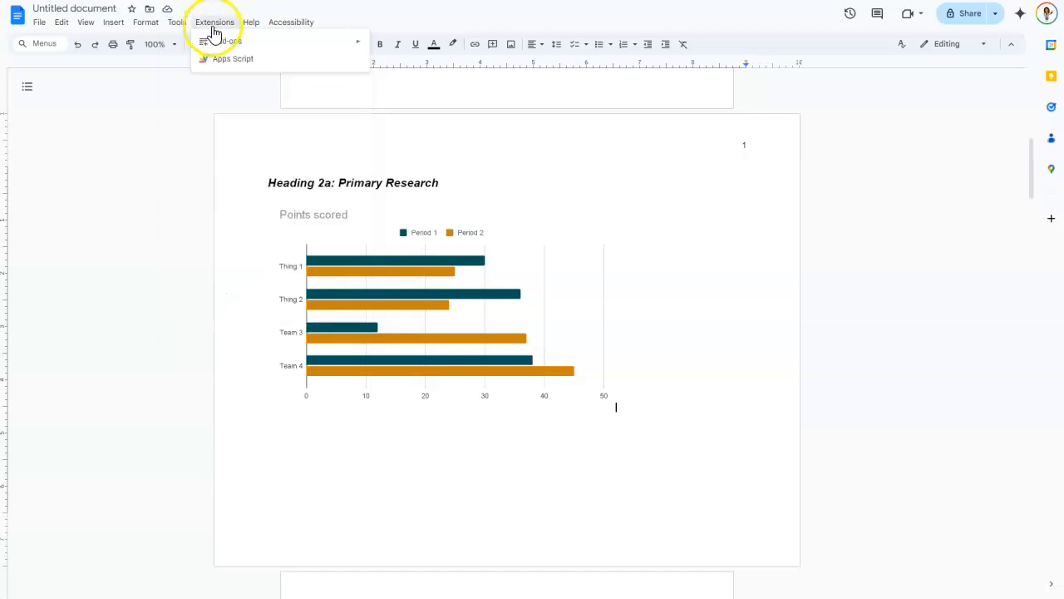
{"action": "mouse_move", "coordinate": [149, 32]}
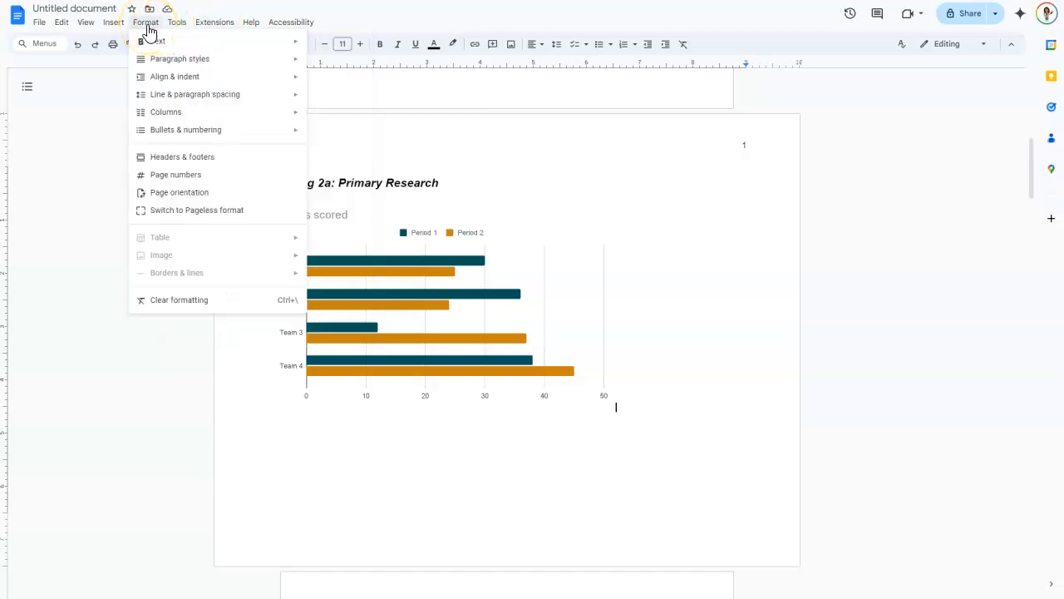
{"action": "left_click", "coordinate": [81, 317]}
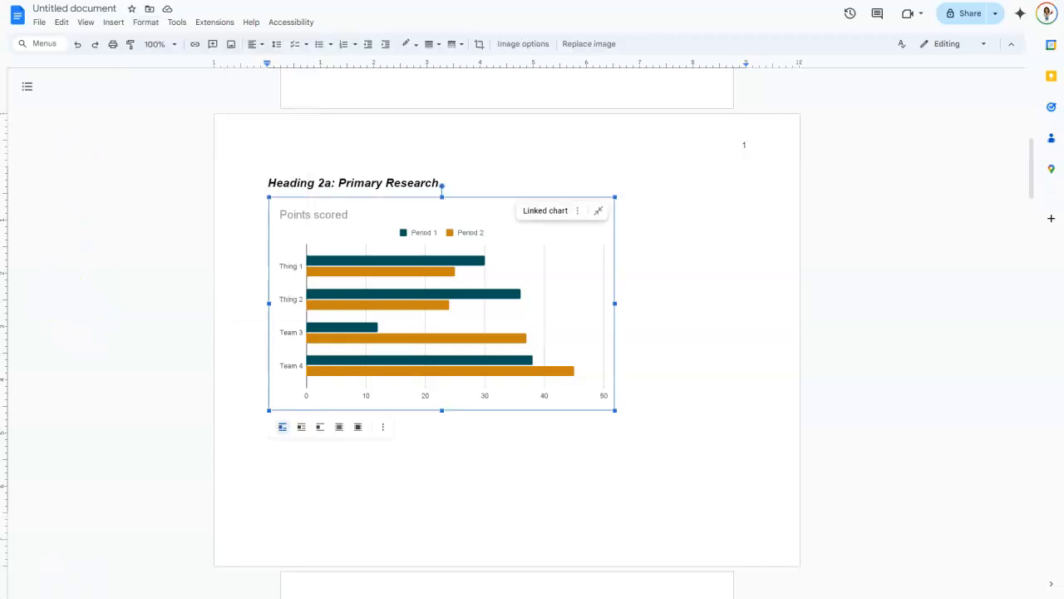
{"action": "scroll", "coordinate": [710, 393], "scroll_direction": "up", "scroll_amount": 10}
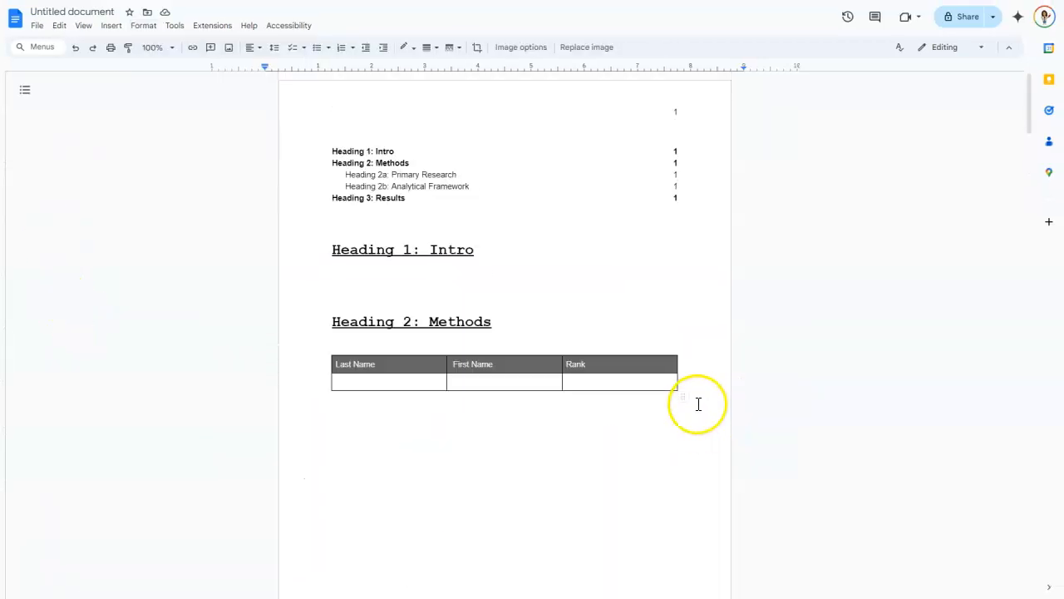
Update the table of contents so its page numbers match the current section numbering.
{"action": "left_click", "coordinate": [494, 174]}
{"action": "left_click", "coordinate": [300, 153]}
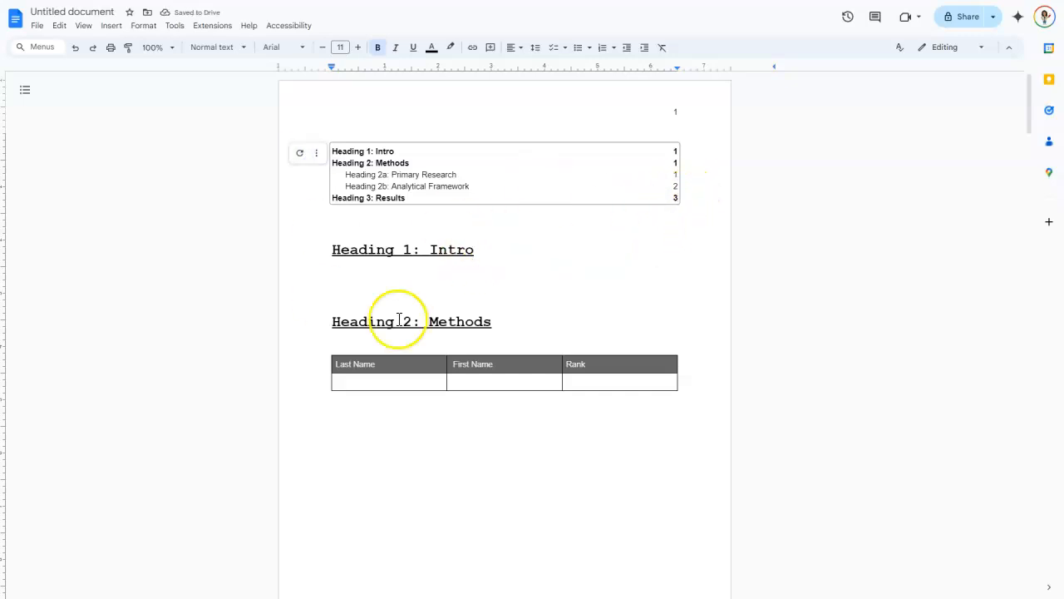
{"action": "left_click", "coordinate": [477, 272]}
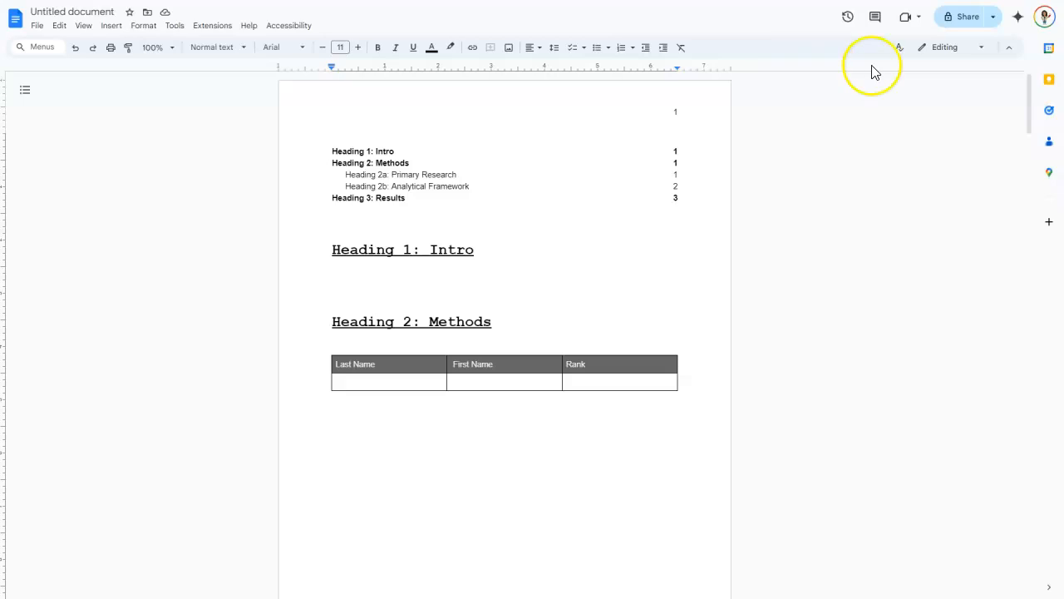
Open the Proofread tool, review its suggestion filter categories, and close it without changes.
{"action": "left_click", "coordinate": [901, 49]}
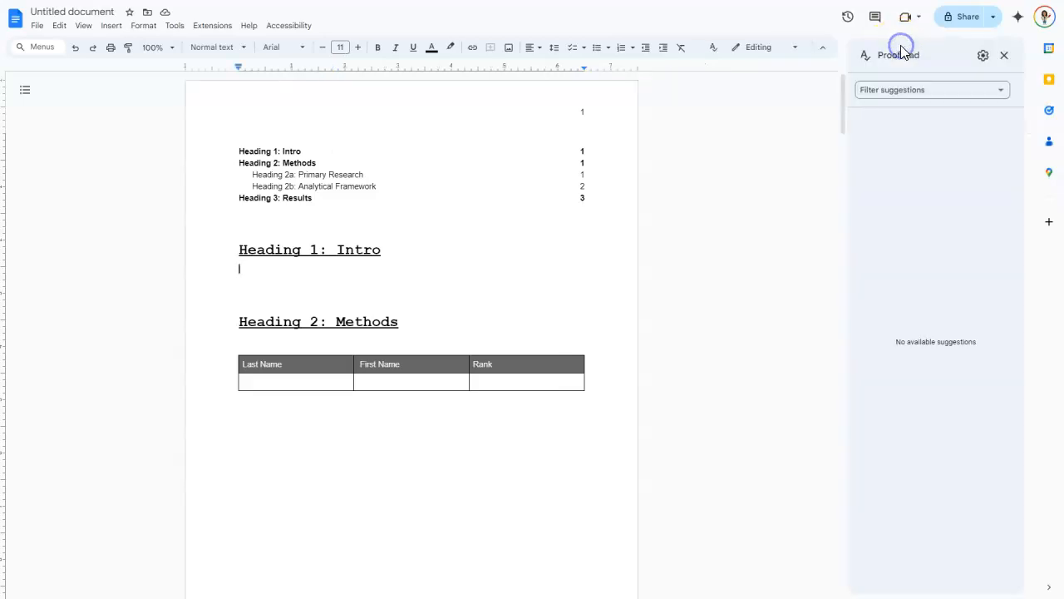
{"action": "left_click", "coordinate": [940, 91]}
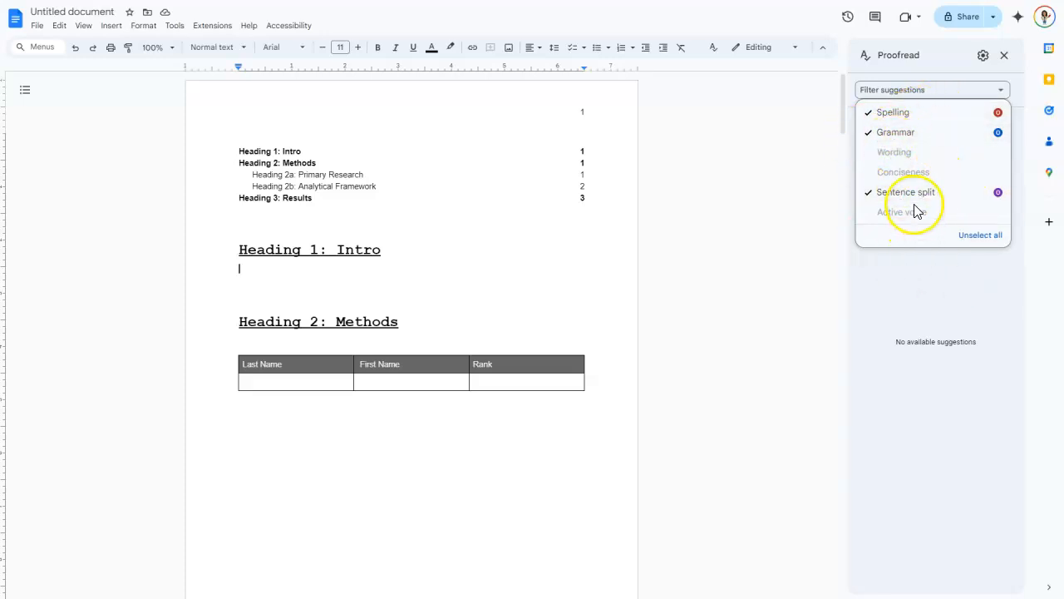
{"action": "left_click", "coordinate": [934, 286]}
{"action": "left_click", "coordinate": [1004, 55]}
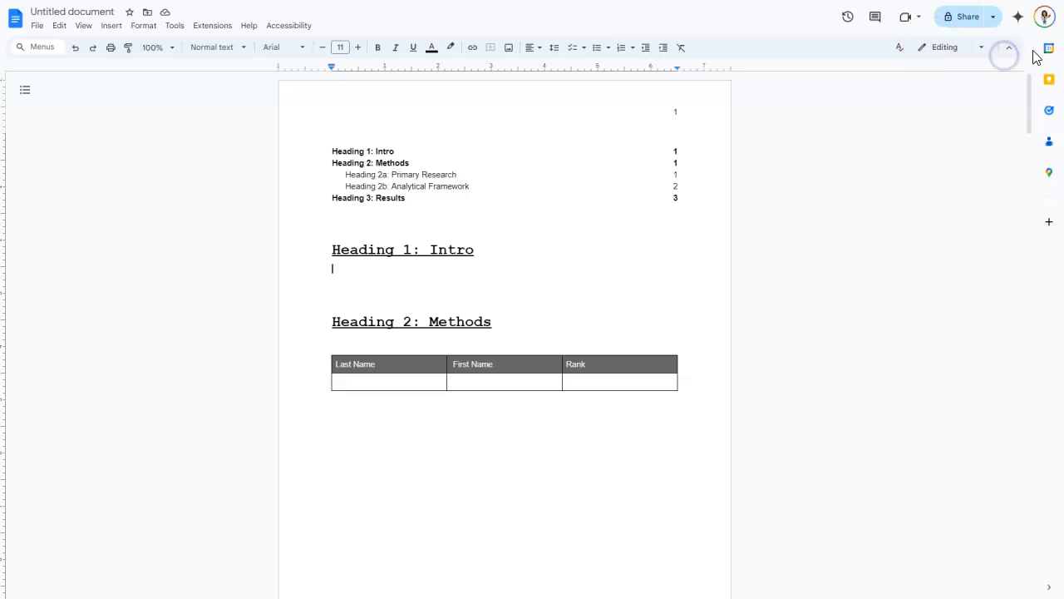
Check the screen reader, braille, collaborator announcement and magnifier options in the accessibility settings, then cancel.
{"action": "left_click", "coordinate": [175, 27]}
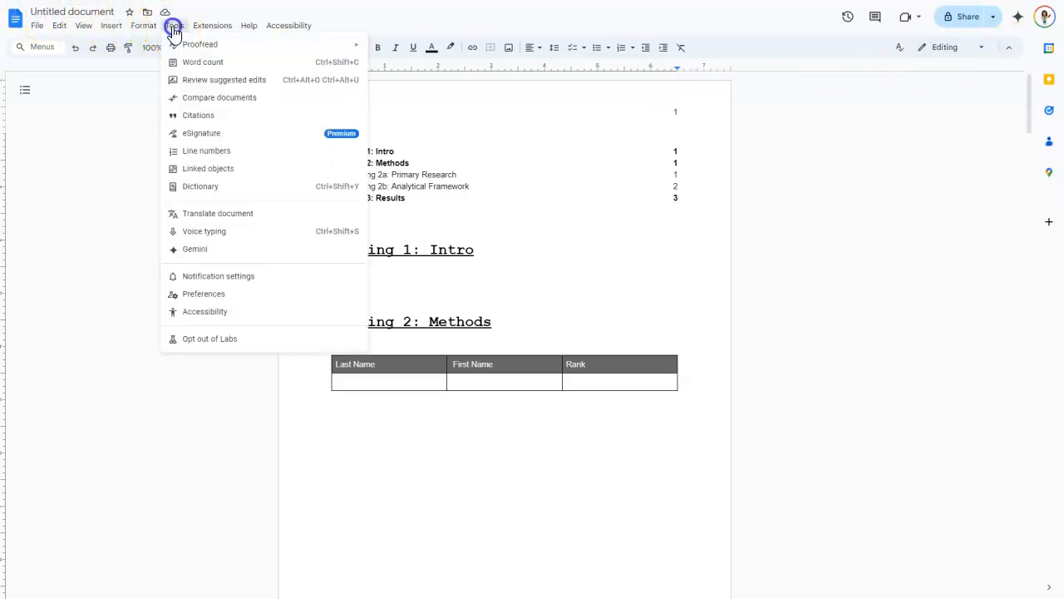
{"action": "left_click", "coordinate": [237, 313]}
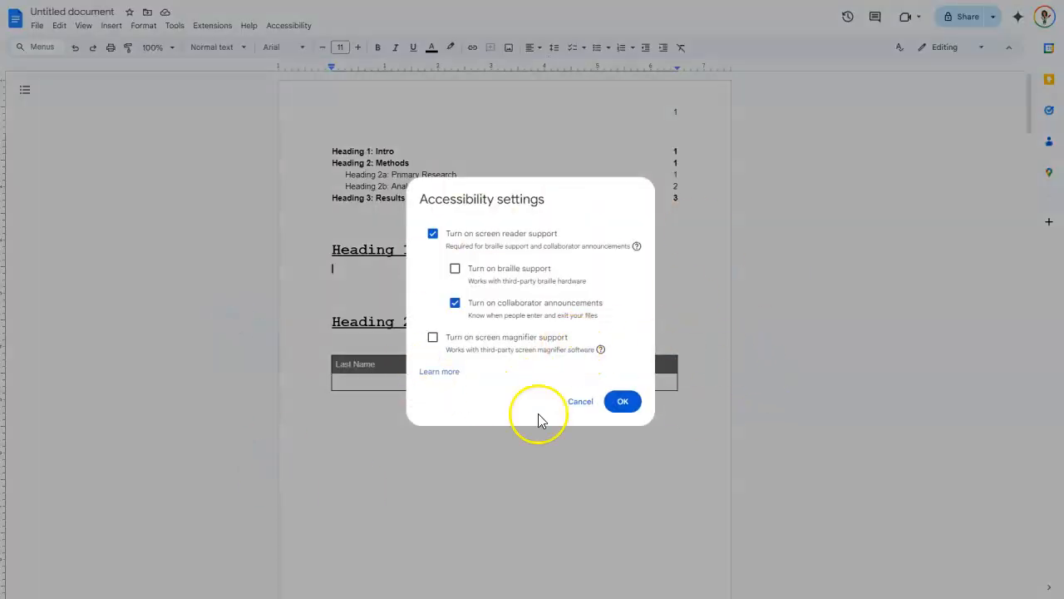
{"action": "left_click", "coordinate": [586, 404]}
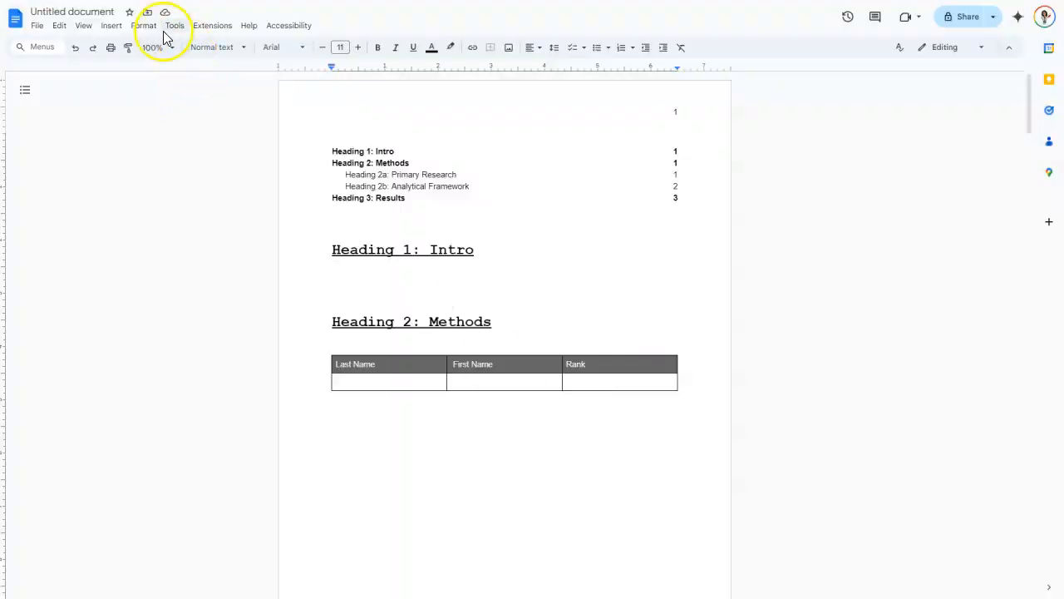
Review the available Accessibility commands, from screen reader verbalization through headings, links and bookmarks, without running any.
{"action": "left_click", "coordinate": [206, 28]}
{"action": "left_click", "coordinate": [202, 28]}
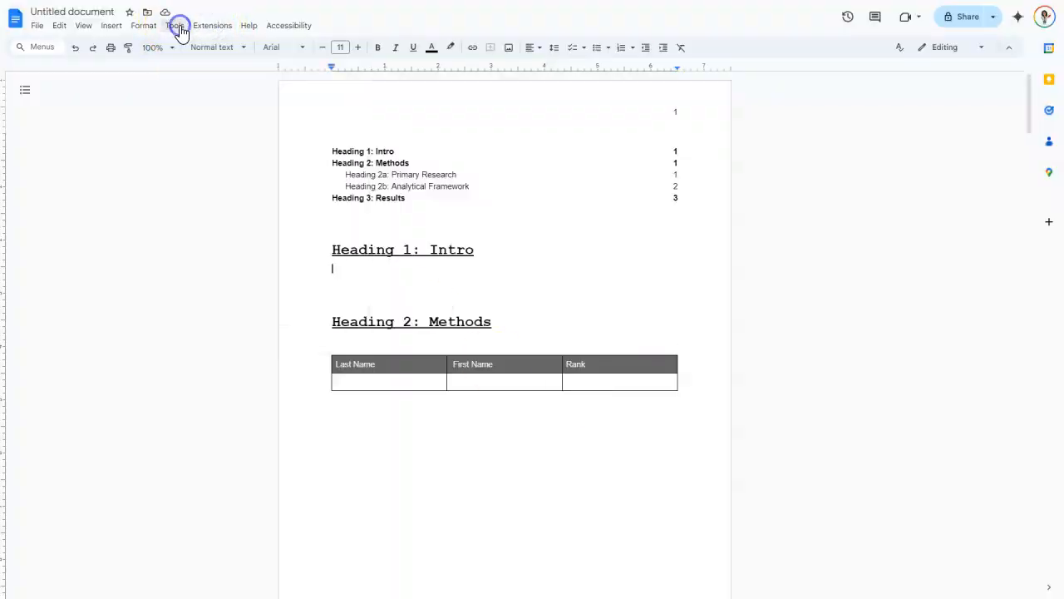
{"action": "left_click", "coordinate": [180, 28]}
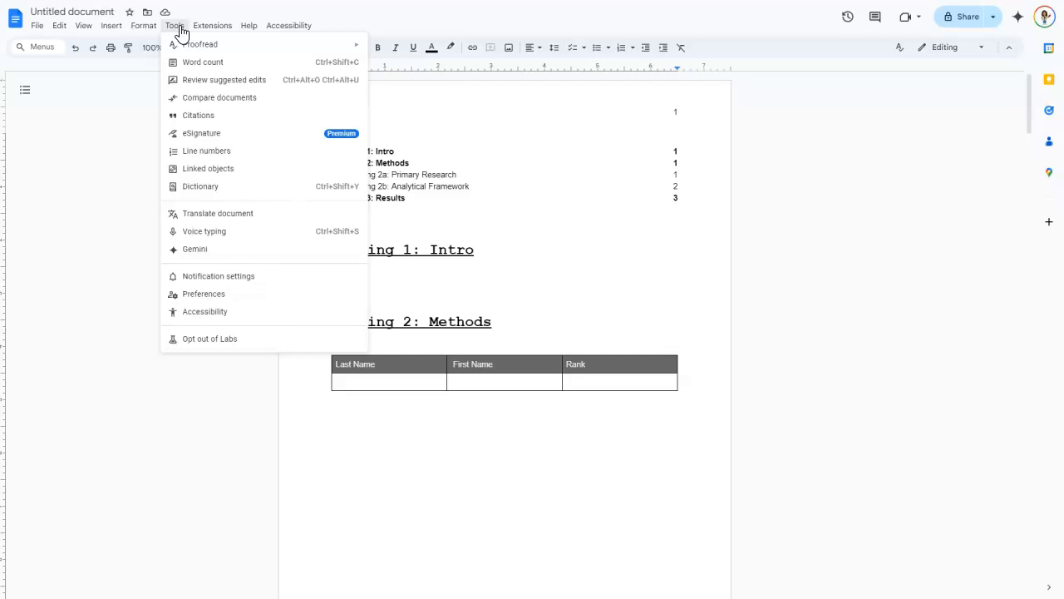
{"action": "left_click", "coordinate": [270, 27]}
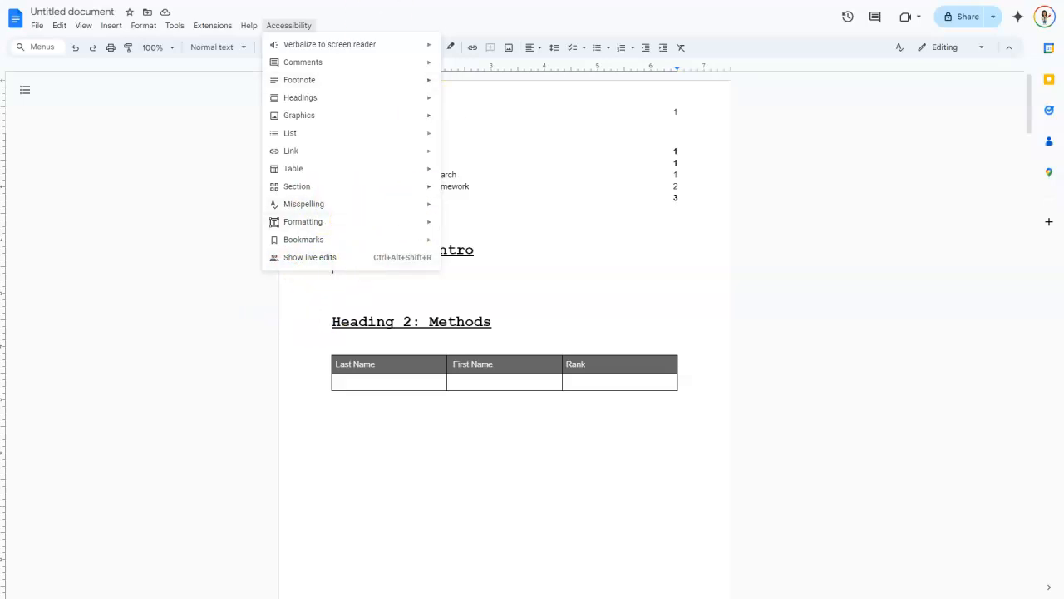
{"action": "mouse_move", "coordinate": [385, 118]}
{"action": "mouse_move", "coordinate": [295, 44]}
{"action": "mouse_move", "coordinate": [291, 154]}
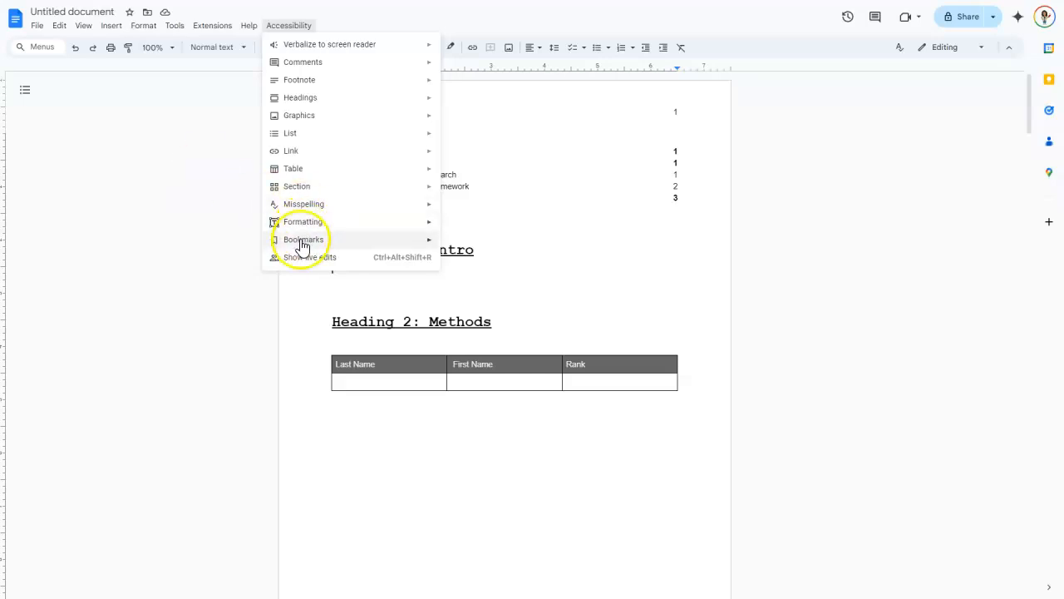
{"action": "mouse_move", "coordinate": [304, 248]}
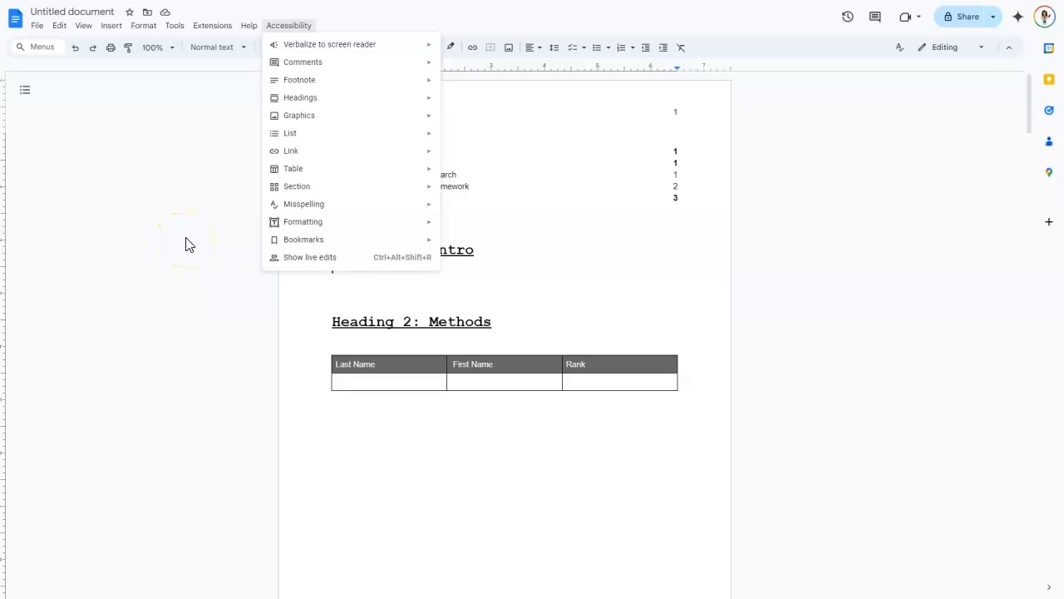
{"action": "left_click", "coordinate": [186, 243]}
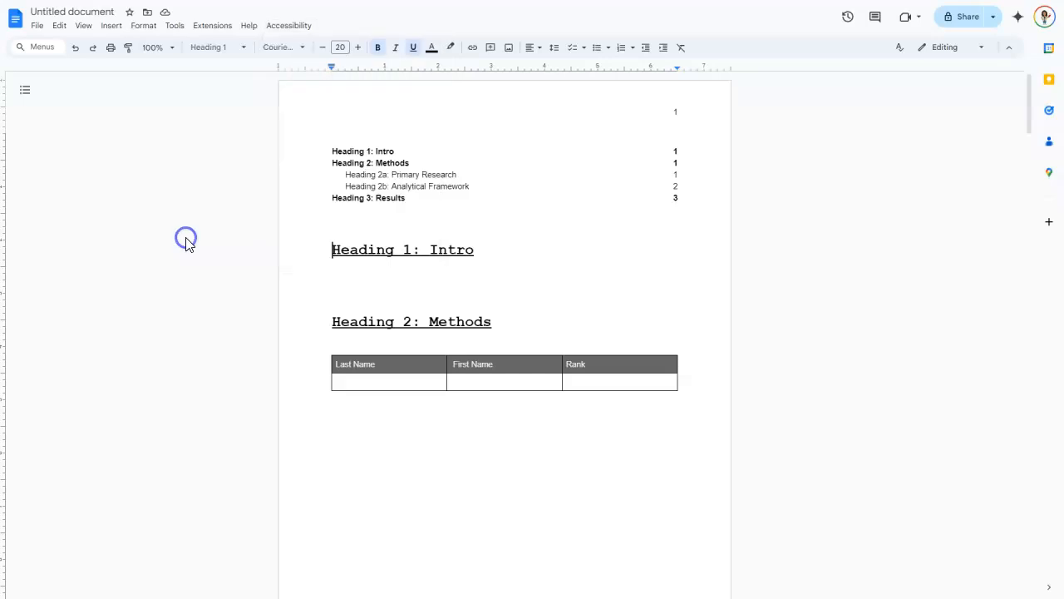
Check the available download formats, then open the print preview with Save as PDF as the destination.
{"action": "left_click", "coordinate": [37, 27]}
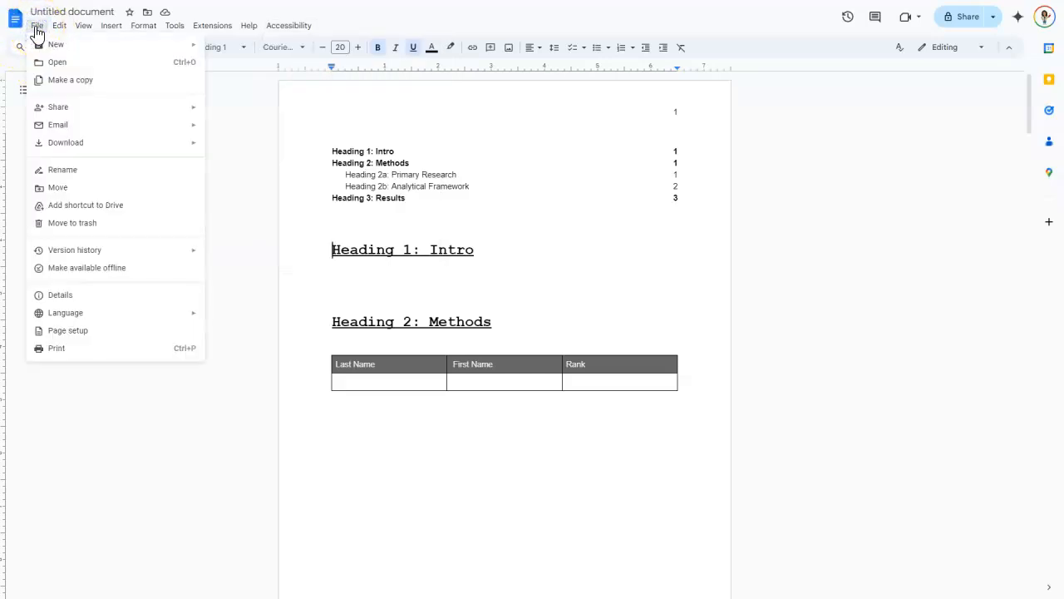
{"action": "left_click", "coordinate": [75, 143]}
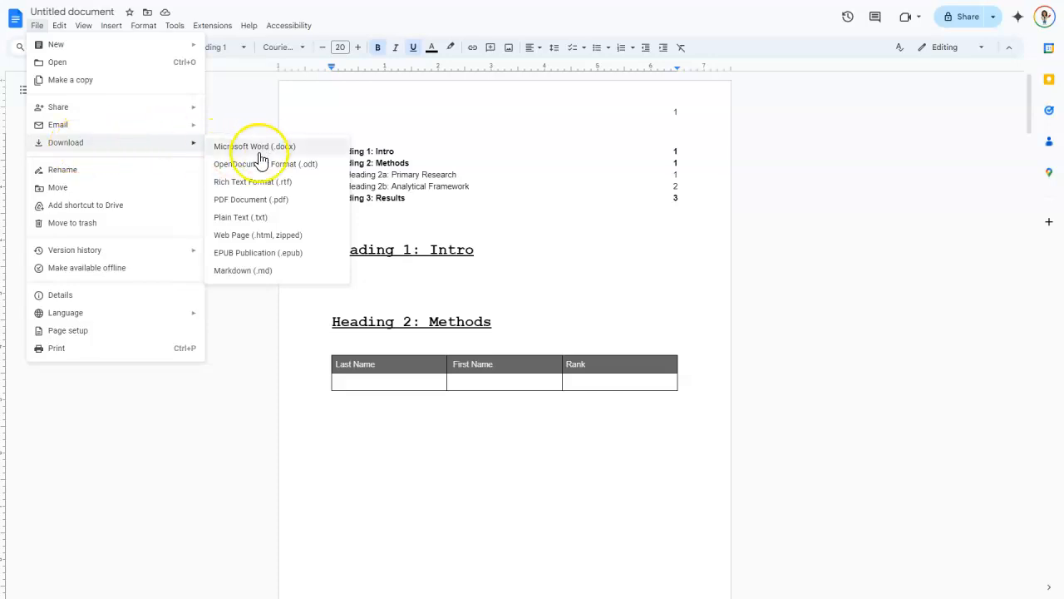
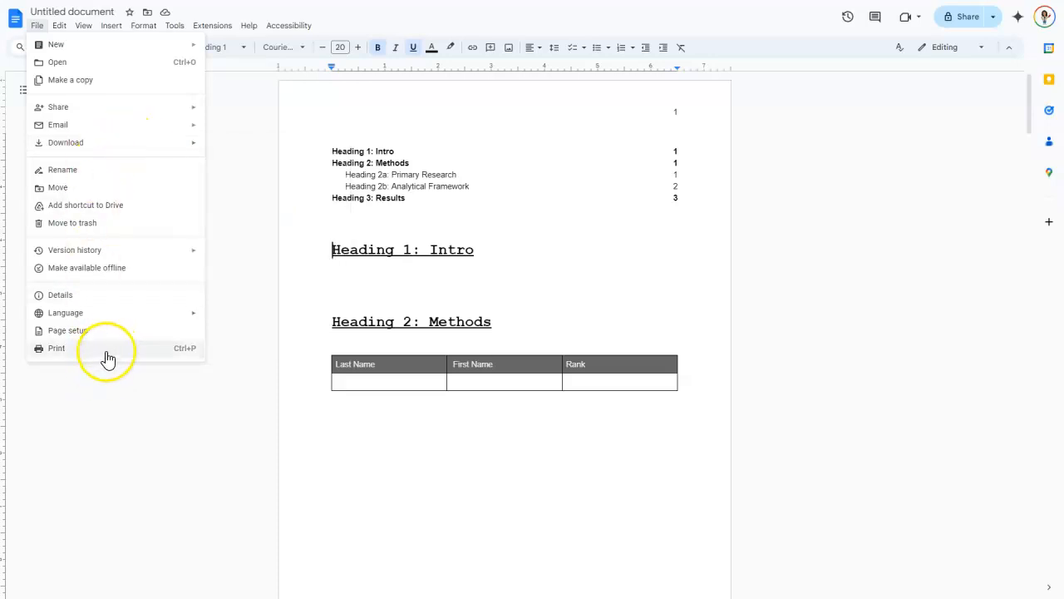
{"action": "left_click", "coordinate": [56, 348]}
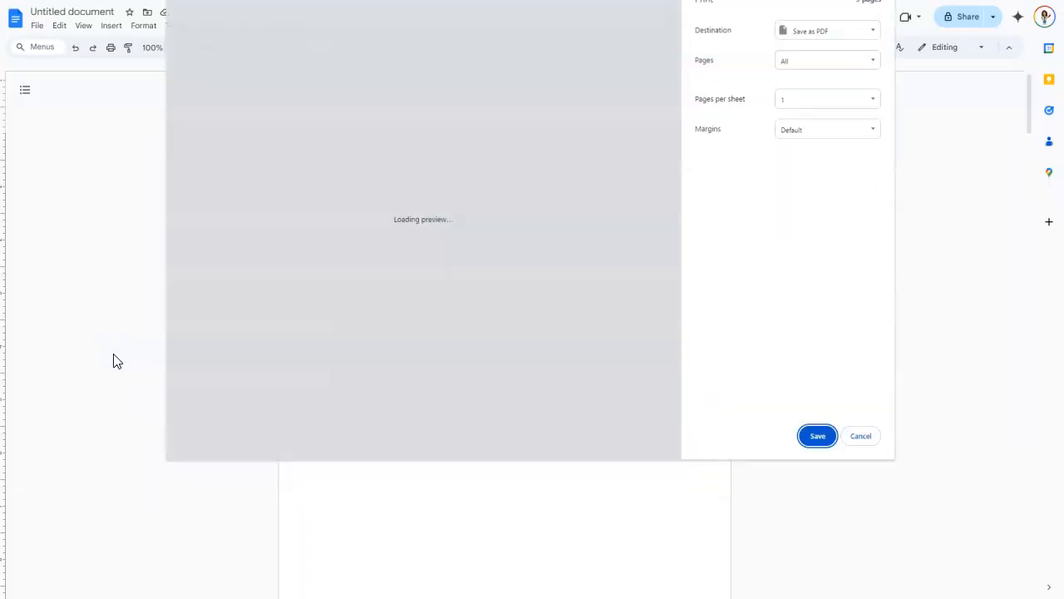
{"action": "left_click", "coordinate": [844, 40]}
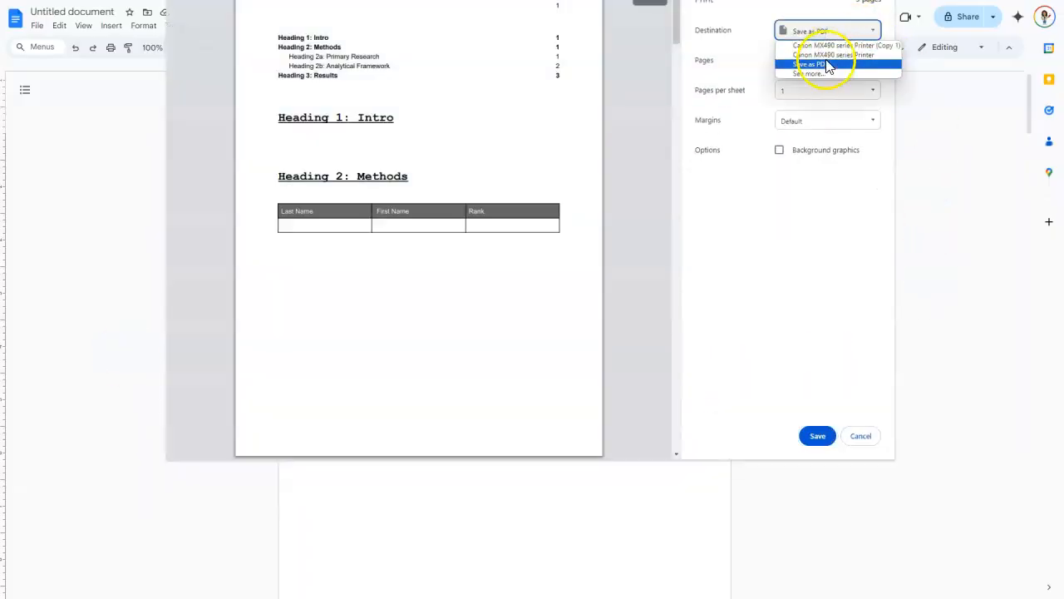
{"action": "left_click", "coordinate": [825, 67]}
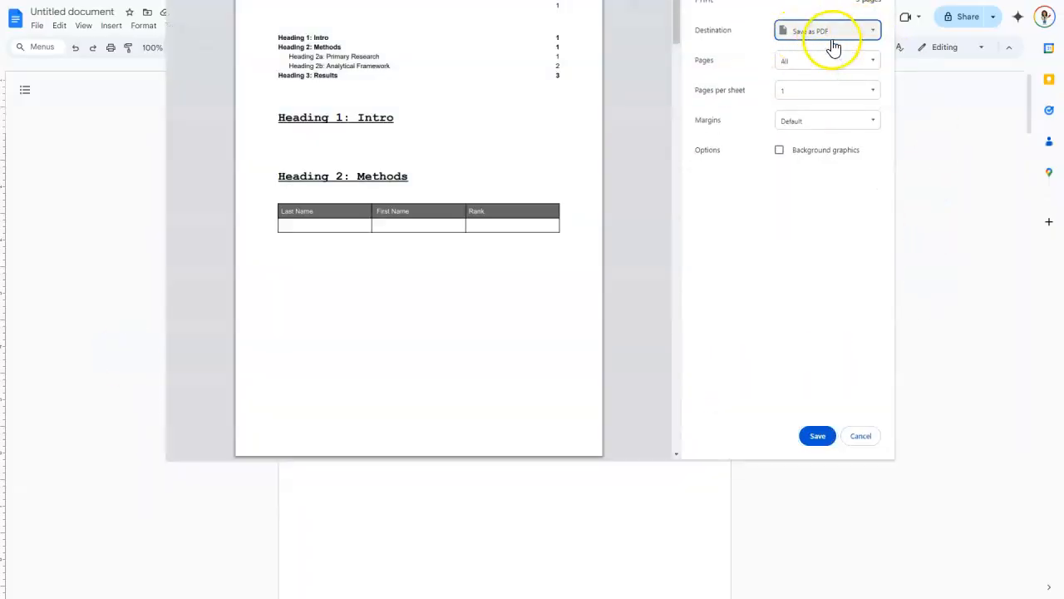
Examine the print preview for page orientation, section page numbers, charts, images and references across the whole document, ending at the first page.
{"action": "scroll", "coordinate": [443, 275], "scroll_direction": "down", "scroll_amount": 4}
{"action": "scroll", "coordinate": [445, 301], "scroll_direction": "down", "scroll_amount": 2}
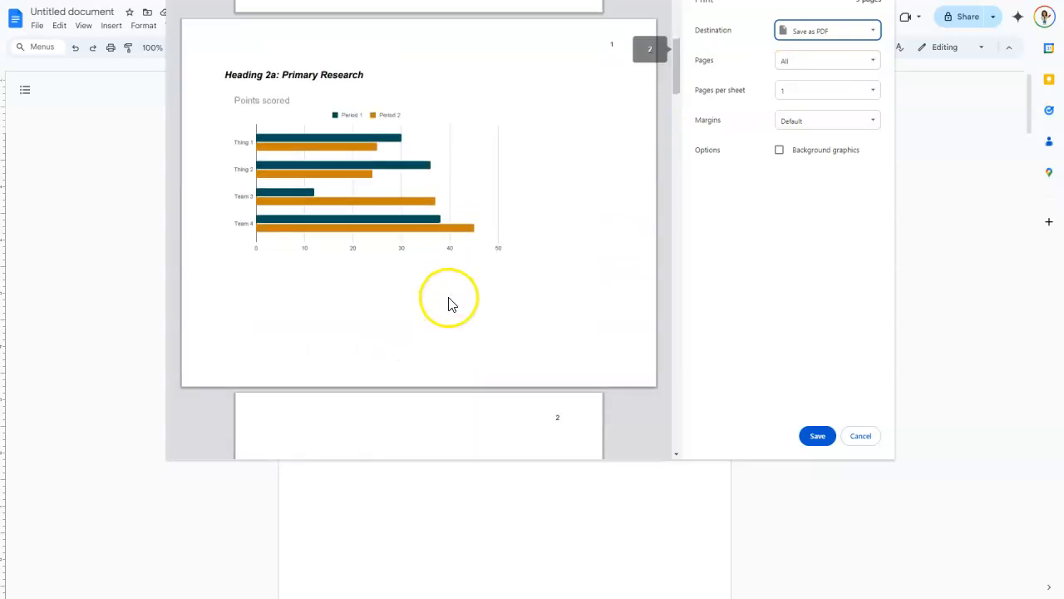
{"action": "scroll", "coordinate": [449, 301], "scroll_direction": "down", "scroll_amount": 6}
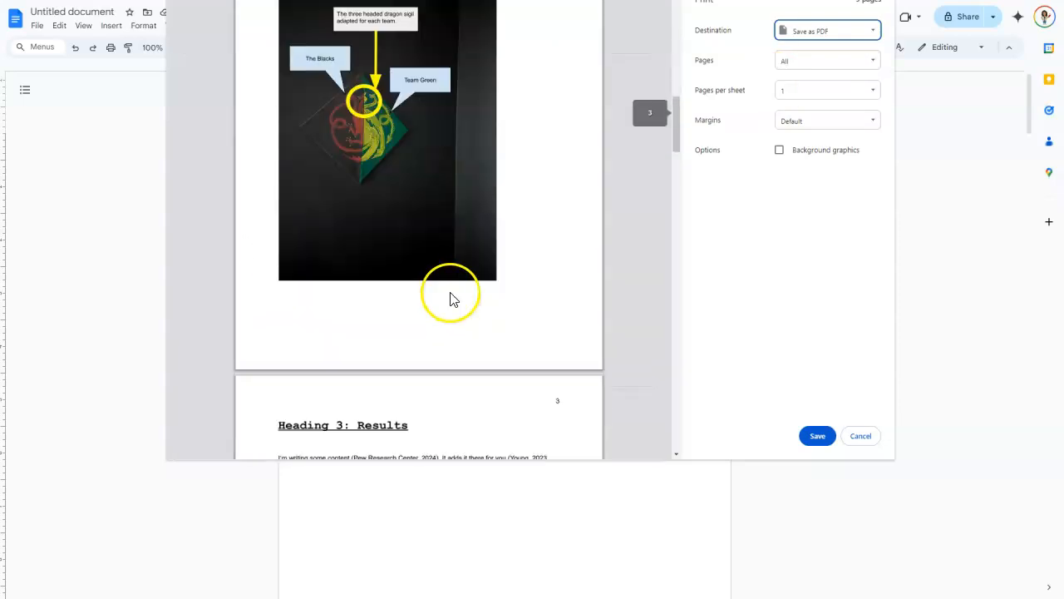
{"action": "scroll", "coordinate": [453, 298], "scroll_direction": "up", "scroll_amount": 5}
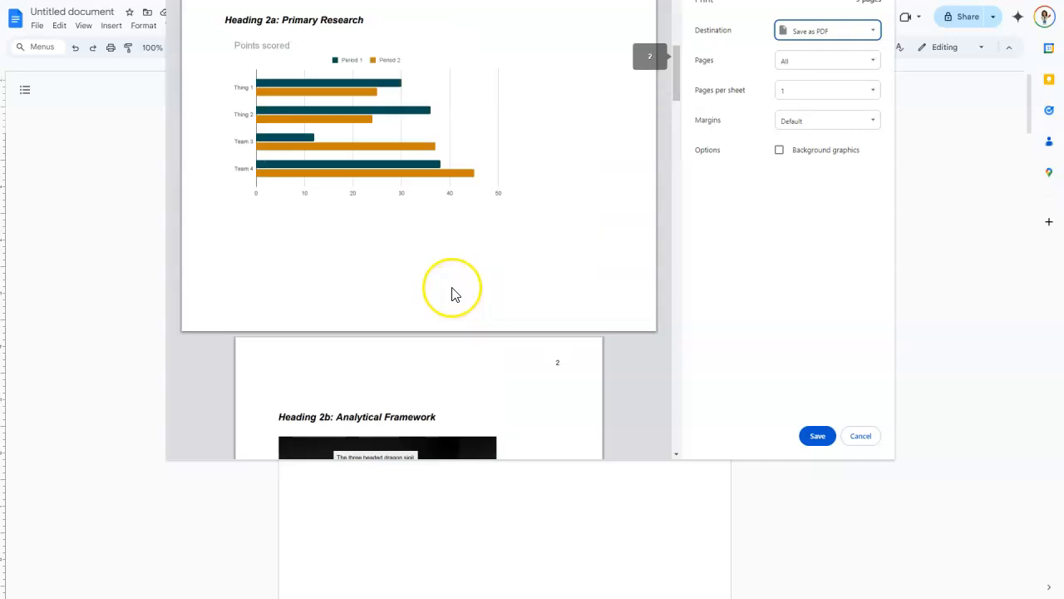
{"action": "scroll", "coordinate": [454, 293], "scroll_direction": "up", "scroll_amount": 4}
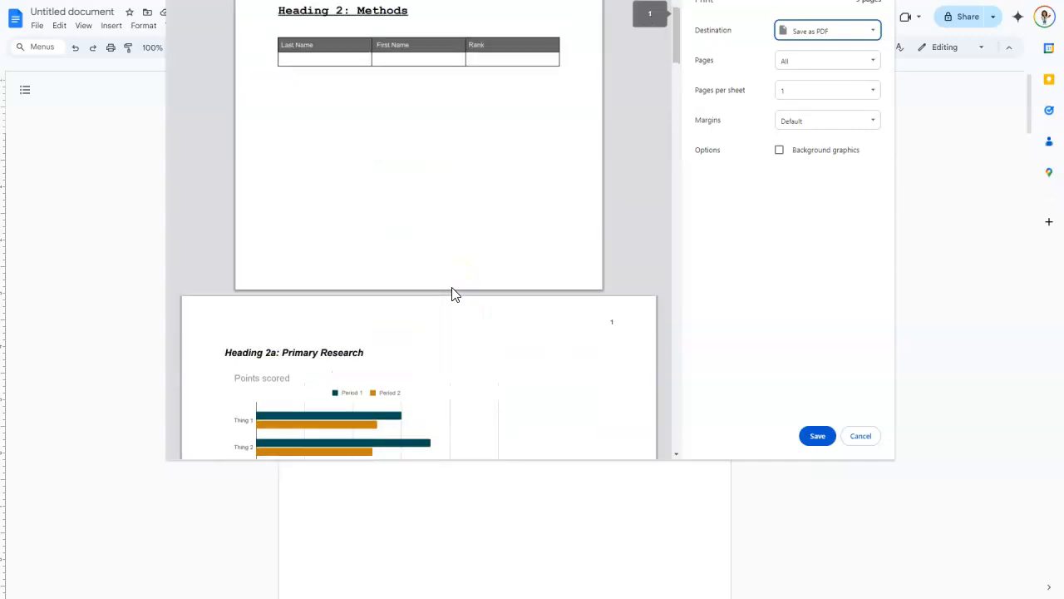
{"action": "scroll", "coordinate": [453, 293], "scroll_direction": "down", "scroll_amount": 8}
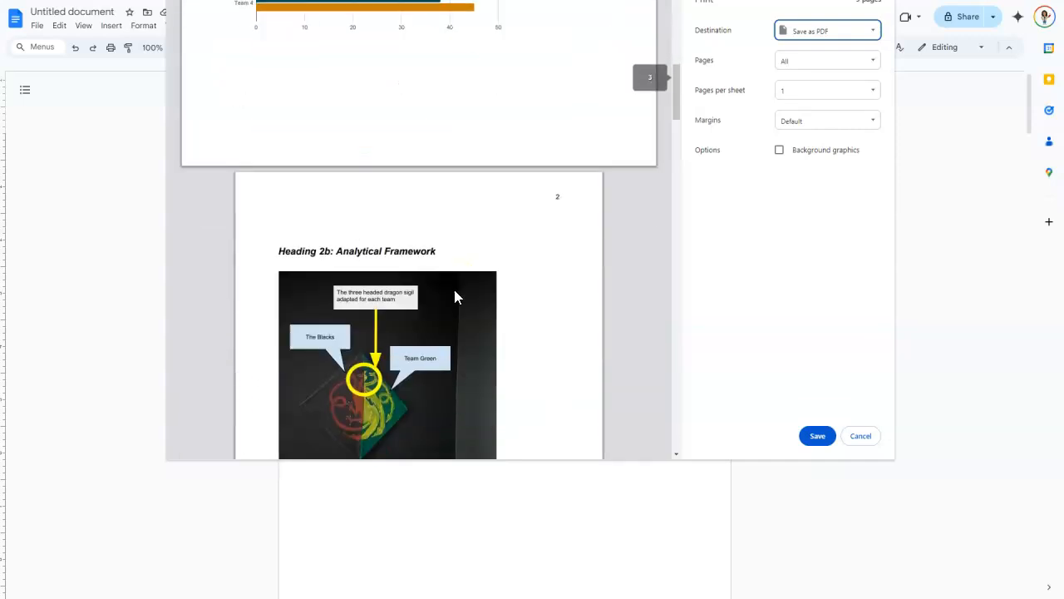
{"action": "left_click", "coordinate": [530, 283]}
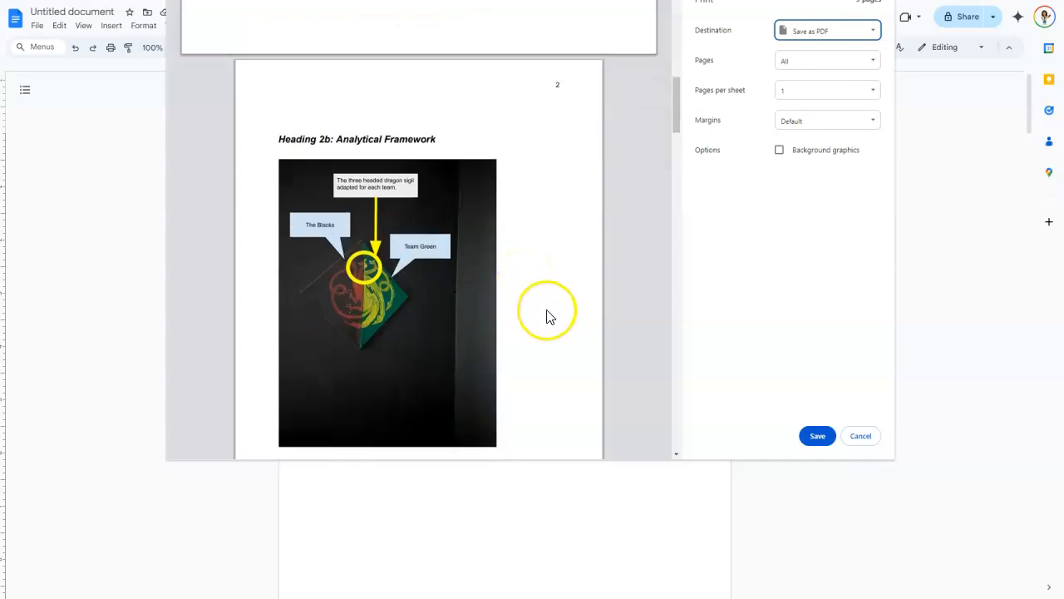
{"action": "scroll", "coordinate": [547, 314], "scroll_direction": "down", "scroll_amount": 6}
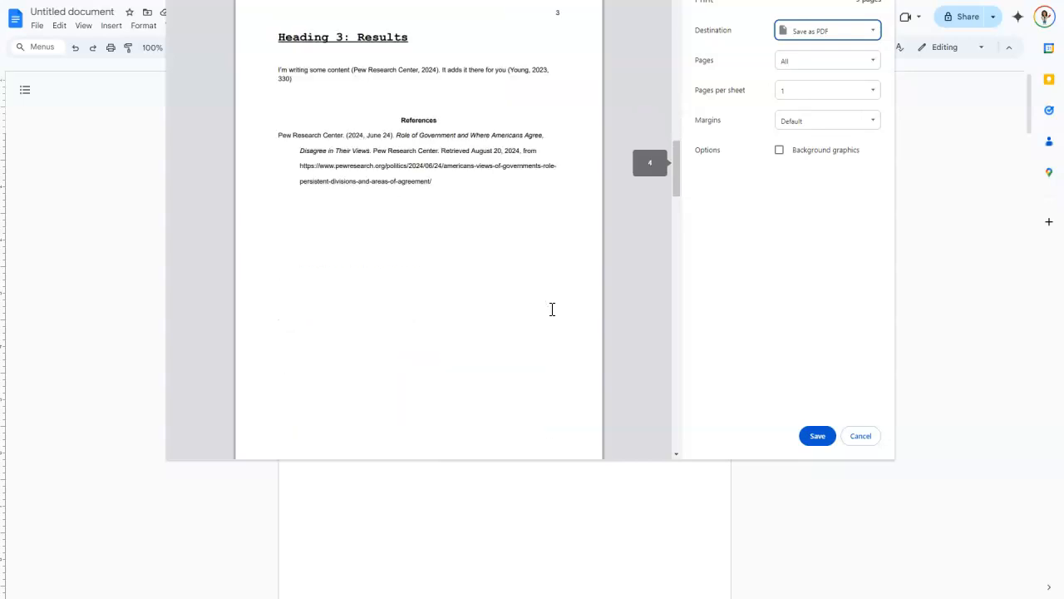
{"action": "scroll", "coordinate": [438, 288], "scroll_direction": "down", "scroll_amount": 3}
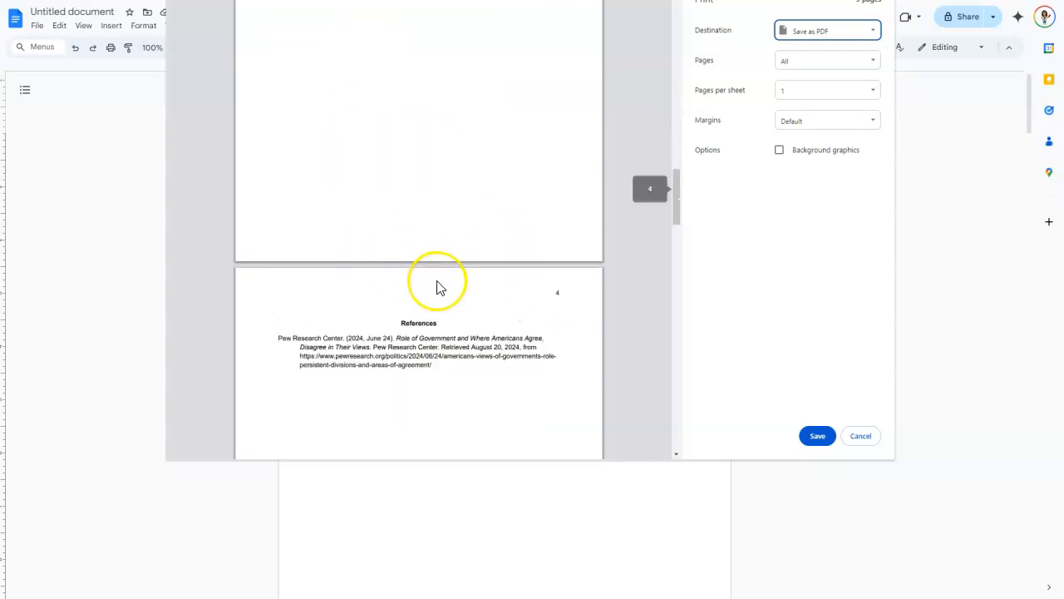
{"action": "scroll", "coordinate": [438, 287], "scroll_direction": "down", "scroll_amount": 2}
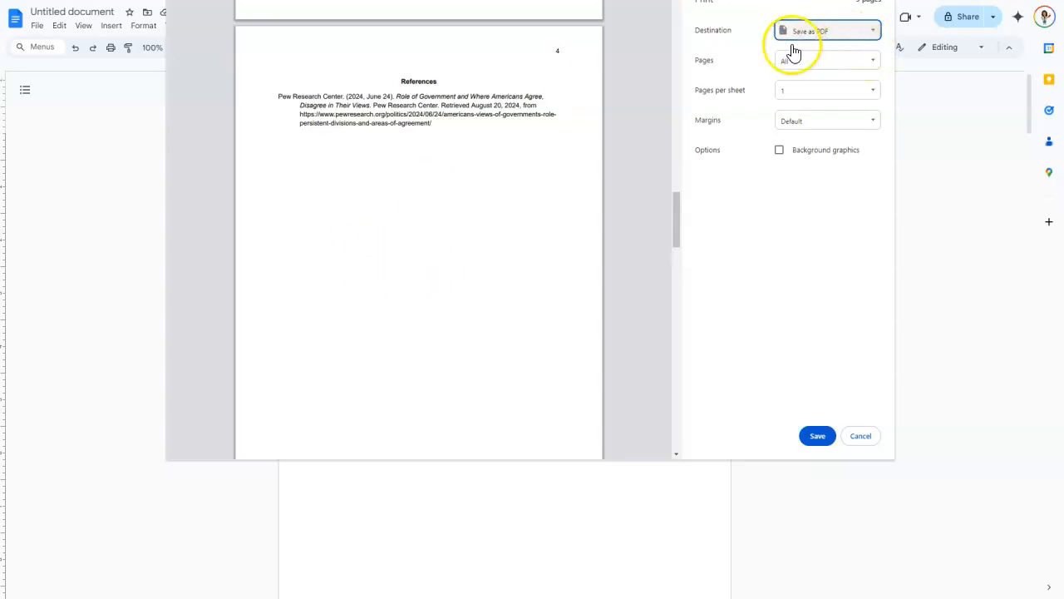
{"action": "scroll", "coordinate": [540, 224], "scroll_direction": "down", "scroll_amount": 1}
{"action": "scroll", "coordinate": [541, 224], "scroll_direction": "down", "scroll_amount": 5}
{"action": "scroll", "coordinate": [474, 205], "scroll_direction": "down", "scroll_amount": 4}
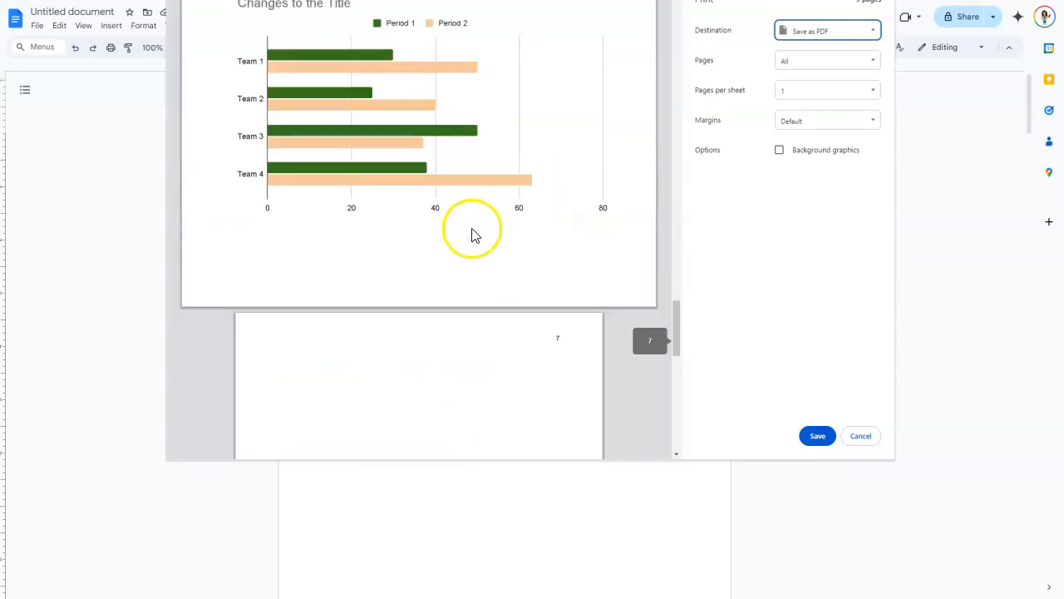
{"action": "scroll", "coordinate": [473, 236], "scroll_direction": "down", "scroll_amount": 2}
{"action": "scroll", "coordinate": [471, 234], "scroll_direction": "down", "scroll_amount": 11}
{"action": "scroll", "coordinate": [469, 237], "scroll_direction": "up", "scroll_amount": 11}
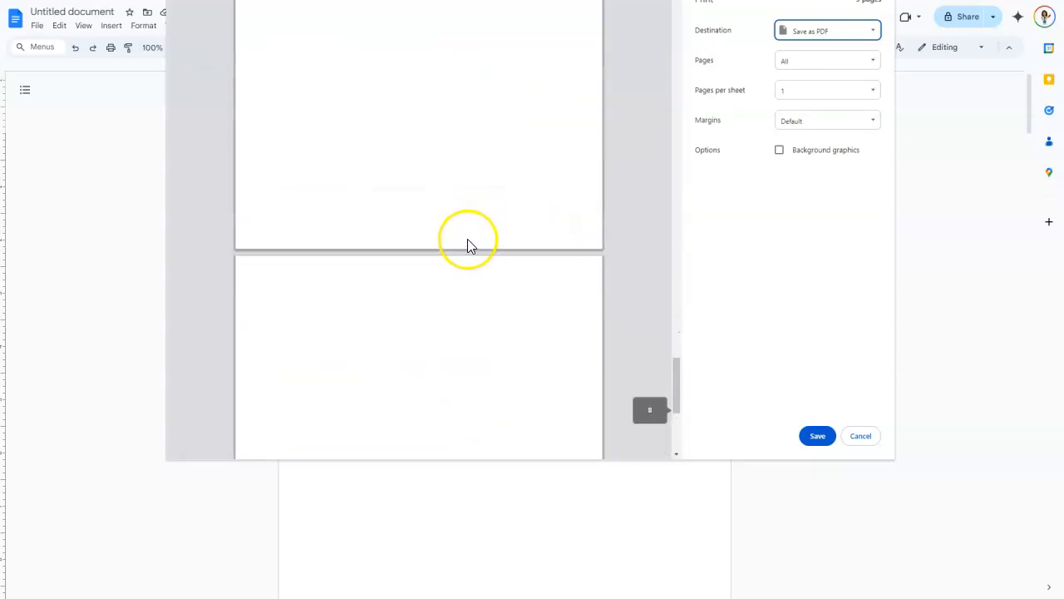
{"action": "scroll", "coordinate": [432, 245], "scroll_direction": "up", "scroll_amount": 3}
{"action": "scroll", "coordinate": [396, 269], "scroll_direction": "up", "scroll_amount": 4}
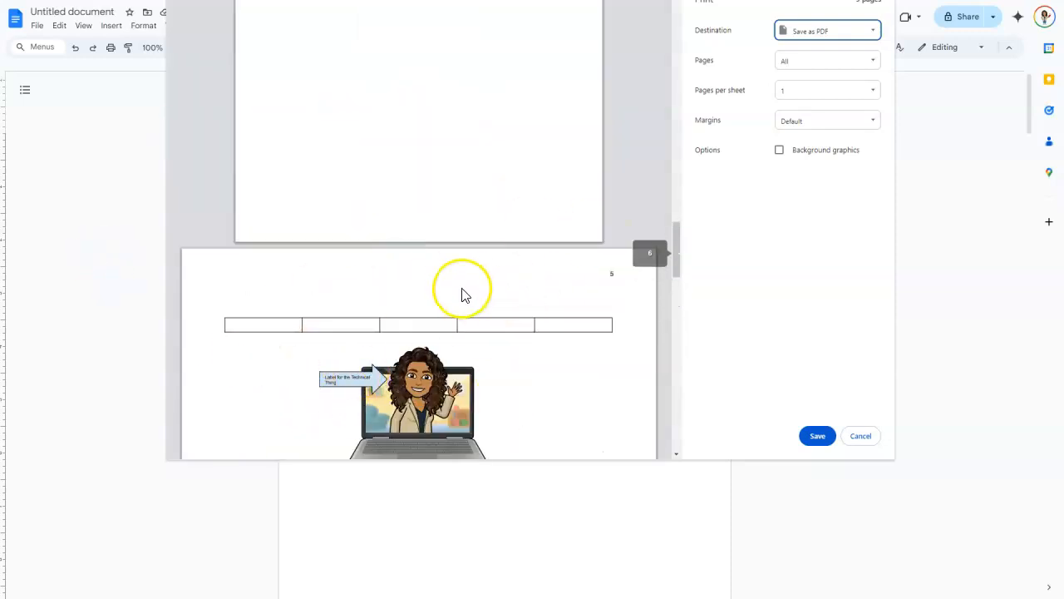
{"action": "scroll", "coordinate": [461, 291], "scroll_direction": "up", "scroll_amount": 4}
{"action": "scroll", "coordinate": [457, 285], "scroll_direction": "up", "scroll_amount": 8}
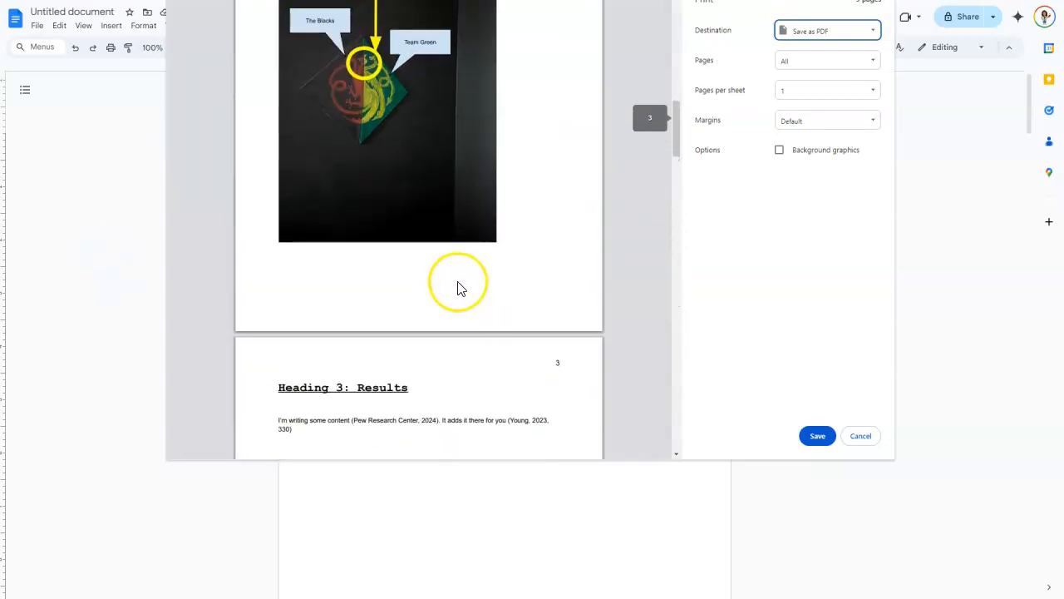
{"action": "scroll", "coordinate": [505, 309], "scroll_direction": "up", "scroll_amount": 3}
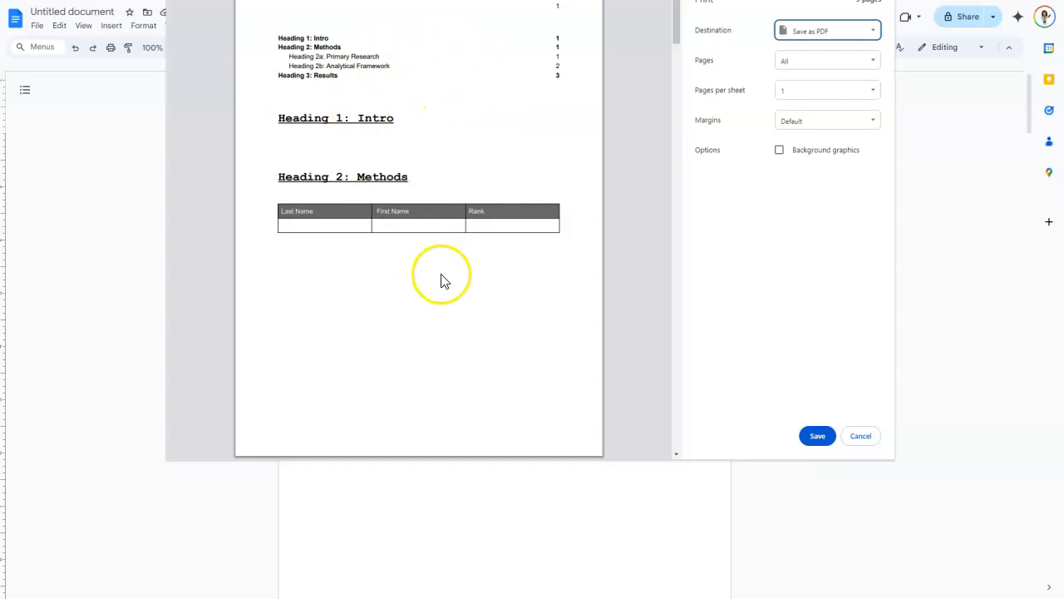
{"action": "scroll", "coordinate": [441, 276], "scroll_direction": "down", "scroll_amount": 5}
{"action": "scroll", "coordinate": [442, 275], "scroll_direction": "up", "scroll_amount": 5}
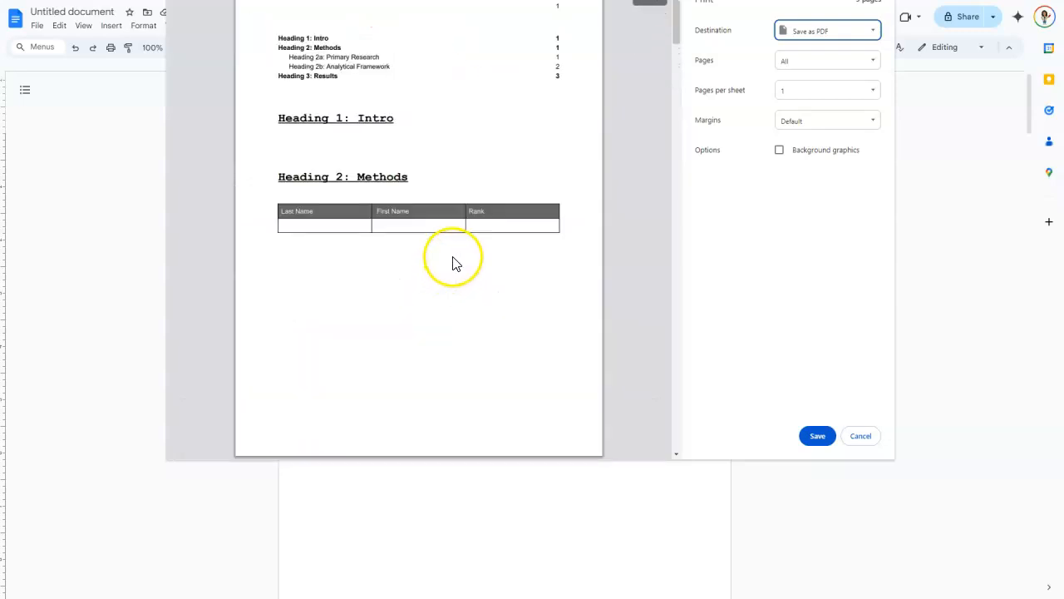
Cancel the print preview, then check the document's sharing options, including publishing to the web, without choosing any.
{"action": "left_click", "coordinate": [859, 435]}
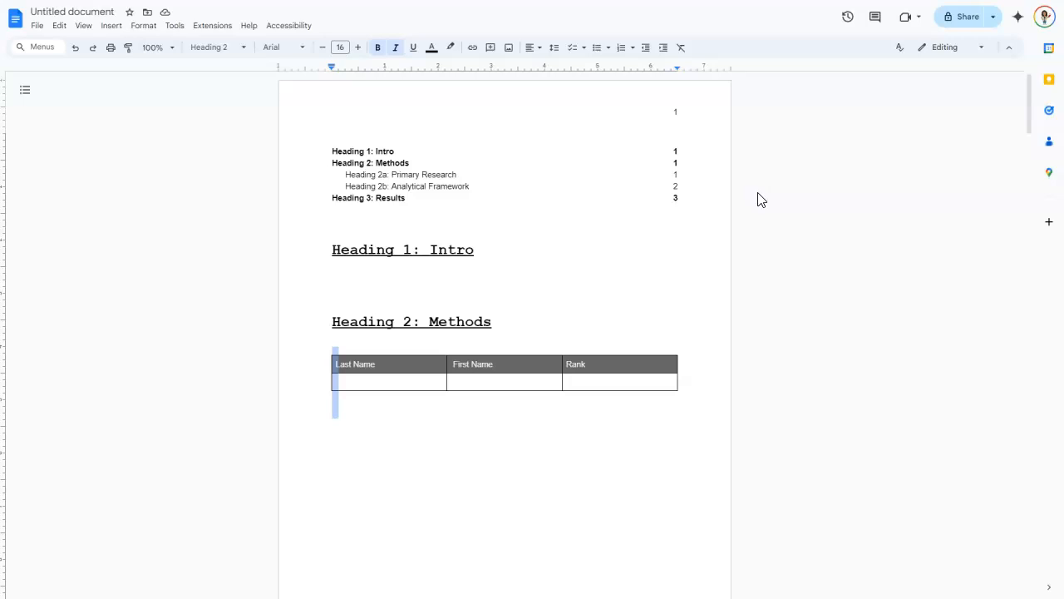
{"action": "left_click", "coordinate": [398, 278]}
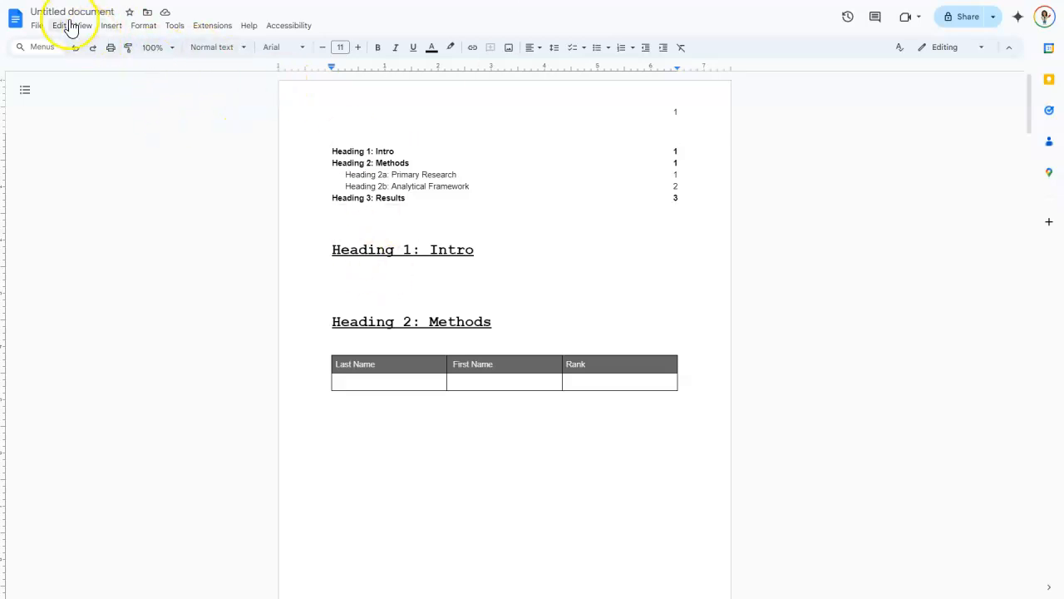
{"action": "left_click", "coordinate": [36, 27]}
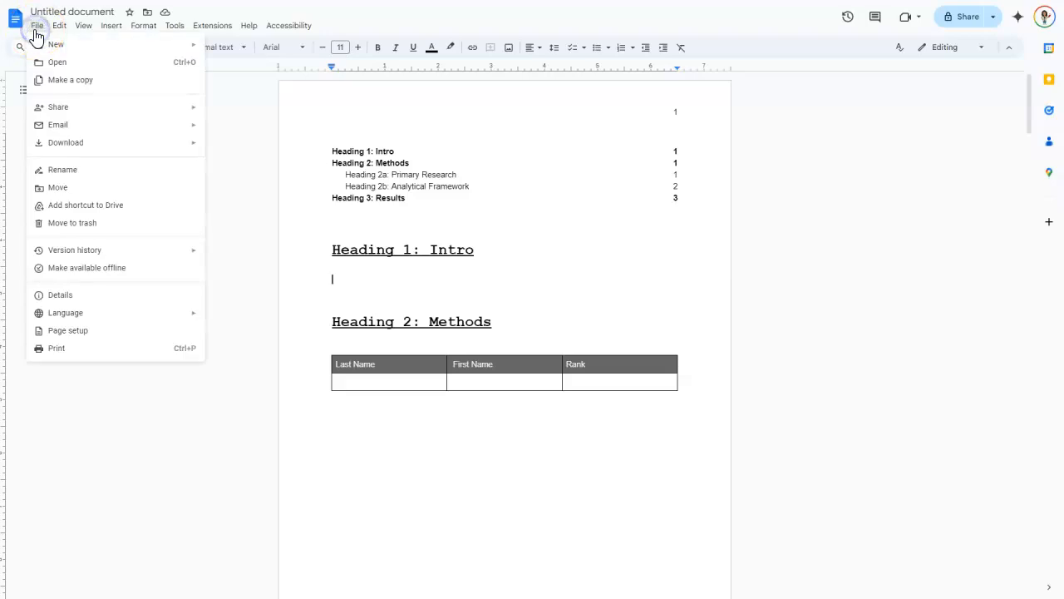
{"action": "mouse_move", "coordinate": [122, 109]}
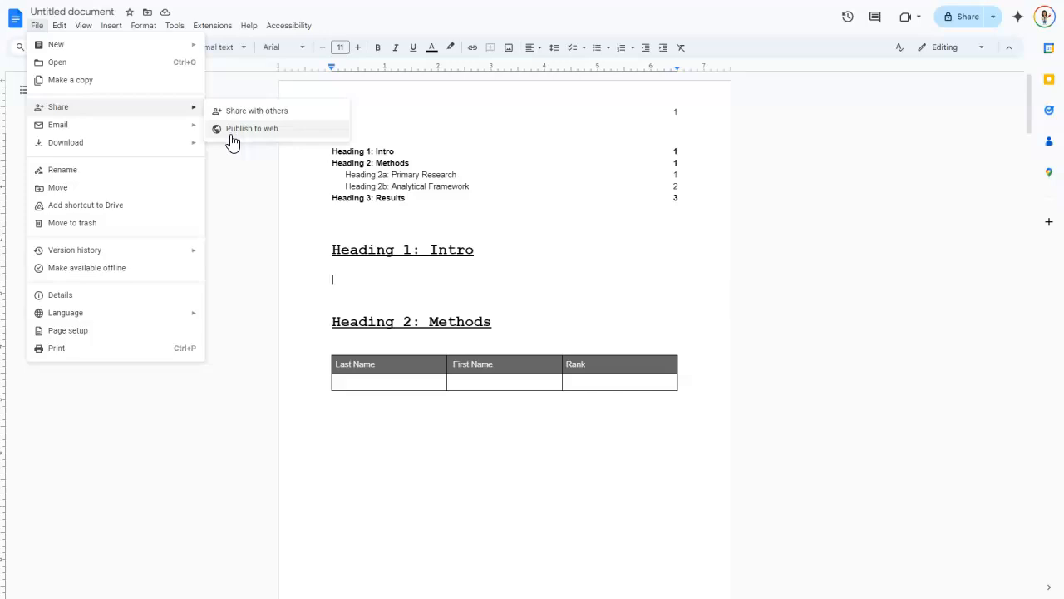
{"action": "left_click", "coordinate": [233, 203]}
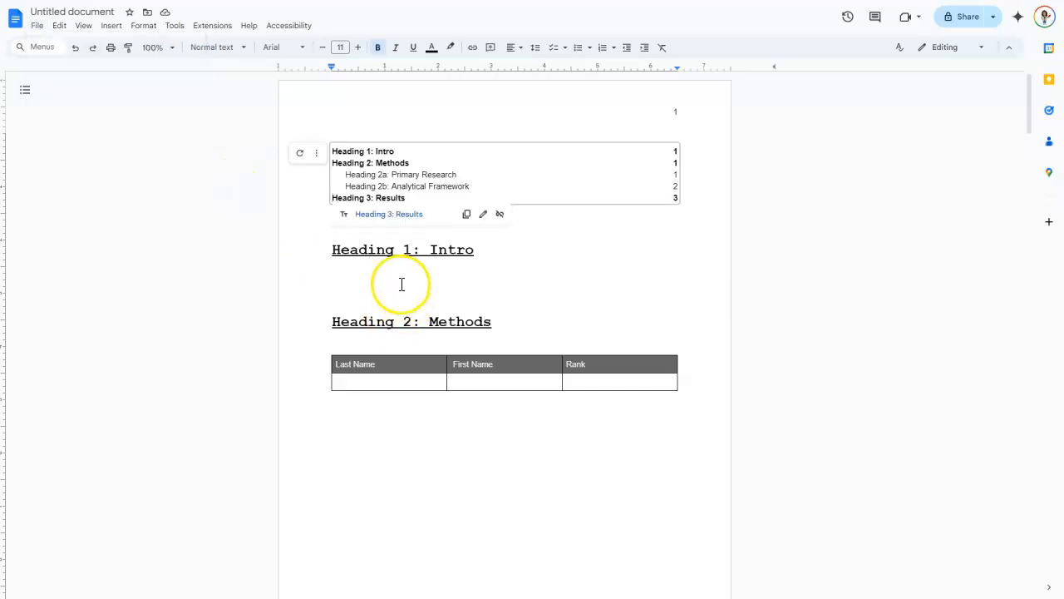
{"action": "left_click", "coordinate": [381, 251]}
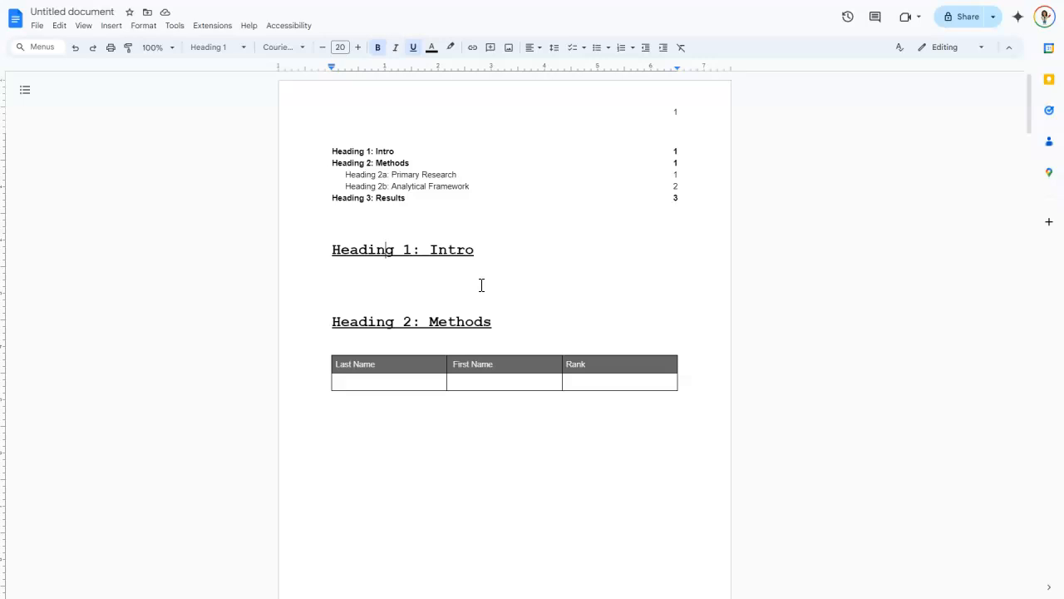
Look over the finished document from the introduction through the Primary Research chart to the annotated image under Analytical Framework.
{"action": "left_click", "coordinate": [510, 263]}
{"action": "scroll", "coordinate": [540, 295], "scroll_direction": "down", "scroll_amount": 8}
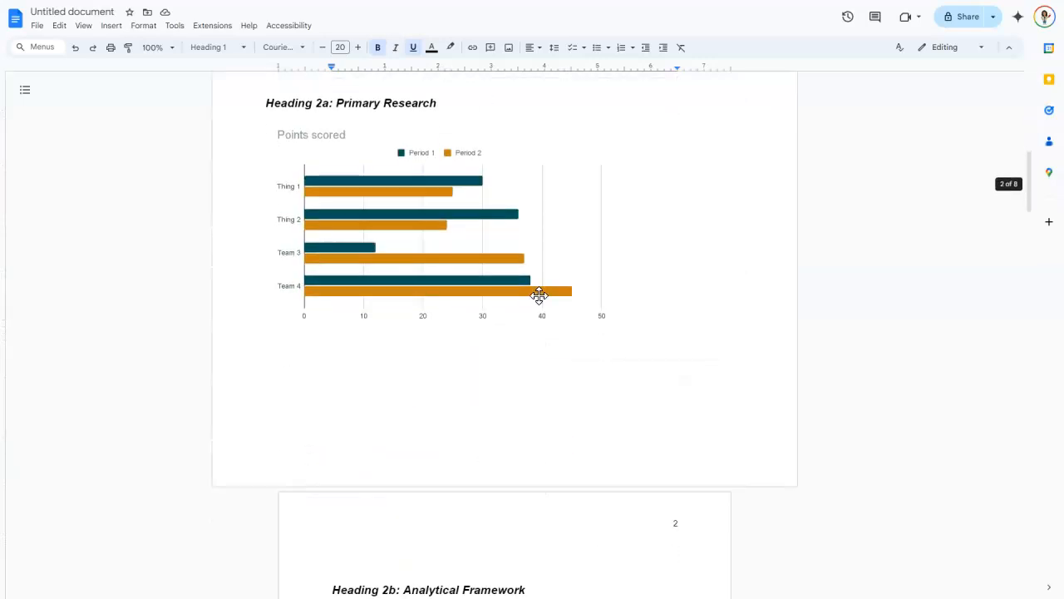
{"action": "scroll", "coordinate": [540, 295], "scroll_direction": "down", "scroll_amount": 5}
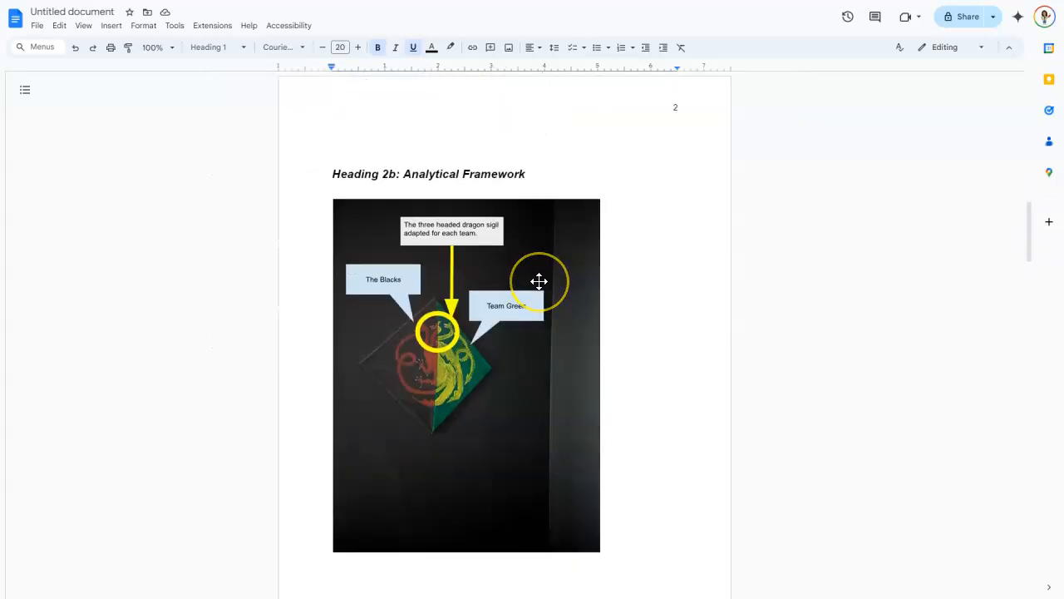
{"action": "scroll", "coordinate": [539, 282], "scroll_direction": "down", "scroll_amount": 1}
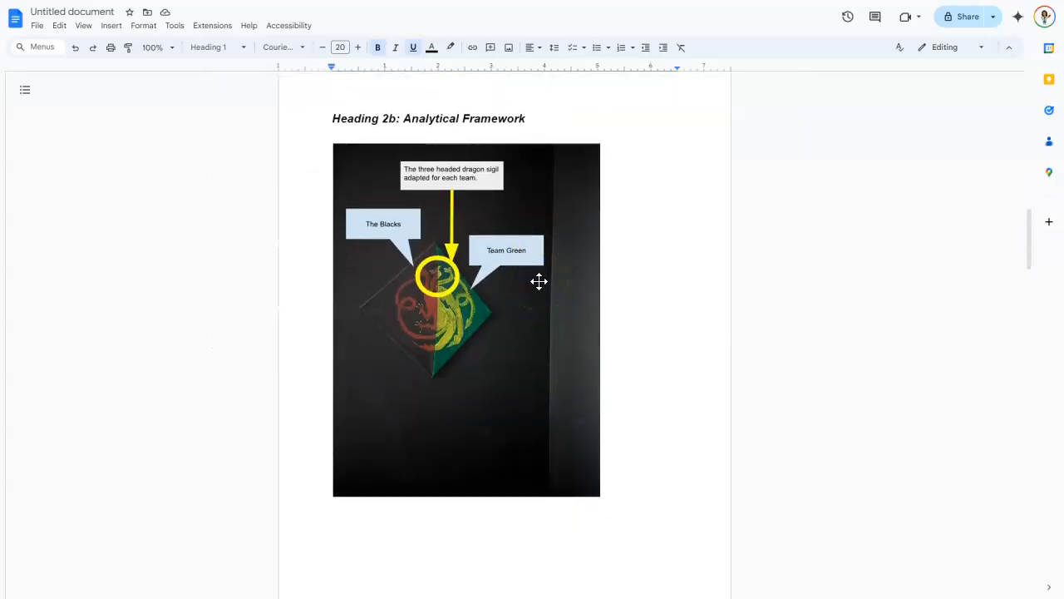
{"action": "scroll", "coordinate": [255, 399], "scroll_direction": "up", "scroll_amount": 14}
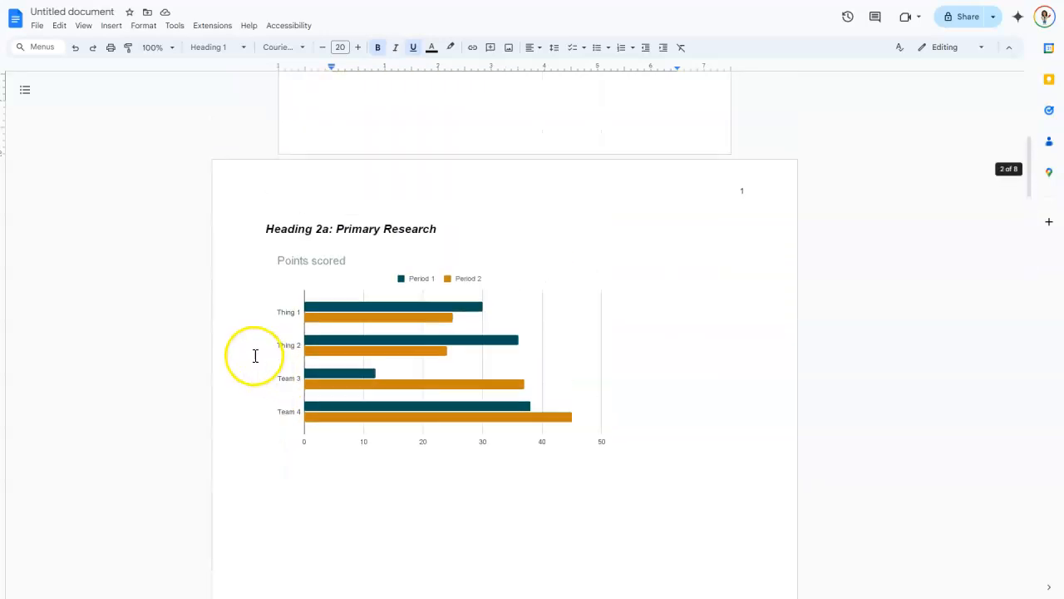